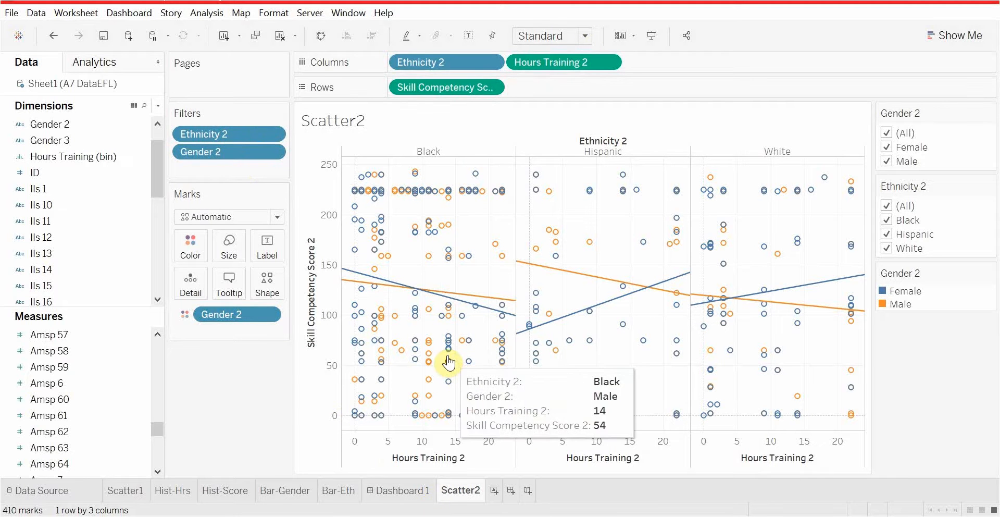
Step: Review the Dashboard 1 layout and the Scatter1 worksheet with its filters, and return to Scatter2
mouse_move(435, 347)
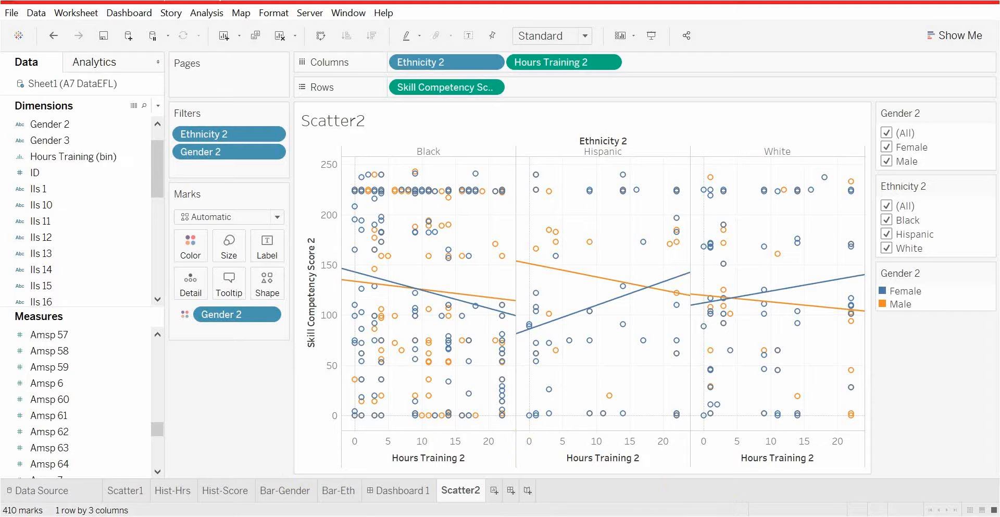
mouse_move(356, 482)
click(417, 490)
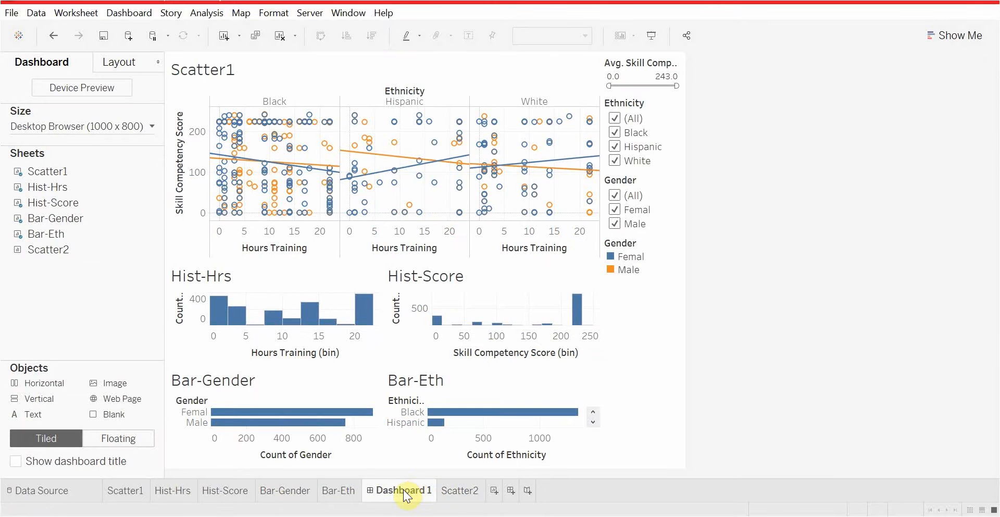
mouse_move(409, 489)
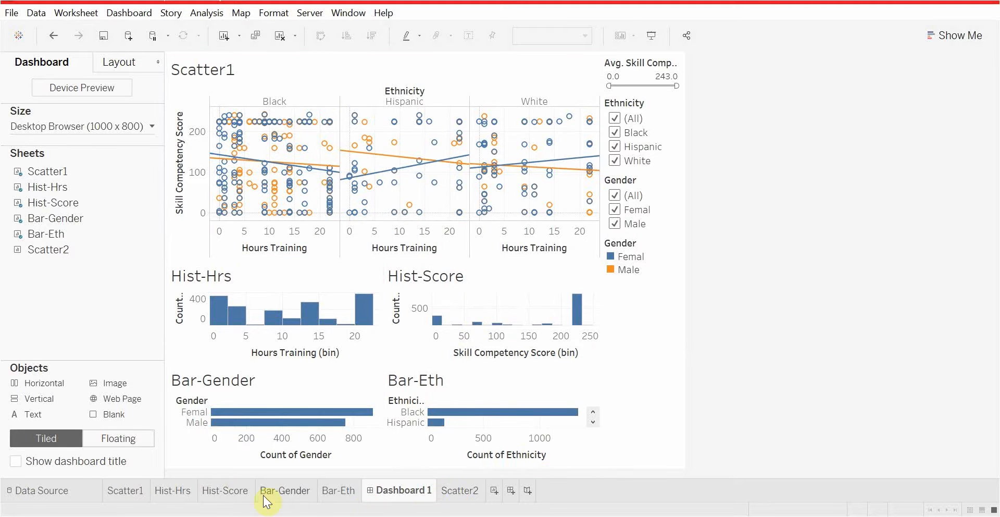
click(117, 491)
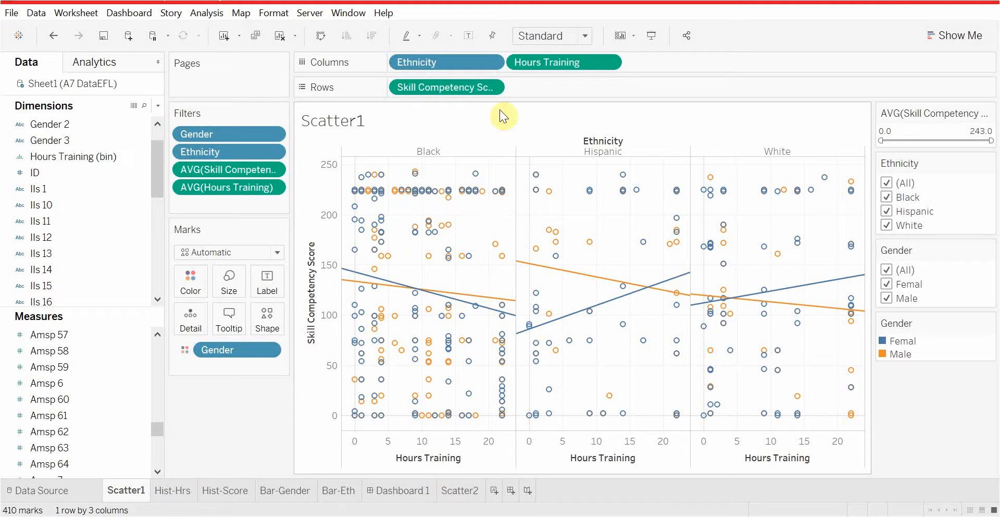
mouse_move(384, 314)
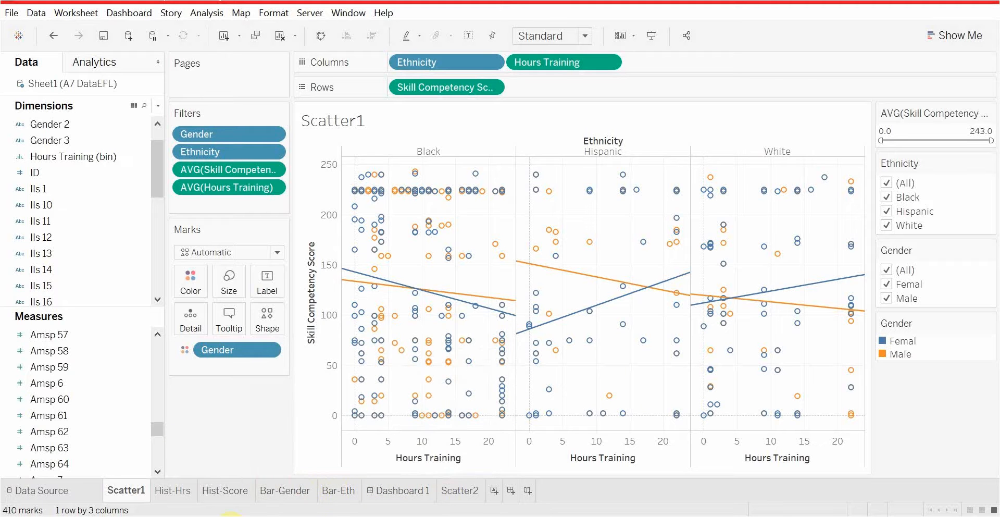
mouse_move(315, 484)
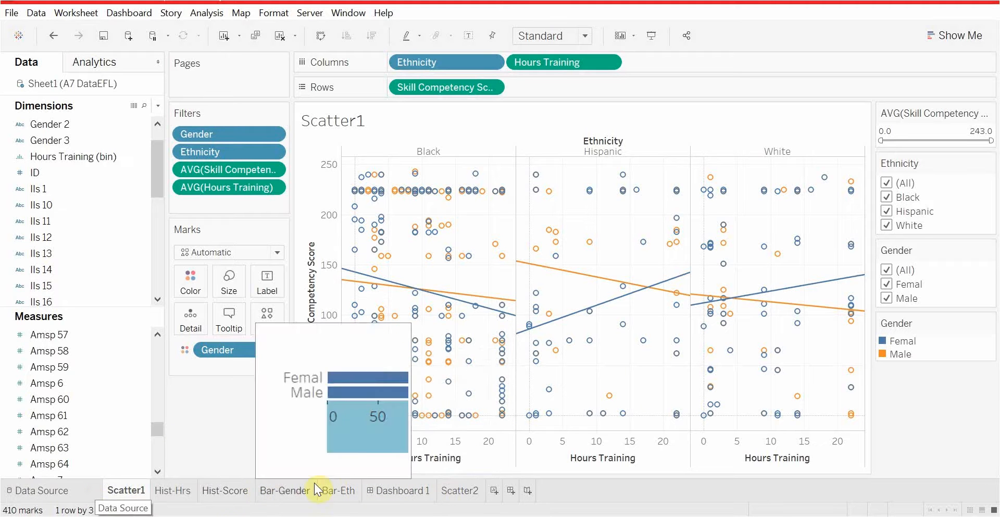
click(454, 490)
mouse_move(474, 418)
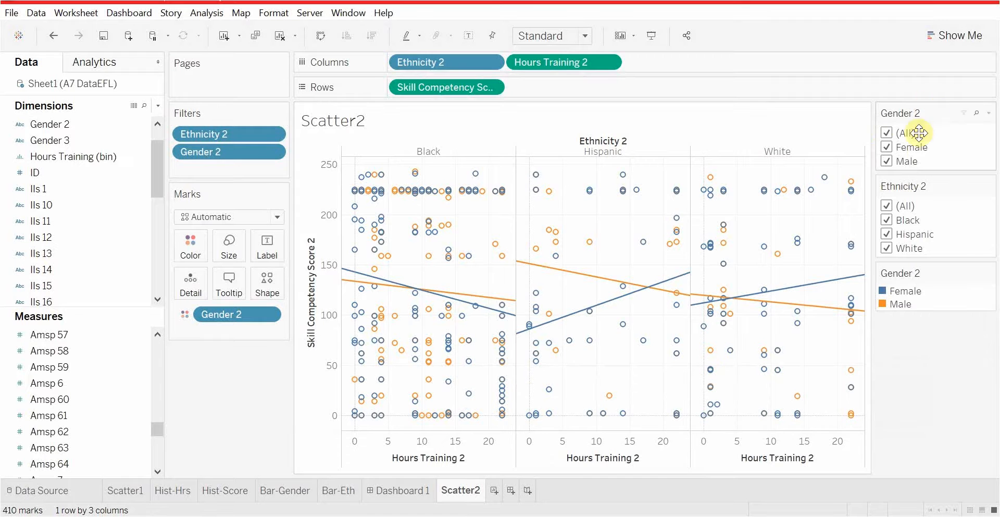
Step: Examine the general and condition settings of the Gender 2 filter on Scatter2 without changing them
click(988, 113)
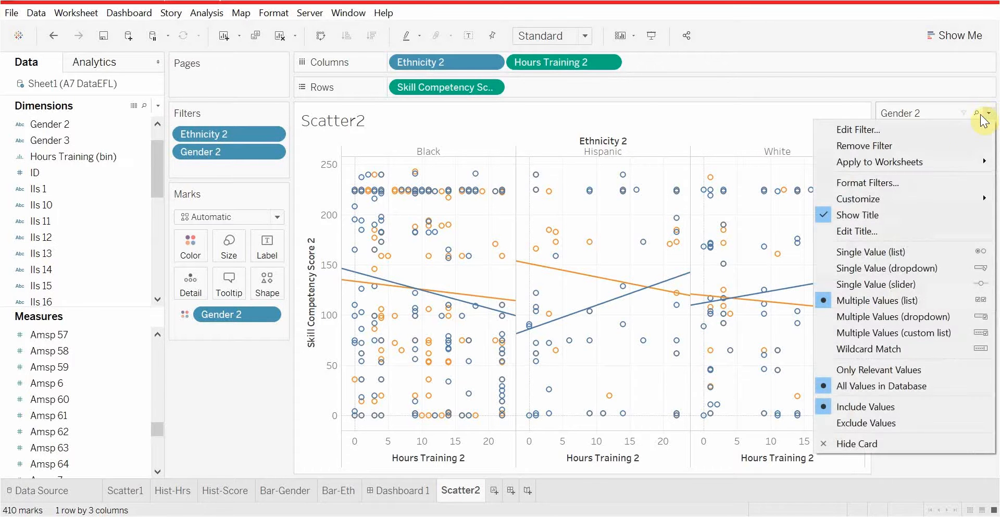
click(886, 133)
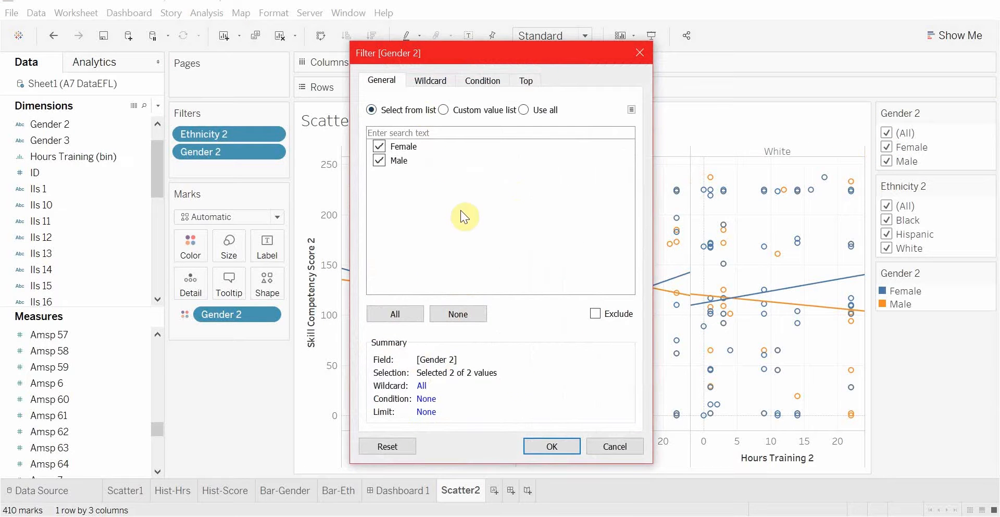
click(482, 79)
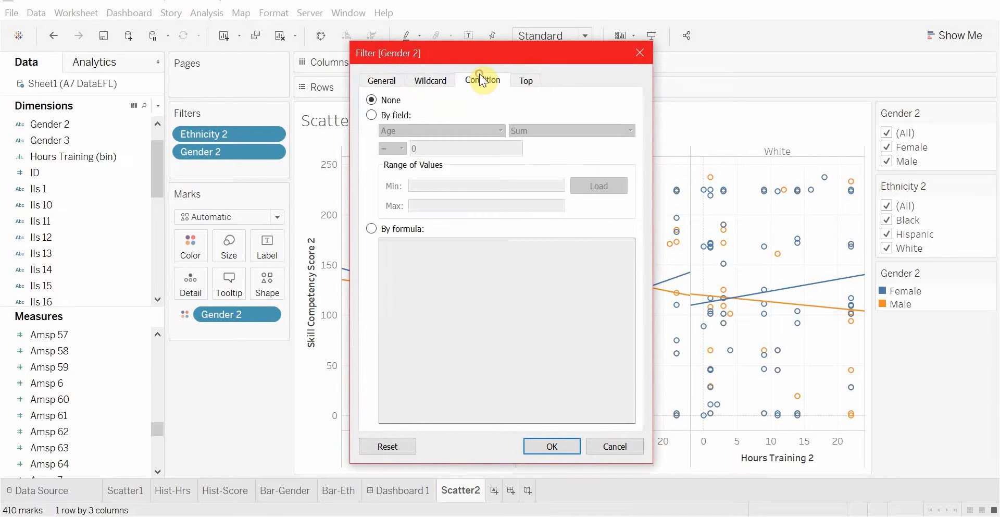
click(640, 56)
Step: Examine the list of worksheets the Ethnicity 2 filter can be applied to, and leave it without selecting any
click(273, 134)
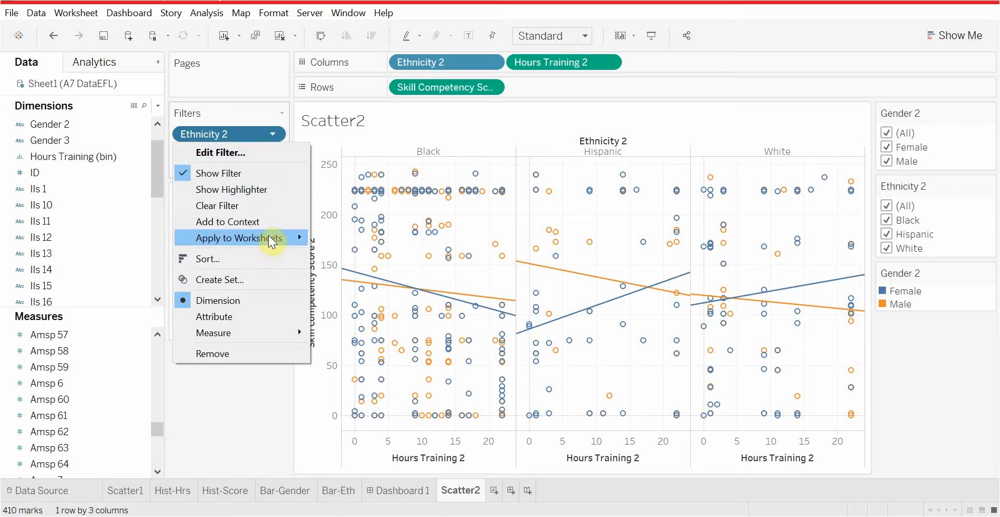
mouse_move(280, 239)
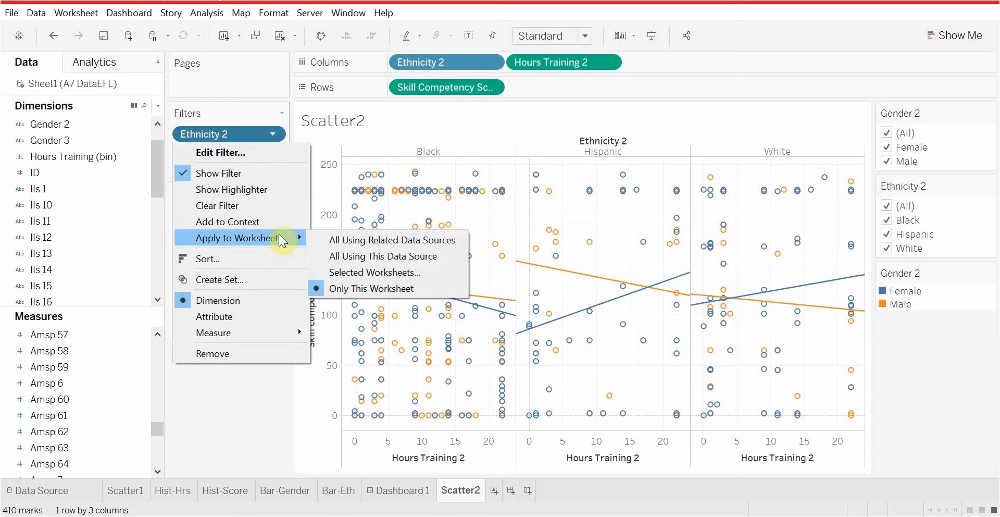
click(345, 270)
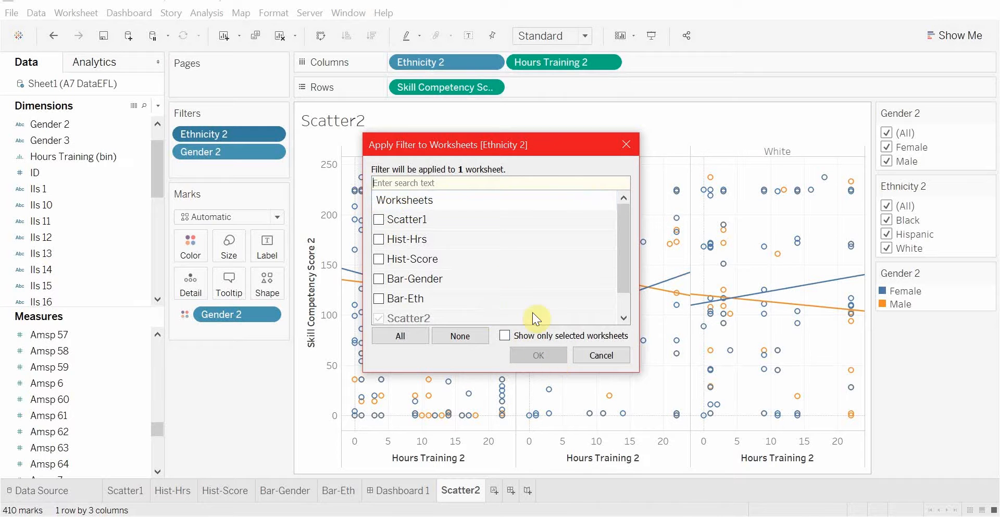
scroll(500, 276, down, 1)
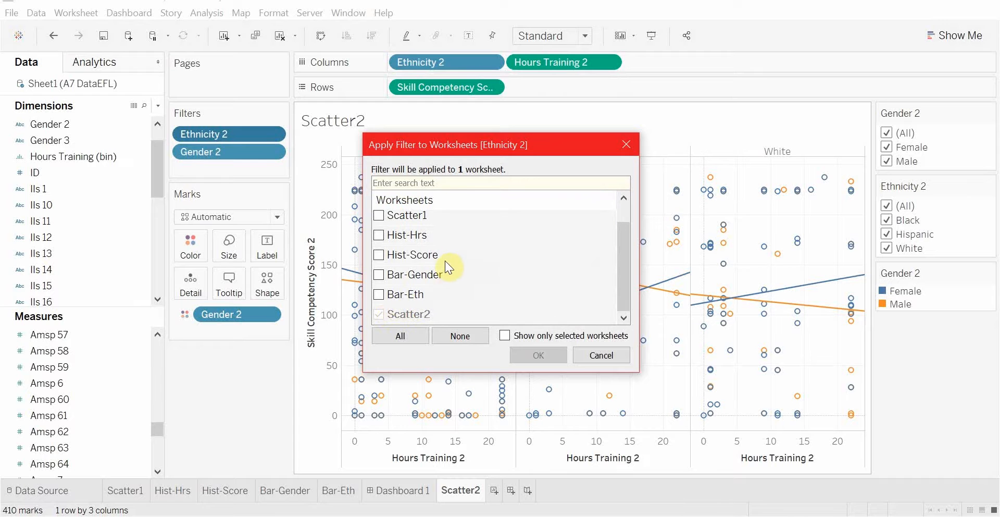
scroll(469, 283, up, 1)
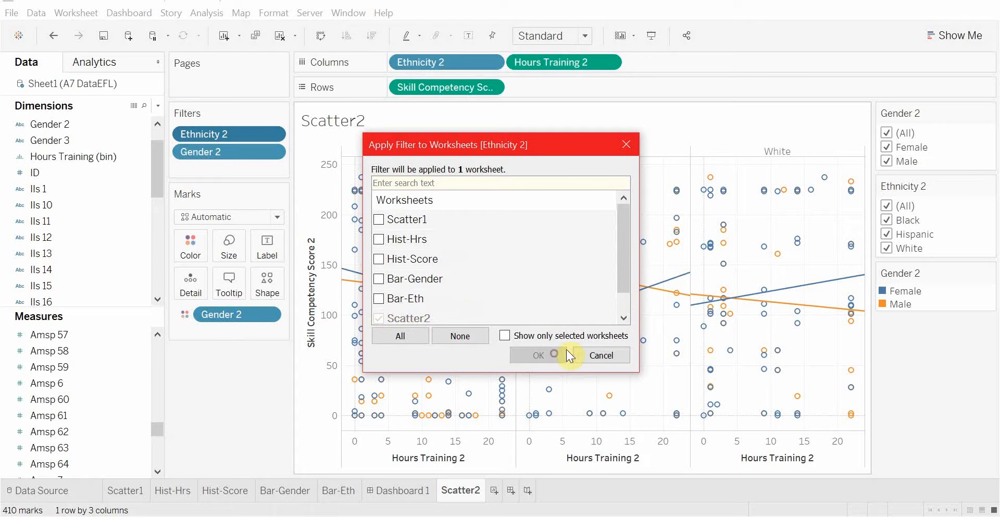
click(586, 350)
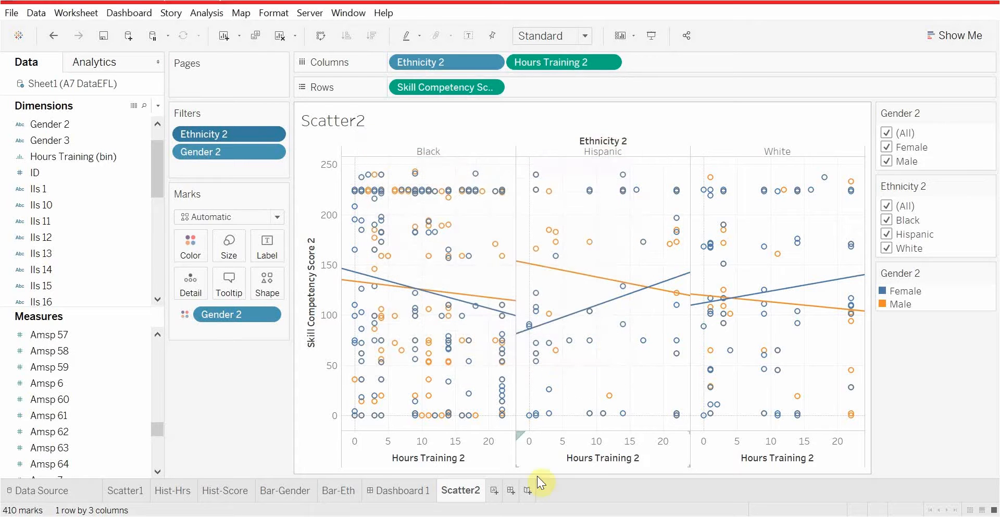
Step: Add a new blank dashboard to the workbook and return to the Scatter2 worksheet
click(510, 490)
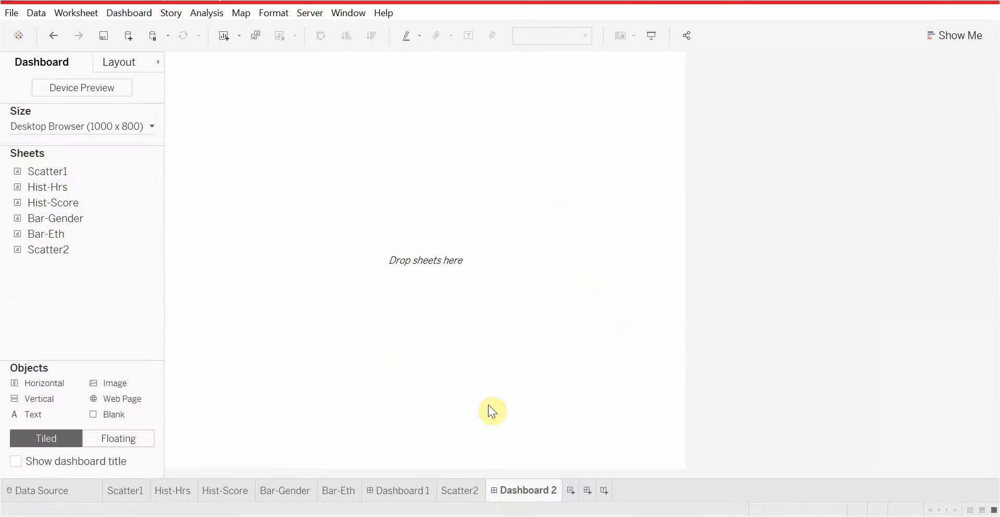
click(456, 490)
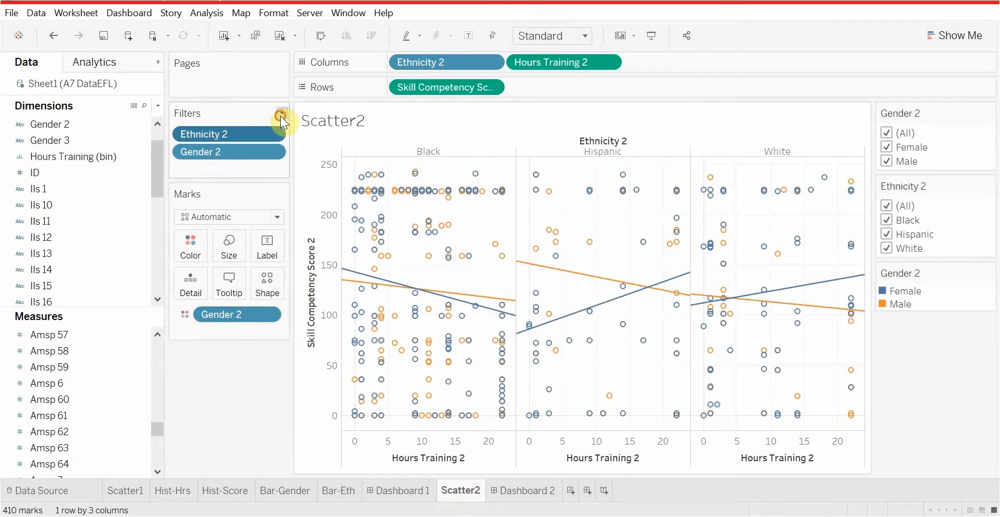
Step: Recheck the worksheet choices for applying the Ethnicity 2 filter, looking for the dashboards among them
click(280, 116)
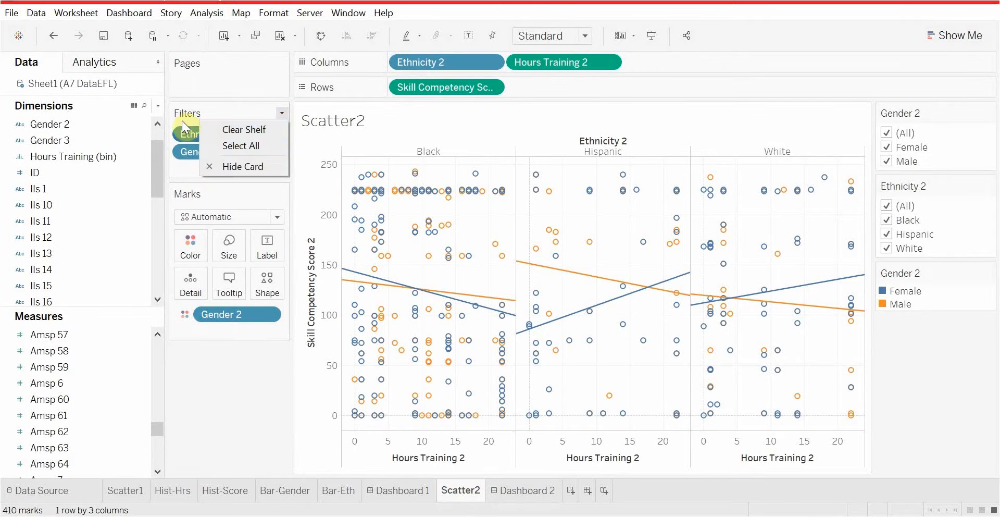
click(195, 99)
click(274, 132)
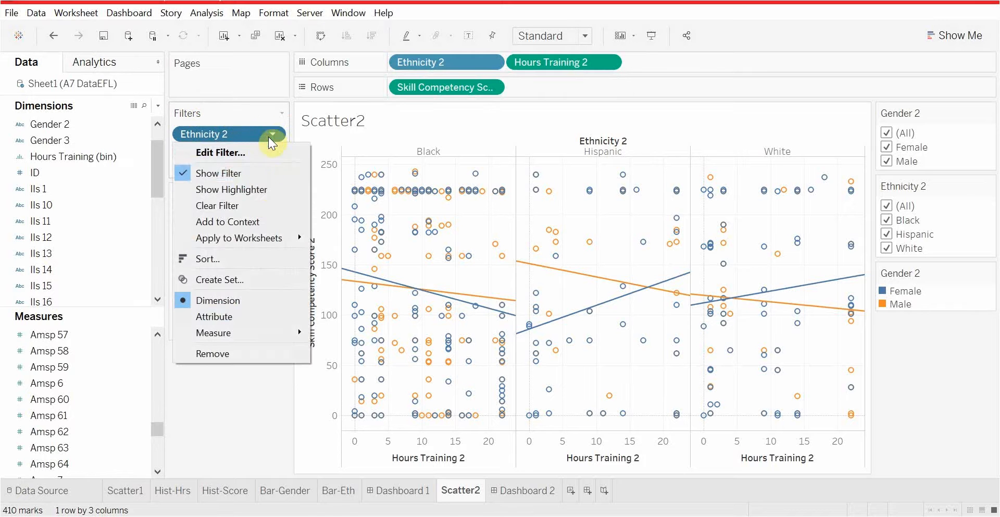
mouse_move(262, 240)
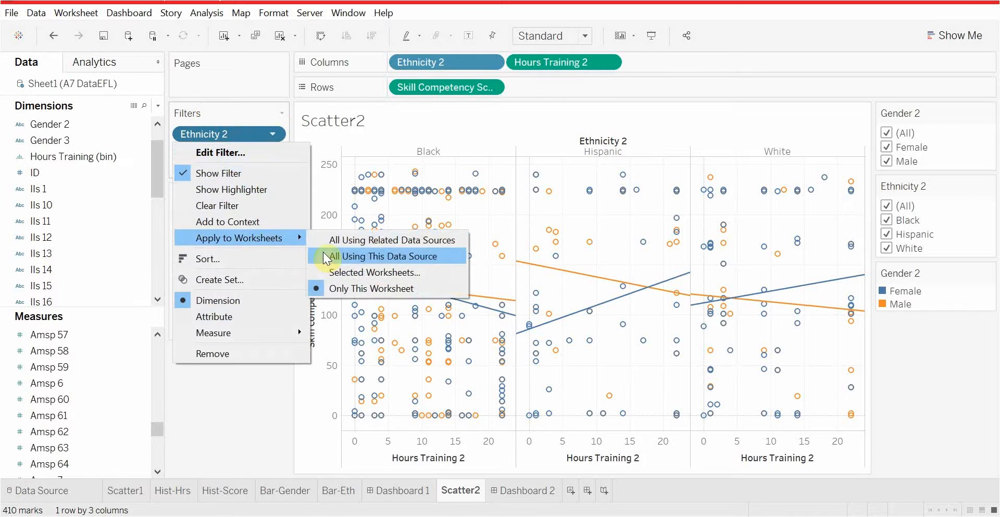
click(339, 271)
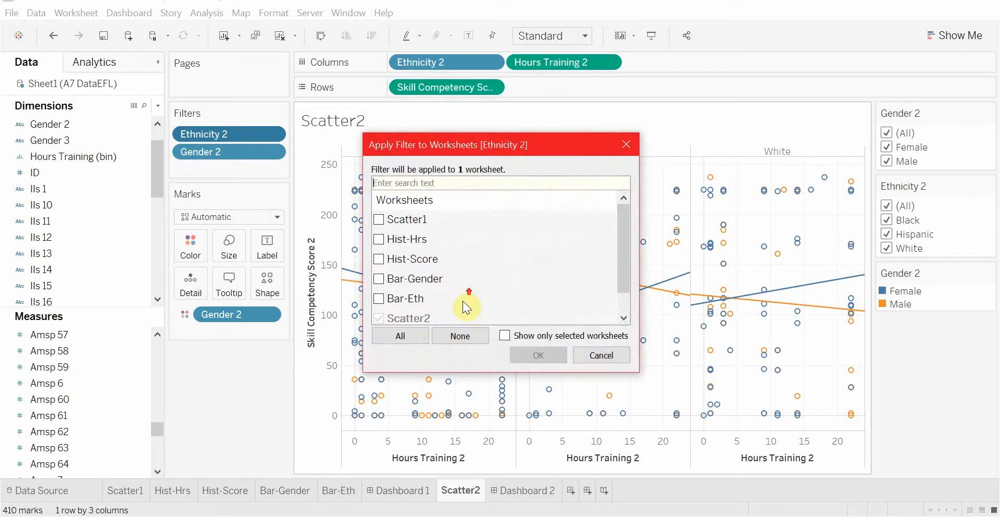
click(588, 356)
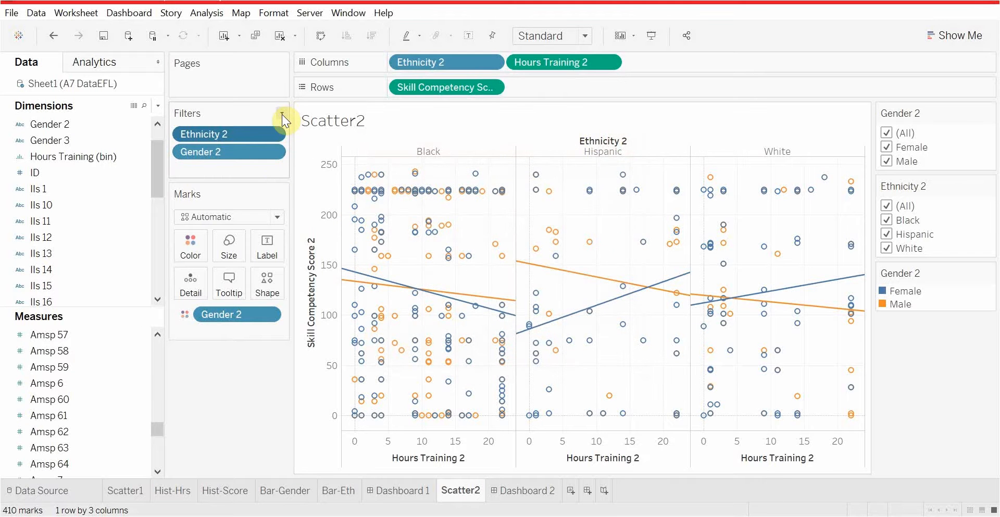
Step: Look through the Filters shelf options and the Ethnicity 2 filter's own settings on Scatter2
click(281, 113)
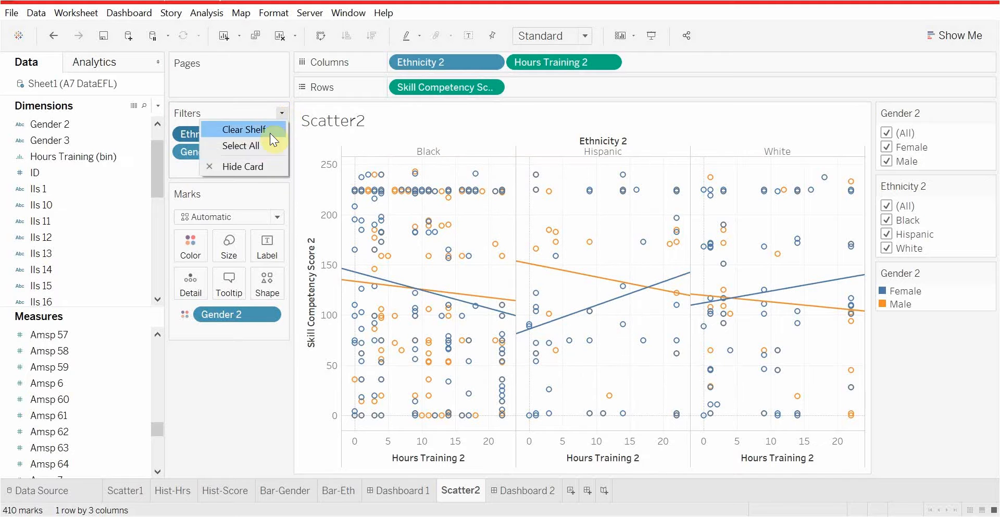
click(281, 109)
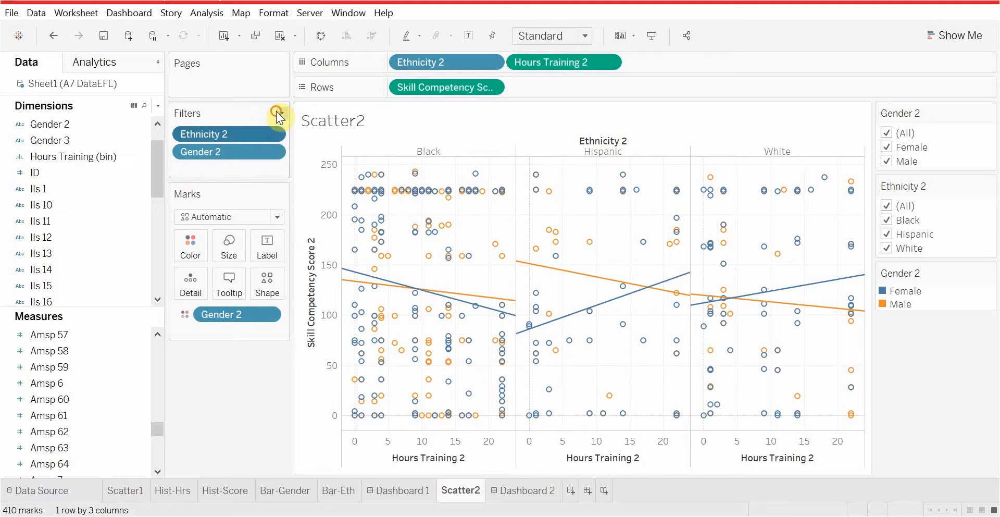
click(278, 112)
click(244, 118)
click(273, 134)
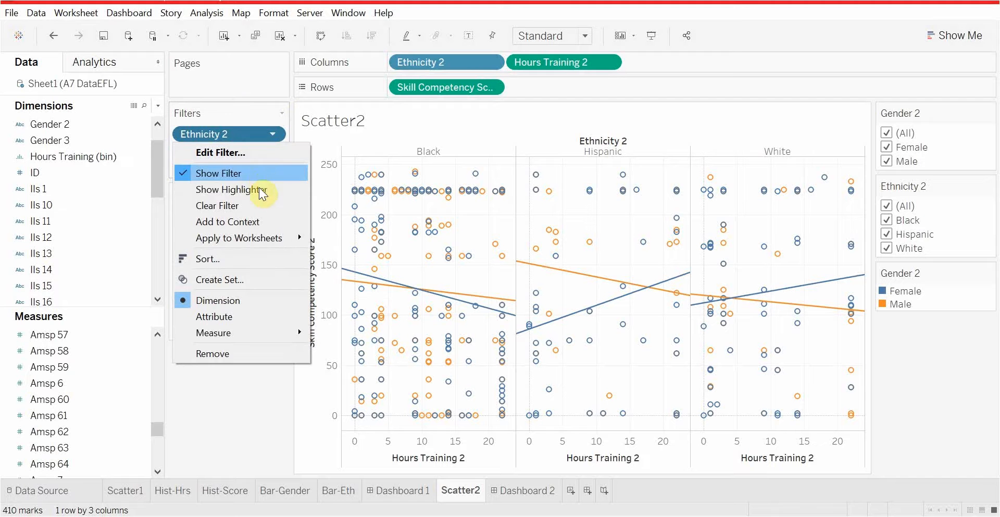
mouse_move(254, 239)
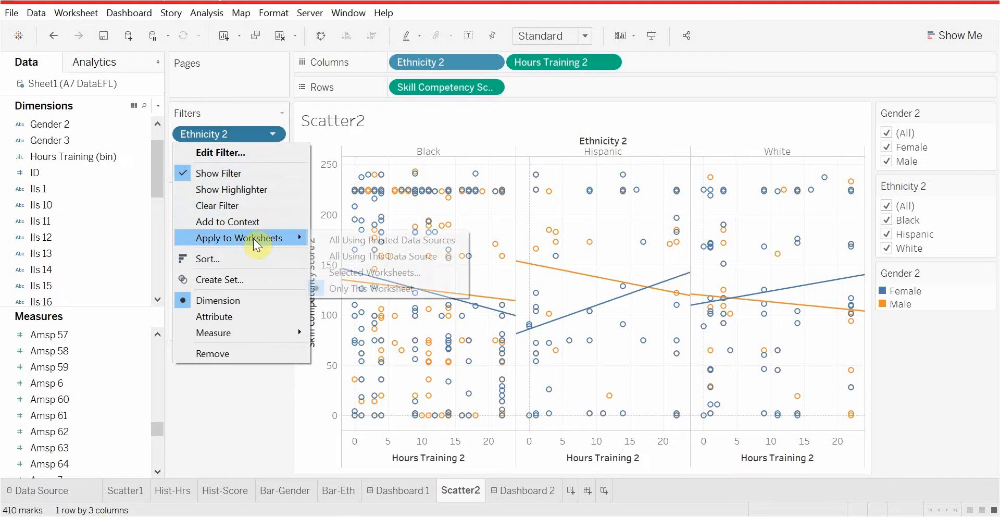
click(251, 152)
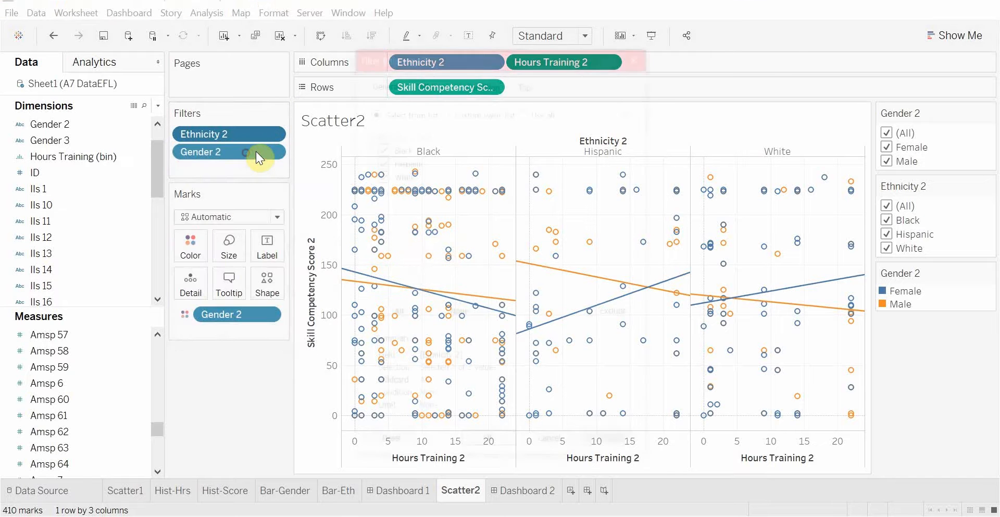
click(560, 442)
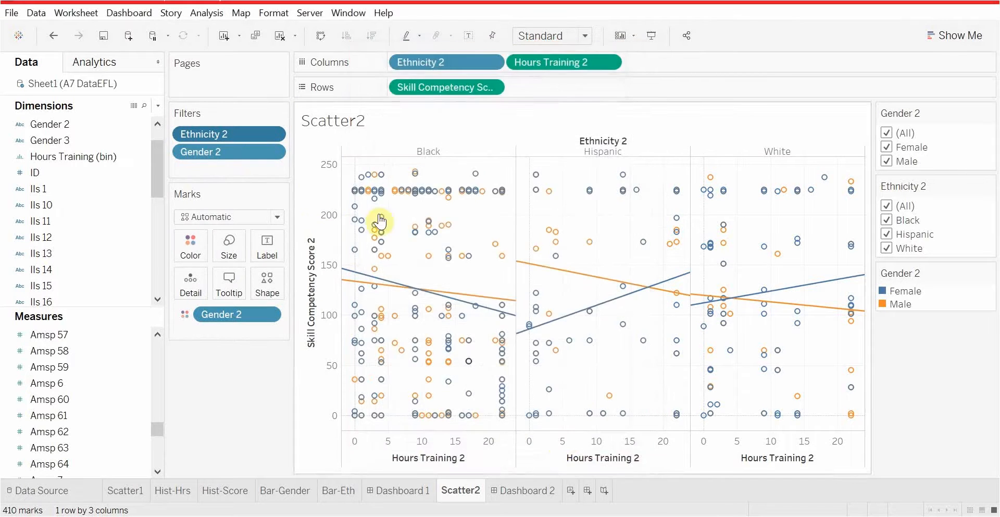
click(281, 113)
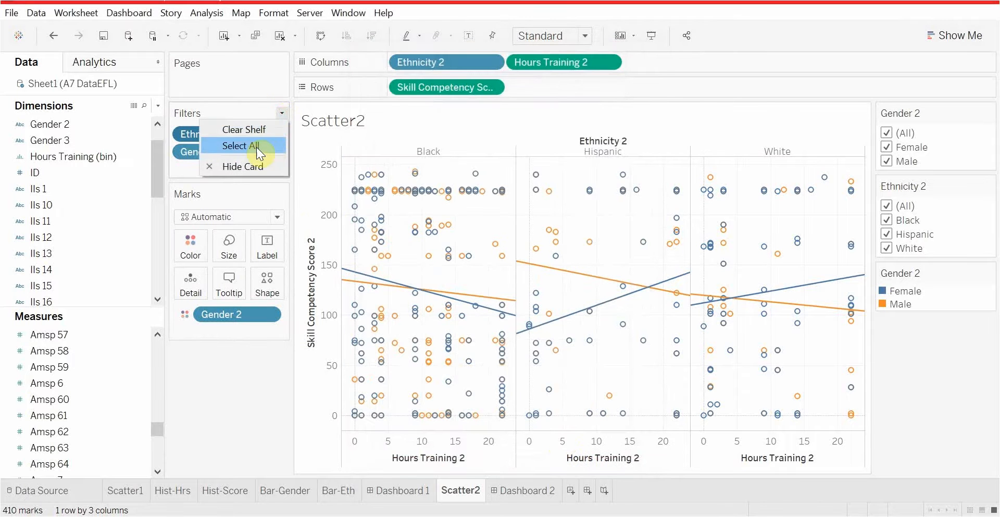
click(232, 112)
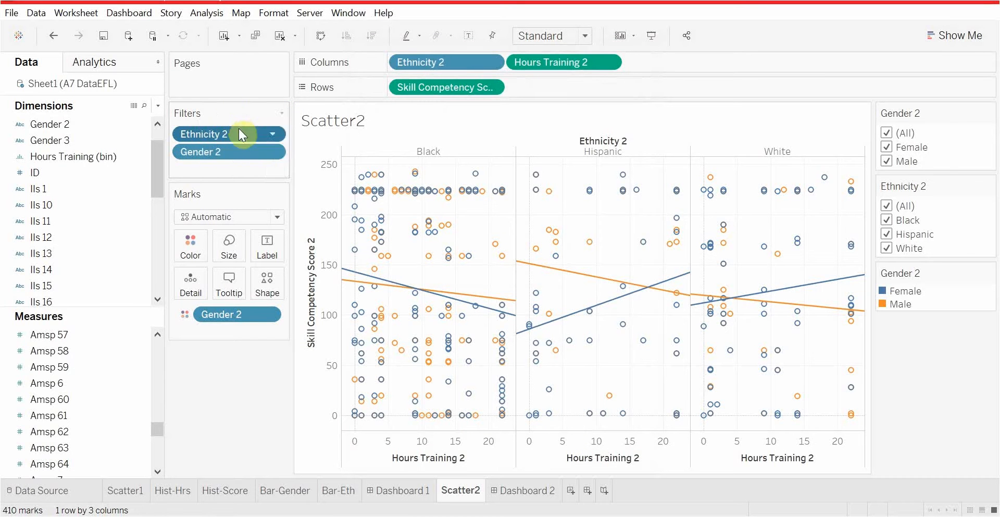
Step: Inspect the selected-worksheets option for the Ethnicity 2 filter once more and cancel it
click(274, 135)
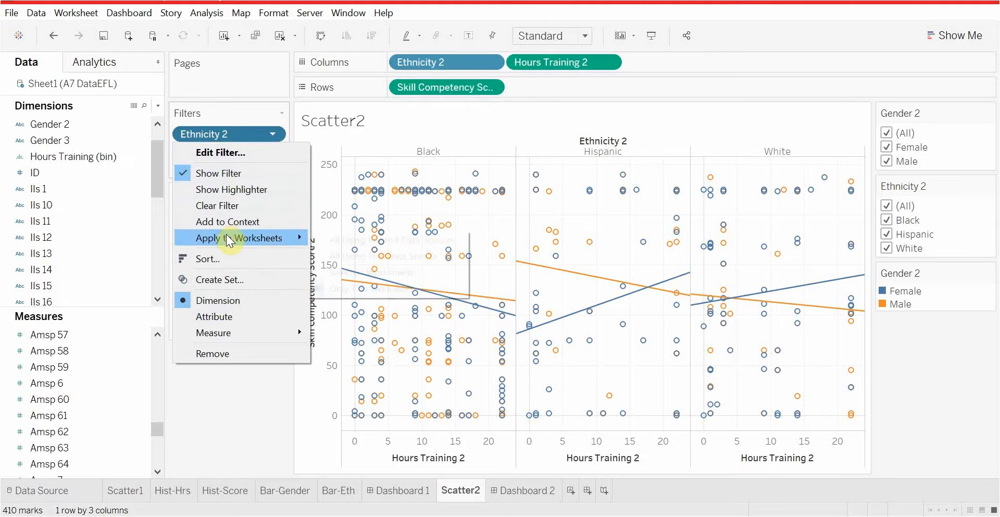
mouse_move(227, 239)
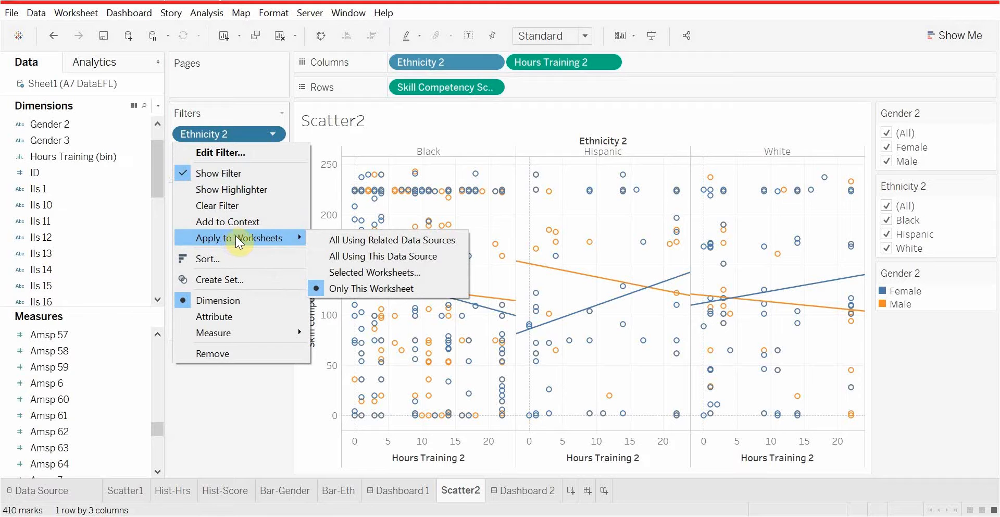
click(331, 270)
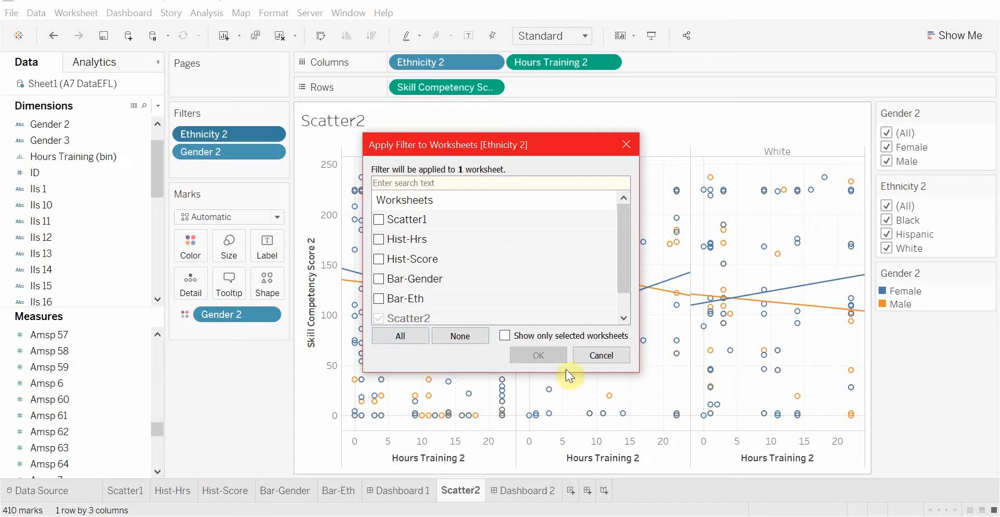
click(595, 354)
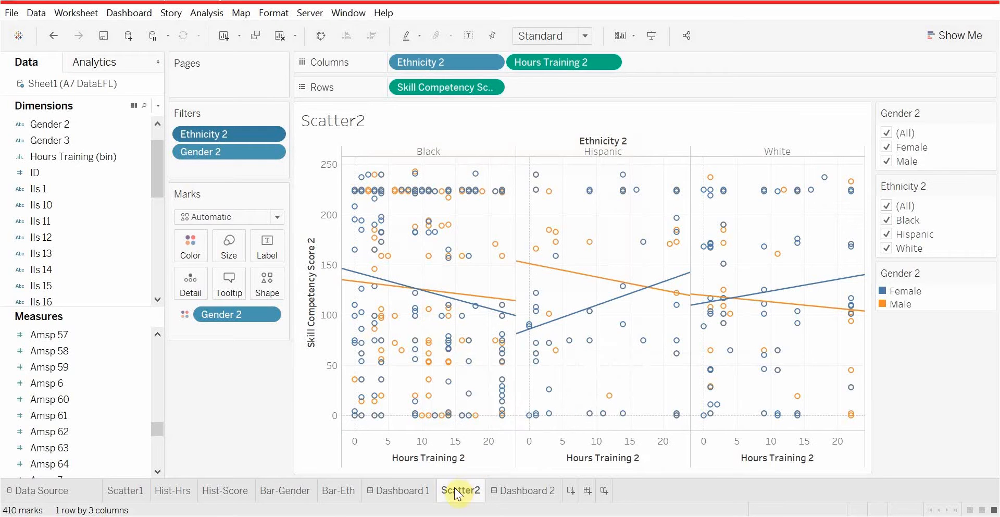
Step: Add a new worksheet named Scatter3 and place it between Scatter2 and Dashboard 2
click(570, 491)
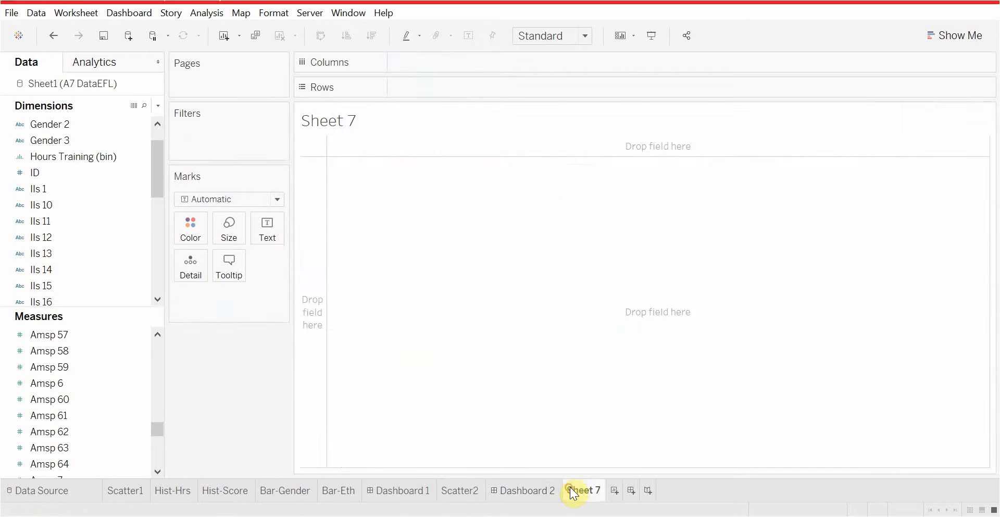
drag(571, 489, 508, 492)
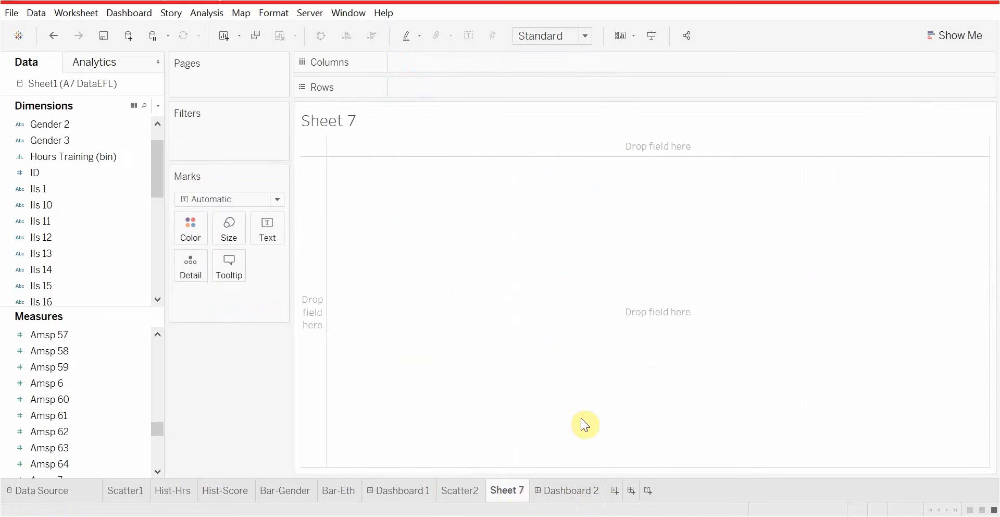
double_click(506, 489)
text(S)
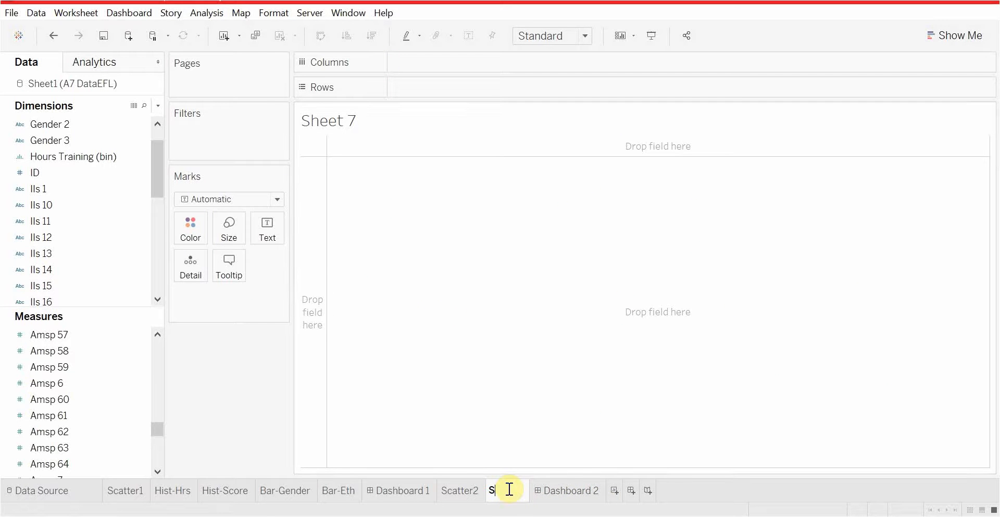
text(catter3)
click(557, 394)
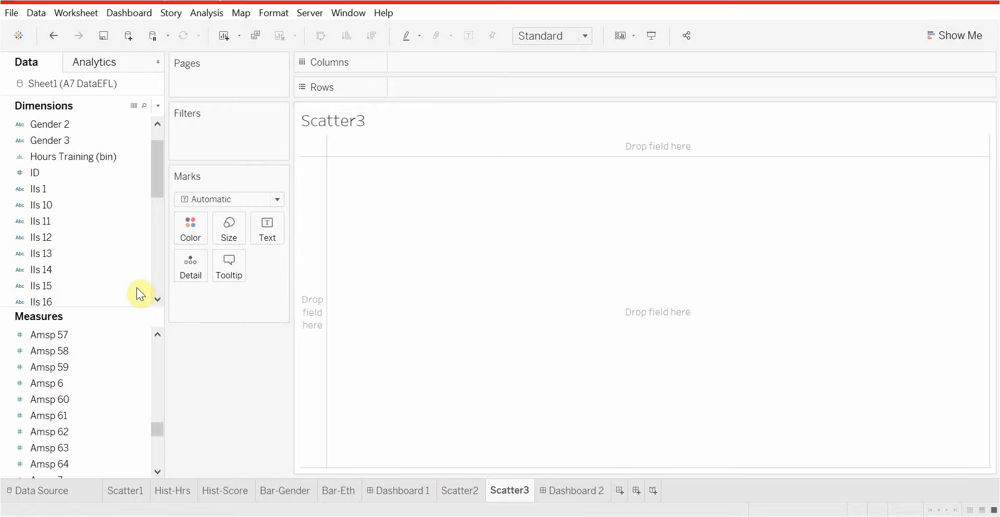
Step: Using Scatter2 as the reference, place Ethnicity 3 (Count) and Hours Training 3 on Scatter3's Columns
click(448, 491)
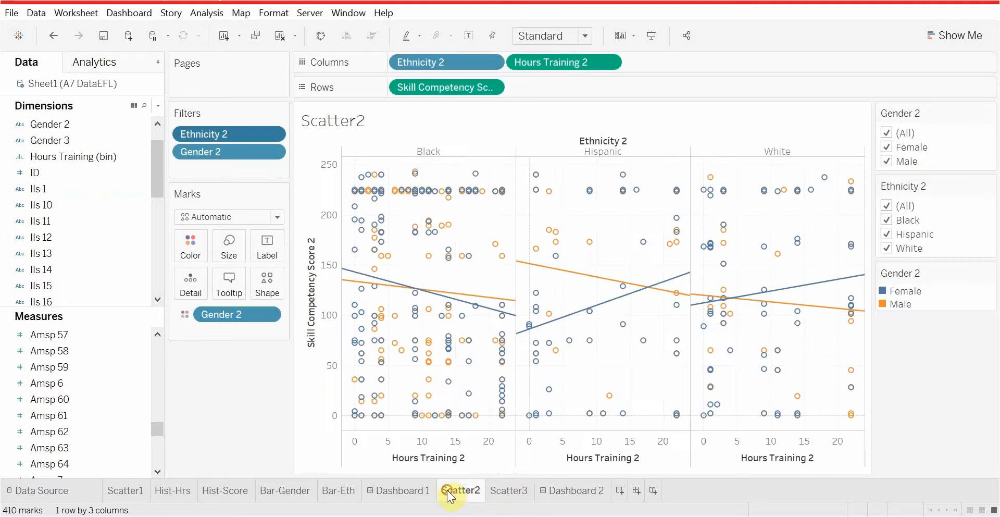
click(524, 492)
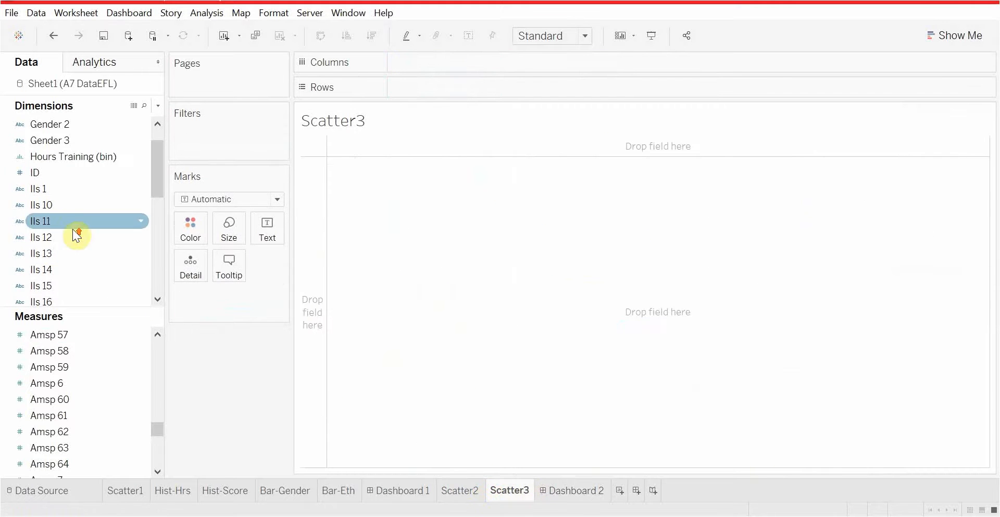
scroll(73, 230, up, 1)
scroll(40, 234, down, 5)
scroll(82, 384, down, 10)
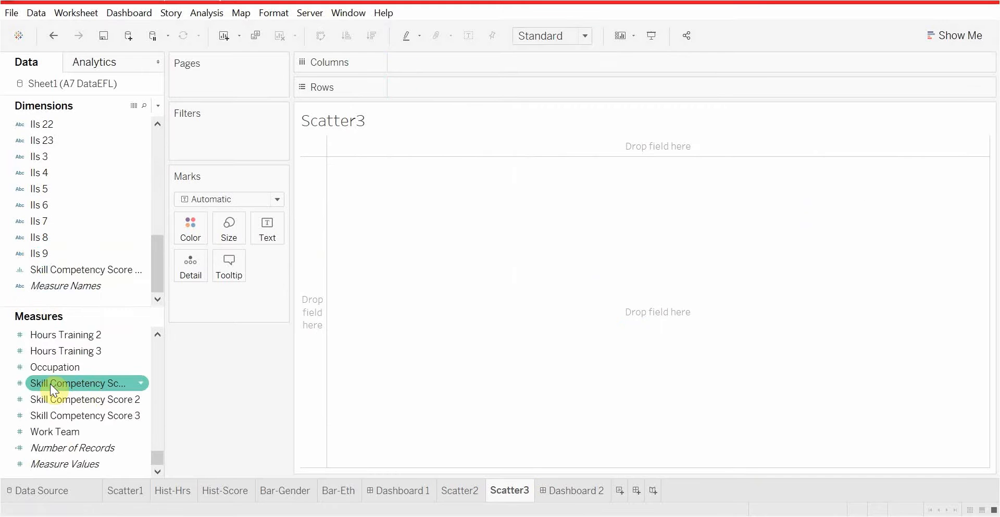
scroll(58, 383, up, 2)
drag(67, 396, 430, 61)
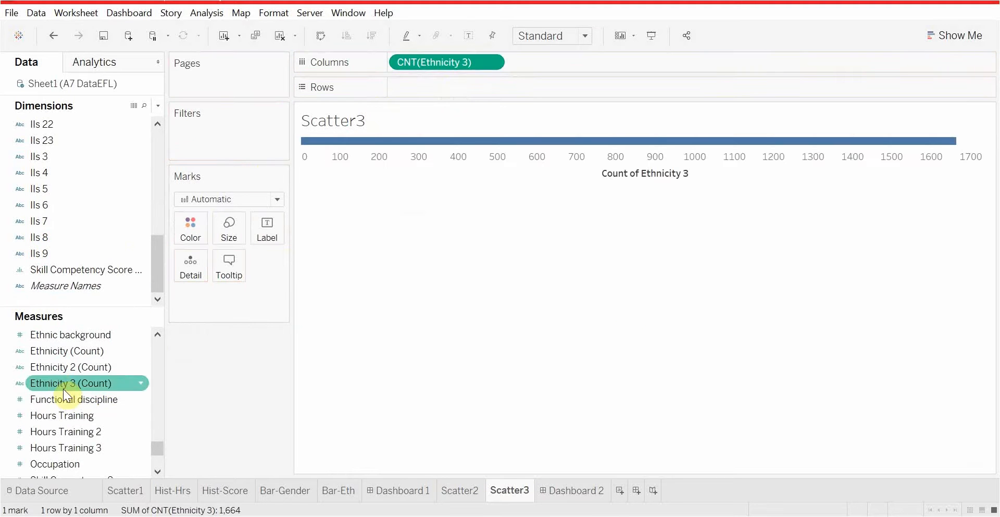
drag(86, 432, 580, 73)
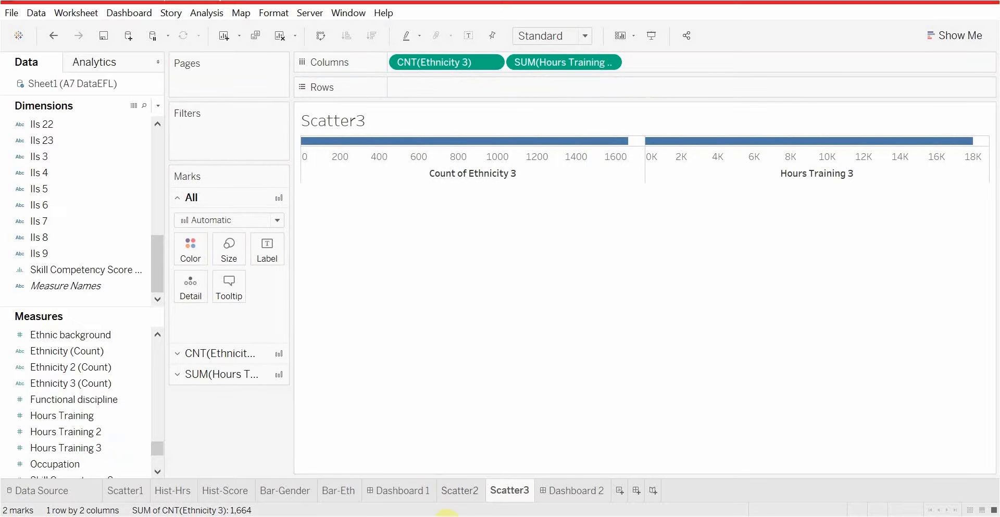
Step: Check Scatter2's layout again and place Skill Competency Score 3 on Scatter3's Rows
click(454, 496)
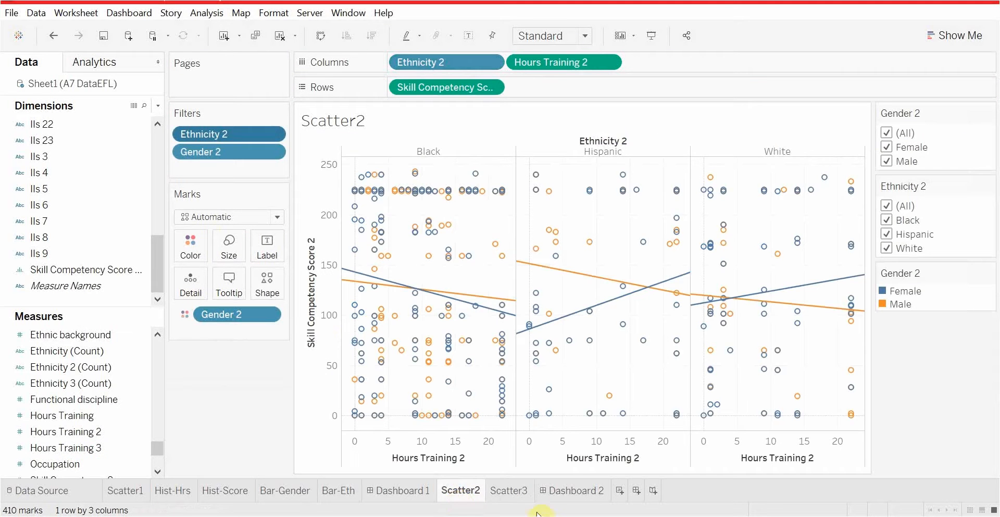
click(501, 492)
scroll(57, 432, down, 2)
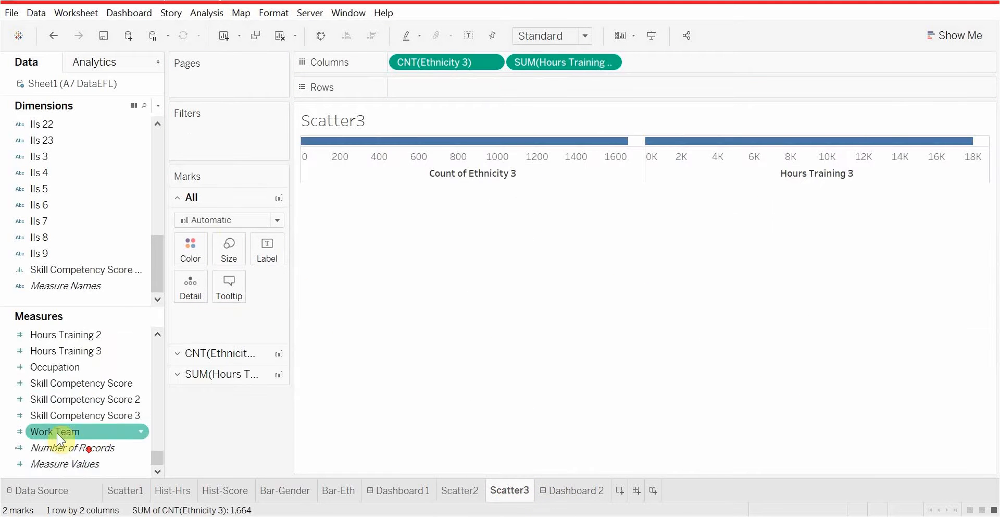
drag(96, 414, 495, 91)
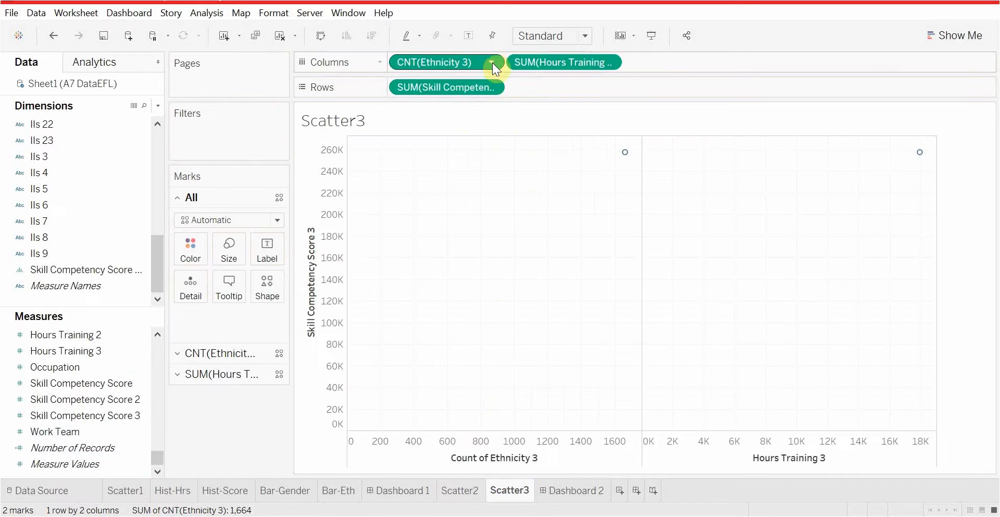
Step: Convert Ethnicity 3, Hours Training 3 and Skill Competency Score 3 on Scatter3 to dimensions, matching Scatter2
click(470, 490)
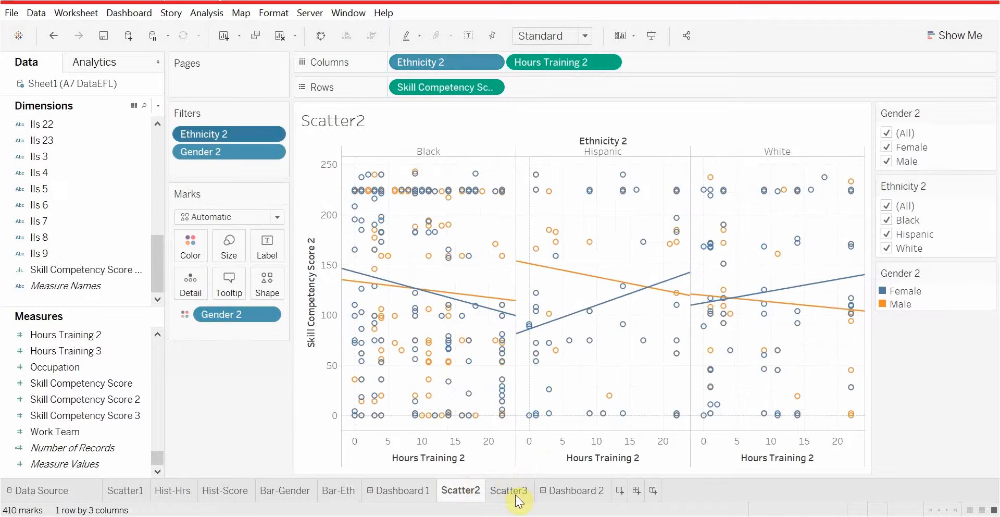
click(514, 492)
click(494, 61)
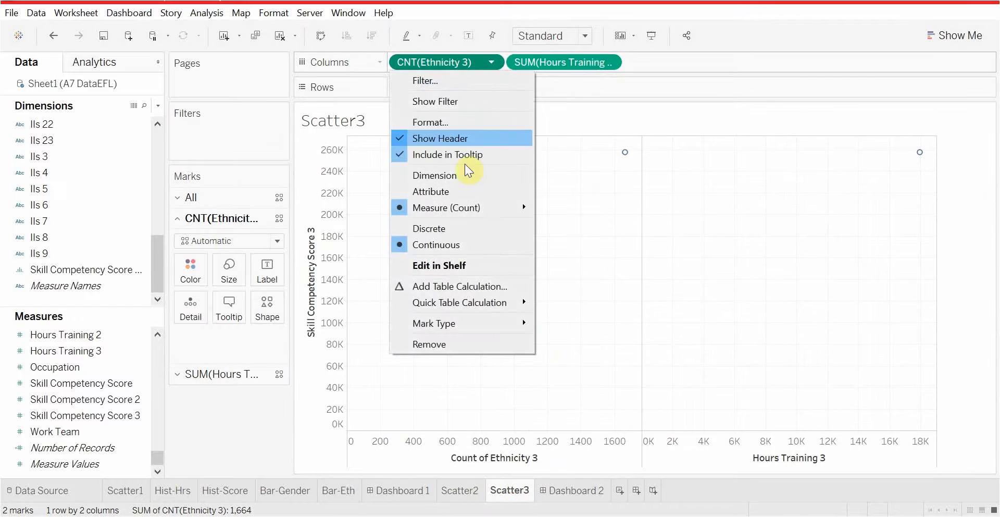
click(462, 166)
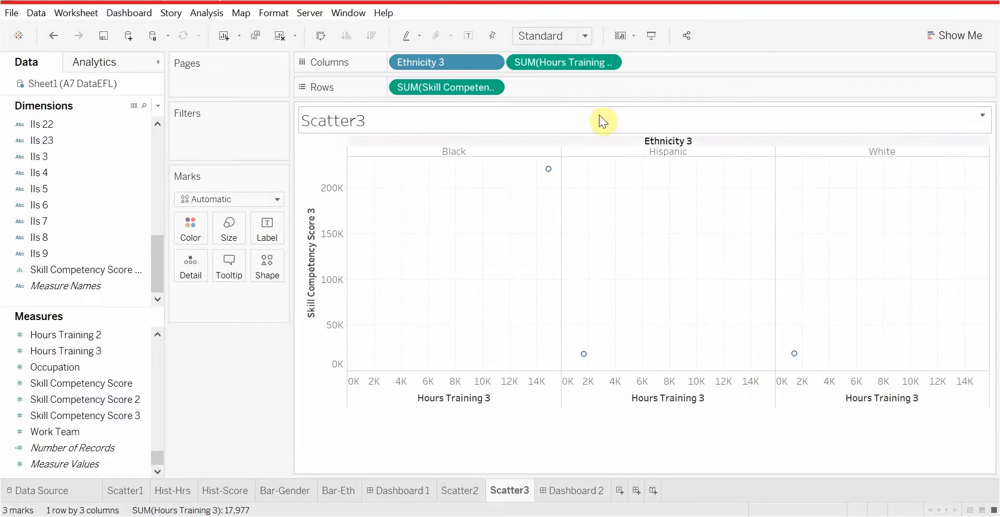
click(608, 62)
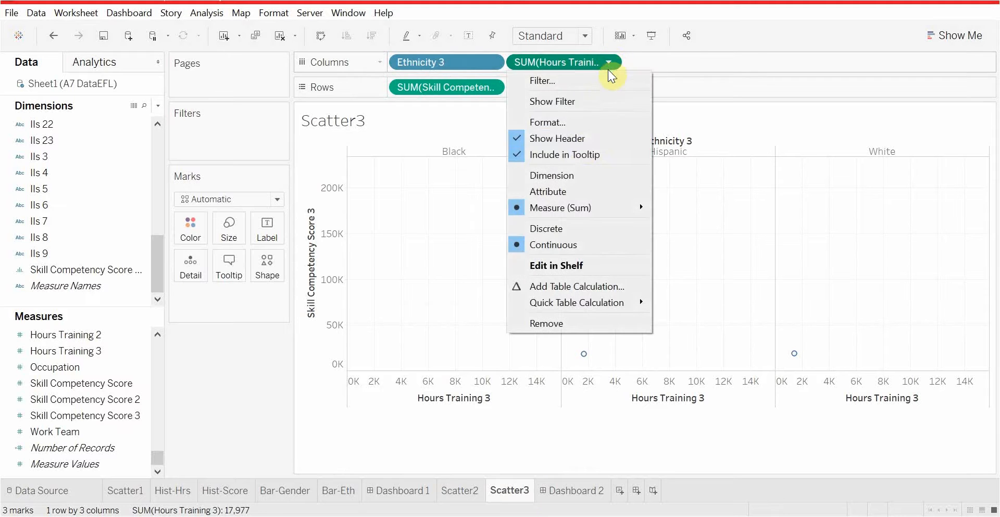
click(571, 175)
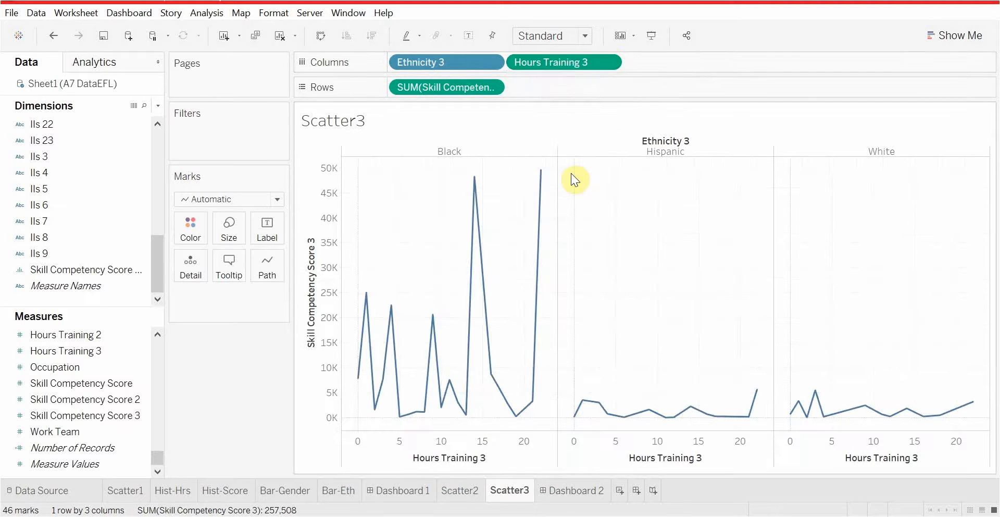
click(496, 86)
click(500, 201)
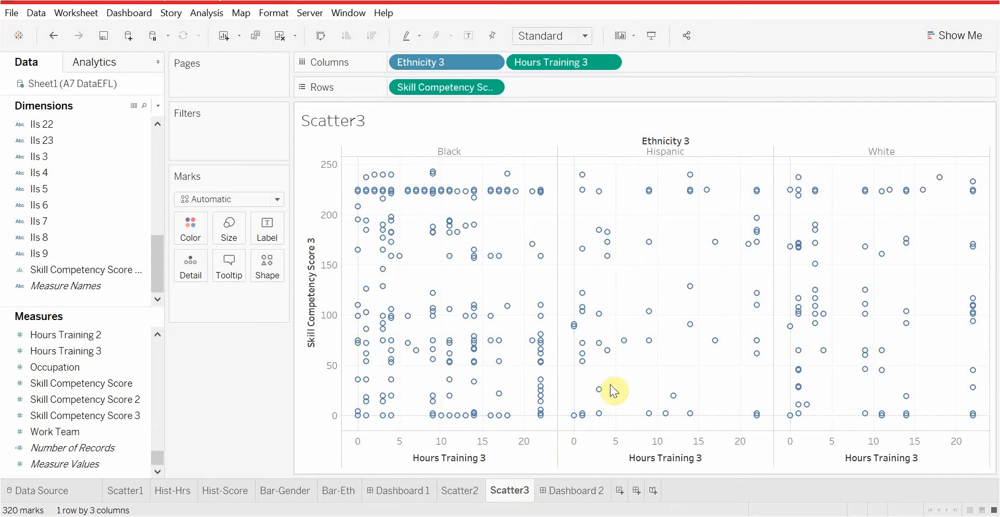
click(541, 515)
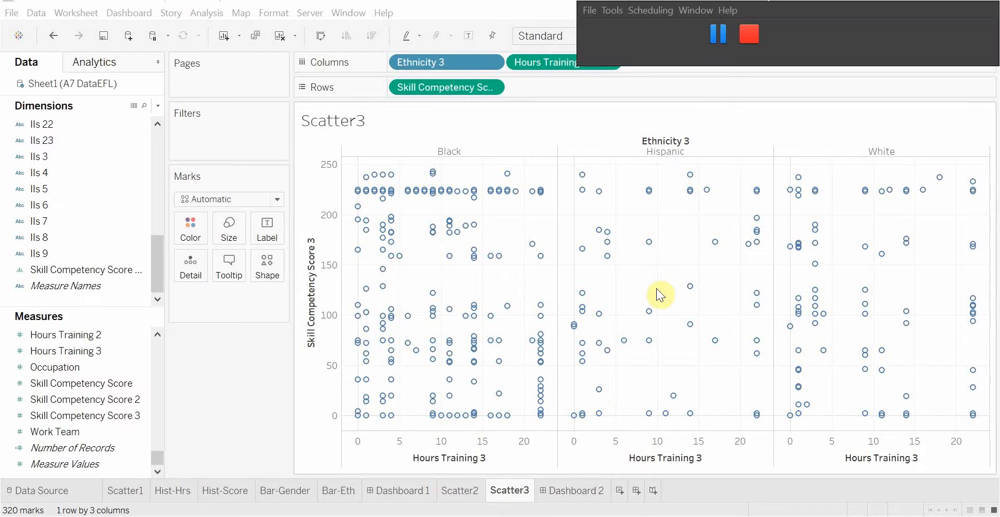
click(716, 33)
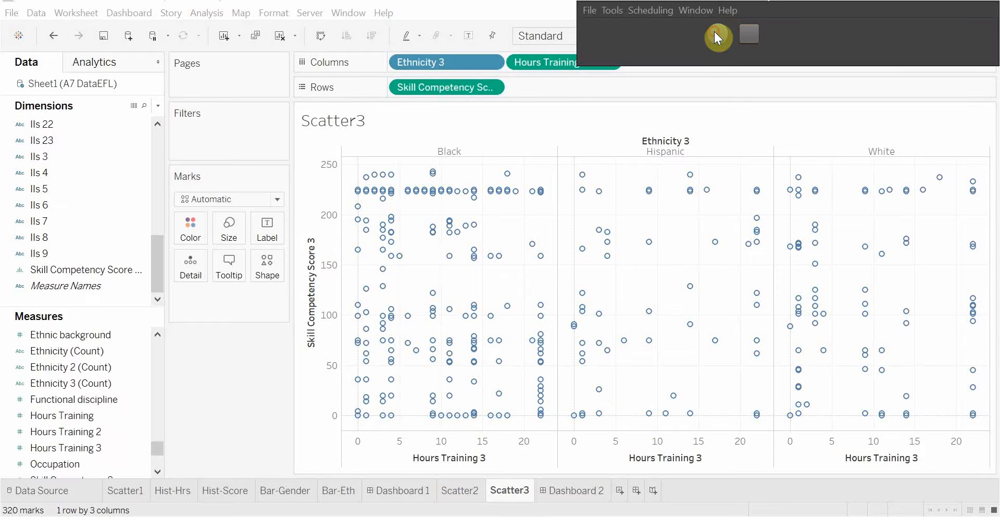
mouse_move(544, 306)
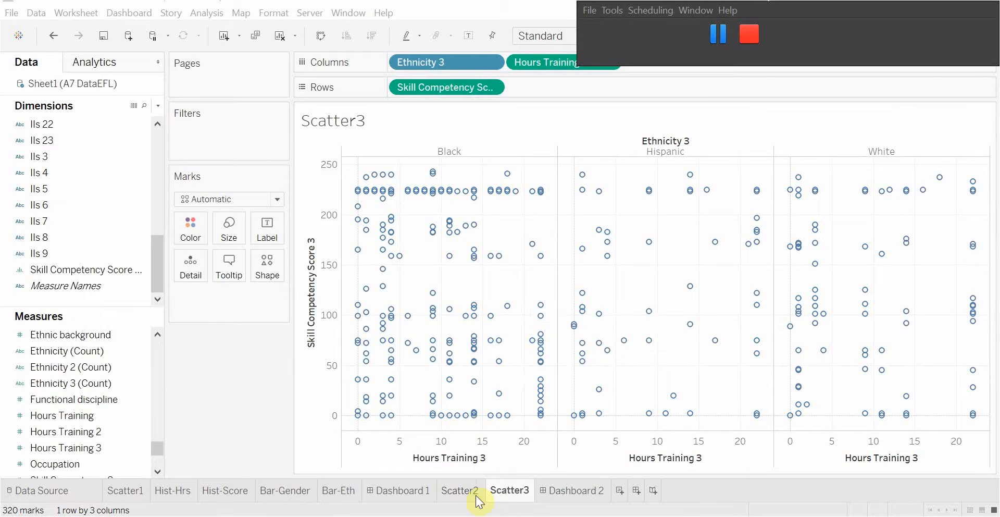
click(461, 489)
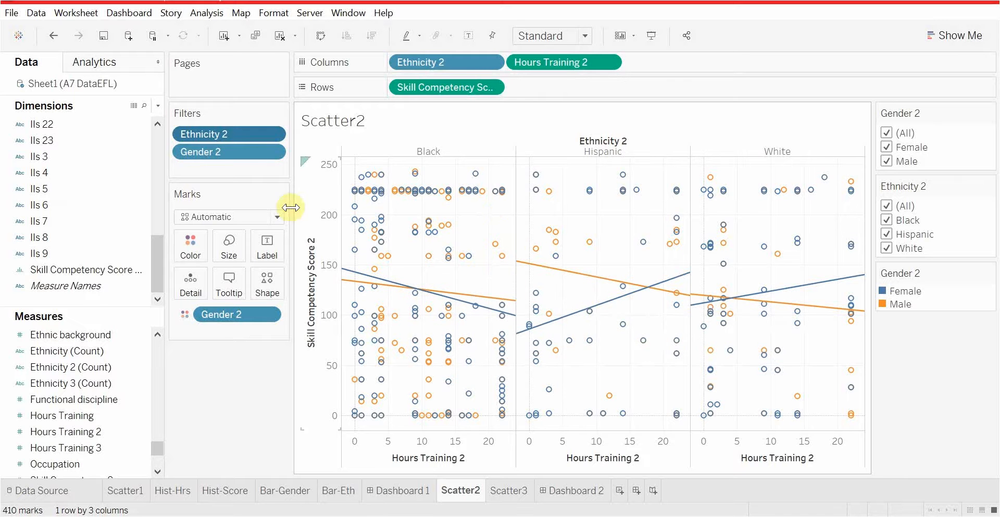
click(500, 485)
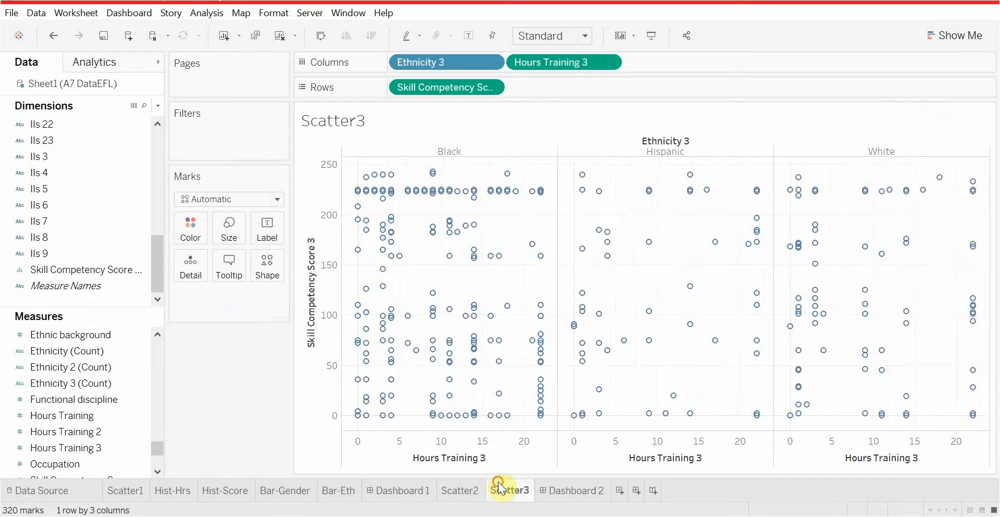
scroll(111, 368, up, 6)
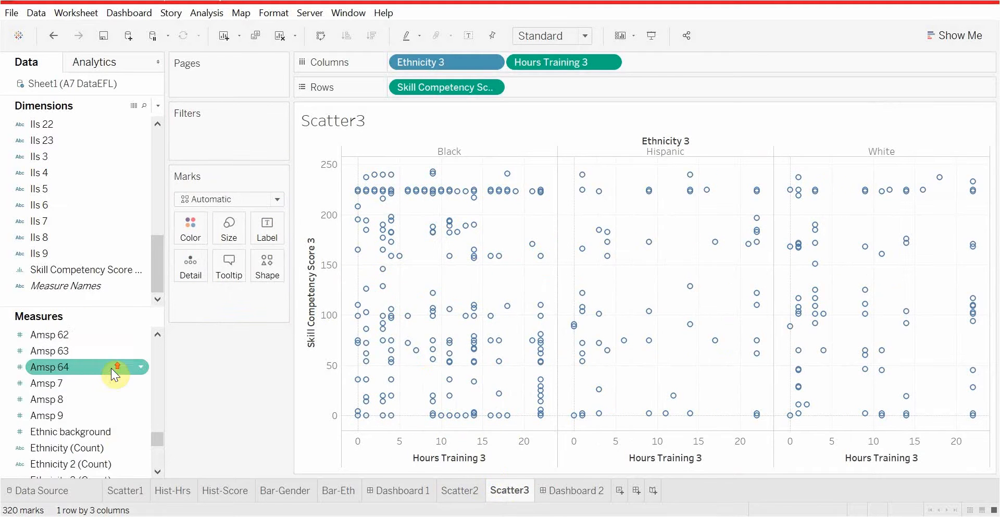
scroll(105, 178, up, 5)
scroll(105, 178, up, 3)
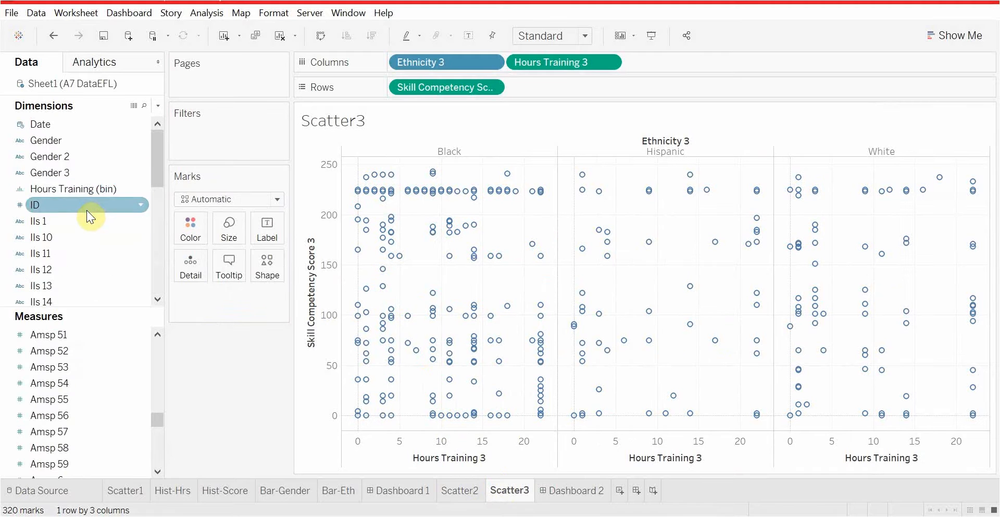
drag(67, 159, 226, 120)
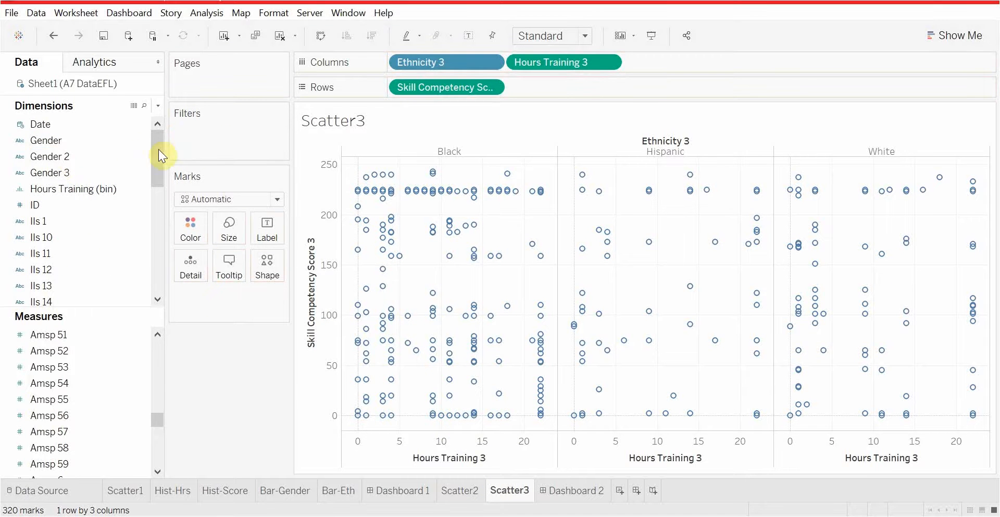
click(79, 143)
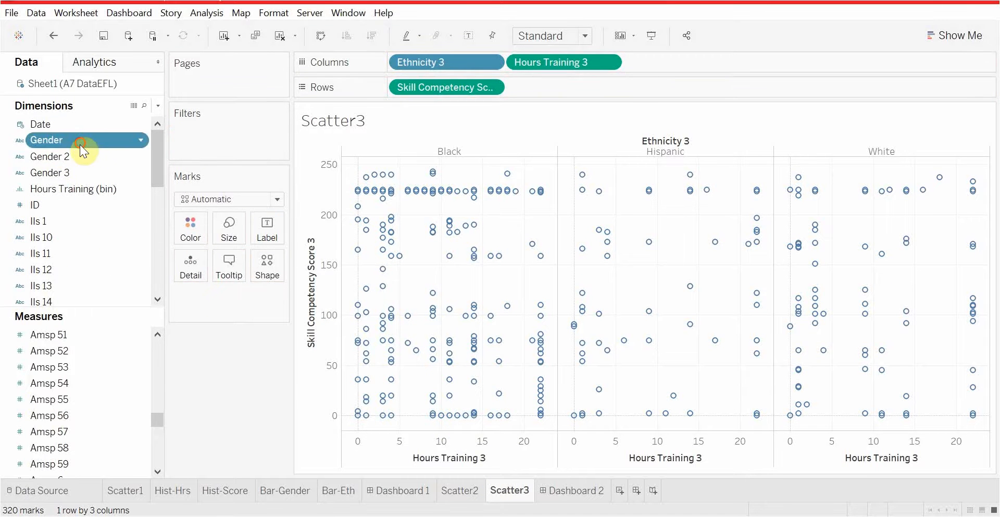
drag(80, 145, 74, 152)
click(561, 274)
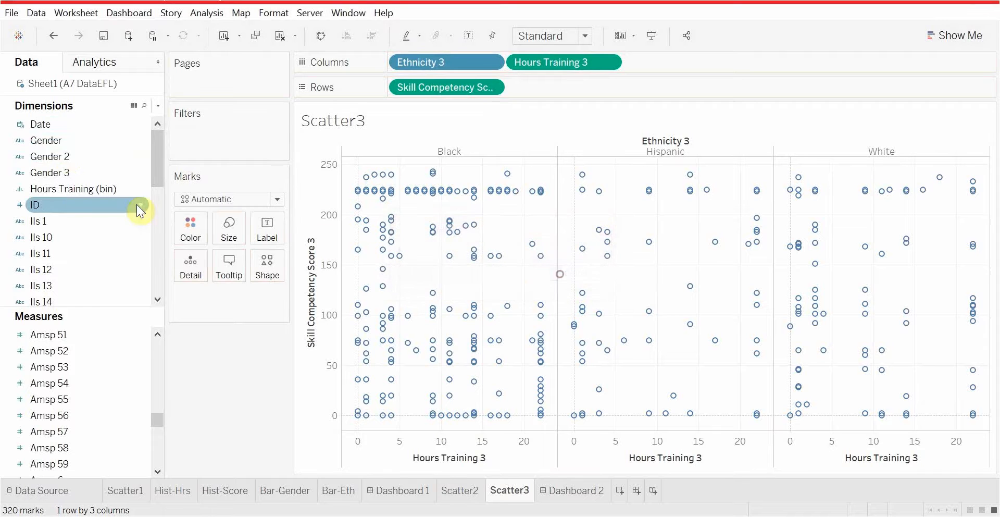
click(73, 158)
drag(73, 158, 214, 127)
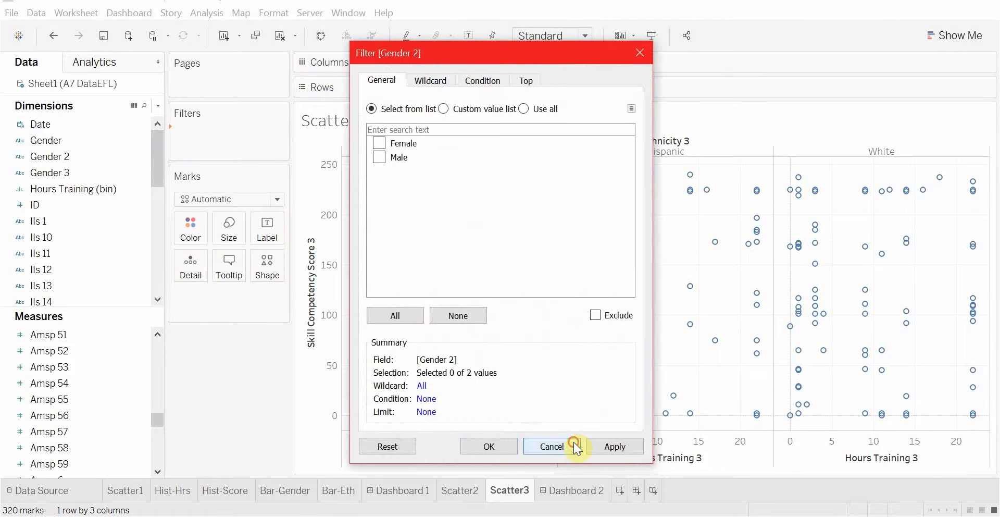
click(573, 442)
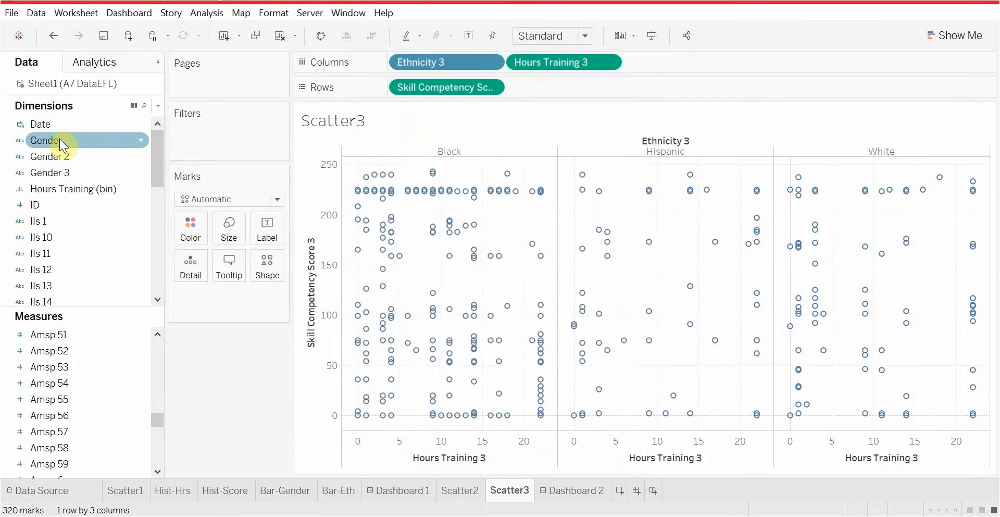
Step: Color the marks on Scatter3 by Gender 2
drag(47, 153, 172, 229)
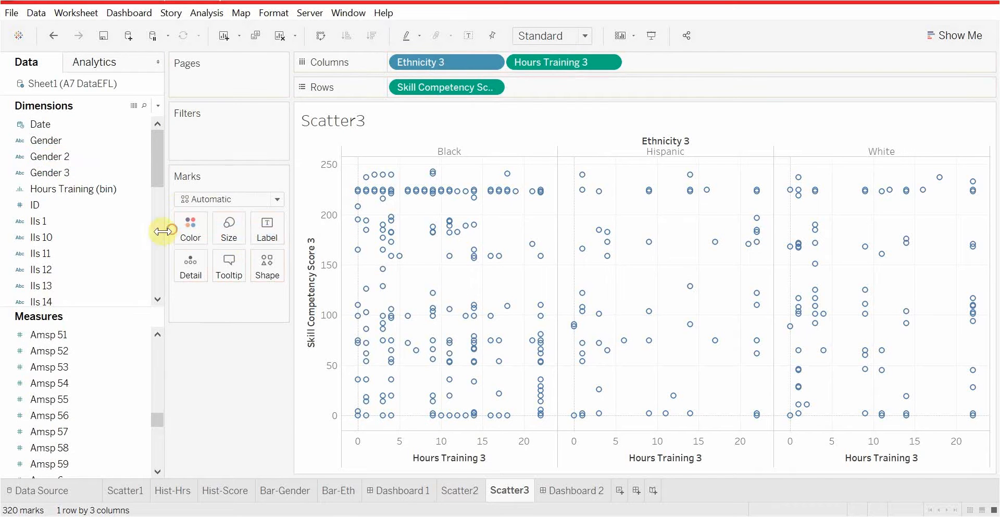
drag(48, 157, 199, 232)
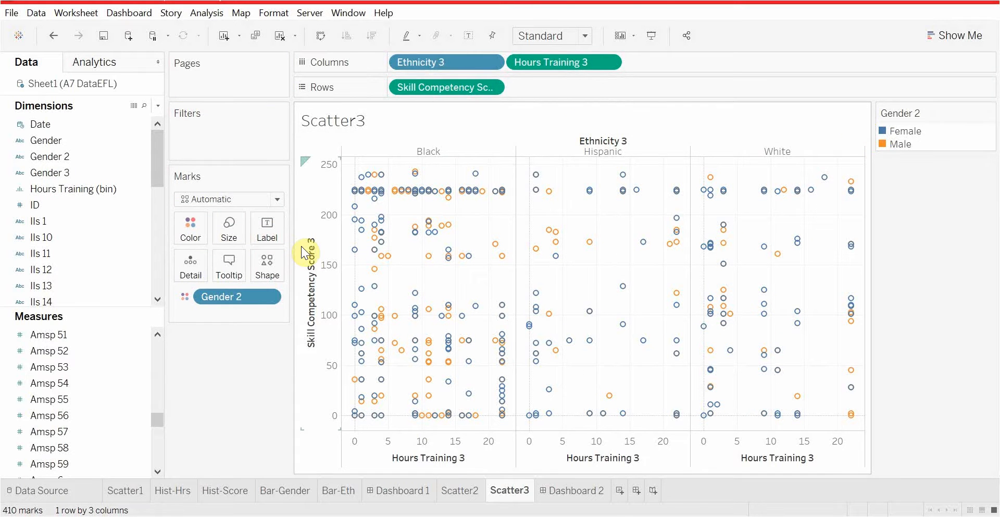
scroll(89, 417, down, 8)
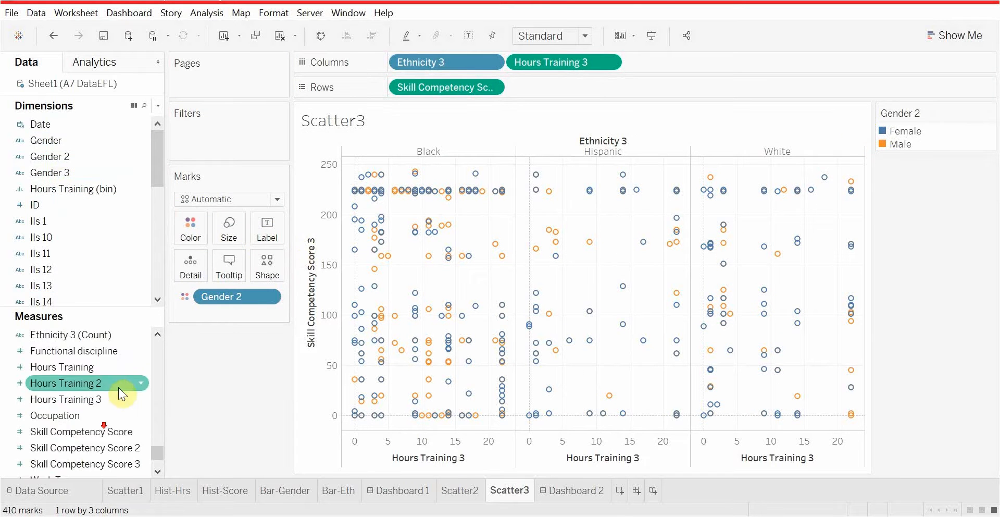
scroll(119, 385, up, 7)
scroll(109, 384, up, 15)
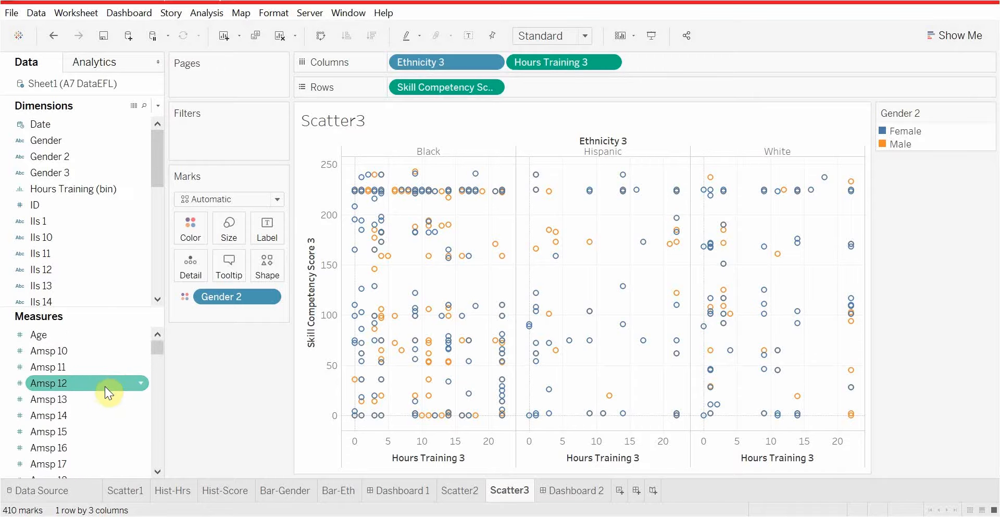
scroll(104, 386, down, 12)
scroll(98, 403, down, 10)
scroll(93, 396, up, 7)
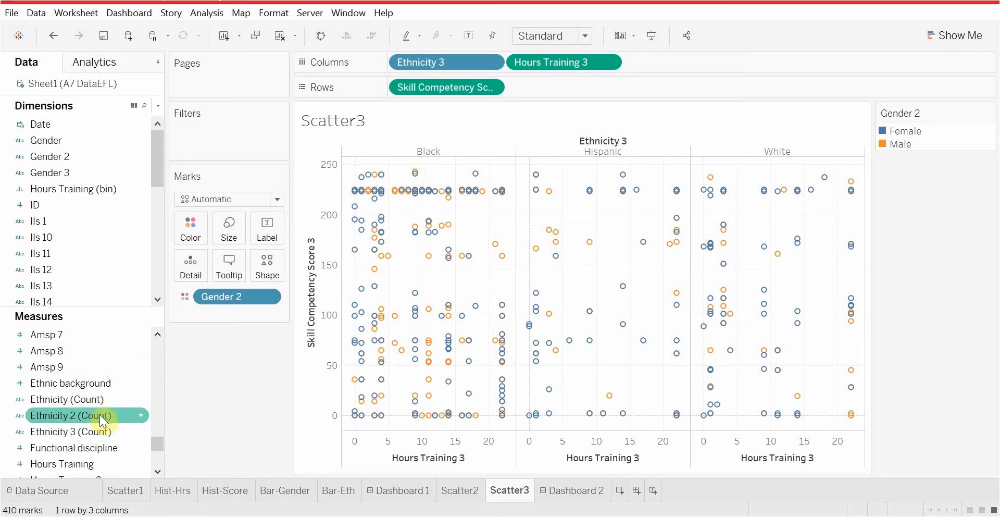
drag(93, 426, 78, 440)
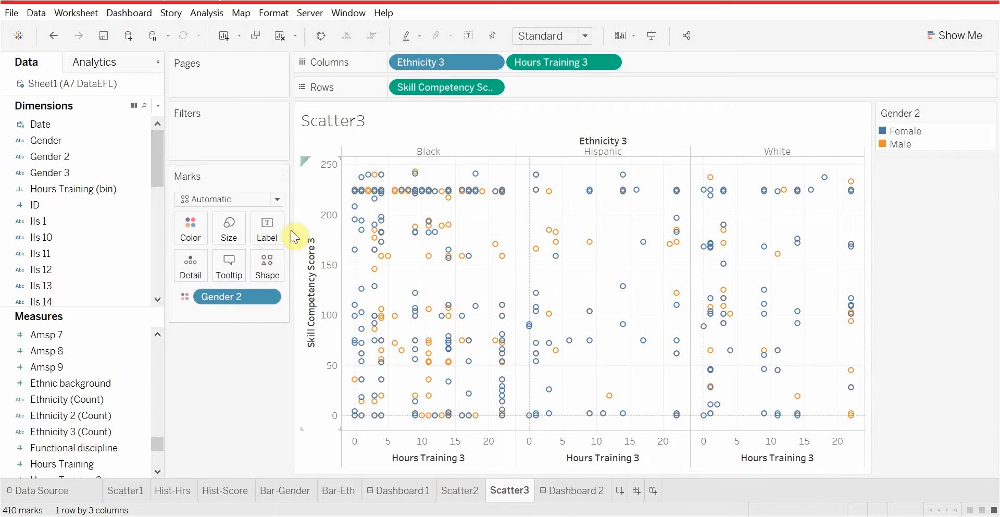
click(184, 227)
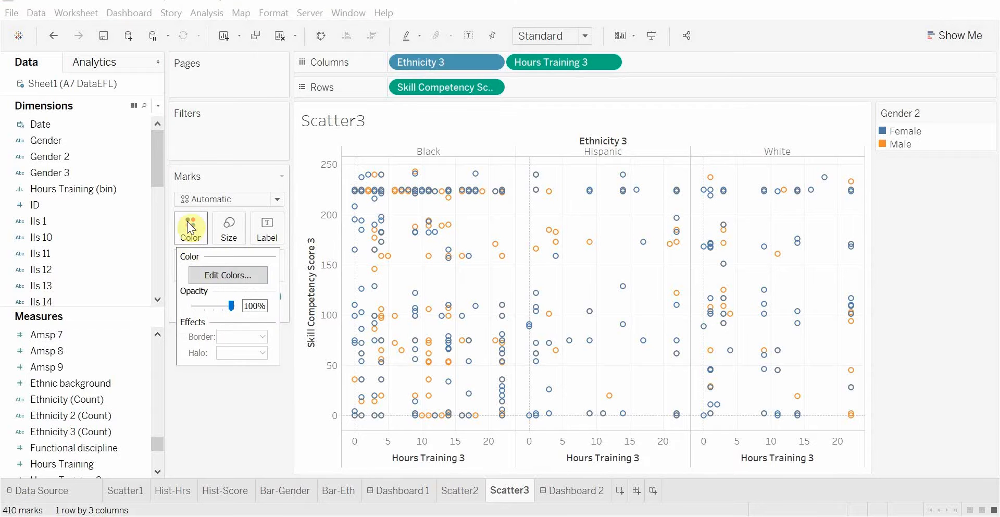
click(187, 220)
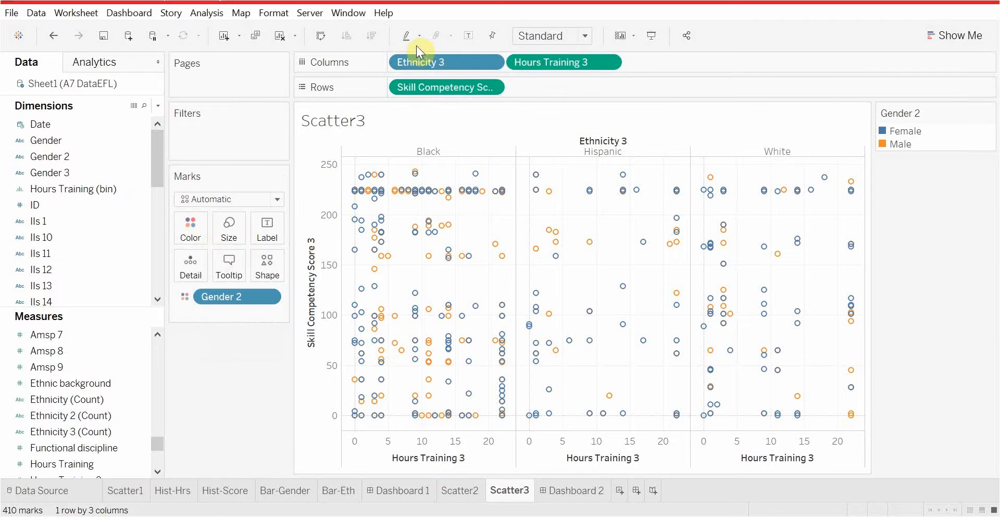
Step: Replace Gender 2 with Gender 3 as the mark color on Scatter3 and add trend lines to the chart
drag(213, 298, 65, 276)
drag(42, 173, 188, 225)
click(74, 62)
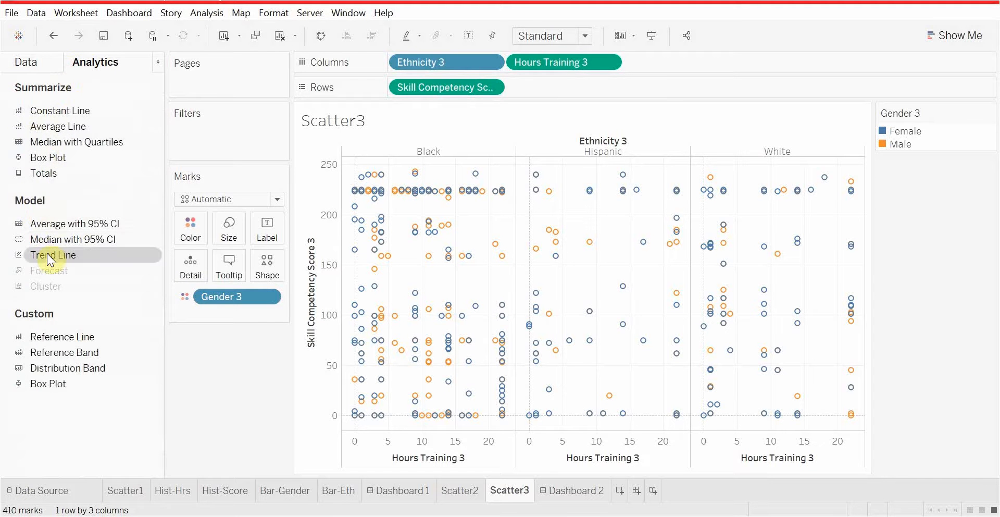
drag(60, 251, 357, 159)
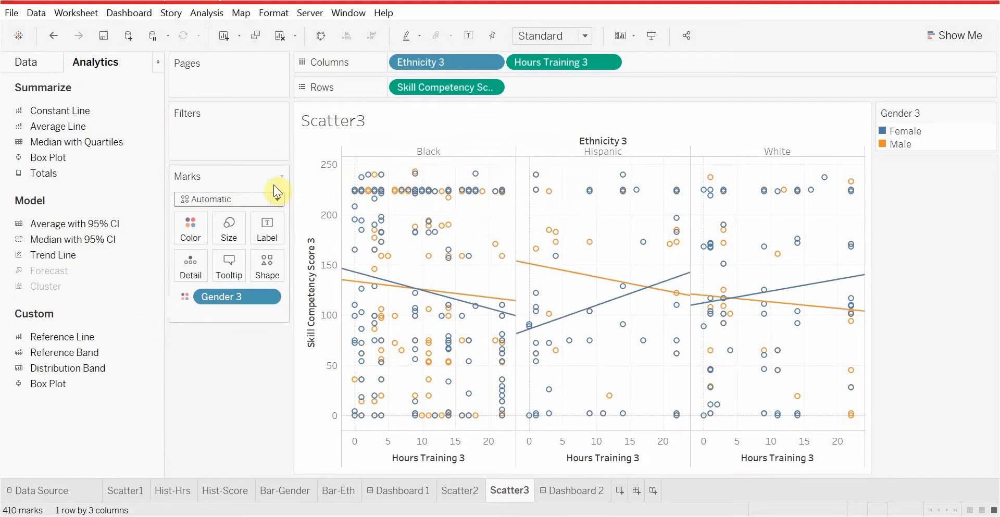
Step: Using Scatter1 as the reference, filter Scatter2 by average Skill Competency Score 2 from 0 to 243 and show that filter
click(458, 491)
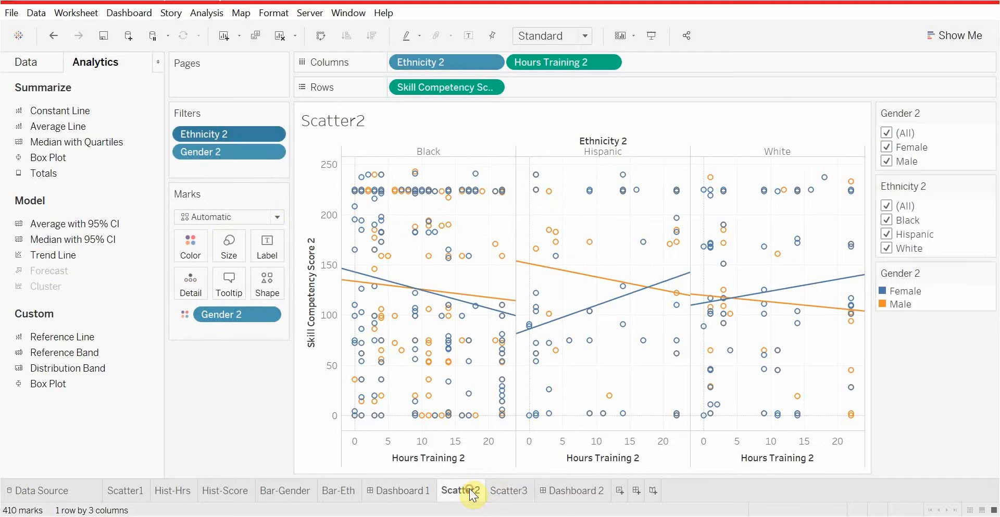
click(126, 488)
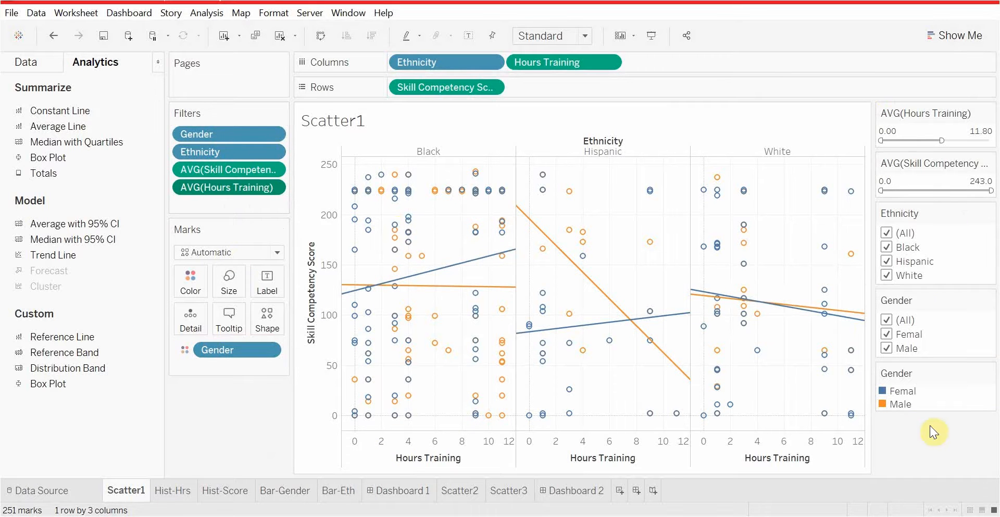
click(460, 490)
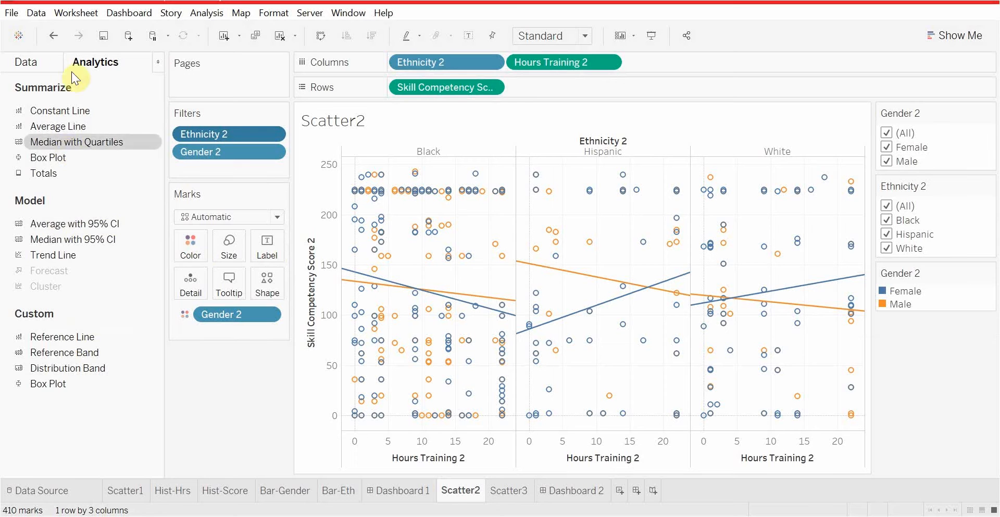
click(27, 61)
scroll(83, 417, down, 3)
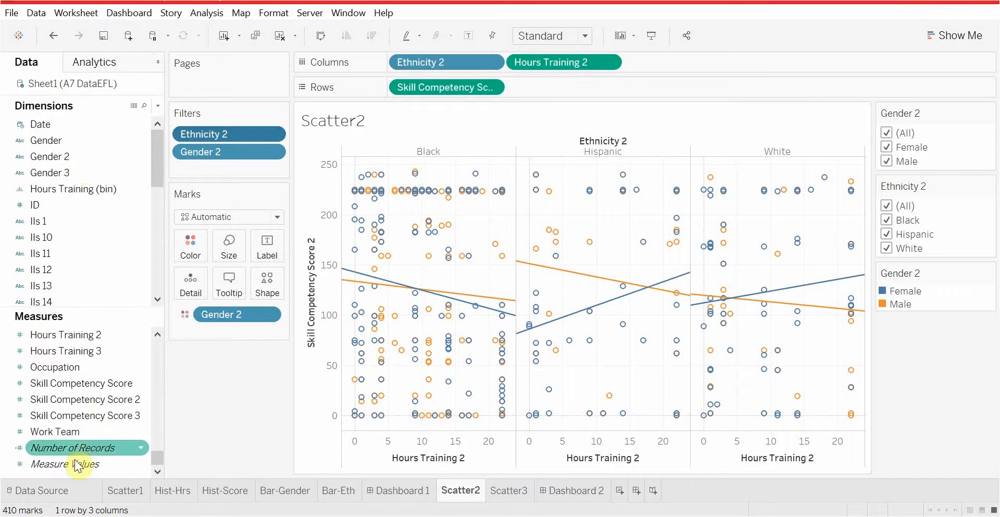
drag(76, 401, 230, 163)
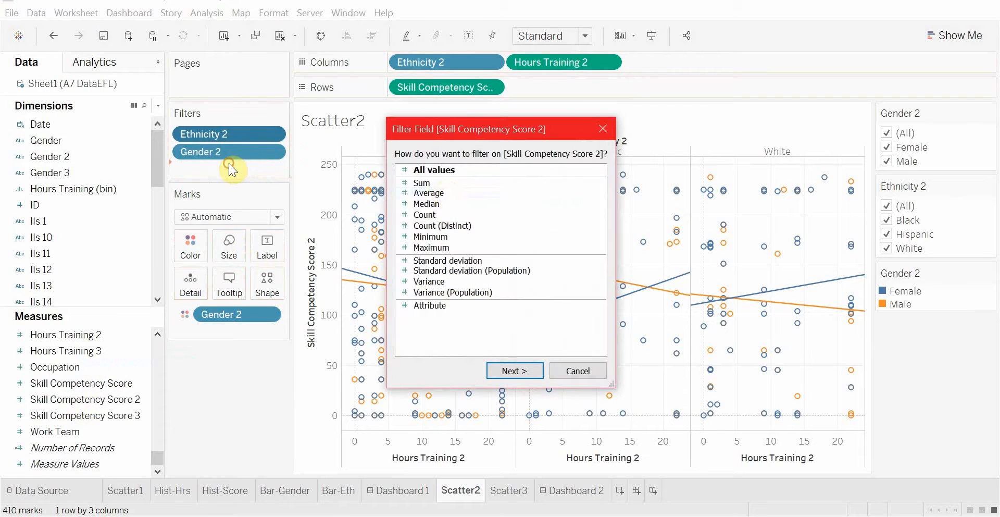
click(427, 193)
click(513, 372)
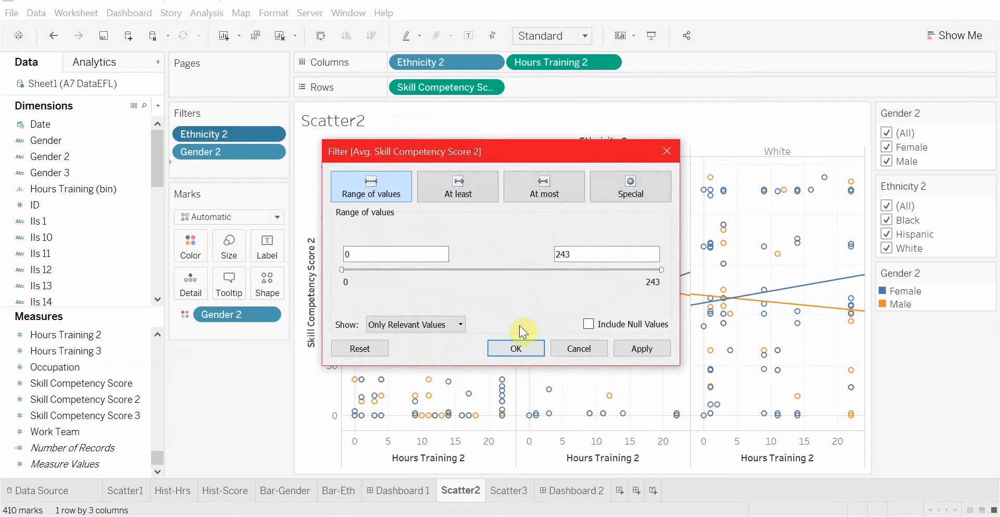
click(503, 350)
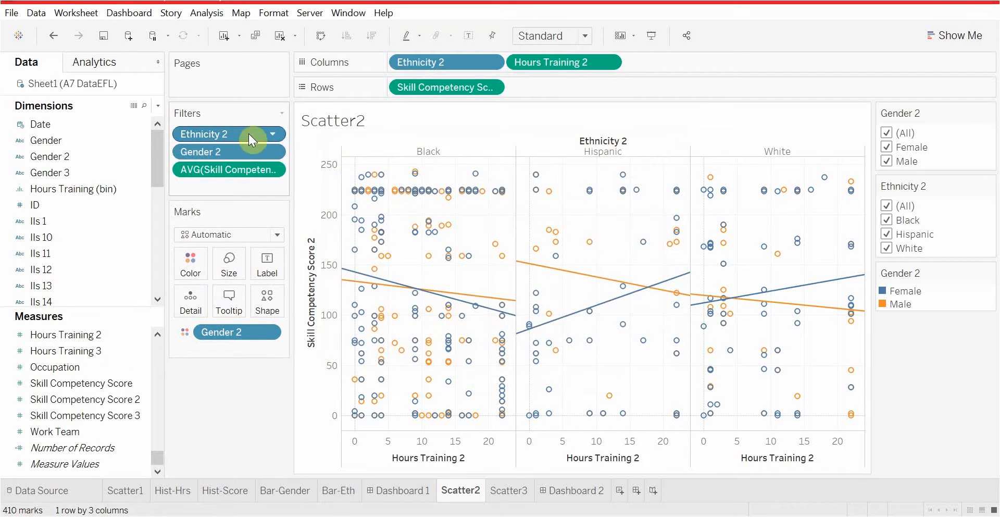
click(272, 170)
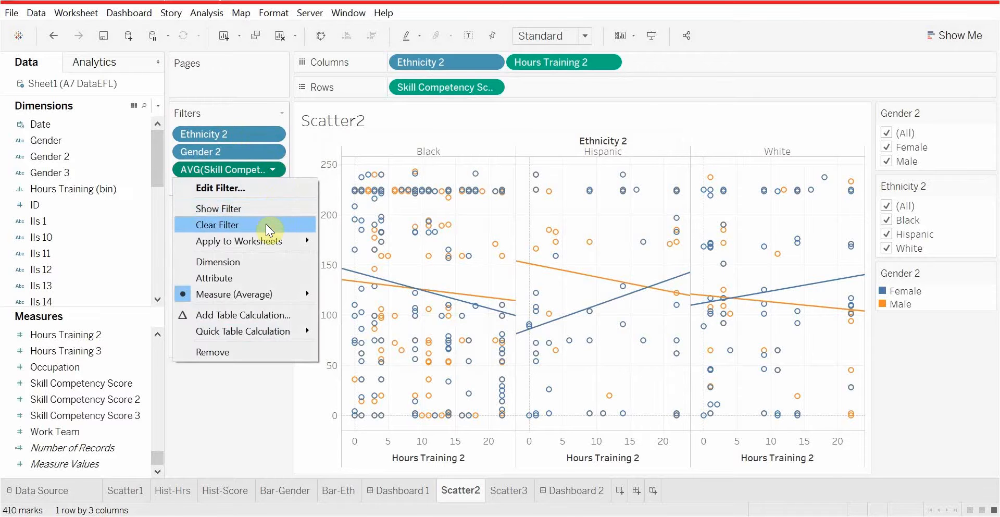
click(270, 206)
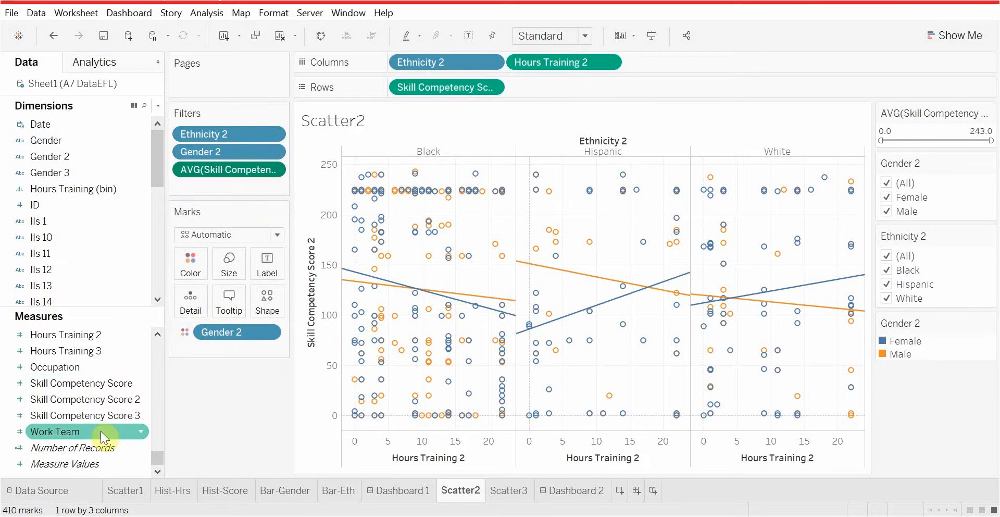
Step: Filter Scatter2 by average Hours Training 2 from 0 to 22 and show that filter beside the chart
scroll(83, 411, up, 3)
scroll(83, 409, down, 2)
scroll(104, 403, up, 2)
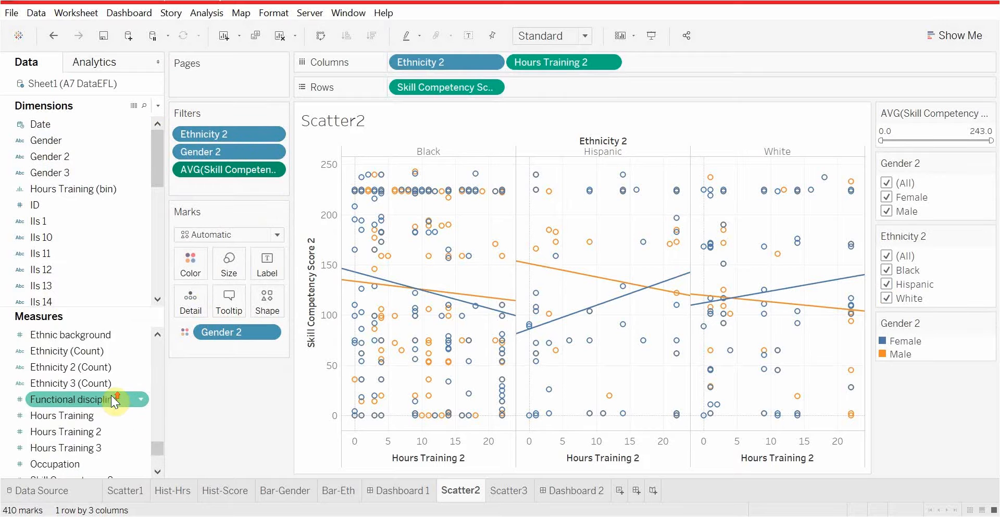
scroll(110, 395, down, 3)
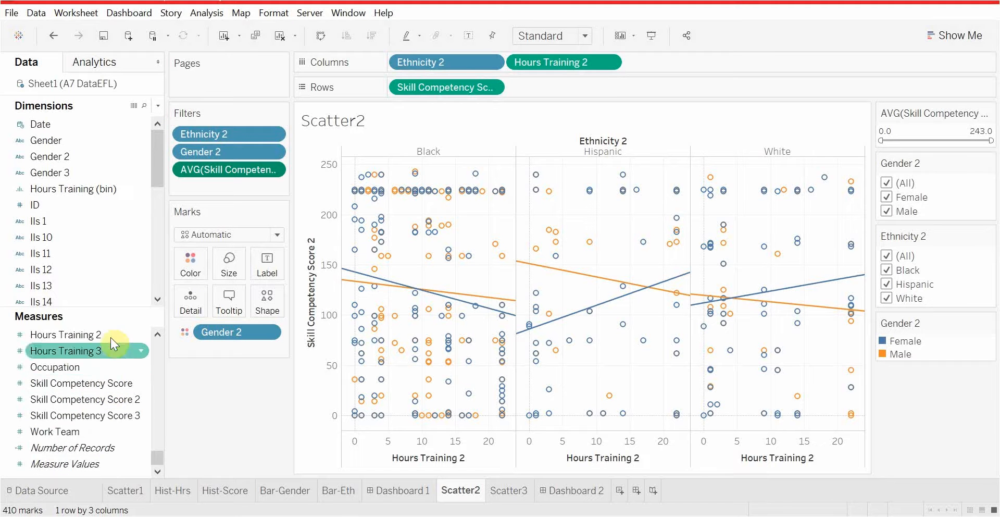
drag(139, 308, 248, 186)
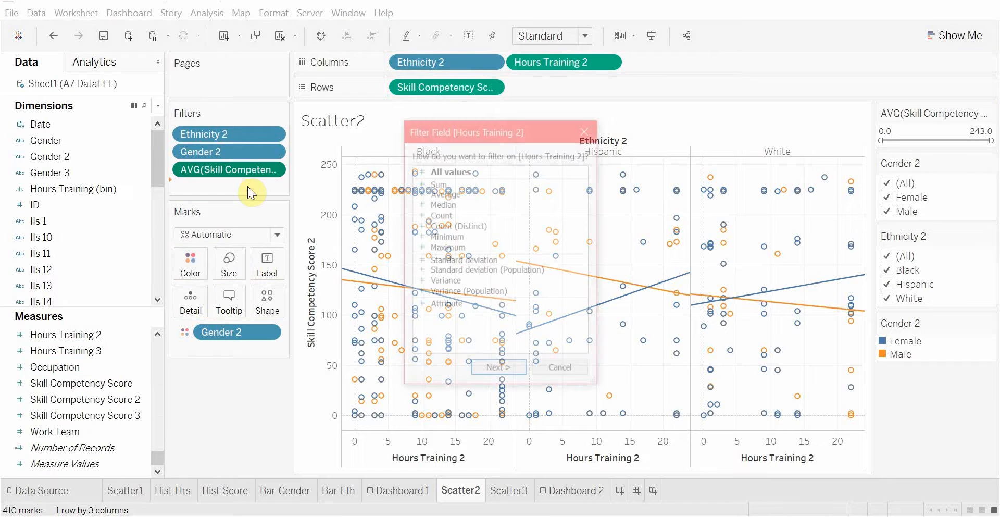
click(440, 192)
click(513, 371)
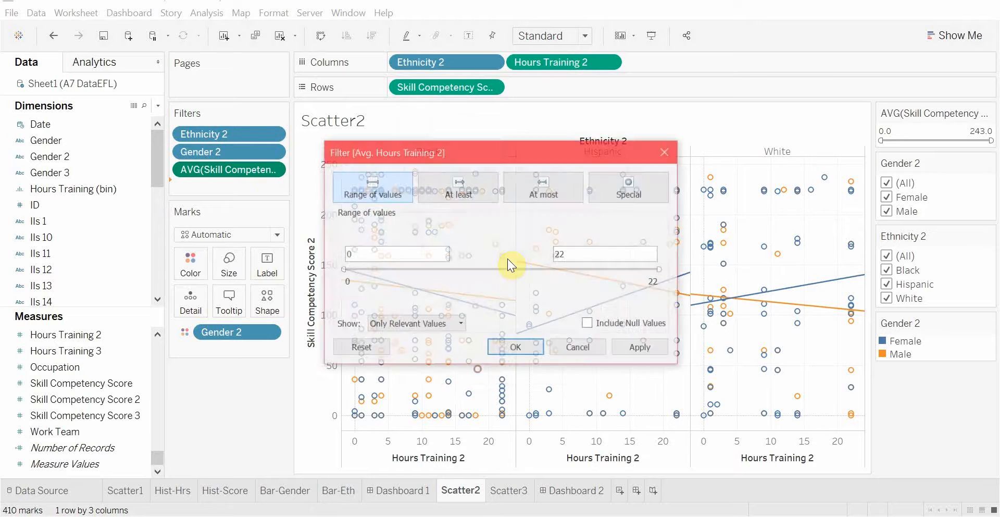
click(516, 347)
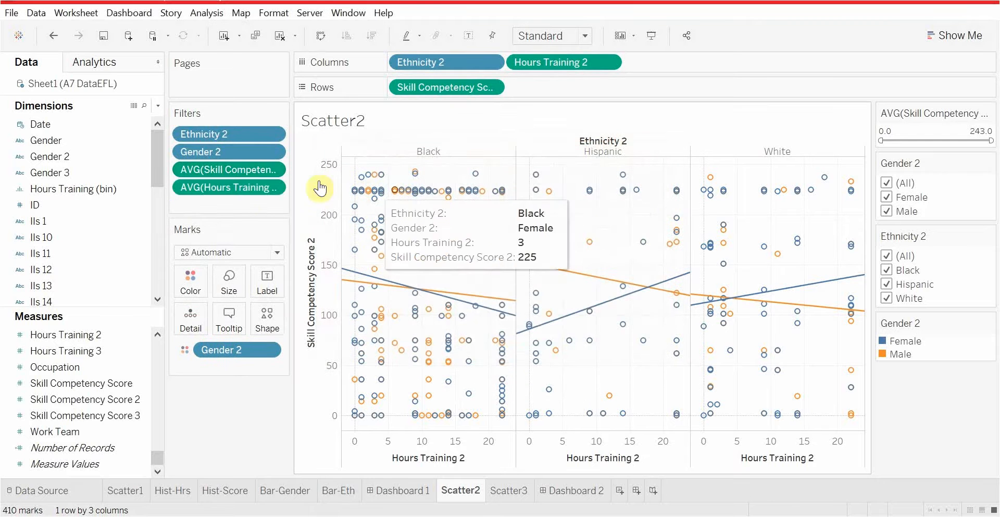
click(273, 188)
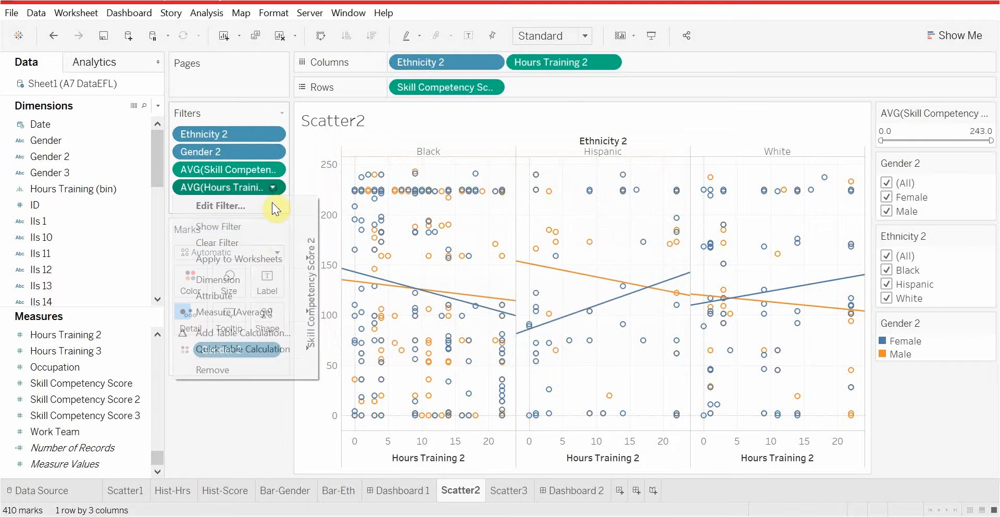
click(264, 227)
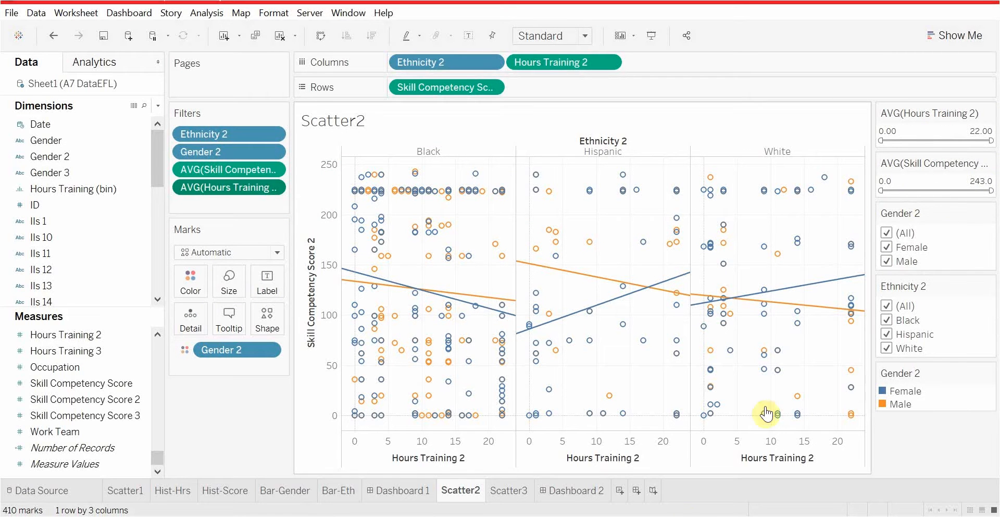
Step: Place Scatter2 on Dashboard 2 and add Hist-Hrs underneath it
click(569, 495)
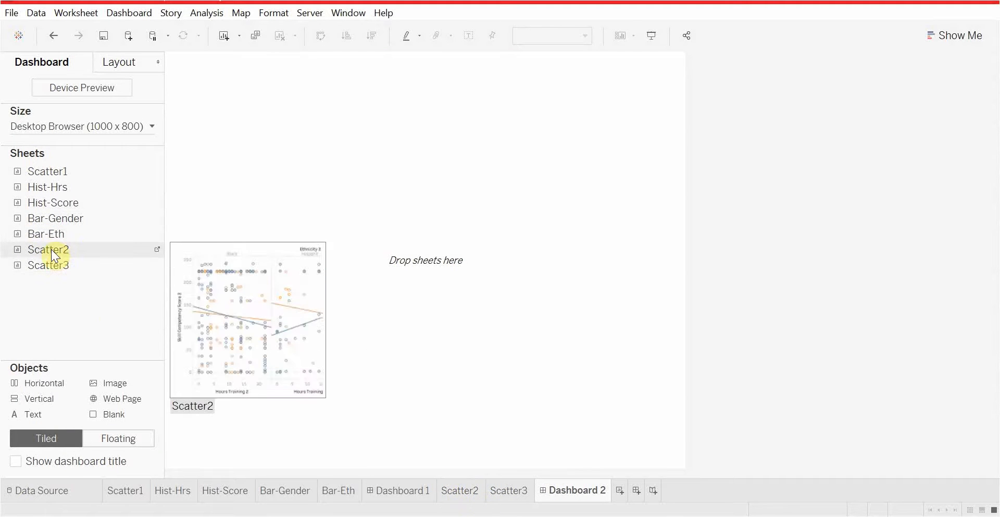
drag(51, 249, 356, 189)
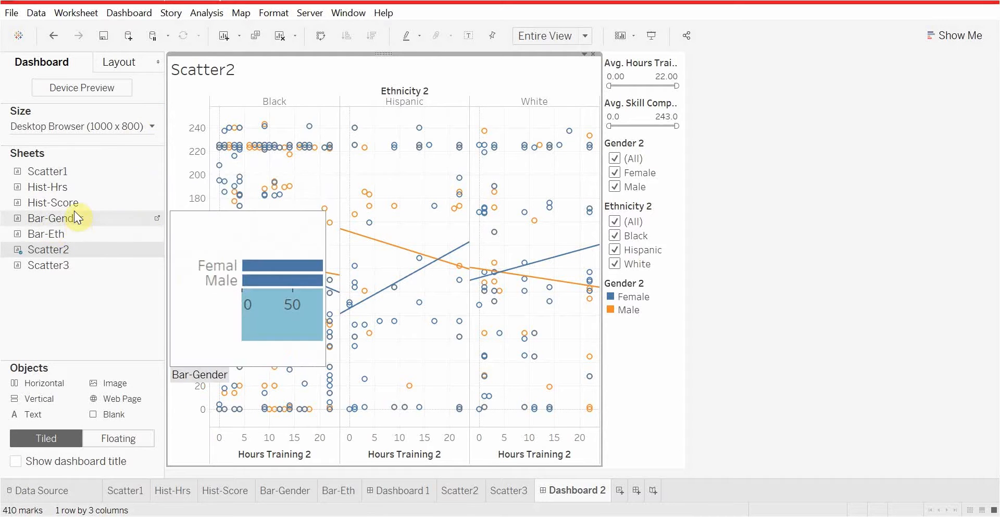
drag(76, 188, 286, 388)
drag(68, 203, 535, 335)
click(589, 424)
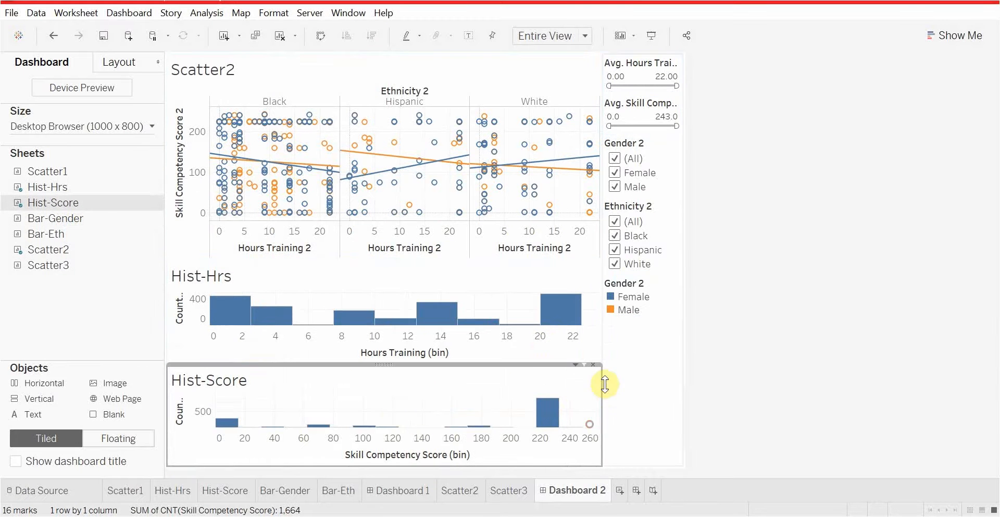
click(593, 365)
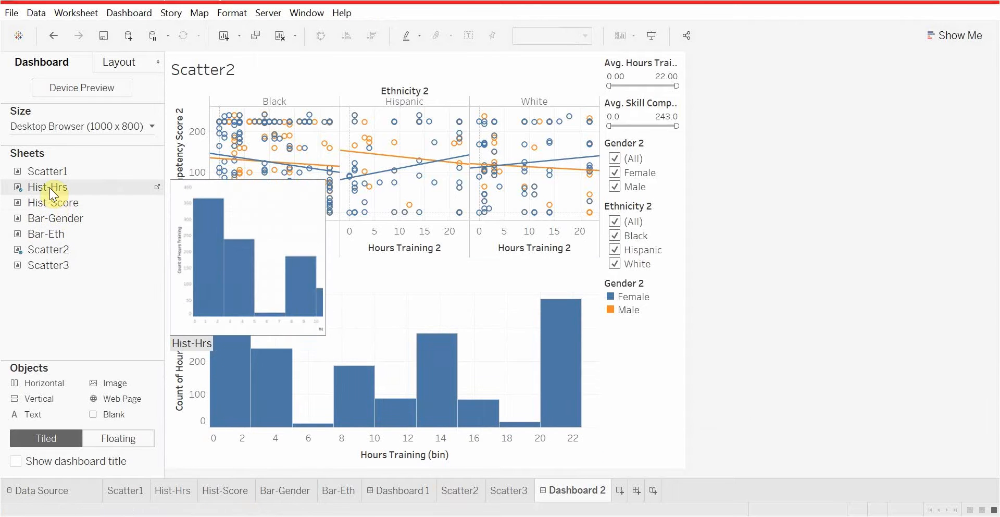
Step: Add Hist-Score beside Hist-Hrs on Dashboard 2, with Bar-Gender and Bar-Eth side by side in a row below them
drag(47, 201, 484, 383)
mouse_move(52, 250)
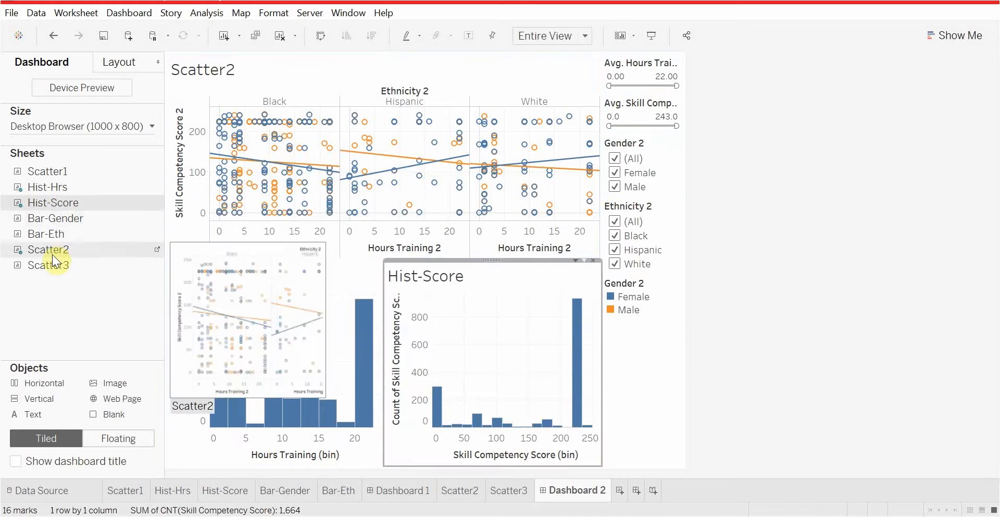
drag(52, 217, 255, 414)
drag(61, 233, 505, 401)
click(669, 399)
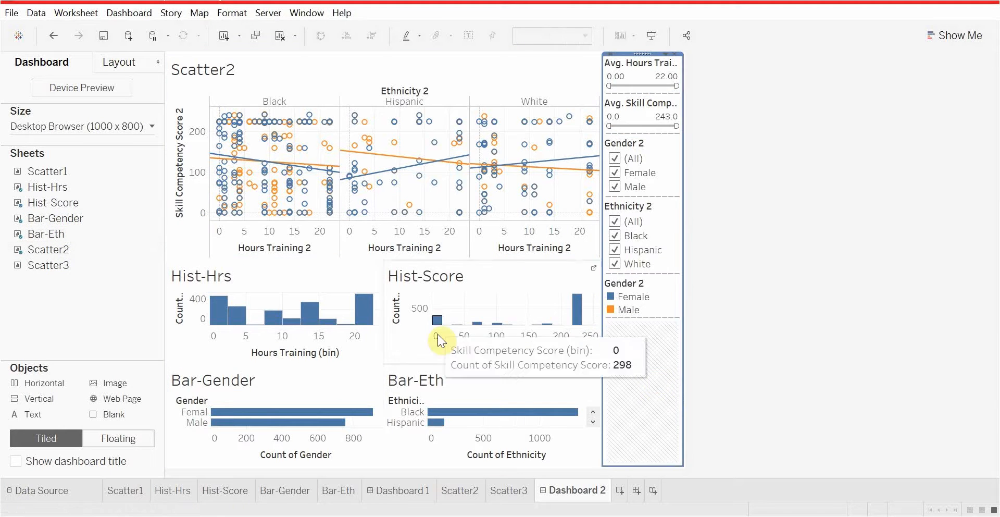
Step: Compare the layout and filters of Dashboard 1 with Dashboard 2, and check the filters on Scatter1
click(389, 492)
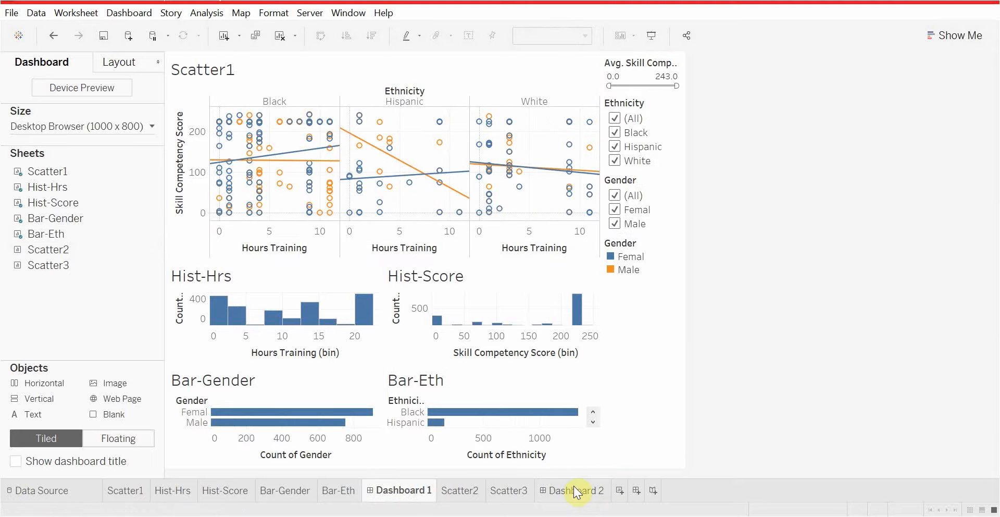
click(573, 490)
click(412, 499)
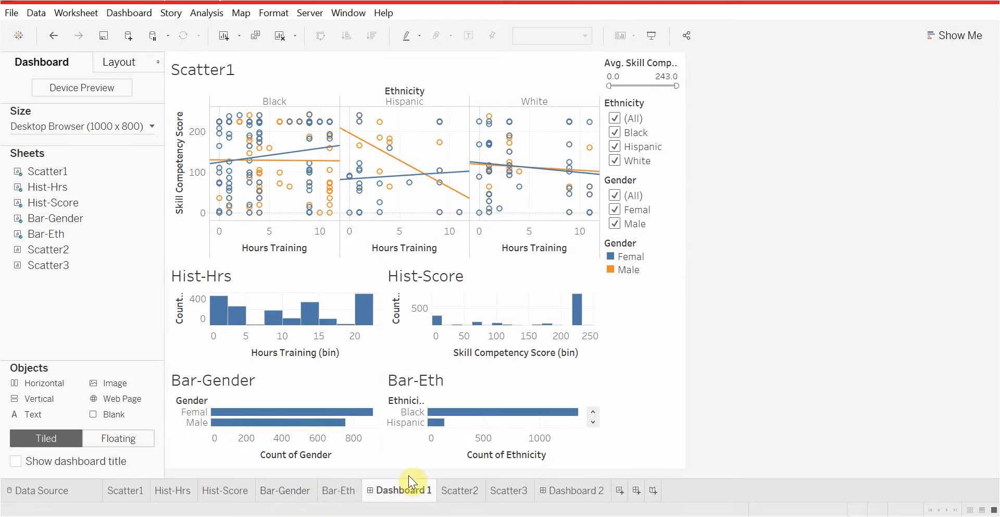
click(536, 75)
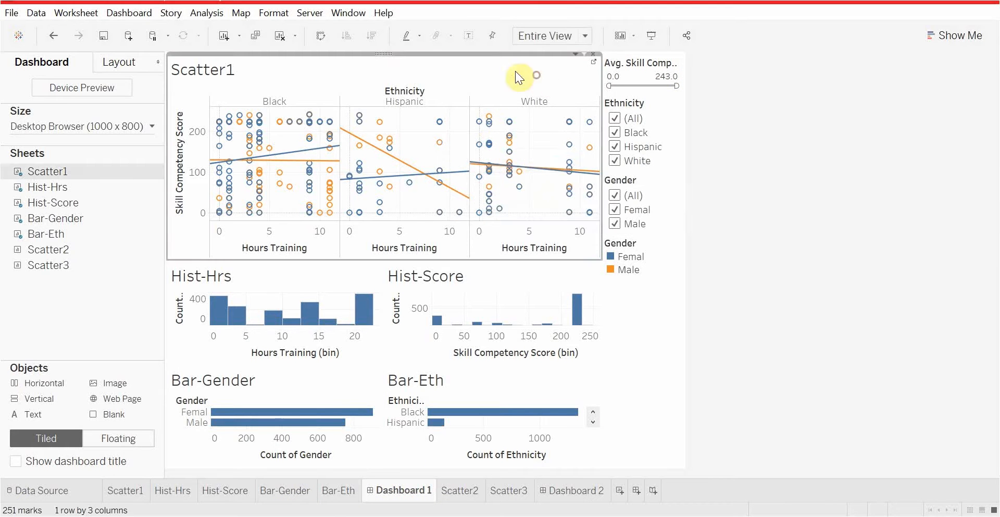
mouse_move(160, 175)
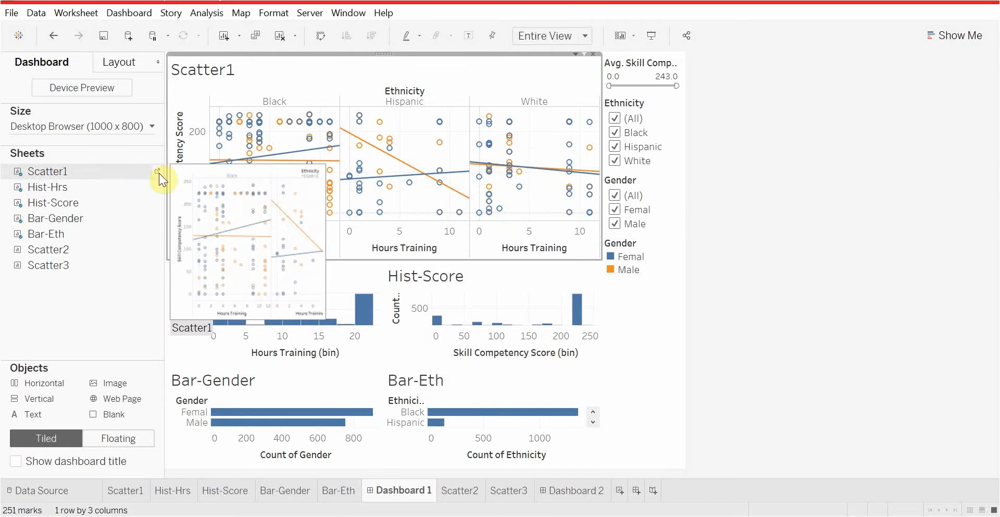
click(127, 492)
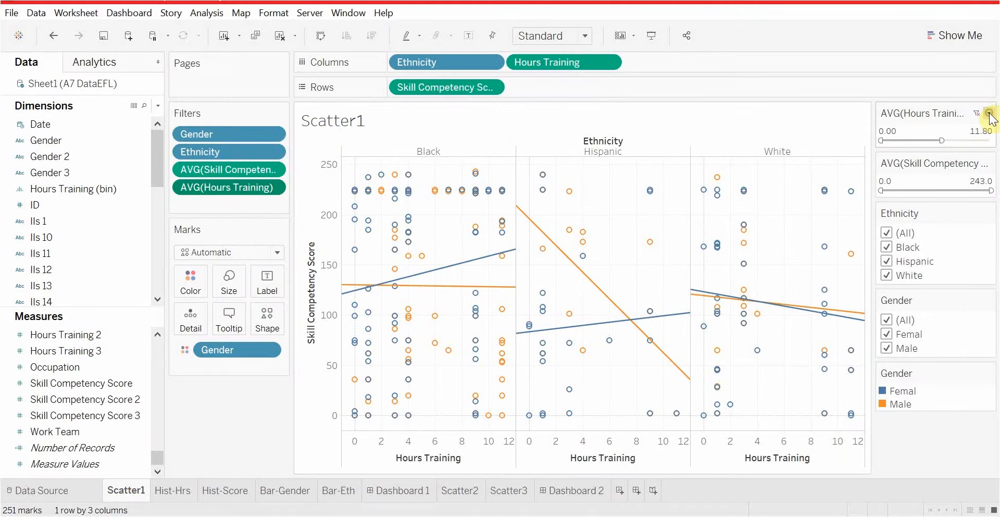
Step: Check which worksheets Scatter1's average Hours Training filter can be applied to, and leave the selection without applying it
click(989, 113)
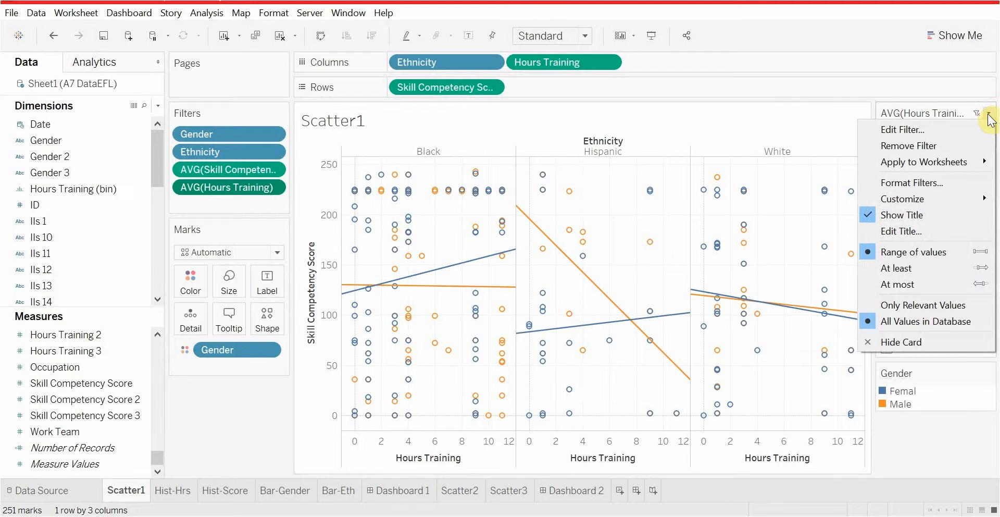
mouse_move(959, 163)
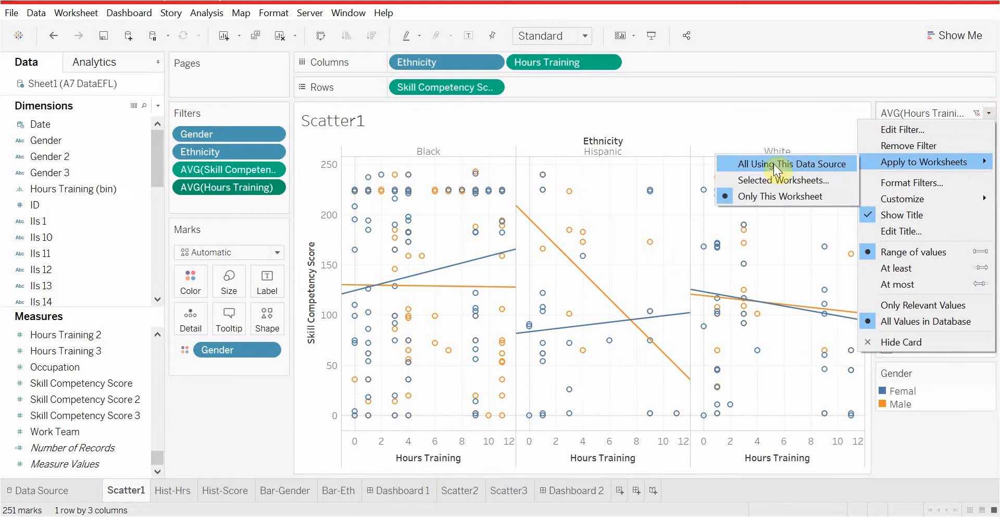
click(770, 177)
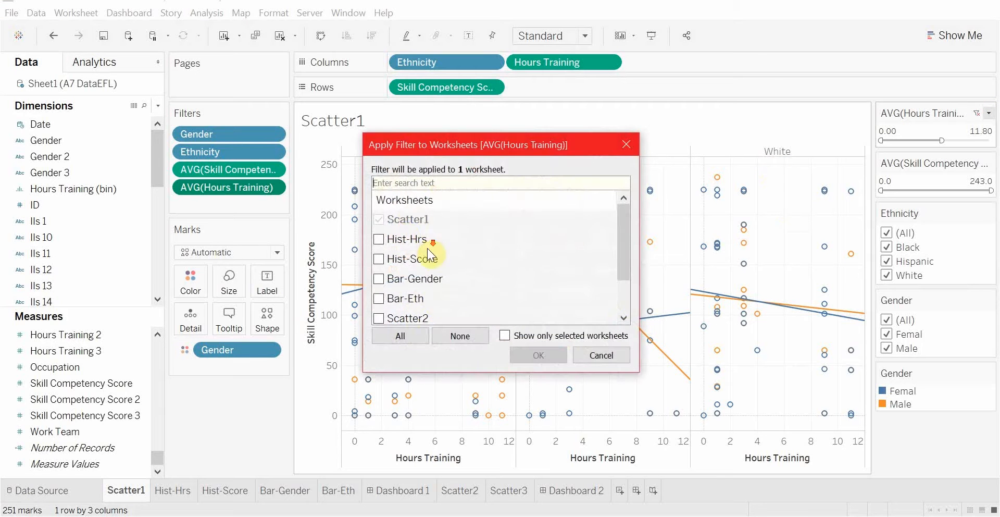
scroll(427, 255, down, 1)
scroll(425, 268, up, 1)
scroll(424, 265, down, 1)
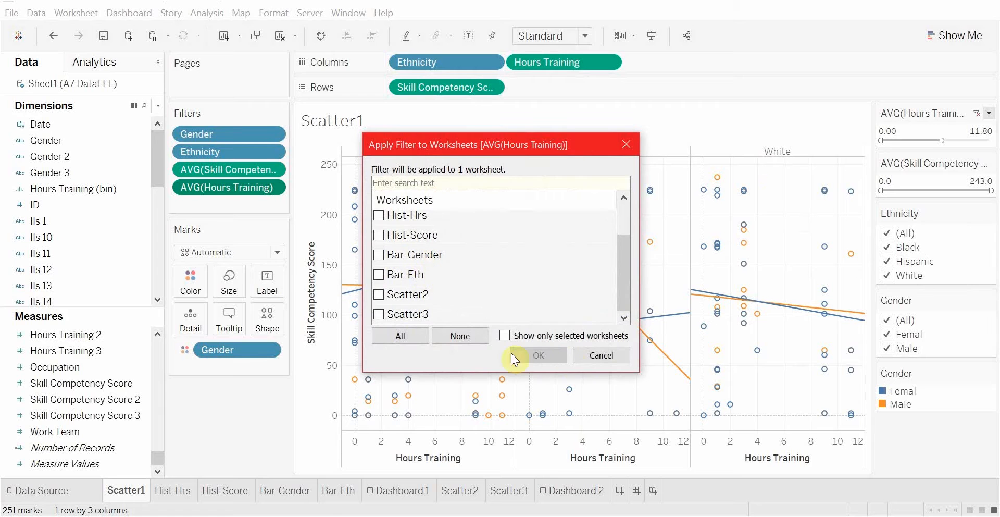
click(577, 356)
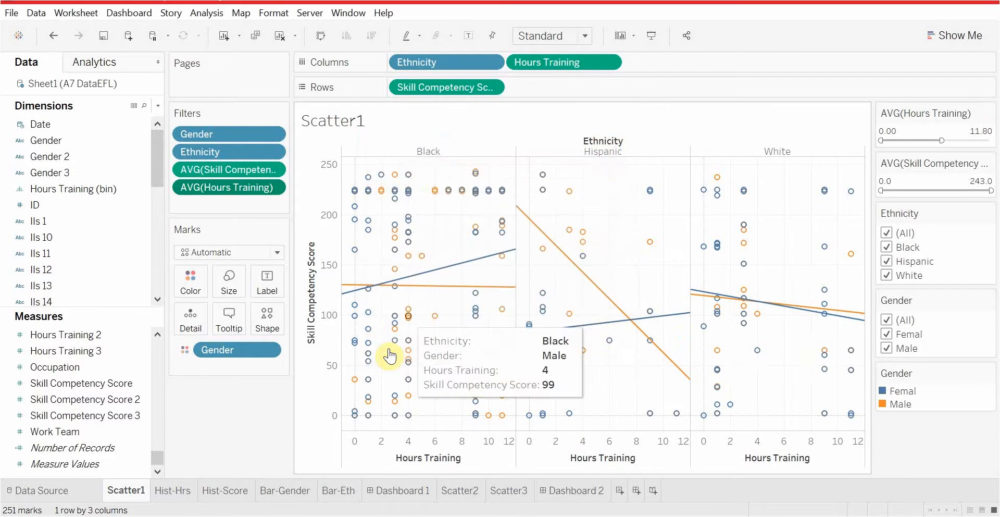
Step: Inspect Scatter1's data point and trend line details for the Black group on Dashboard 1, and clear the selection
click(399, 490)
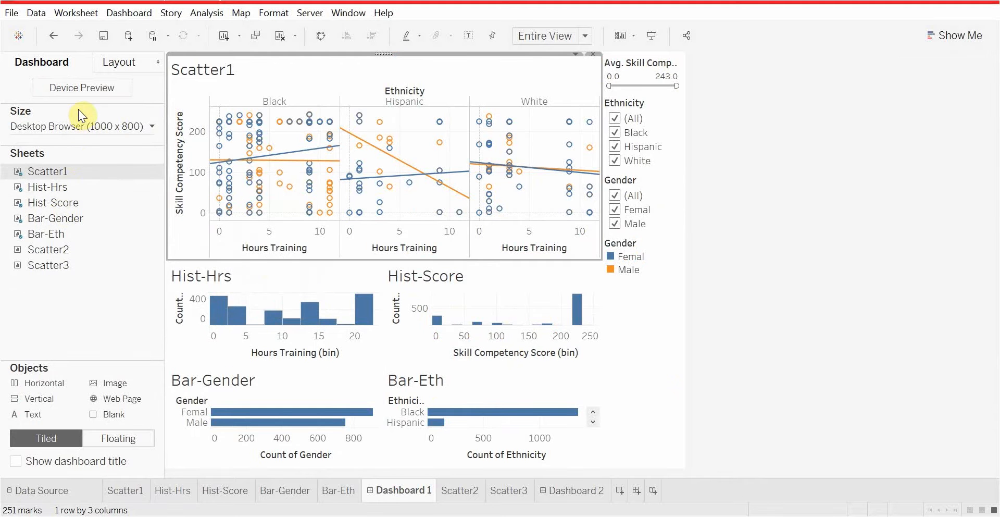
click(284, 177)
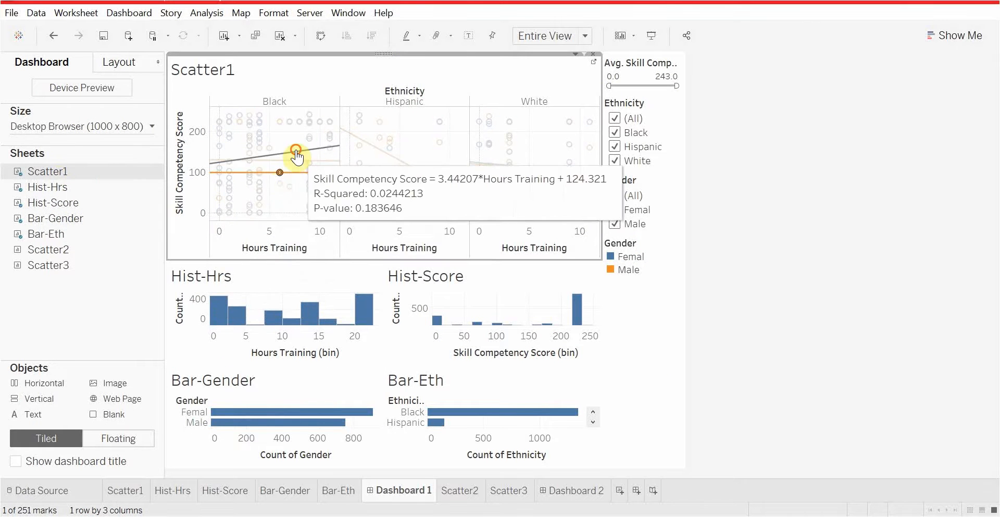
click(290, 152)
click(320, 109)
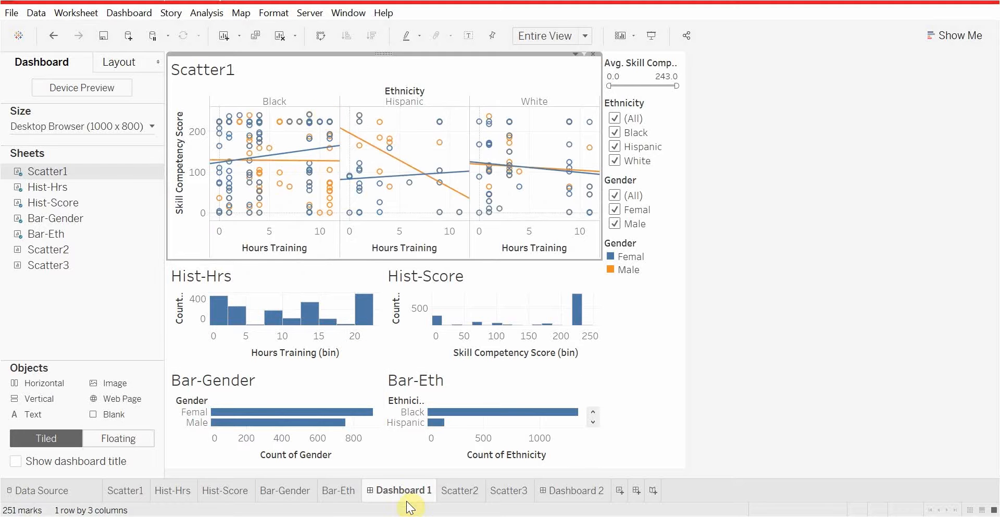
Step: On Dashboard 2, try minimums of 9.90 for average Hours Training 2 and 143.40 for Skill Competency Score 2, and reset both to 0
click(545, 495)
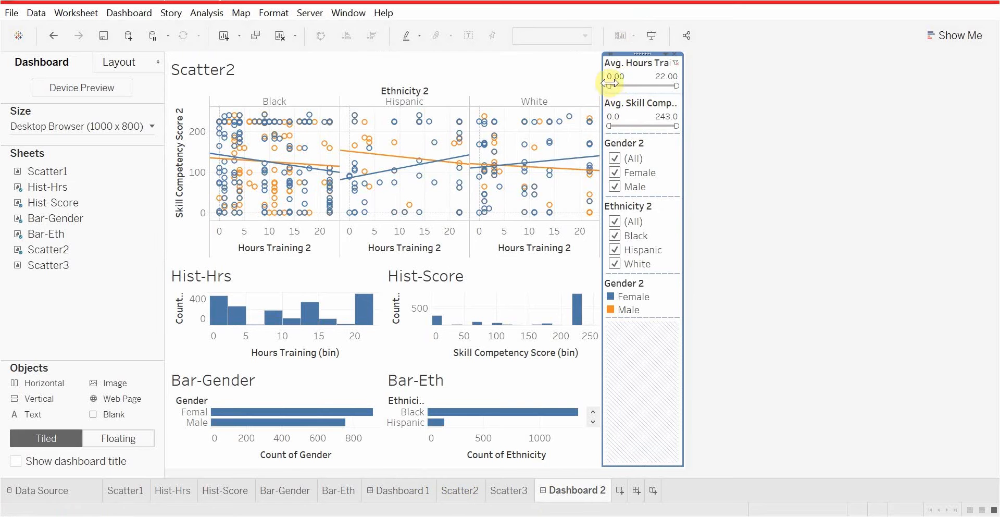
drag(610, 82, 639, 85)
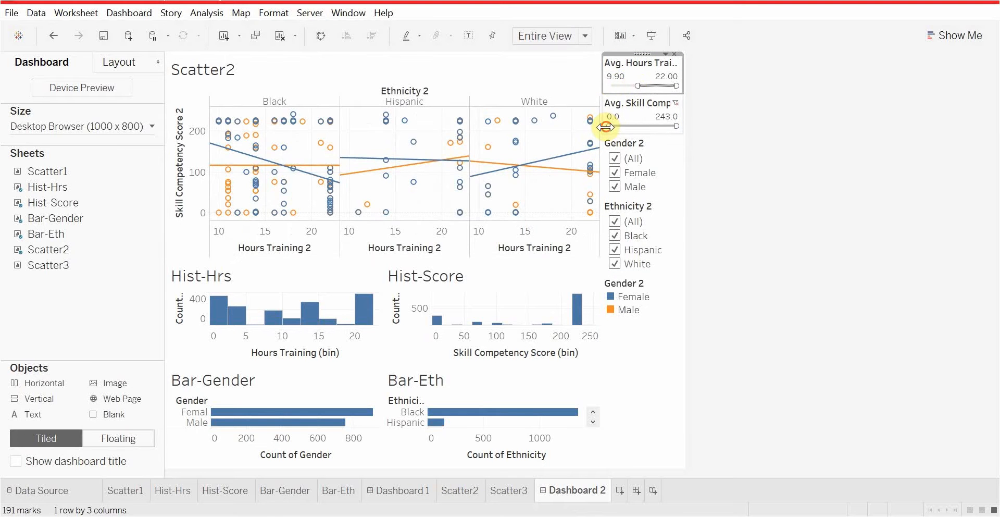
drag(609, 125, 643, 127)
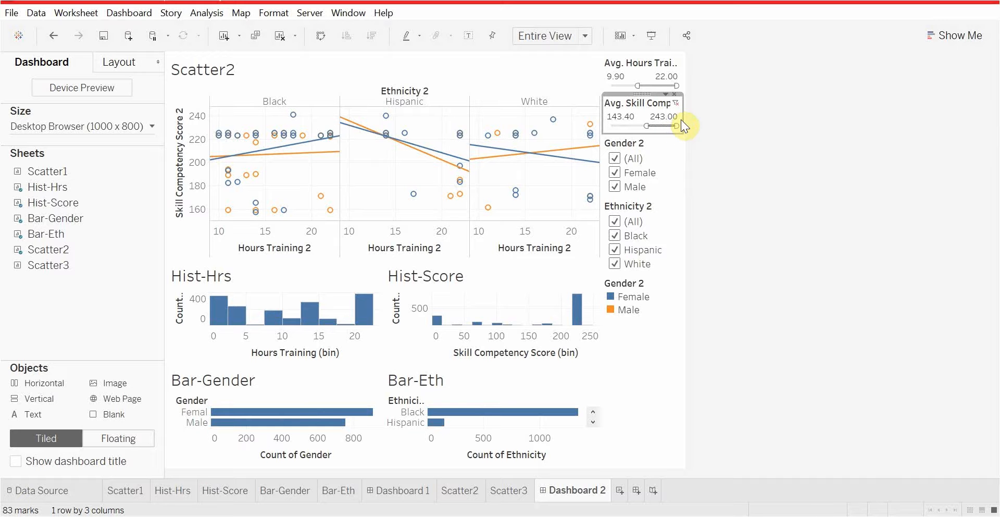
drag(638, 84, 608, 85)
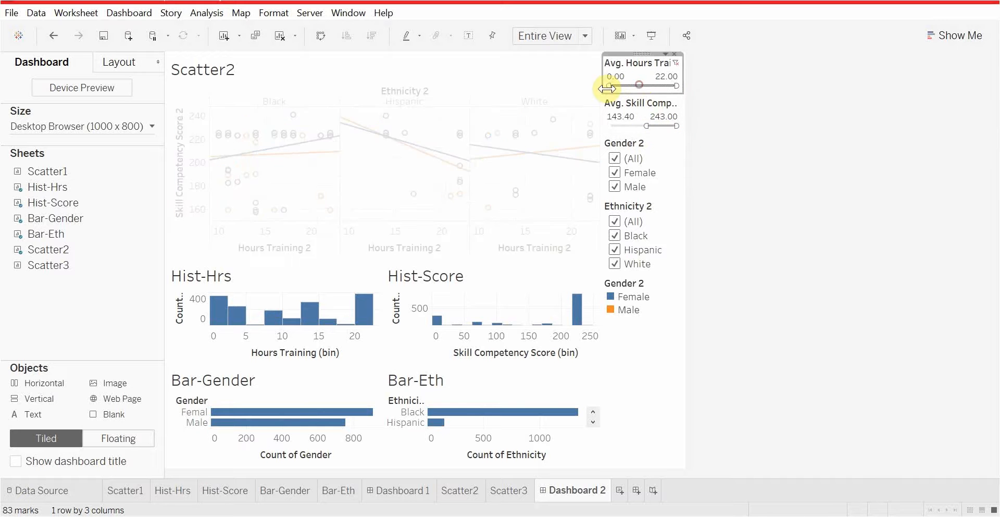
drag(604, 128, 607, 126)
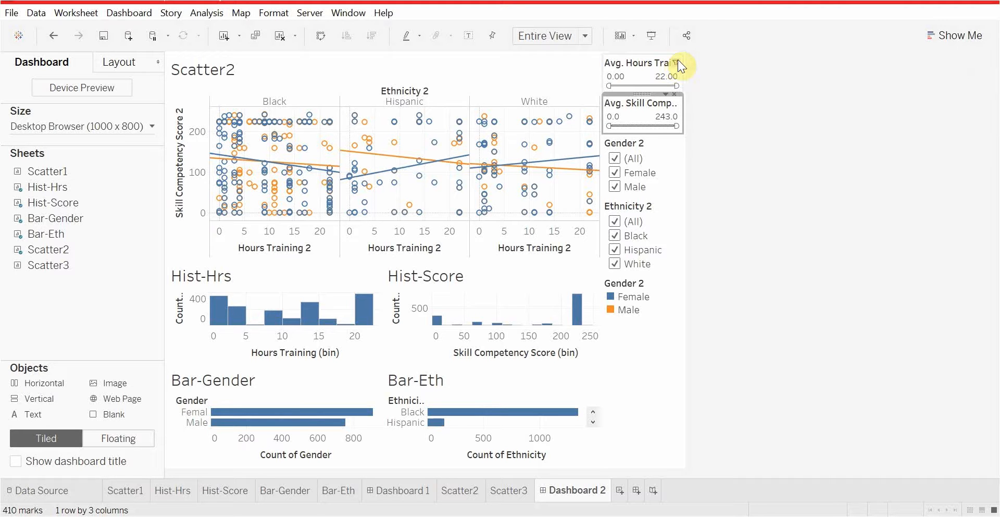
Step: Remove the average Hours Training 2 and average Skill Competency Score 2 filters from Dashboard 2
click(677, 60)
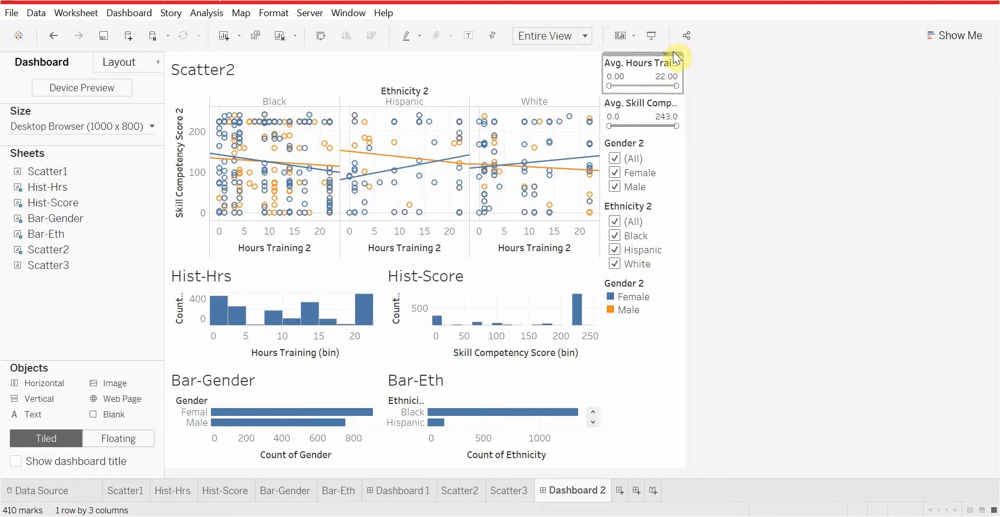
click(665, 54)
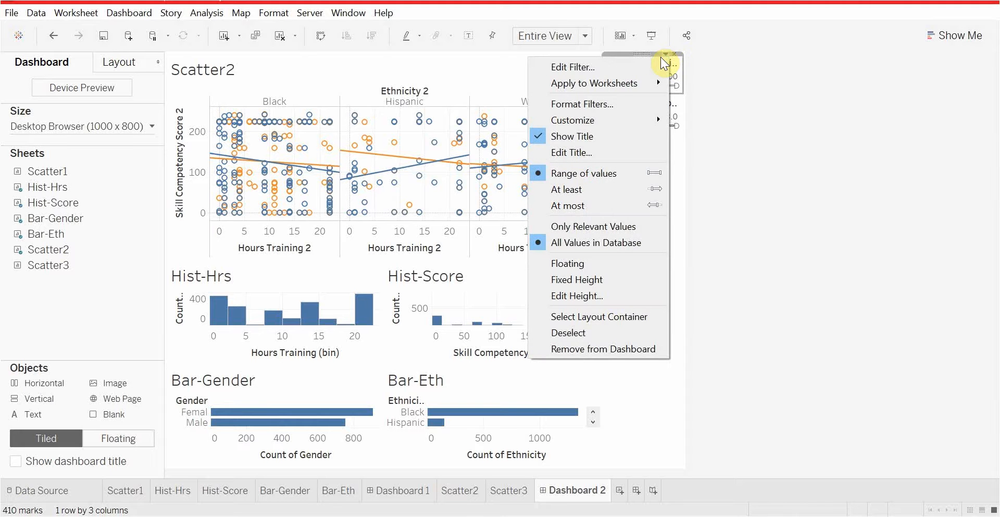
click(623, 347)
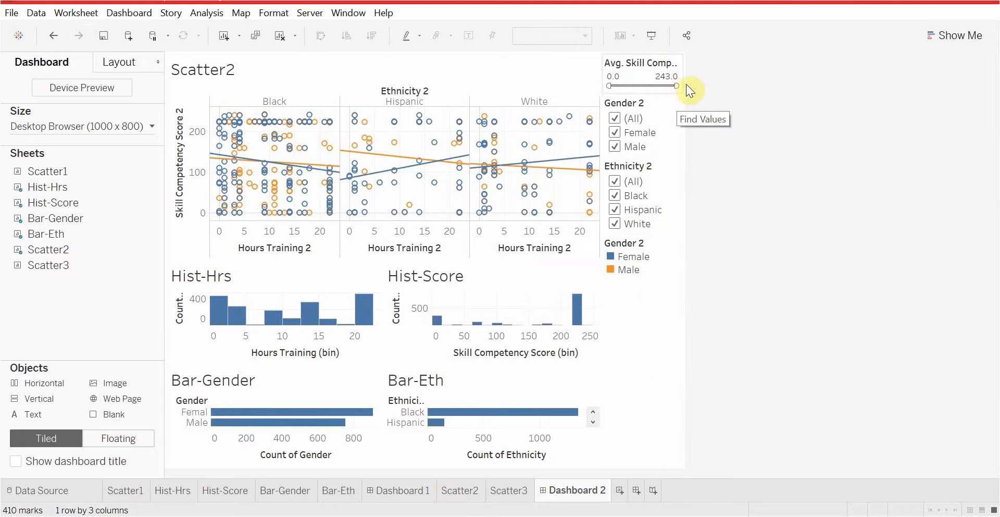
click(666, 65)
click(667, 54)
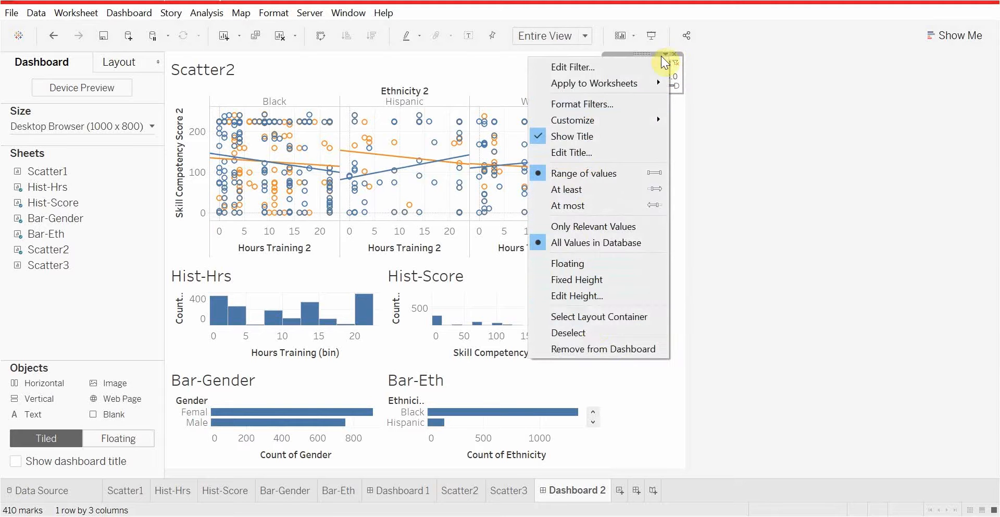
click(597, 349)
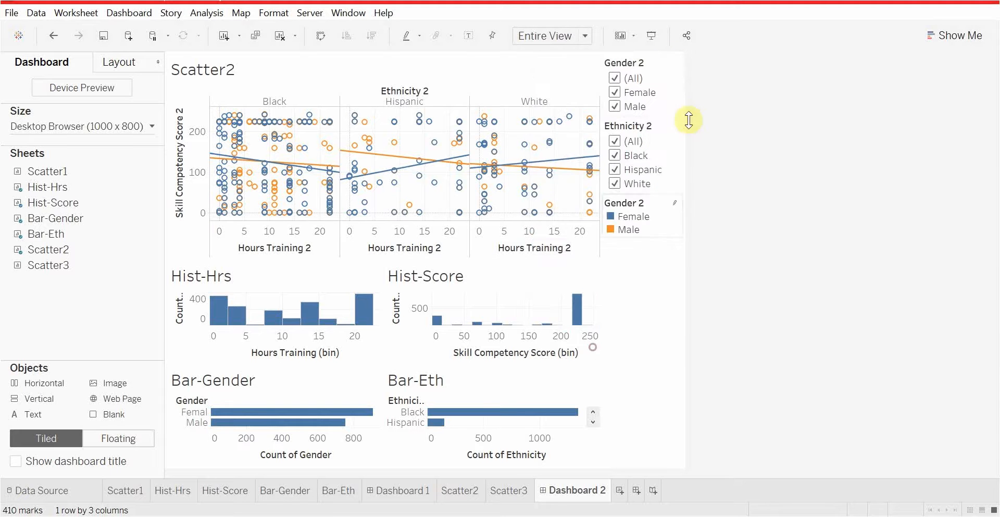
Step: Remove the Gender 2 and Ethnicity 2 filters from Dashboard 2, keeping the Gender 2 colour legend
click(671, 55)
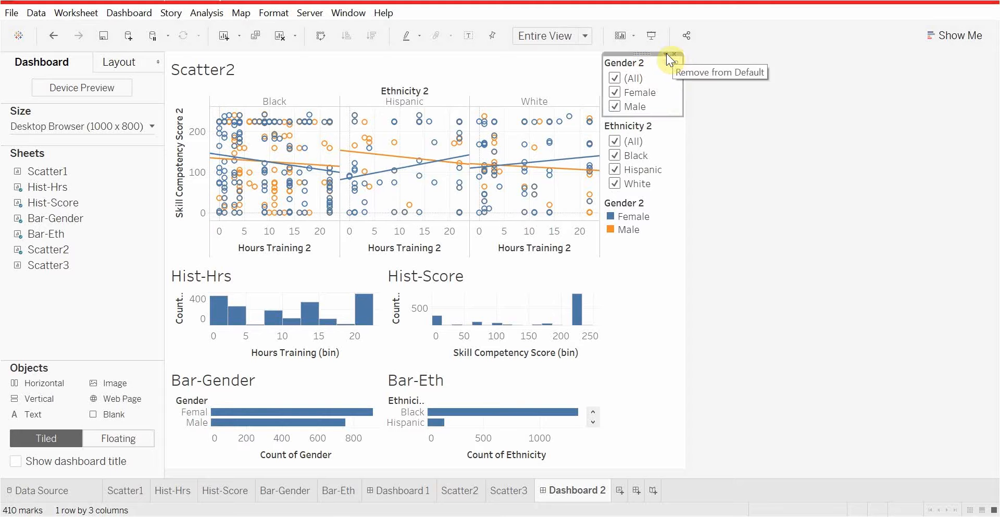
click(666, 54)
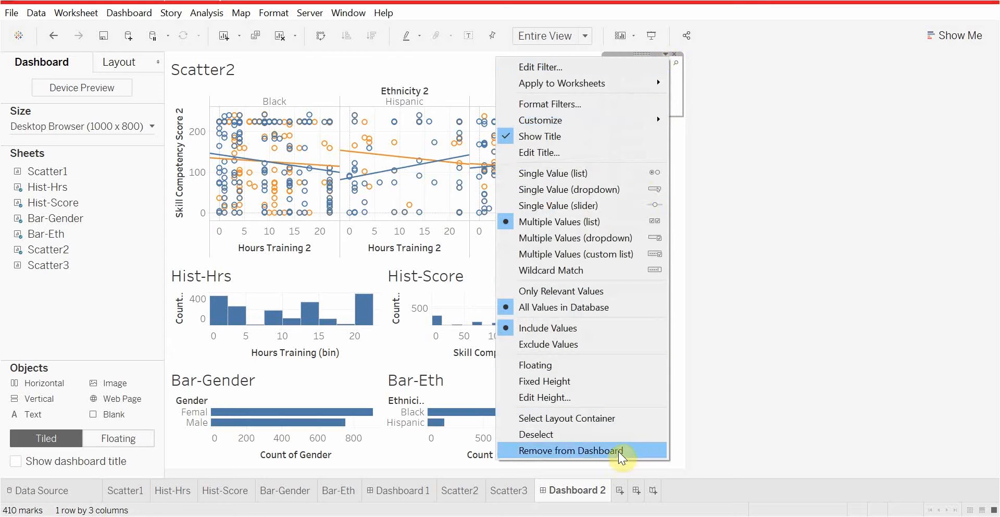
click(617, 451)
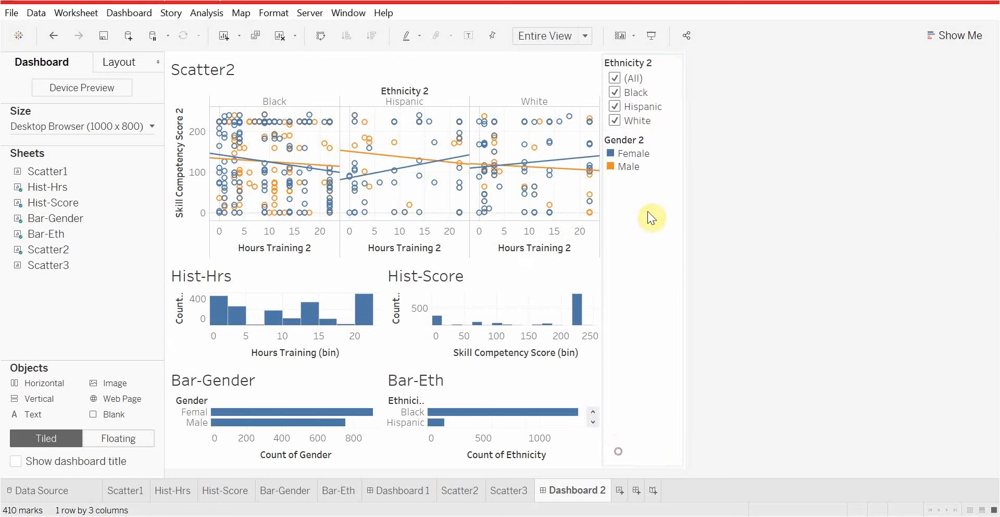
click(675, 54)
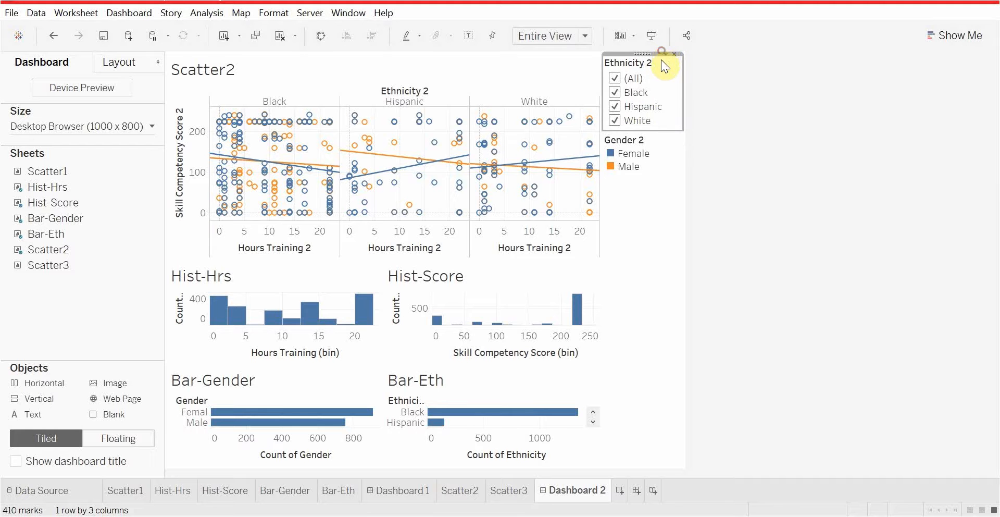
click(667, 53)
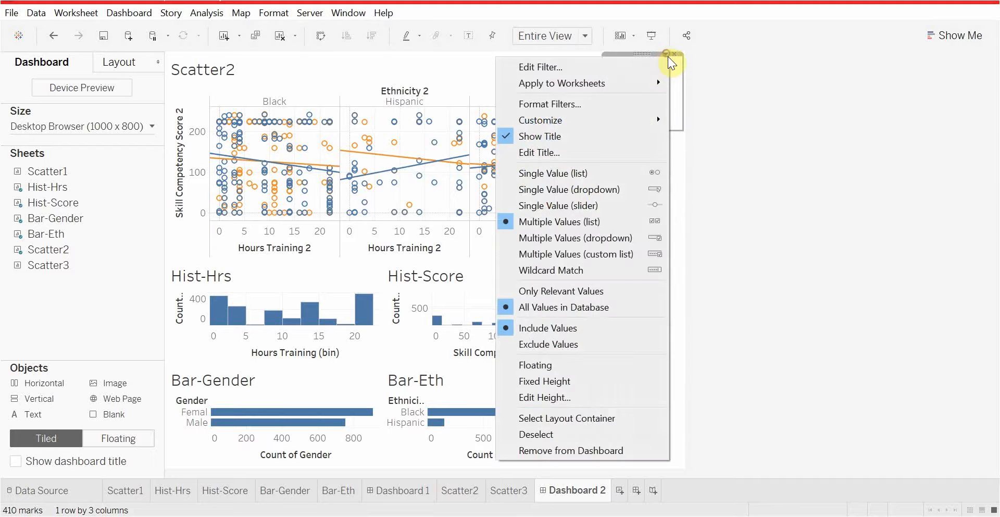
click(599, 449)
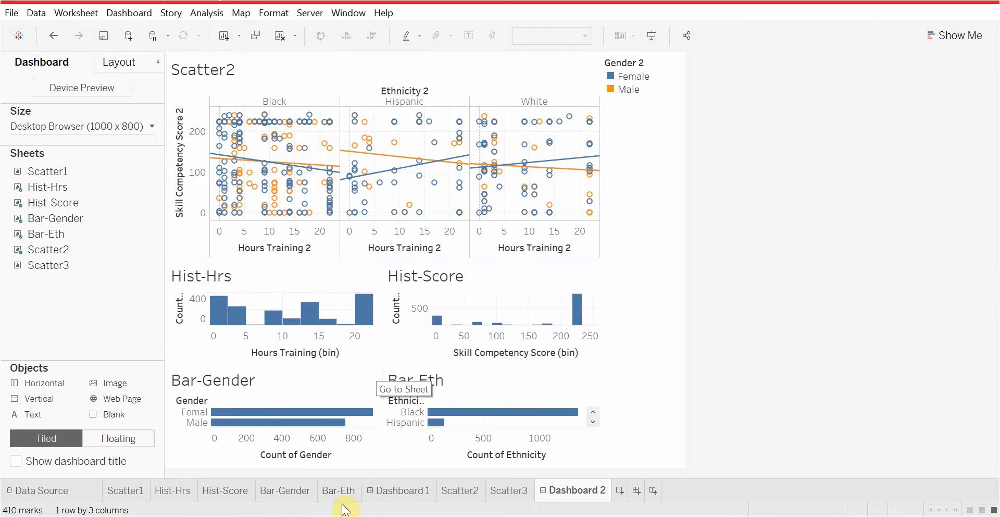
Step: Remove the Scatter1 and Hist-Hrs sheets from Dashboard 1
click(379, 491)
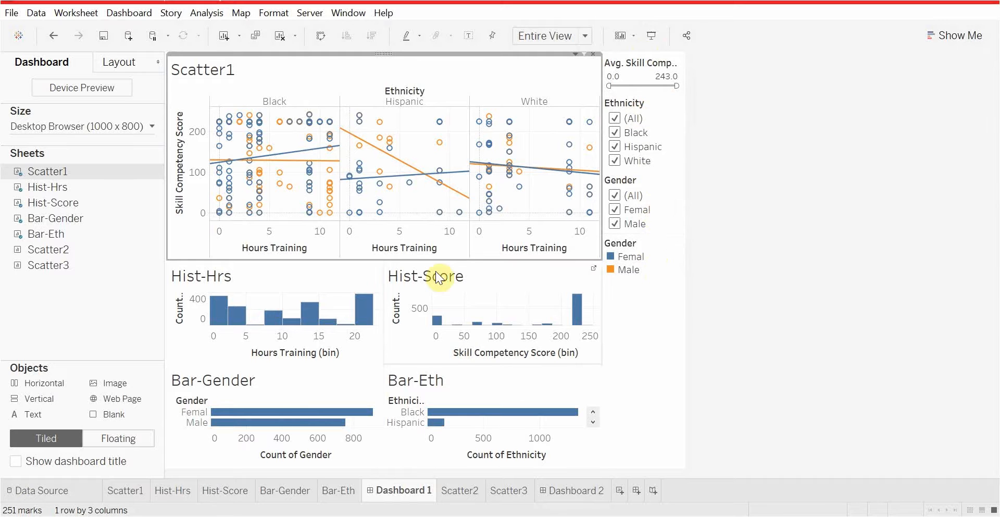
click(645, 67)
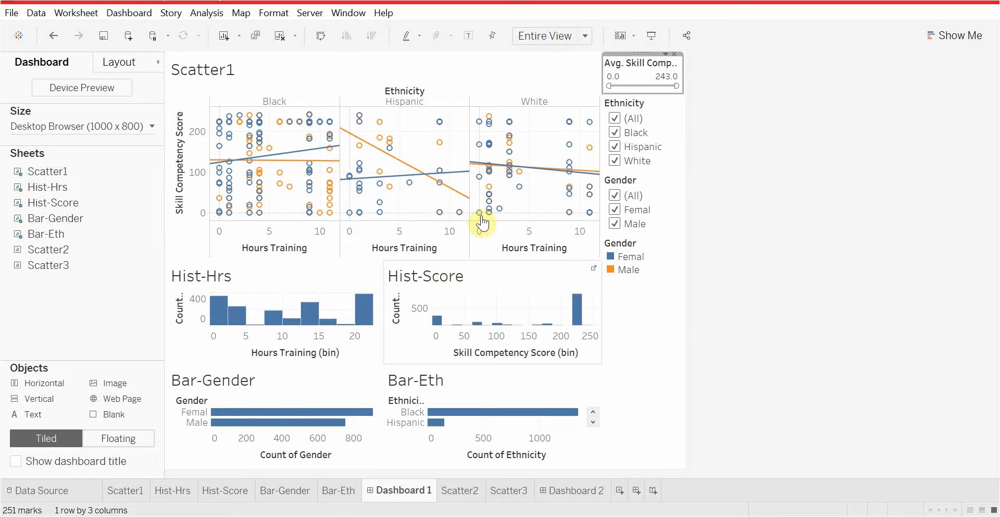
click(380, 121)
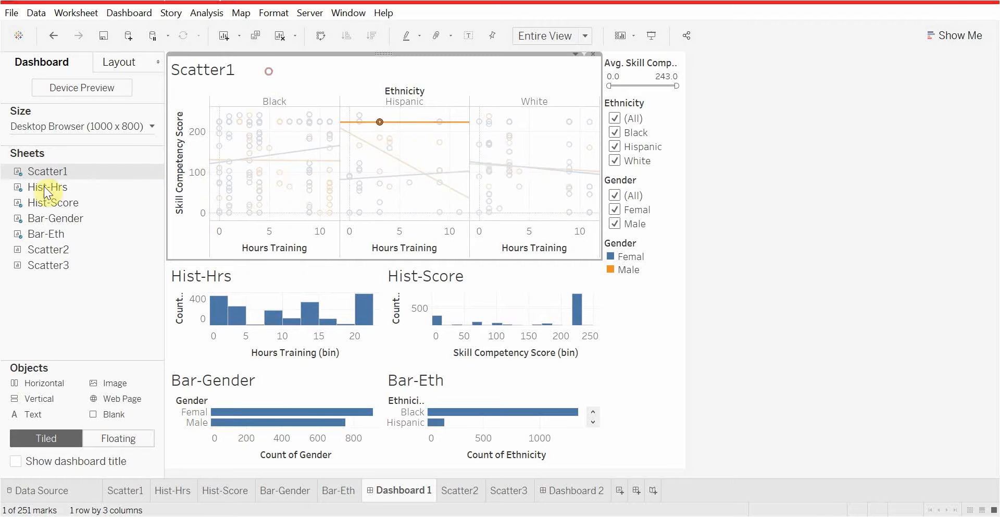
click(589, 54)
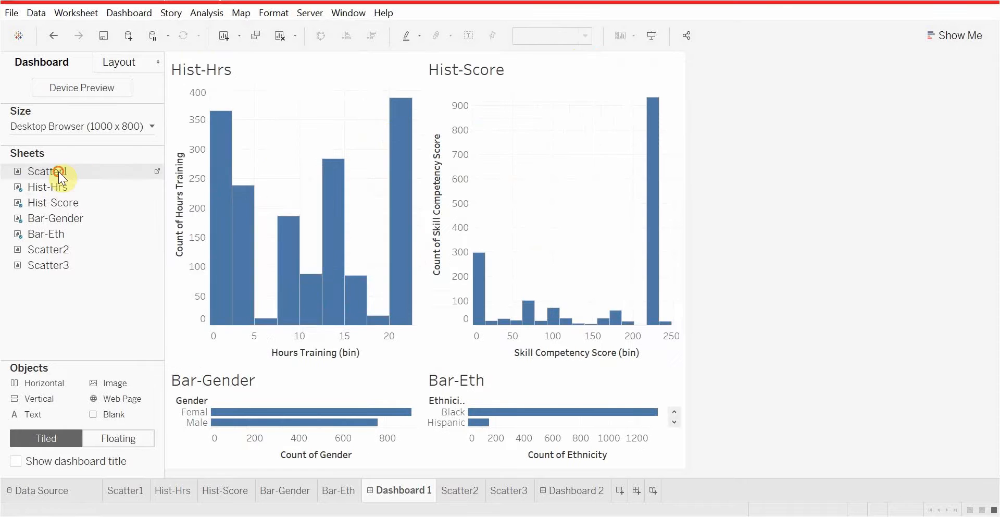
drag(58, 170, 36, 201)
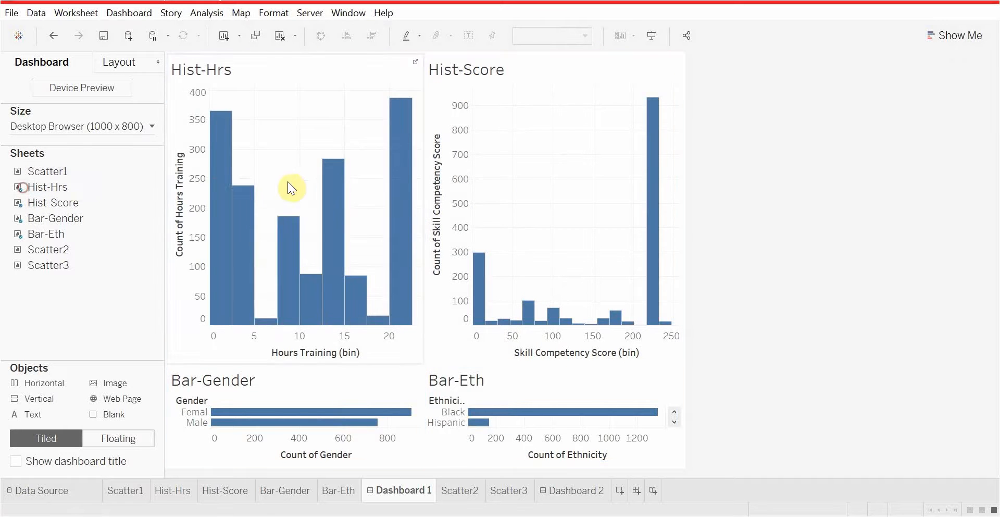
drag(211, 298, 277, 87)
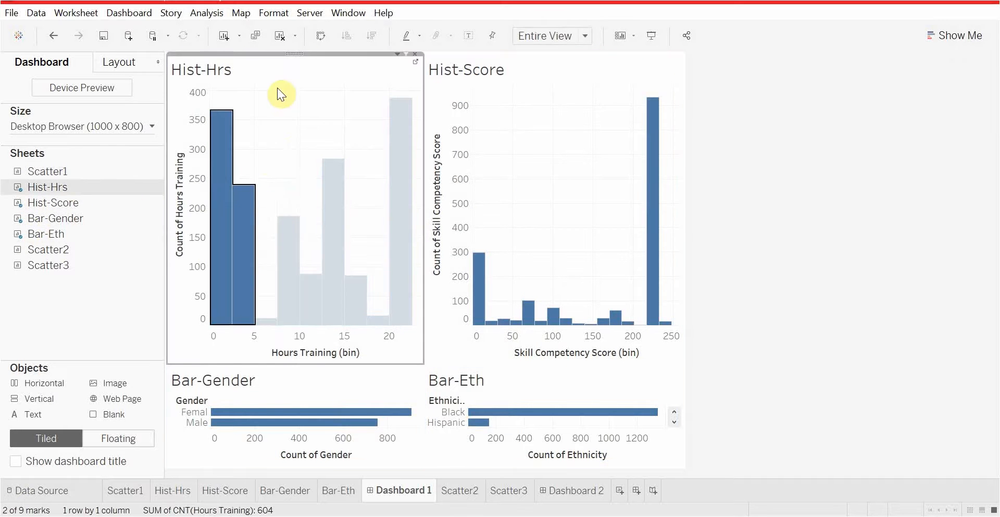
click(411, 55)
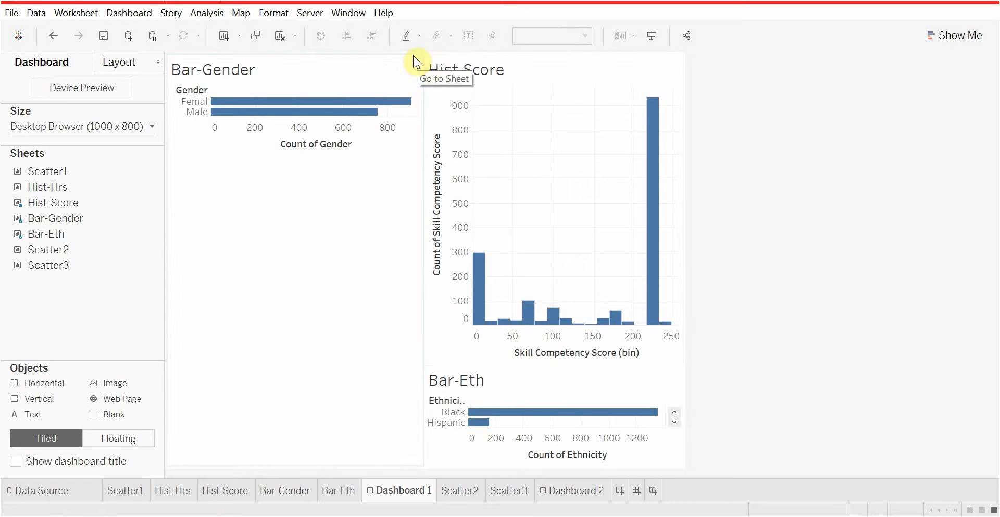
Step: Remove Hist-Score, Bar-Gender and Bar-Eth from Dashboard 1, and place Scatter1 on the emptied dashboard
click(666, 59)
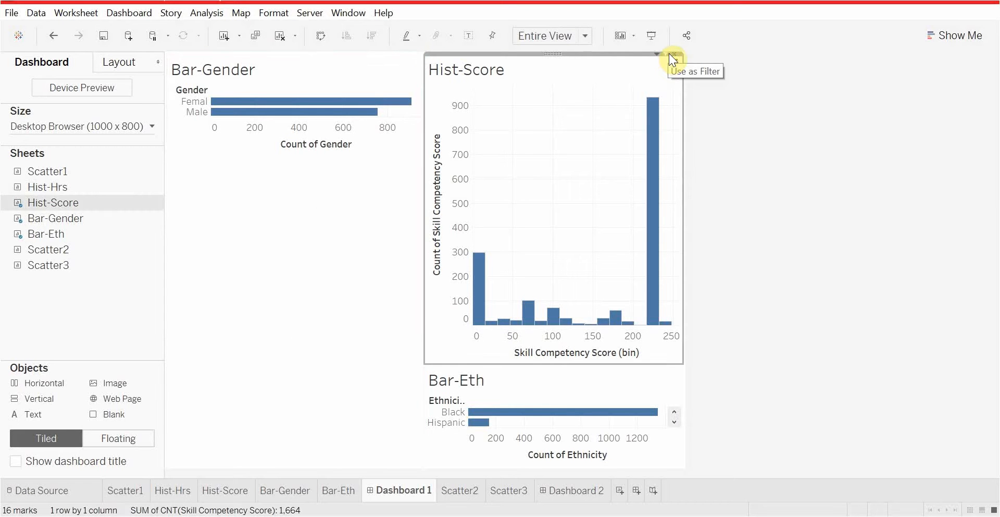
click(670, 53)
click(405, 101)
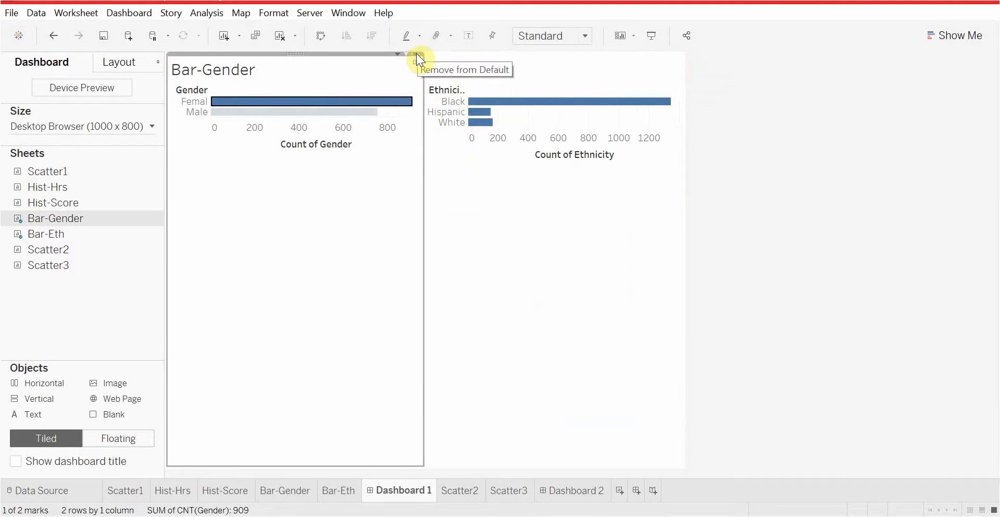
click(417, 53)
click(571, 144)
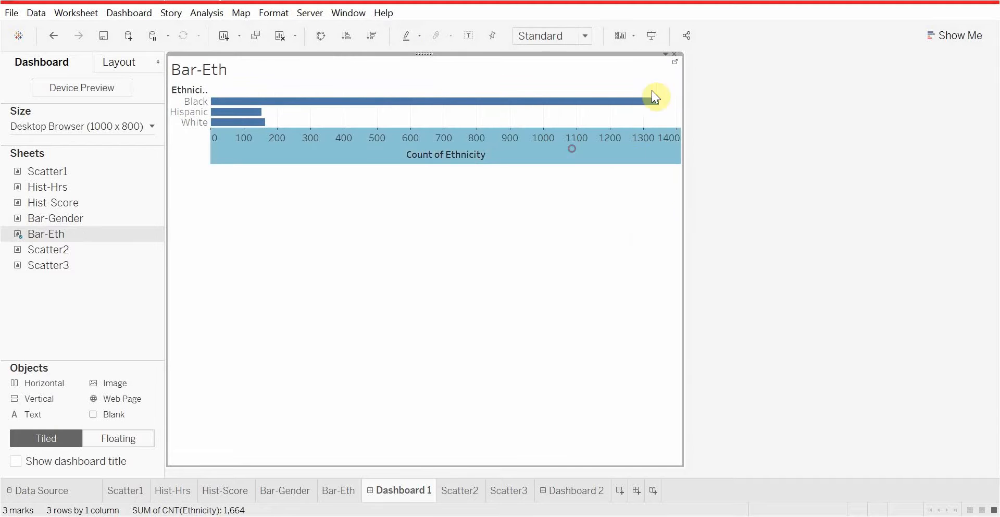
click(675, 52)
drag(48, 187, 447, 181)
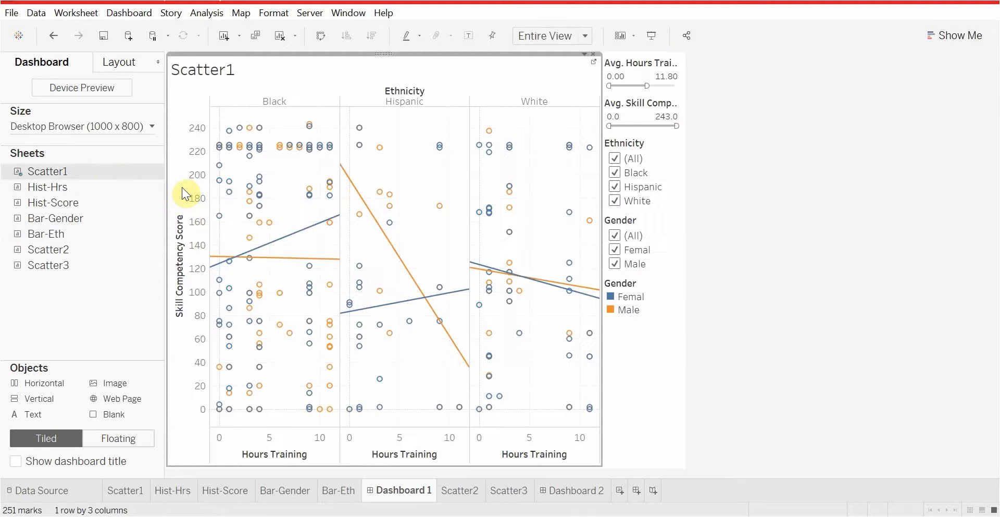
Step: Raise the average Hours Training filter's upper limit to 22.00 on Dashboard 1, and place Hist-Hrs and Hist-Score side by side below Scatter1
drag(631, 79, 710, 85)
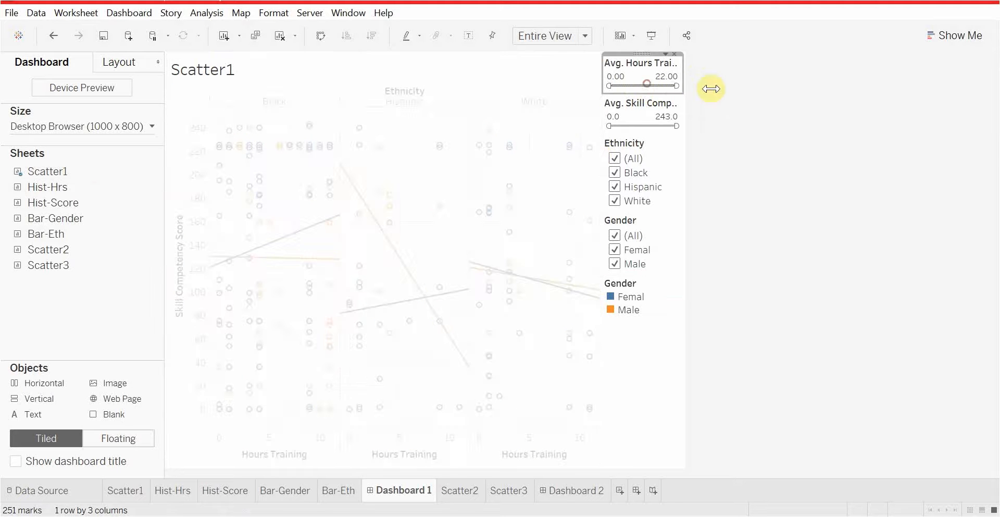
mouse_move(92, 191)
drag(74, 189, 440, 377)
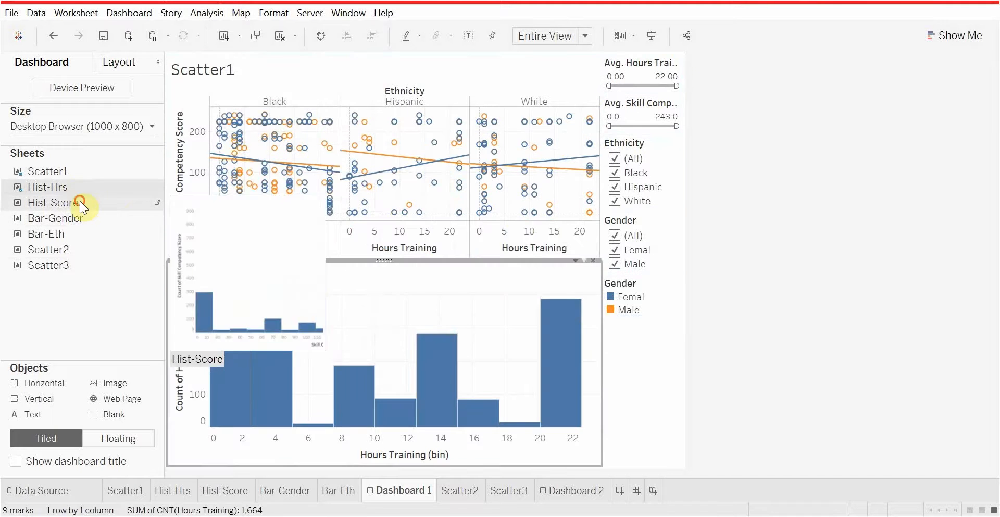
drag(80, 201, 468, 346)
Step: Place Bar-Gender below Hist-Hrs and Bar-Eth below Hist-Score on Dashboard 1
mouse_move(61, 220)
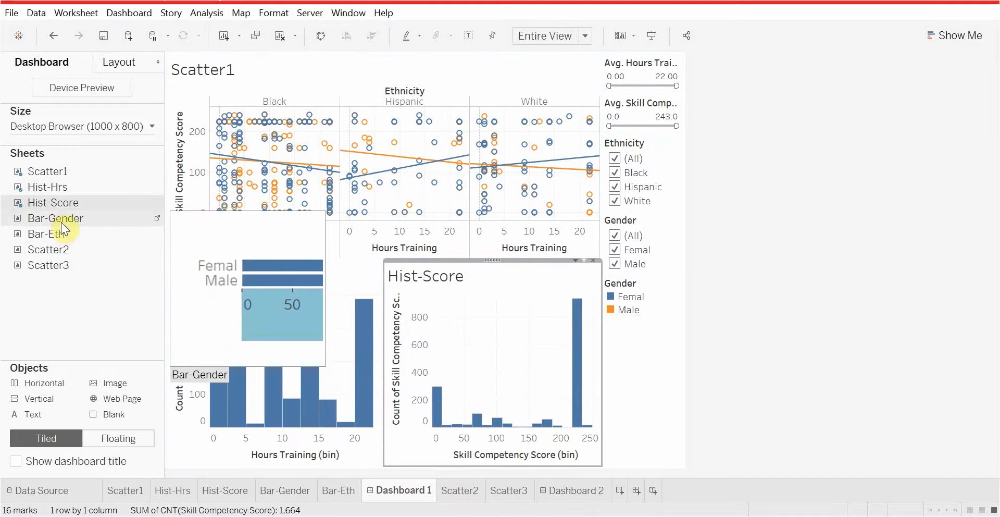
drag(62, 217, 258, 410)
mouse_move(99, 246)
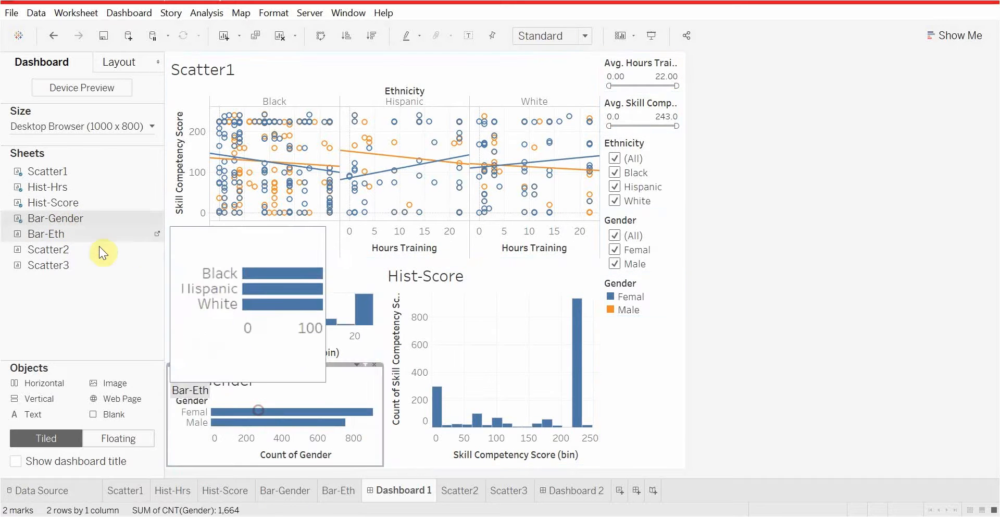
drag(73, 236, 513, 416)
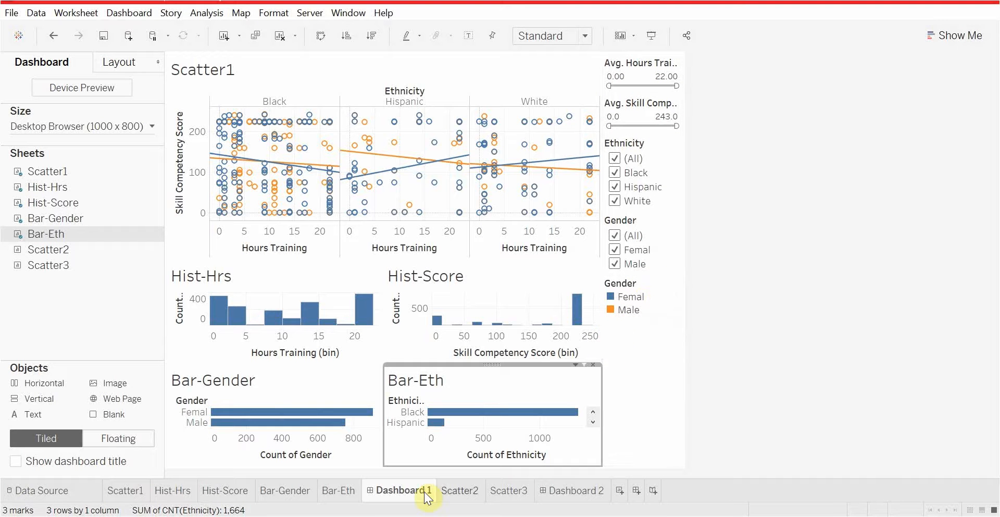
Step: Check the Dashboard 2 layout and add a new blank dashboard after it
click(554, 490)
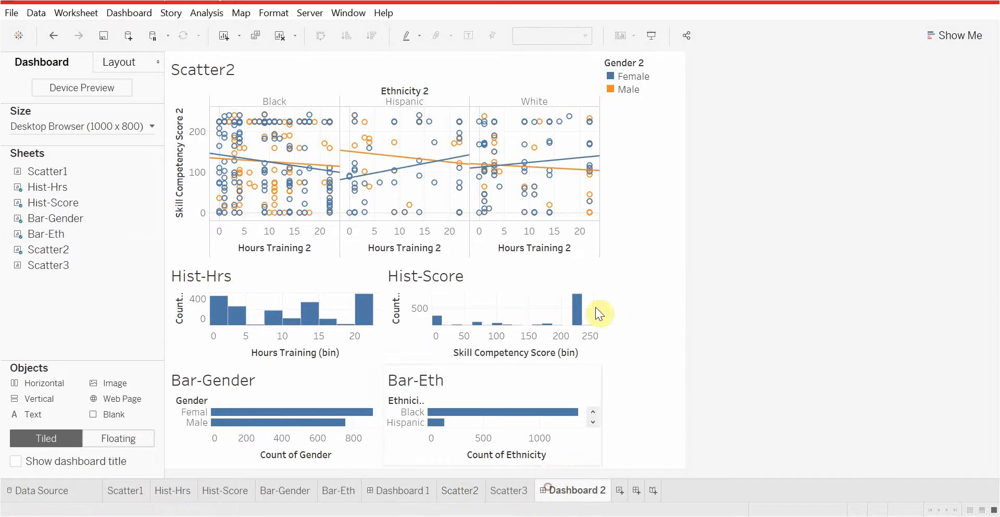
click(638, 491)
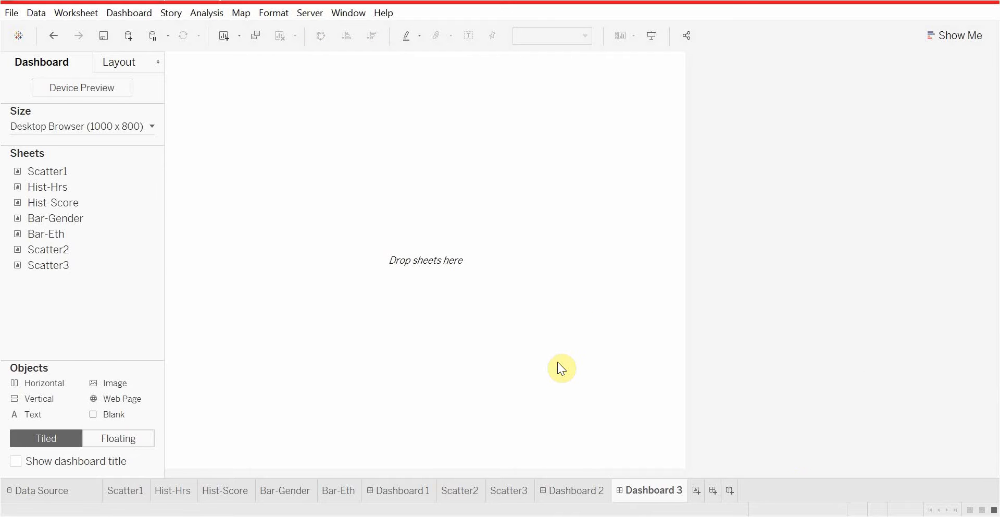
Step: Add Gender 3 as a filter on the Scatter3 worksheet
click(501, 490)
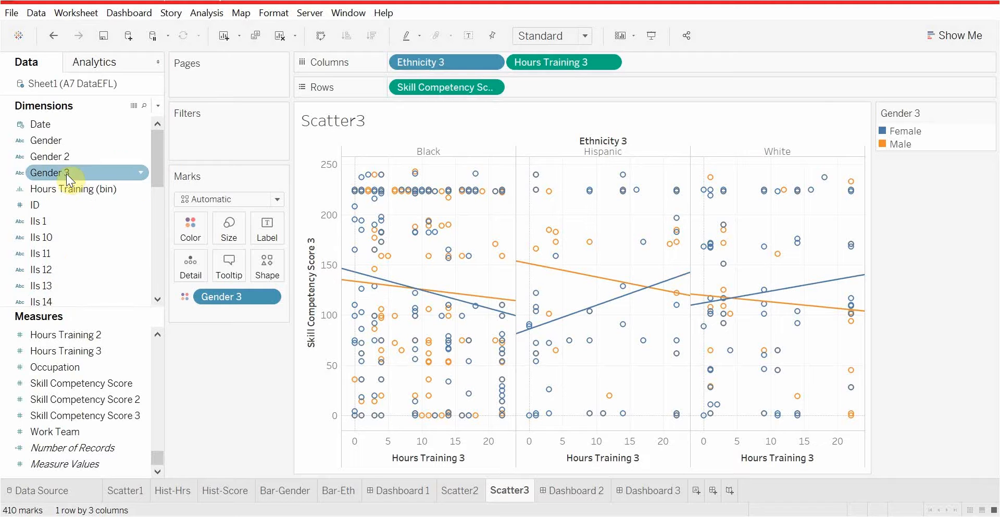
drag(61, 173, 217, 114)
drag(73, 173, 214, 126)
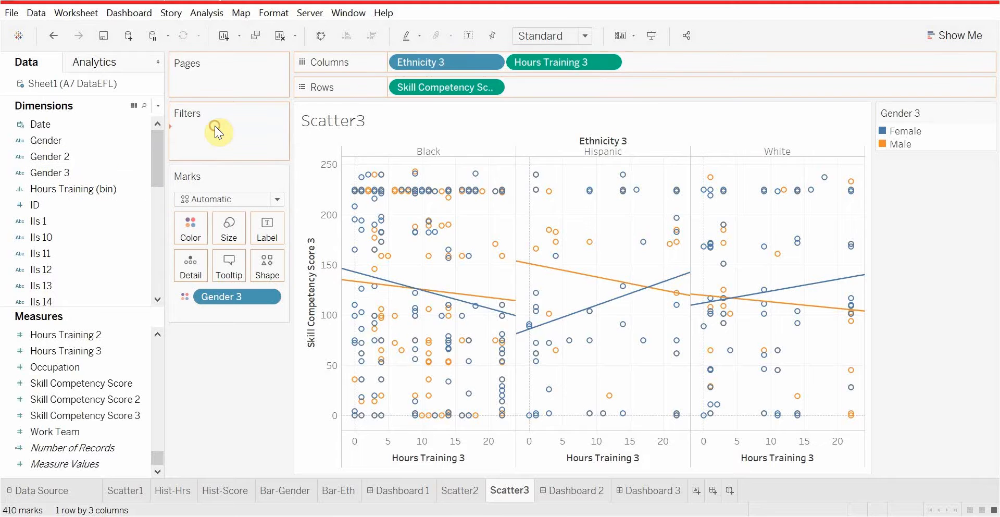
click(489, 444)
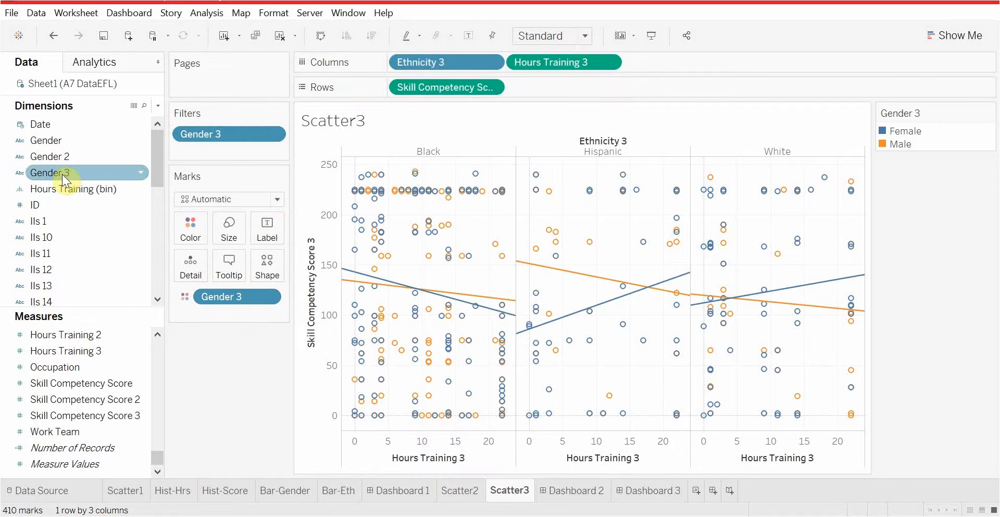
Step: Add Ethnicity 3 as a filter on Scatter3 with Black, Hispanic and White all selected
scroll(98, 246, down, 7)
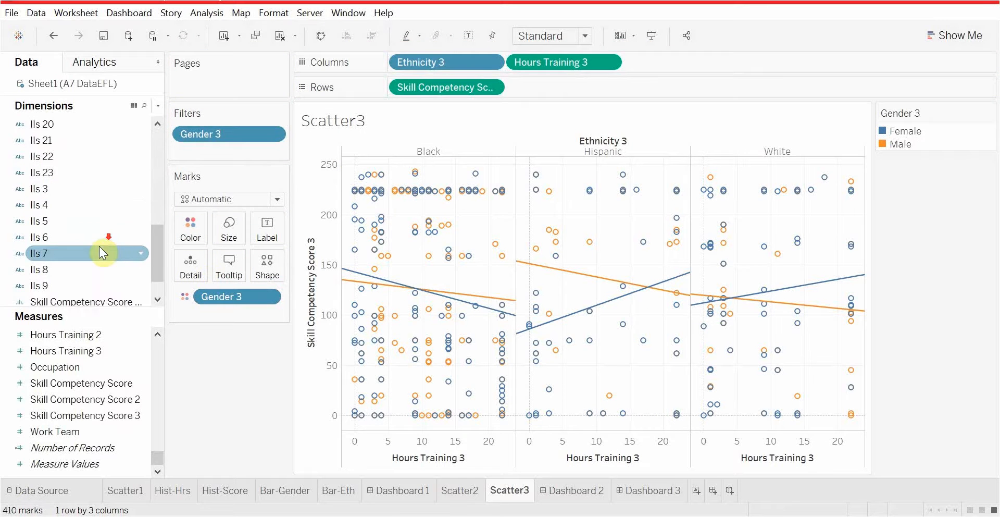
scroll(98, 246, up, 6)
scroll(97, 271, down, 6)
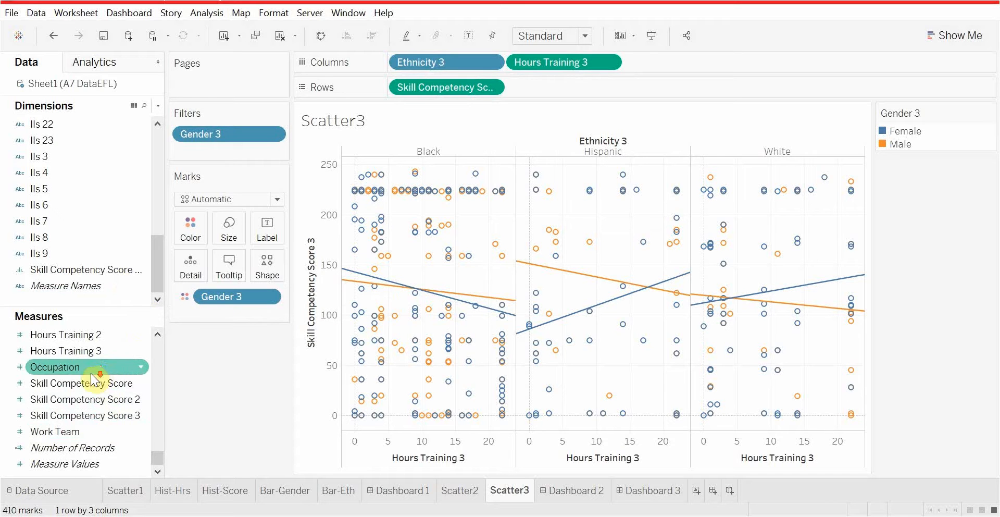
scroll(91, 372, up, 5)
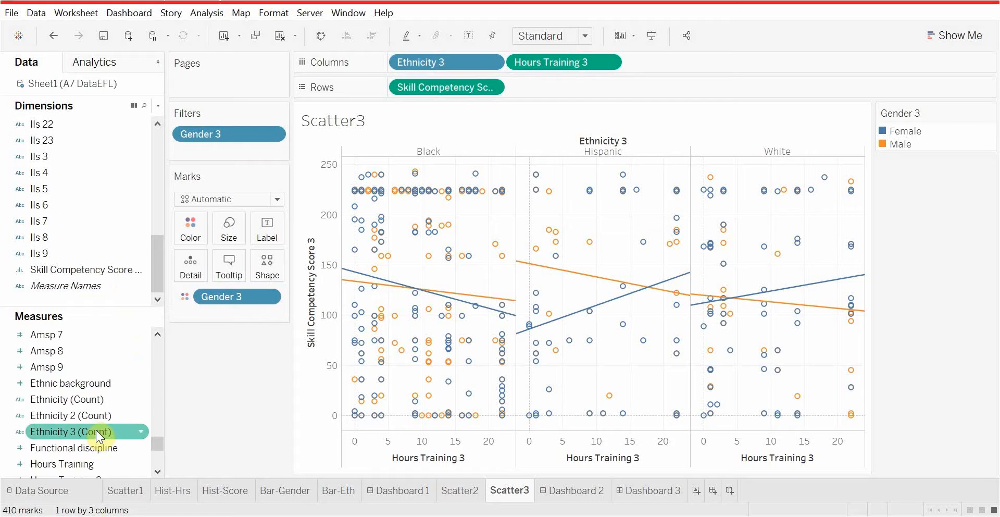
drag(96, 431, 239, 142)
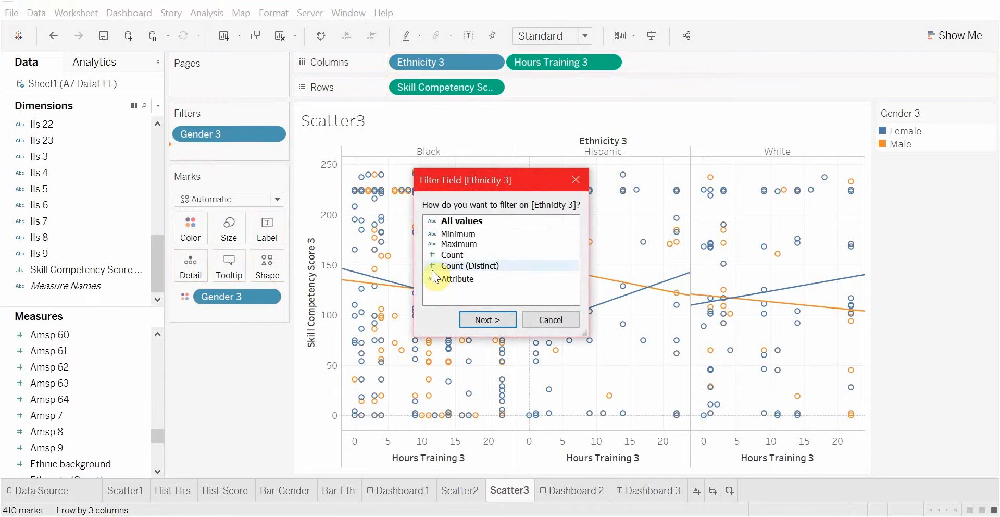
click(458, 281)
click(465, 310)
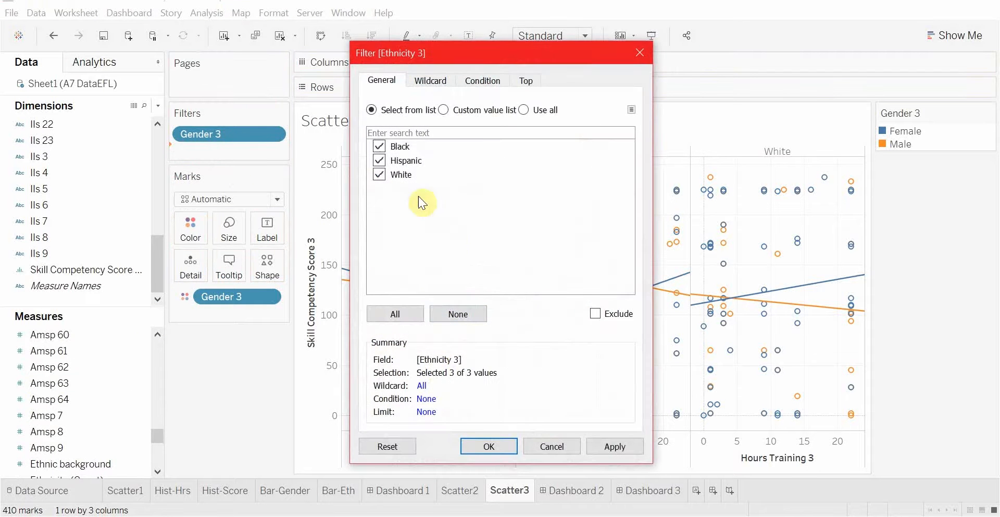
click(481, 441)
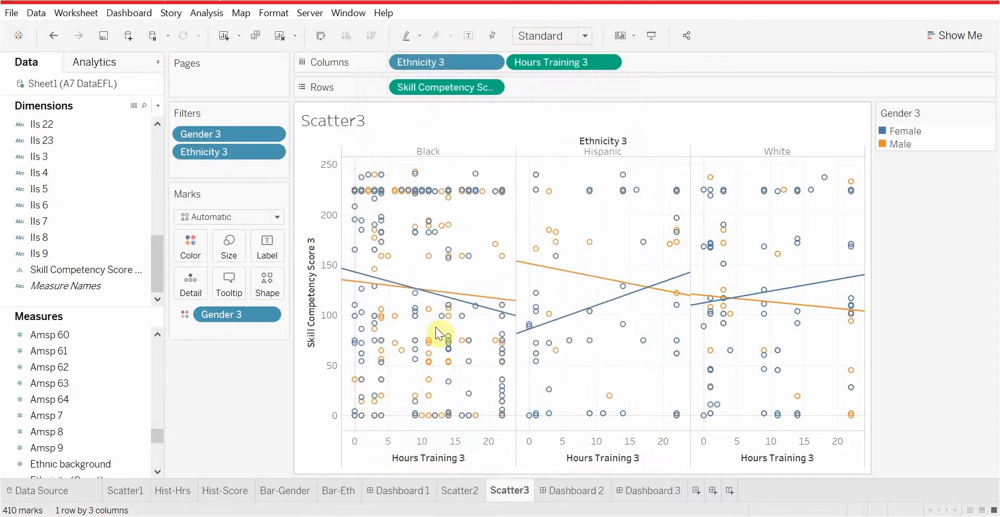
Step: Show the Gender 3 and Ethnicity 3 filters on Scatter3, and exclude Hispanic and Male from the data
click(274, 134)
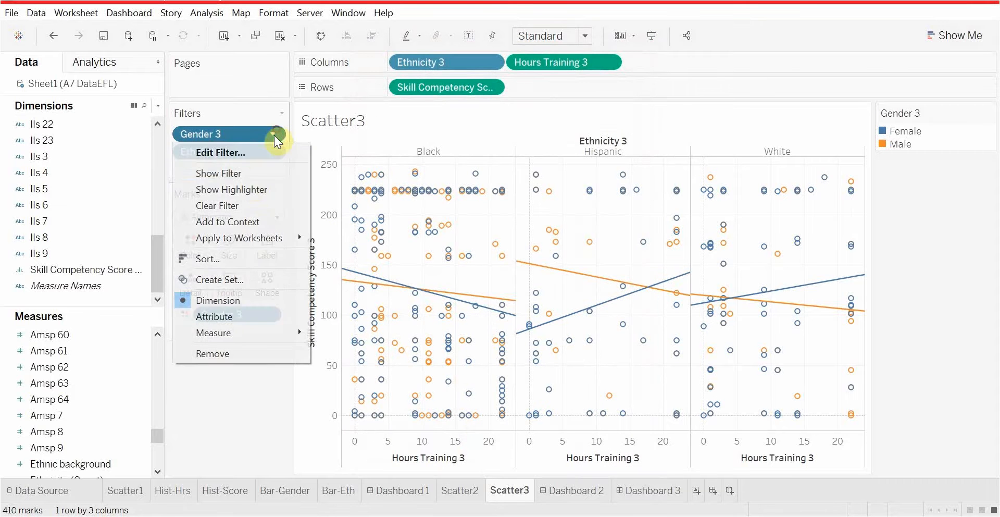
click(248, 173)
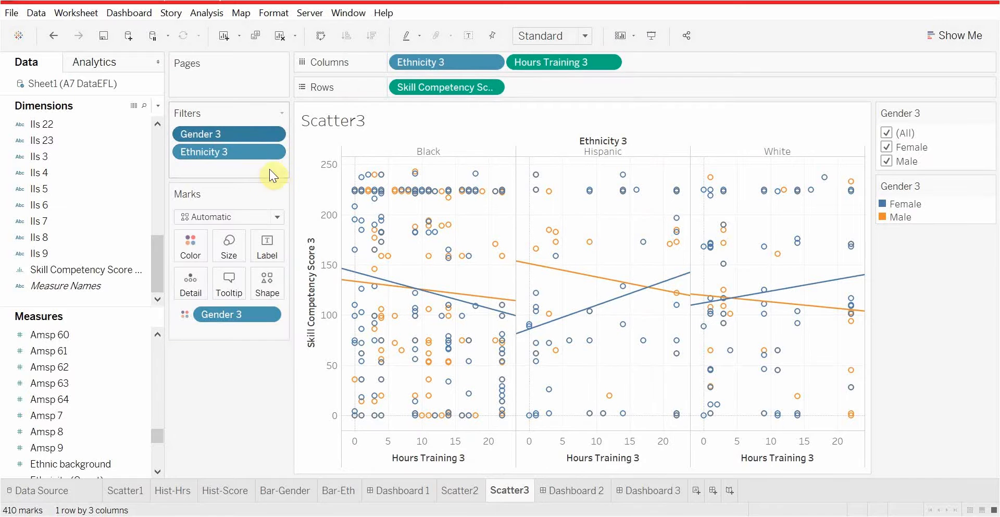
click(272, 151)
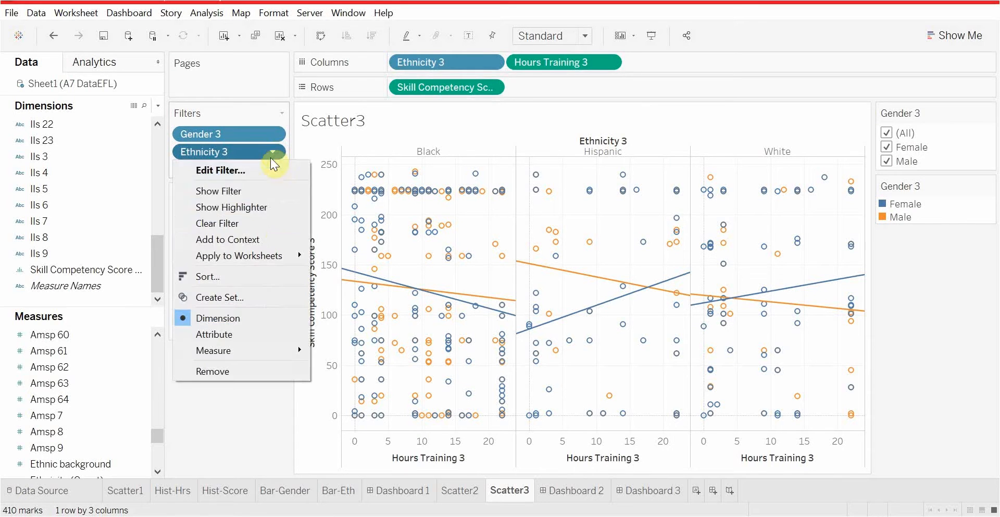
click(266, 191)
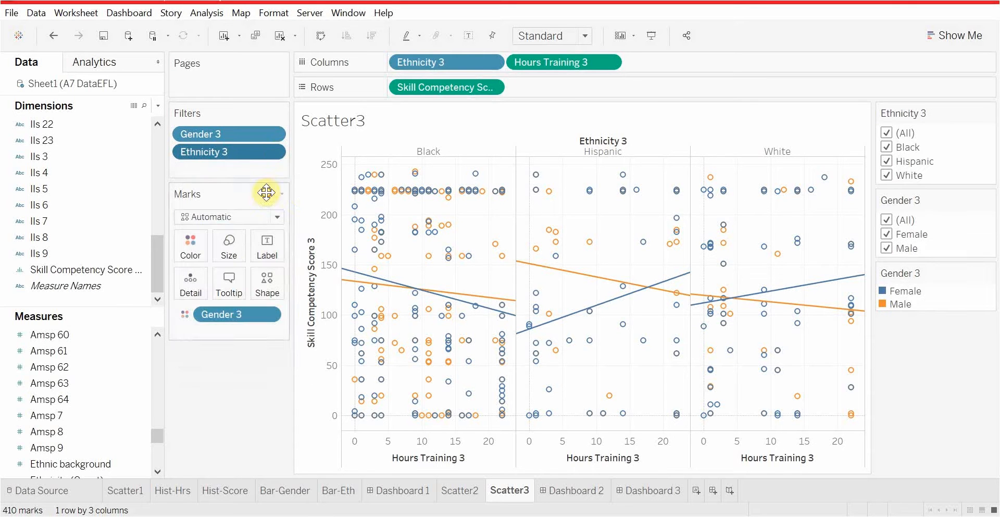
click(887, 157)
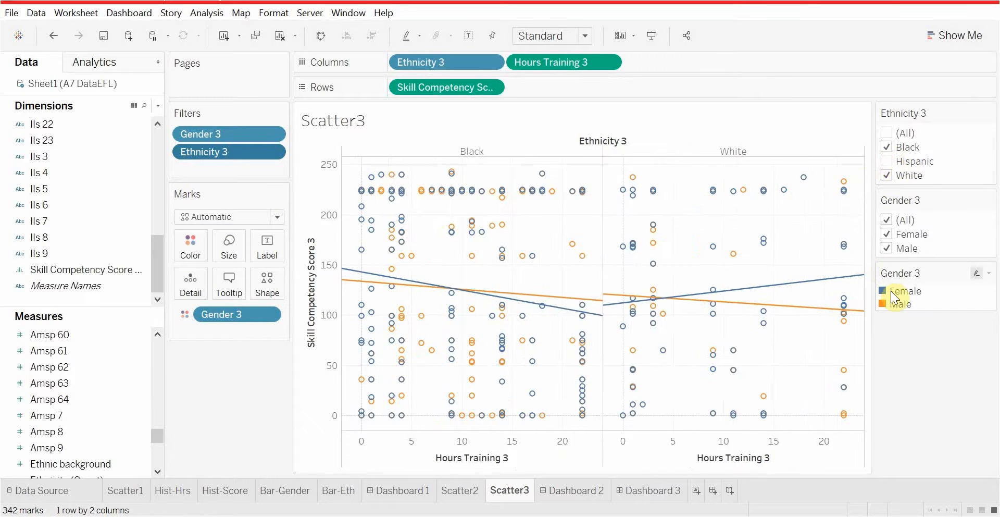
click(884, 248)
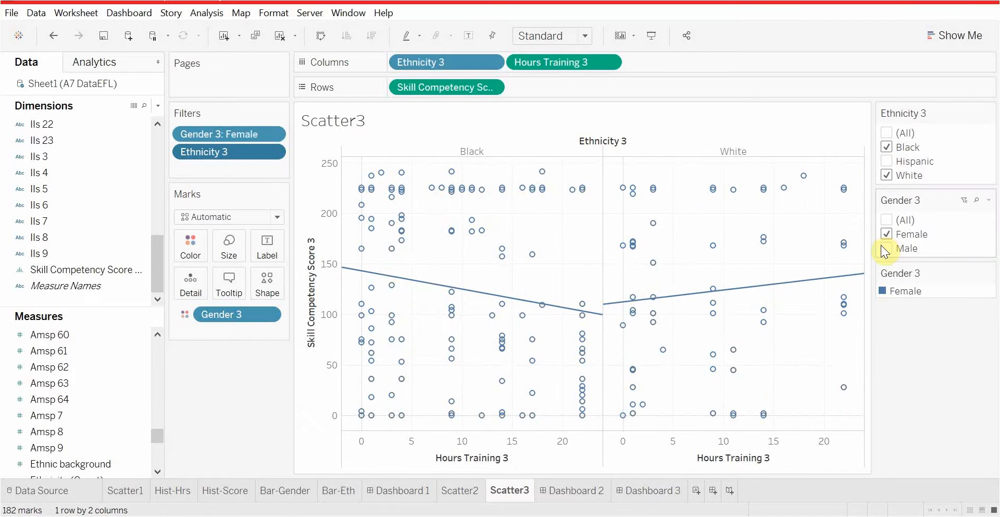
Step: Hide the Gender 3 and Ethnicity 3 filter controls on Scatter3 while keeping both filters applied
click(271, 135)
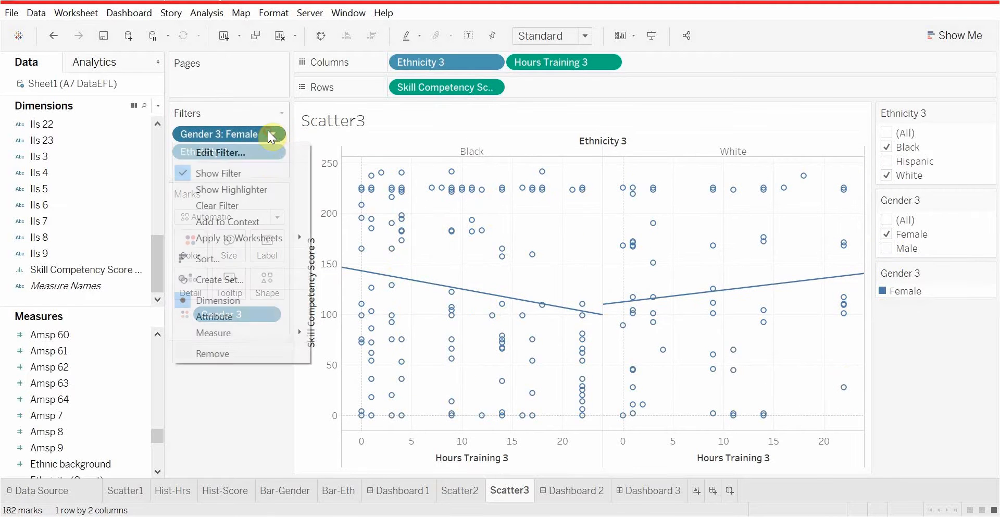
click(258, 174)
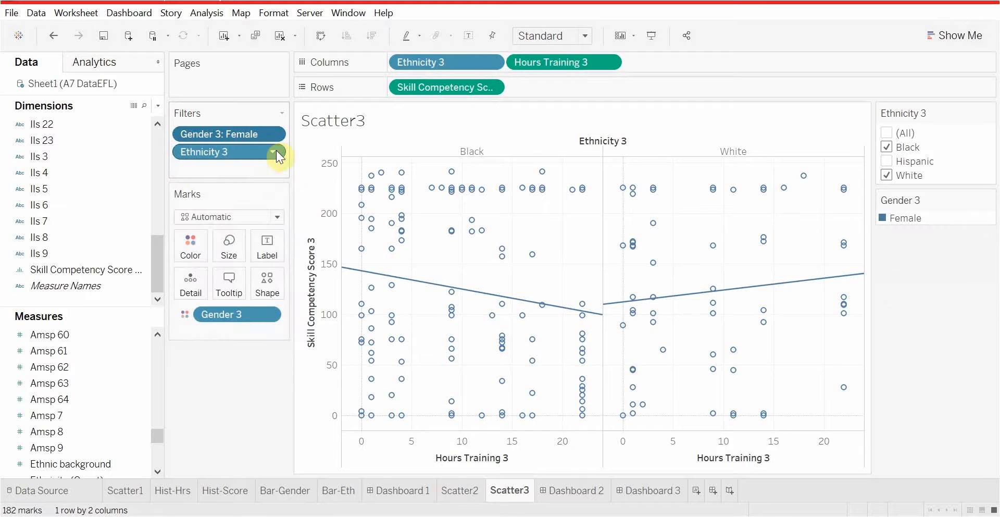
click(273, 151)
click(263, 191)
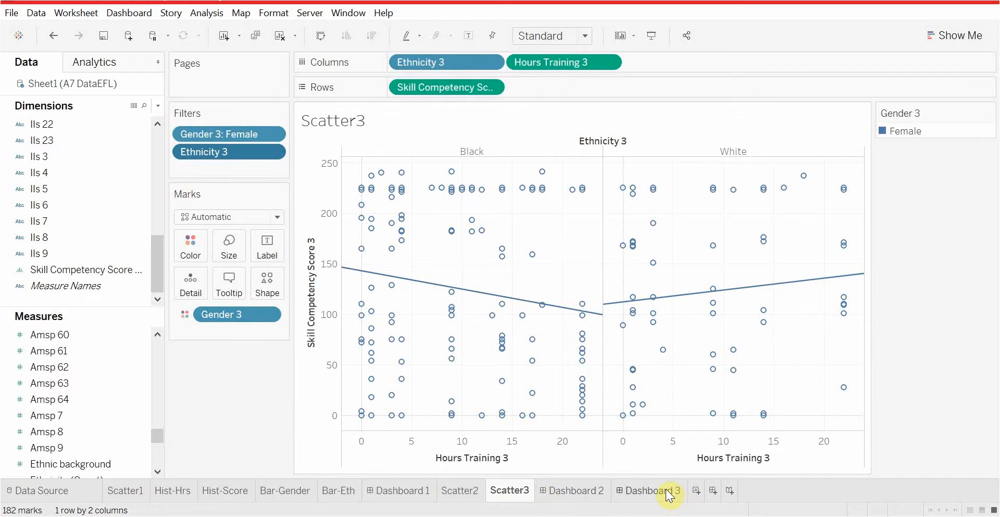
Step: Place the Scatter3 sheet on the empty Dashboard 3
mouse_move(649, 492)
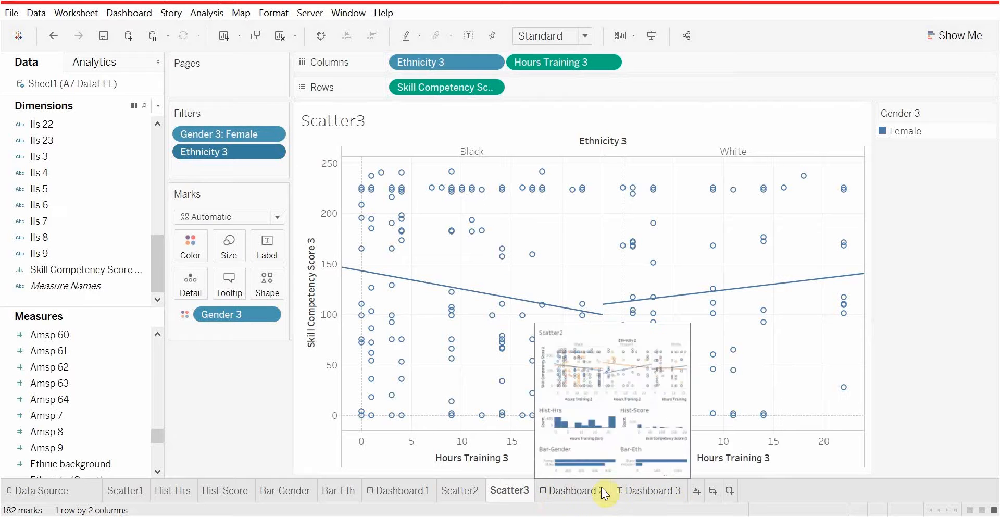
click(632, 490)
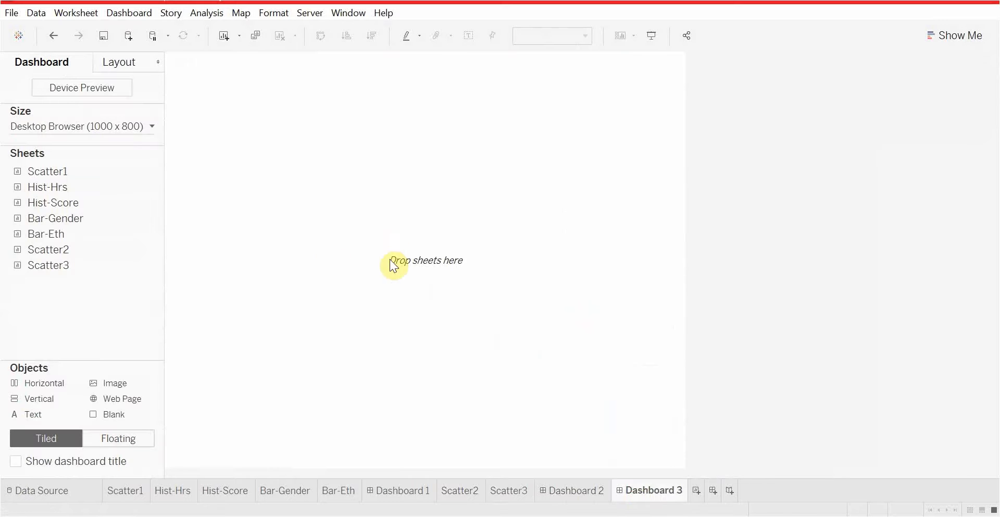
mouse_move(33, 262)
drag(30, 264, 372, 172)
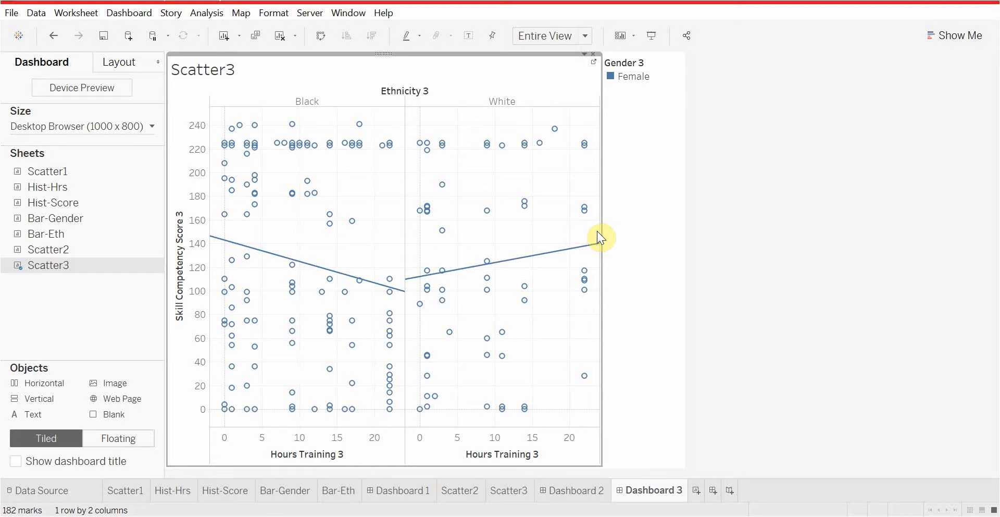
Step: Place Hist-Hrs and Hist-Score side by side below Scatter3 on Dashboard 3
mouse_move(46, 201)
mouse_down()
mouse_move(279, 345)
mouse_move(351, 353)
mouse_up()
drag(324, 390, 323, 390)
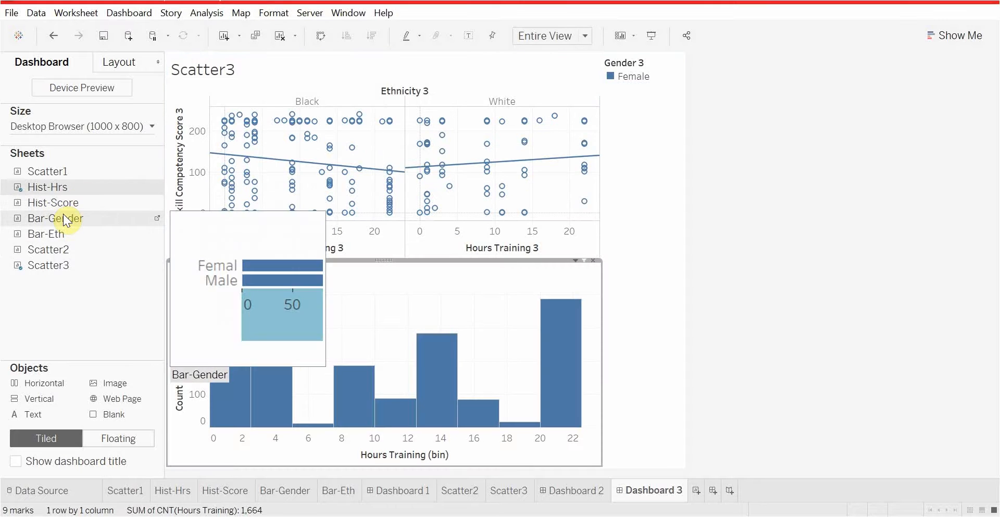
drag(77, 205, 465, 394)
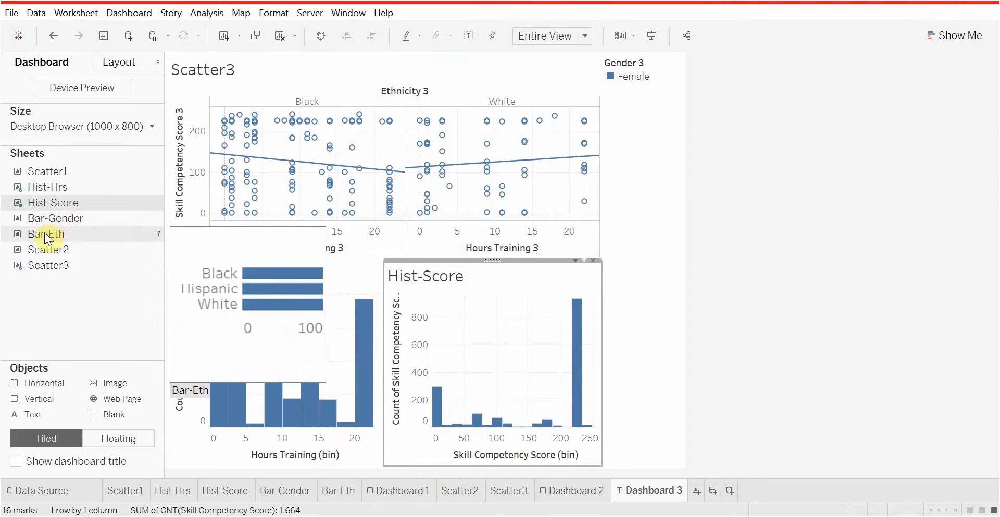
Step: Place Bar-Gender below Hist-Hrs and Bar-Eth below Hist-Score on Dashboard 3, removing the misplaced full-width Bar-Eth
mouse_move(44, 232)
mouse_down()
mouse_move(253, 406)
mouse_move(268, 433)
mouse_move(504, 476)
mouse_move(490, 467)
mouse_up()
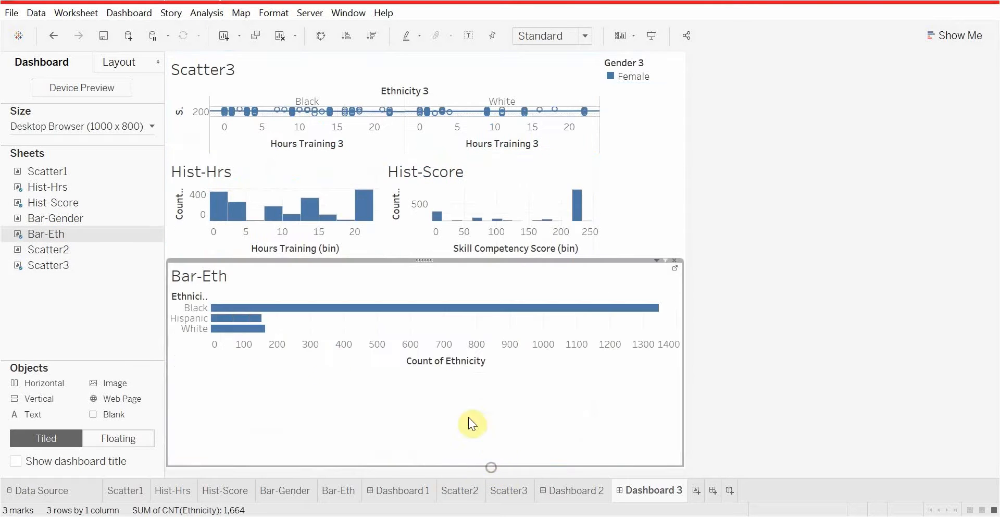
click(676, 261)
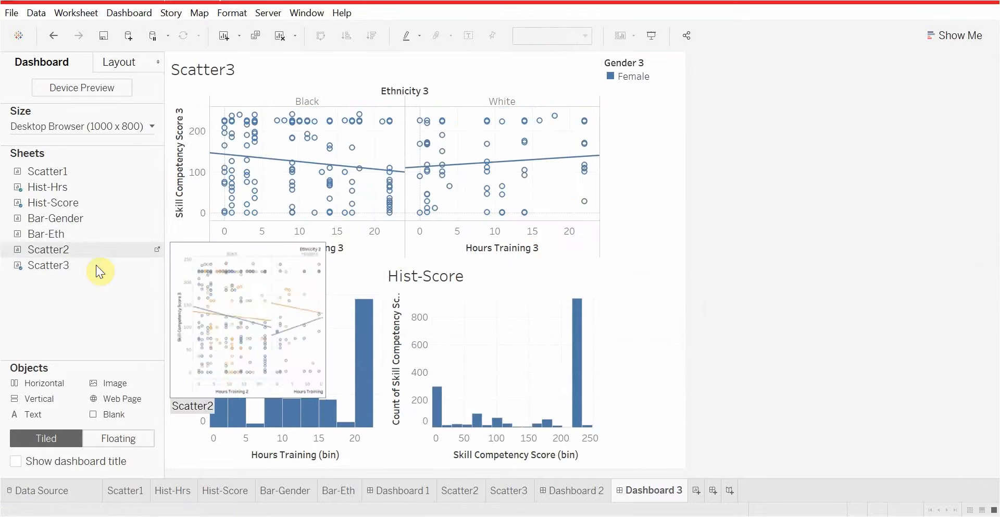
drag(41, 215, 259, 383)
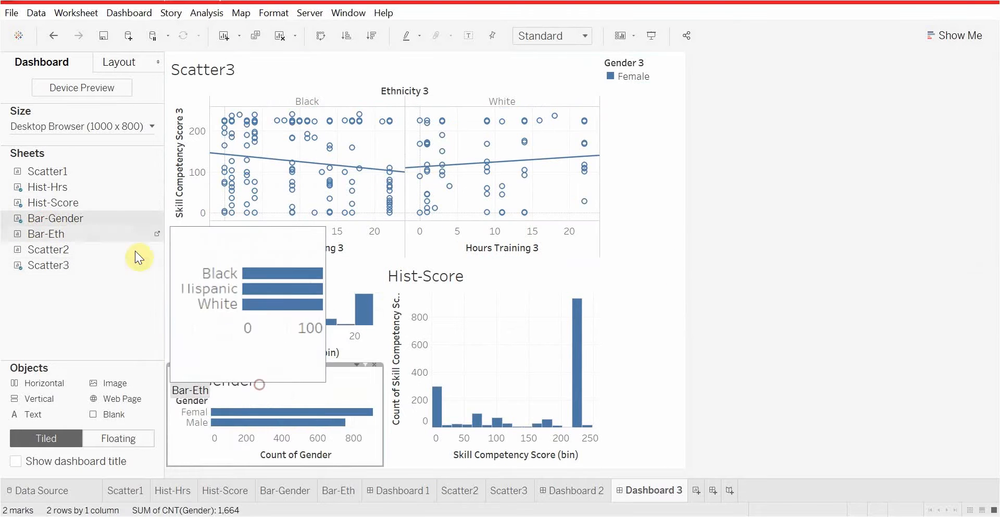
drag(68, 228, 515, 414)
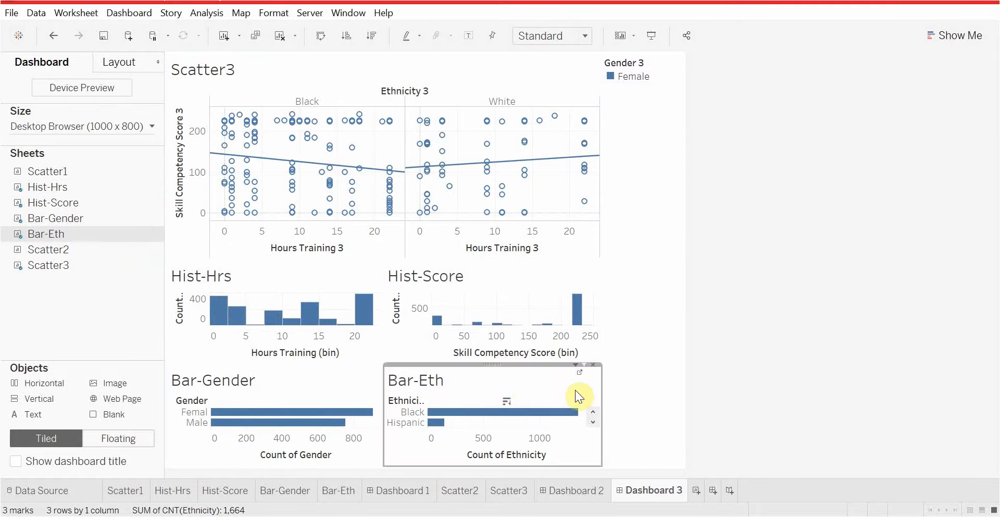
click(648, 338)
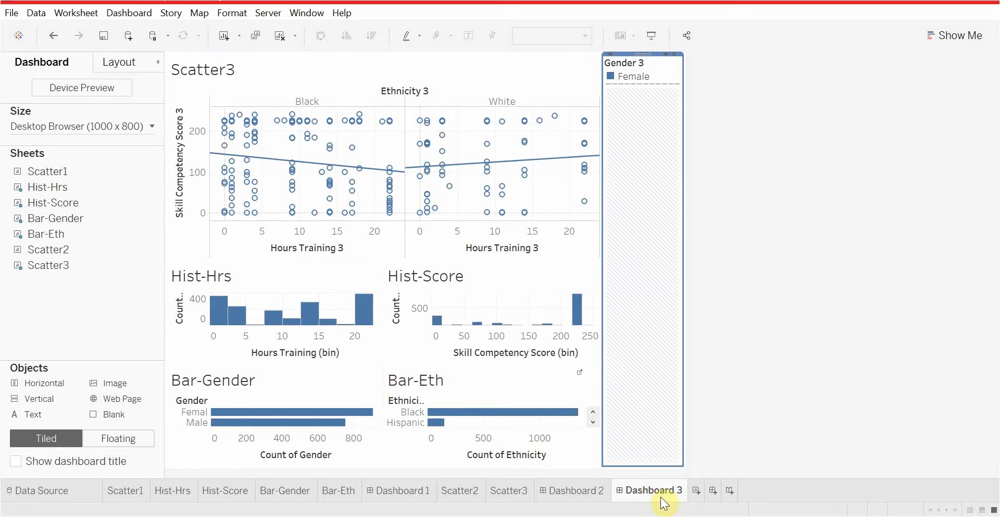
Step: Add an empty fourth dashboard to the workbook
click(712, 490)
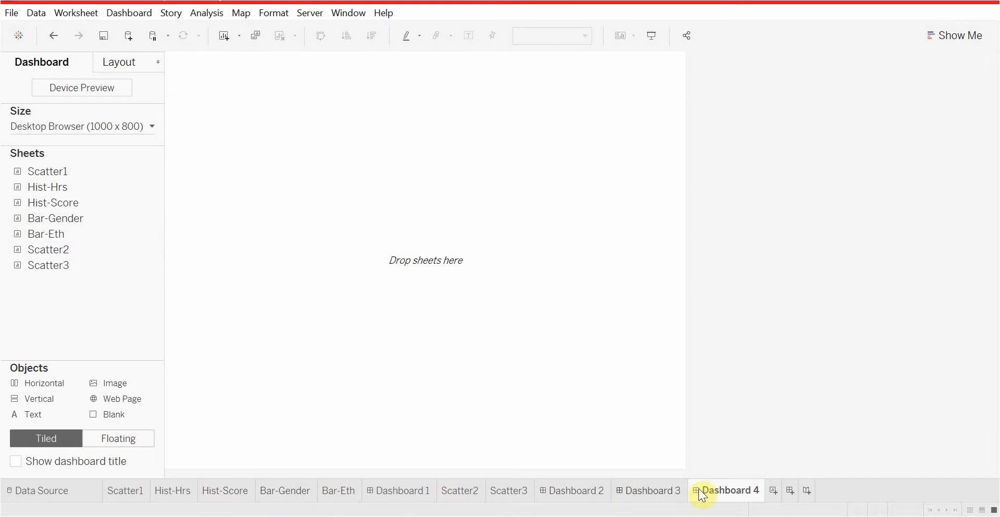
click(774, 491)
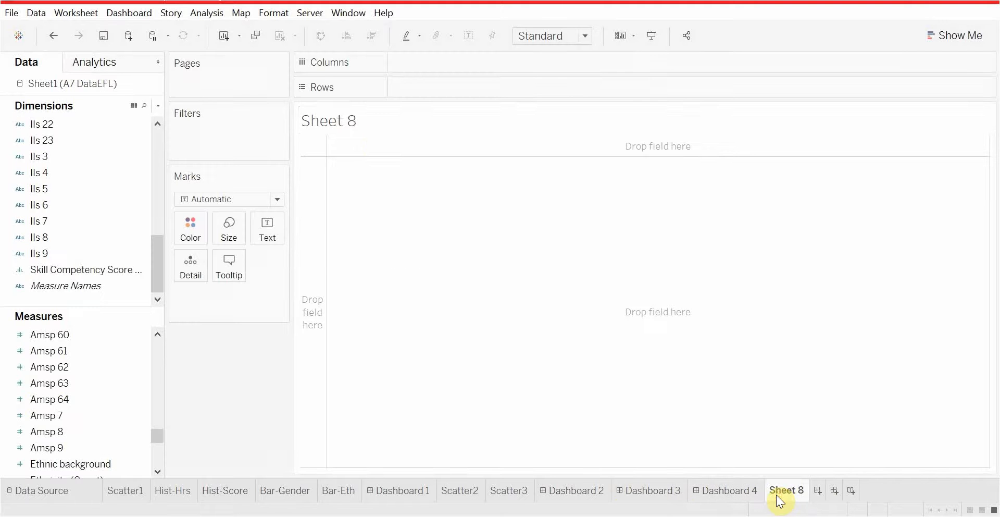
scroll(78, 224, up, 7)
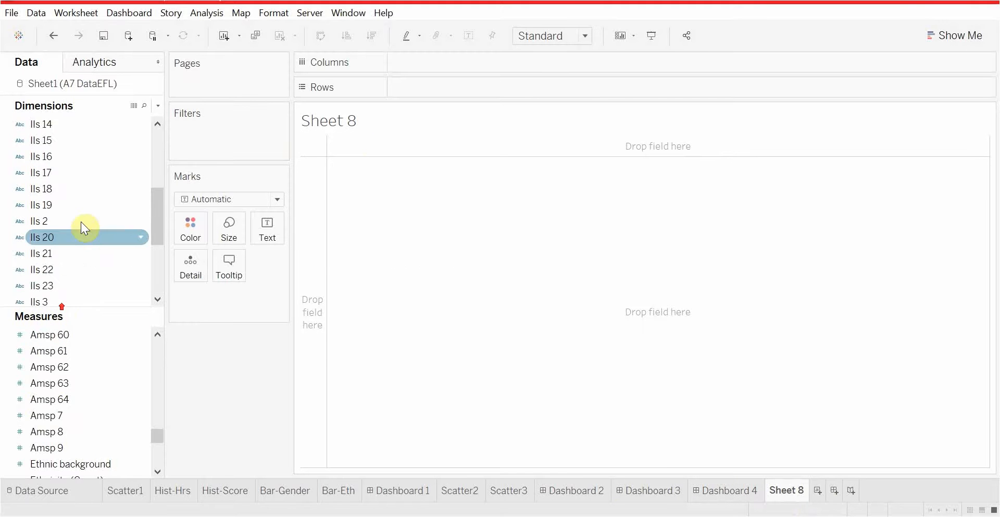
double_click(774, 489)
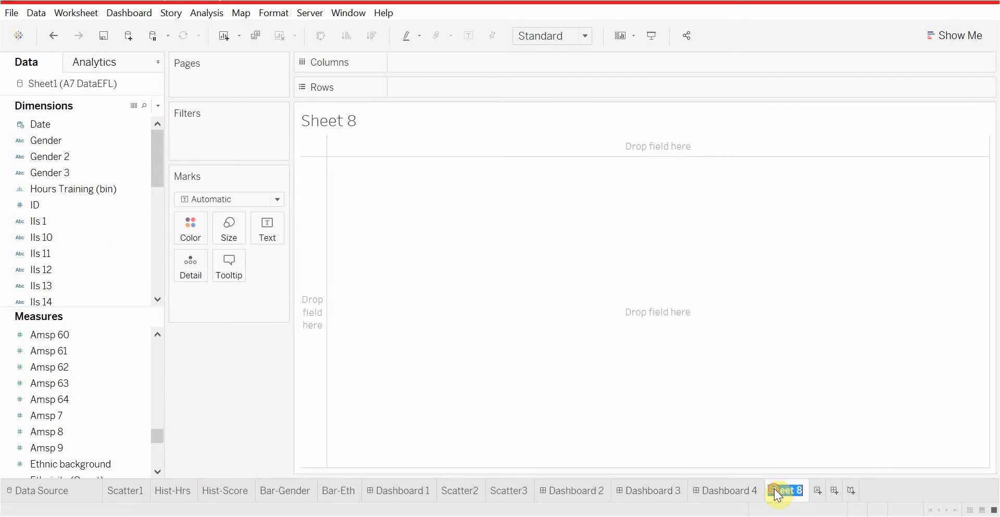
text(Scatter 4)
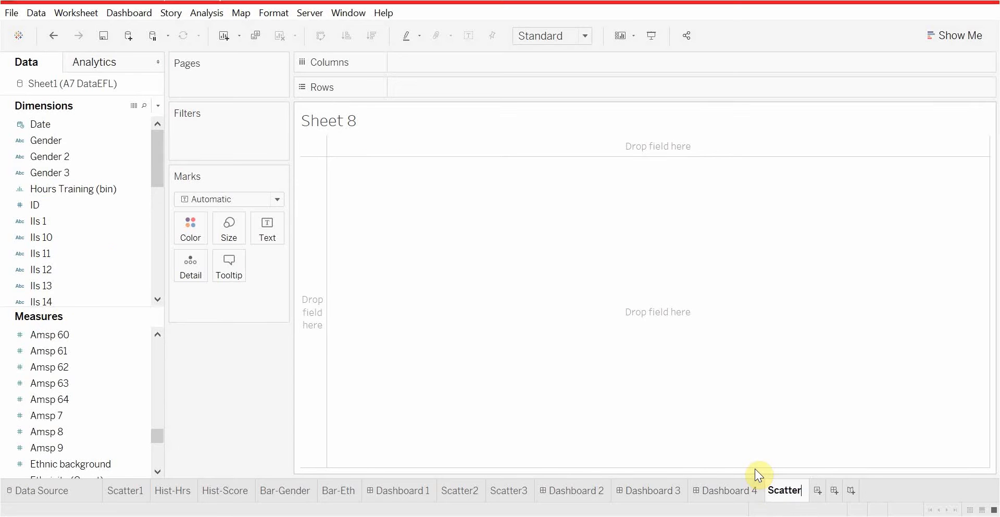
key(BackSpace)
key(BackSpace)
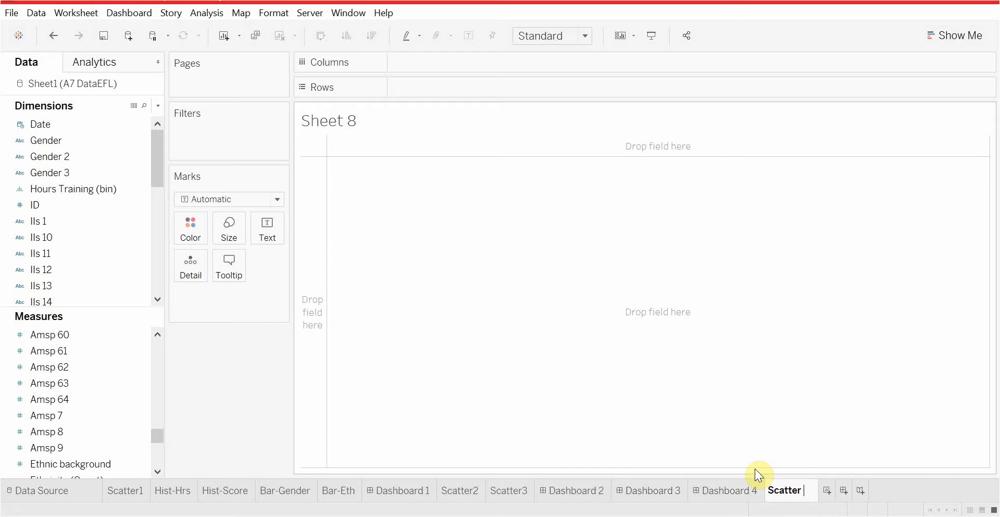
text(4)
click(797, 383)
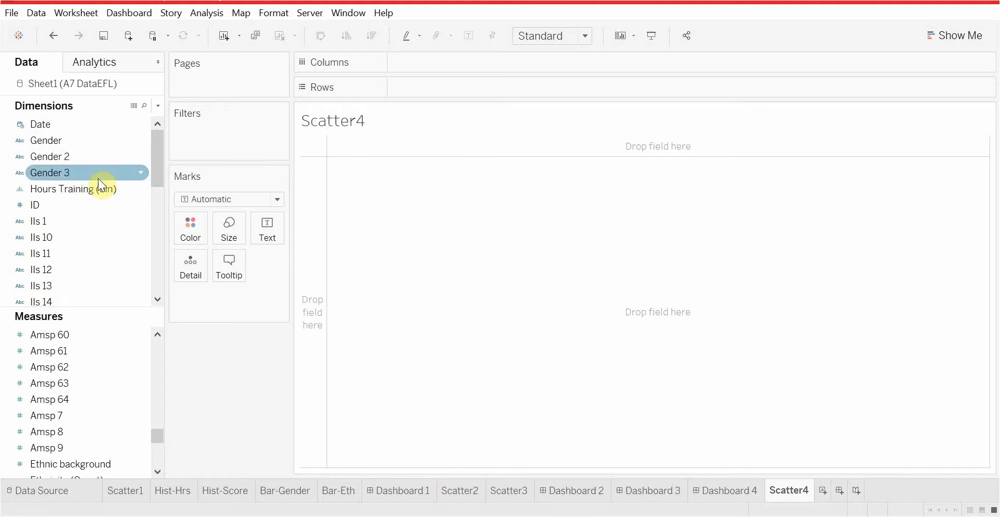
scroll(133, 239, down, 7)
scroll(117, 252, up, 7)
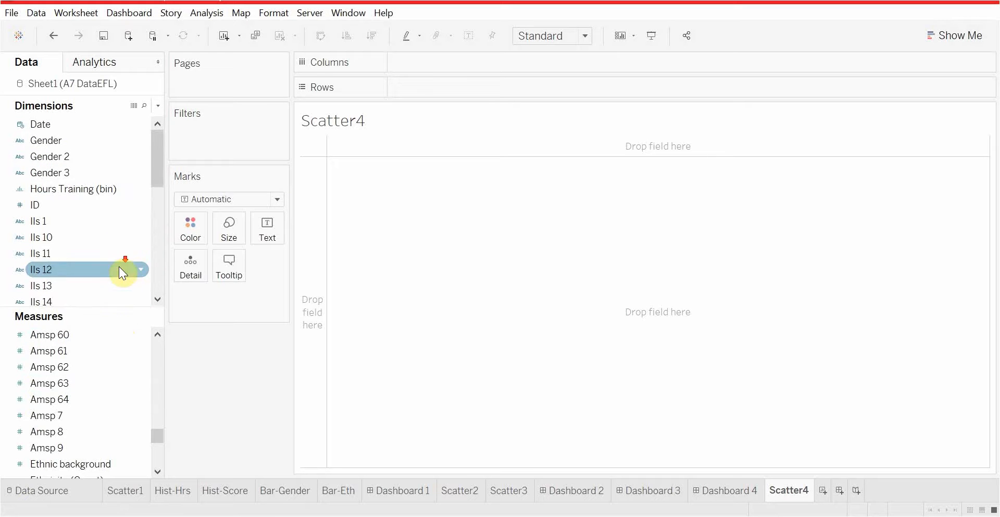
scroll(119, 266, down, 7)
scroll(110, 261, up, 7)
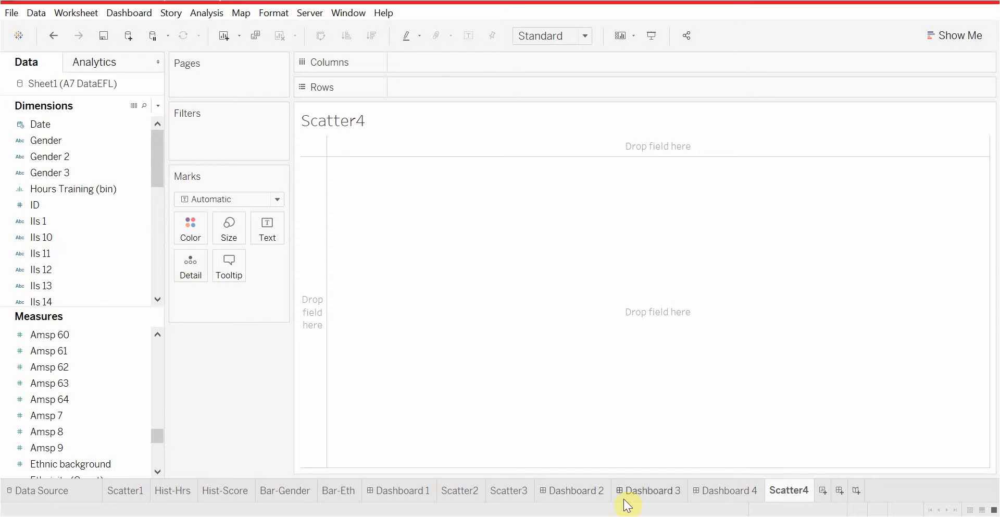
right_click(807, 483)
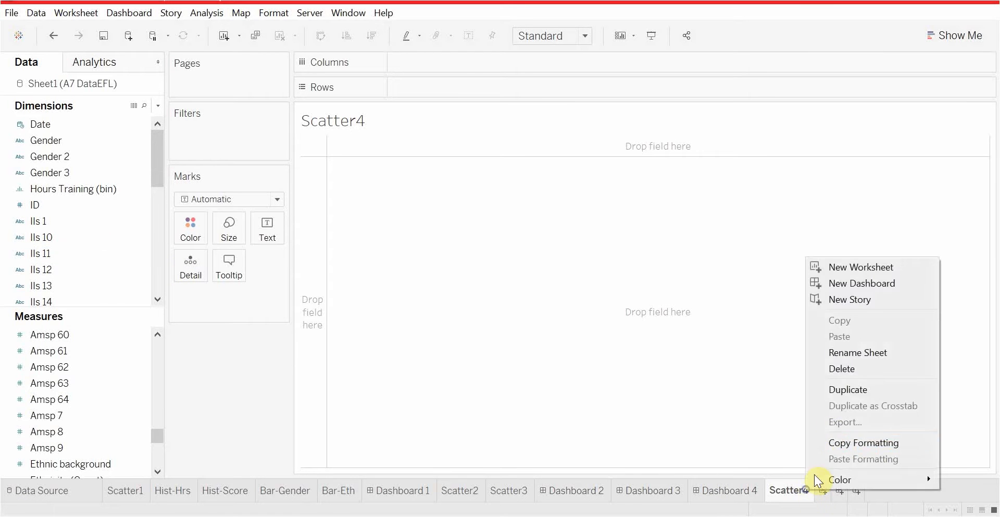
click(840, 368)
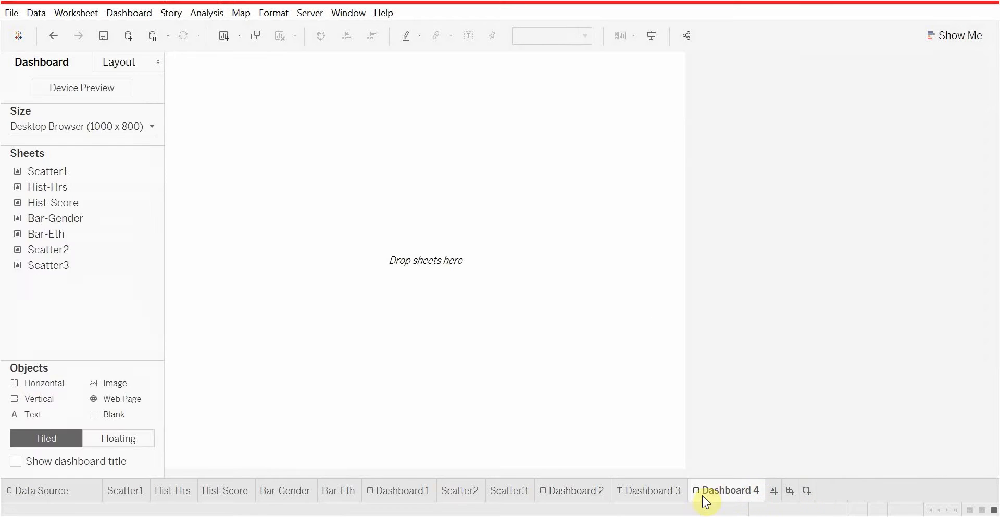
Step: On Scatter3, examine which worksheets the Gender 3 filter can be applied to, and cancel without selecting any
click(509, 490)
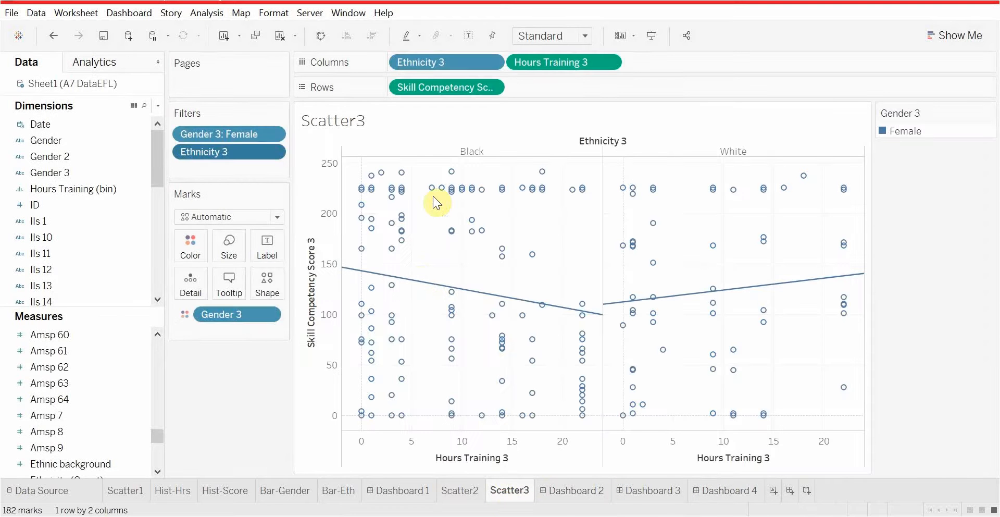
click(272, 134)
click(271, 135)
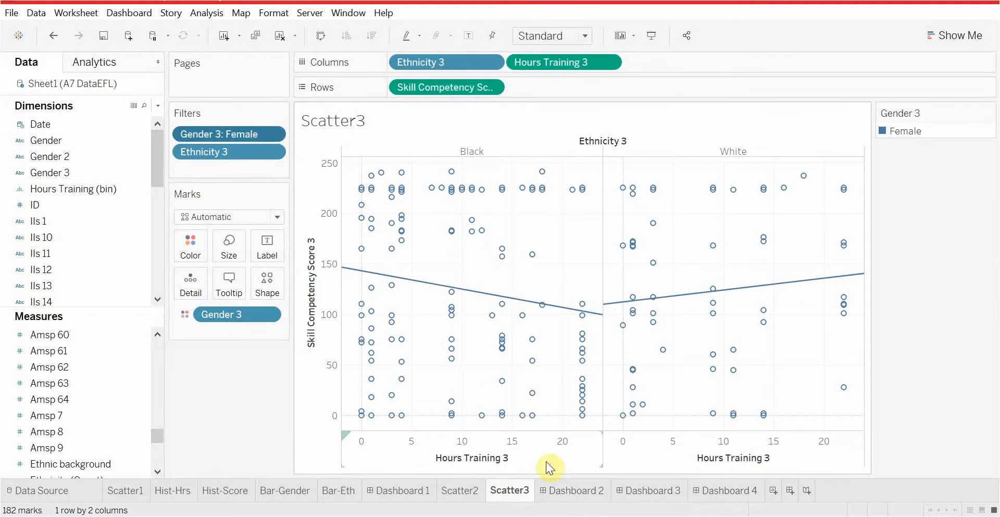
click(664, 492)
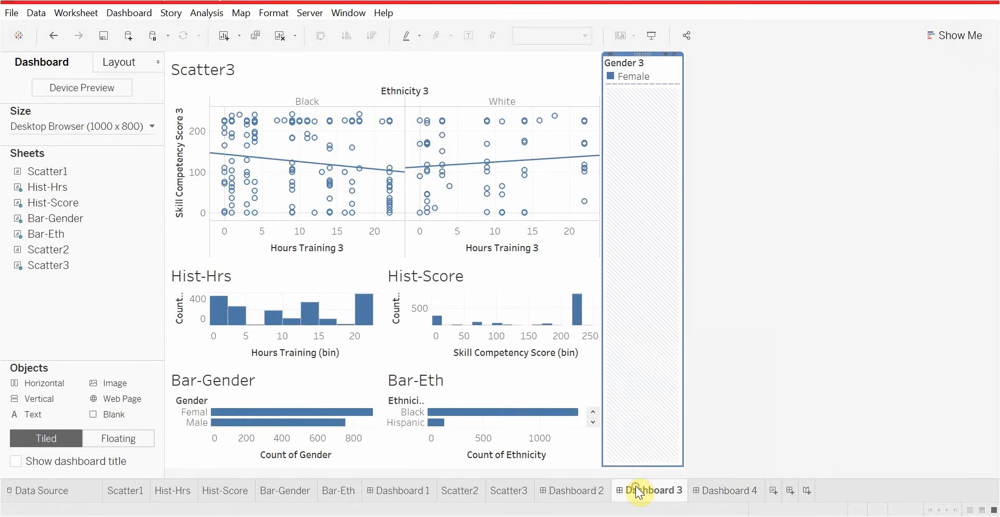
click(508, 490)
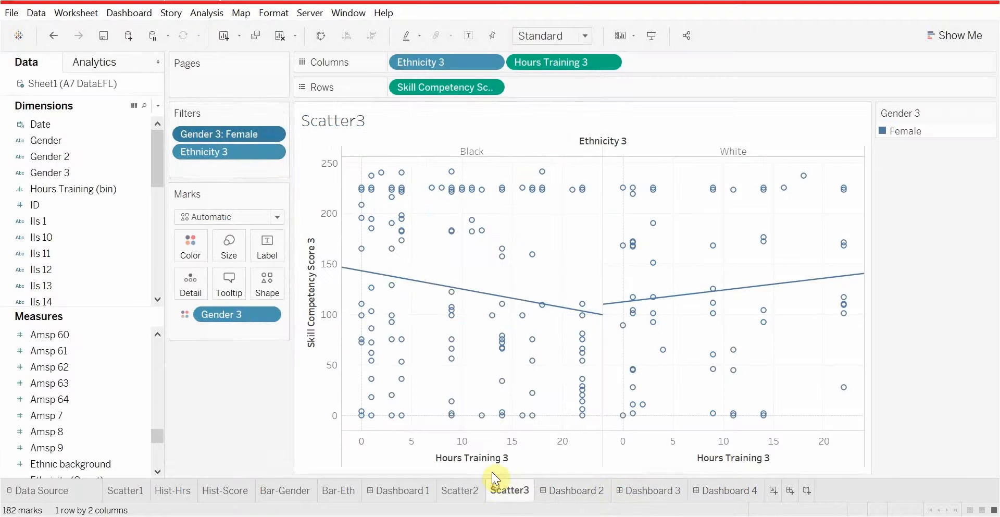
click(281, 114)
click(276, 115)
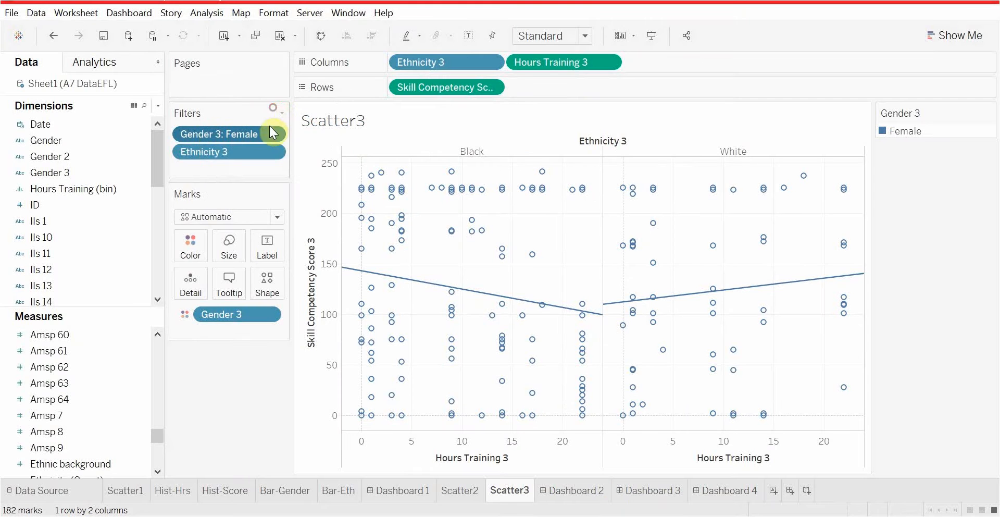
click(272, 134)
mouse_move(274, 239)
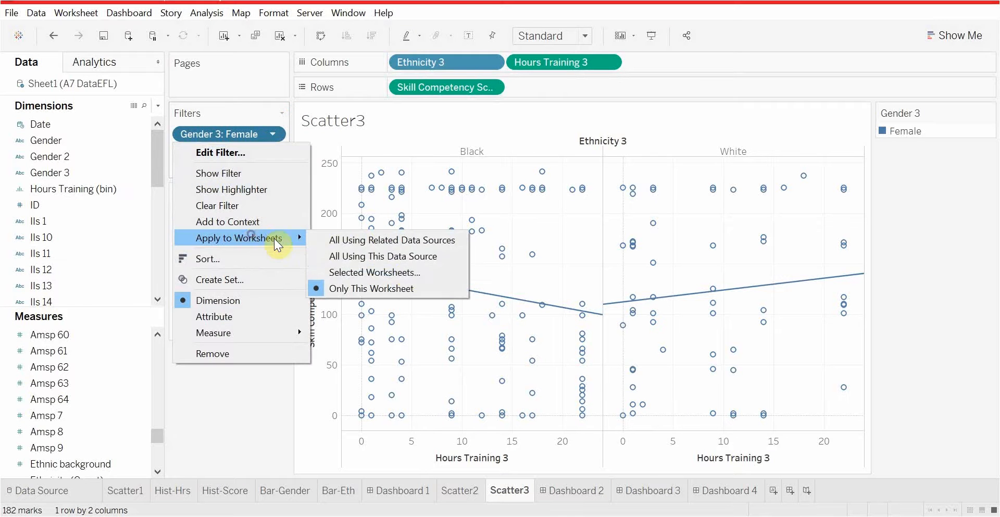
click(404, 272)
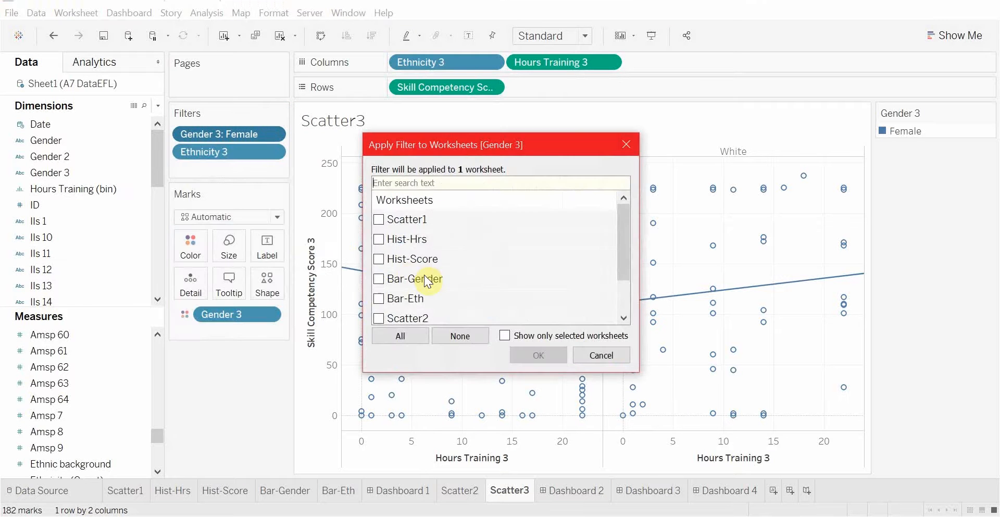
scroll(461, 267, down, 1)
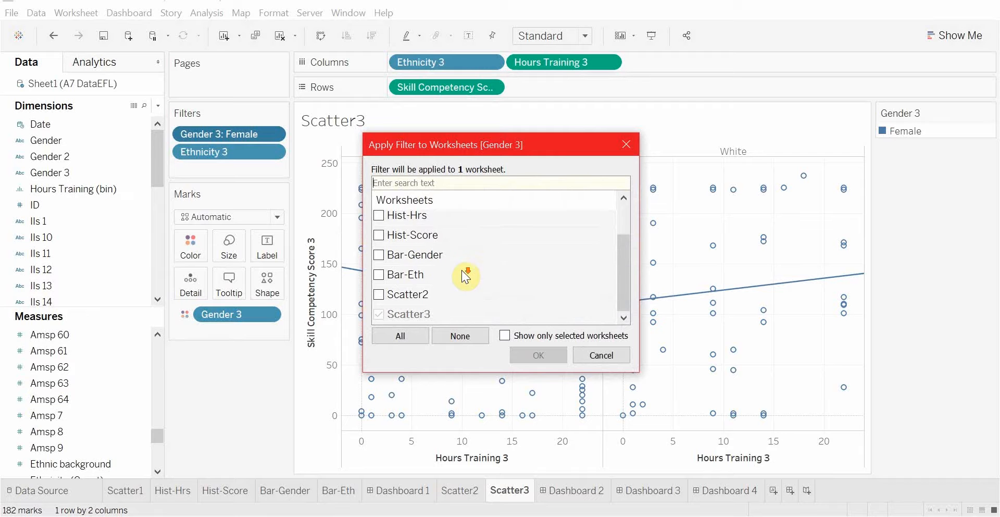
scroll(462, 270, up, 1)
click(579, 356)
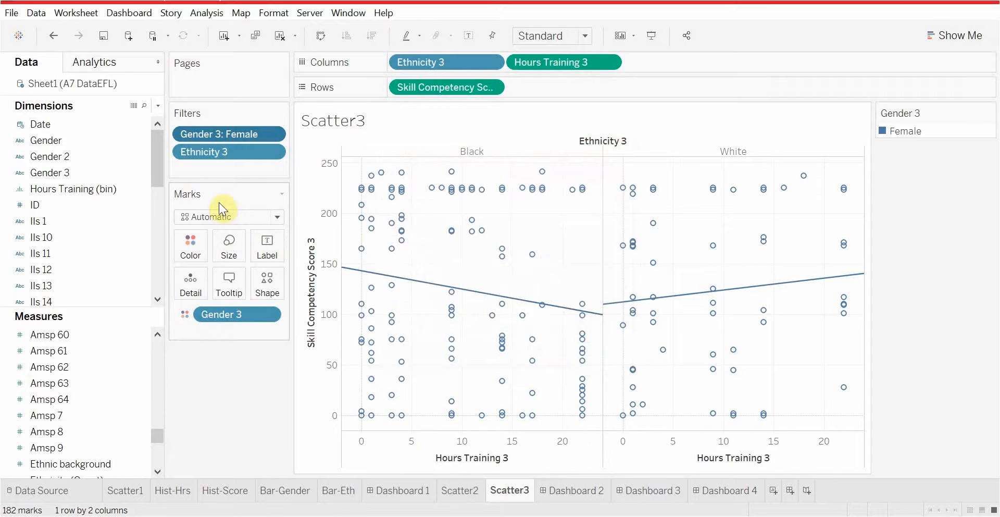
Step: Review the layouts of Dashboard 3 and Dashboard 2, and open the empty Dashboard 4
click(644, 492)
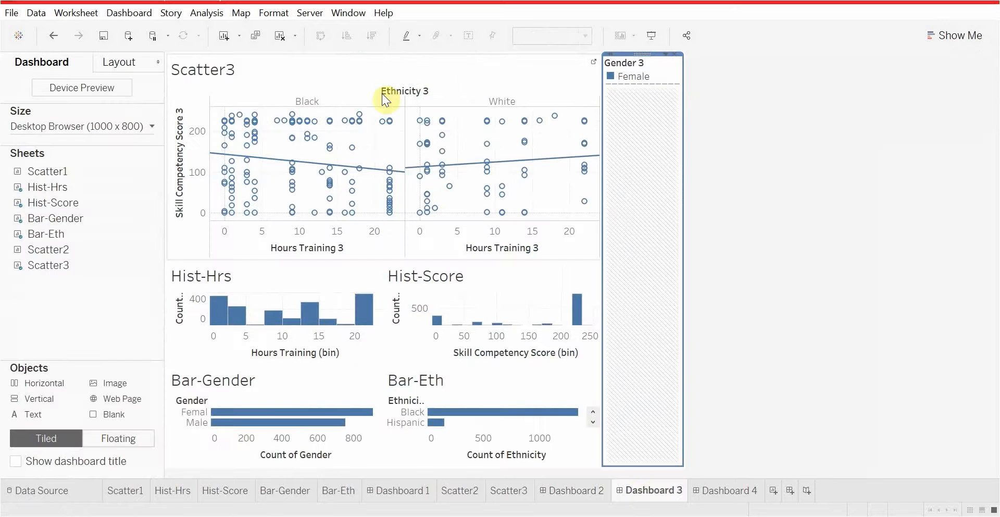
click(563, 489)
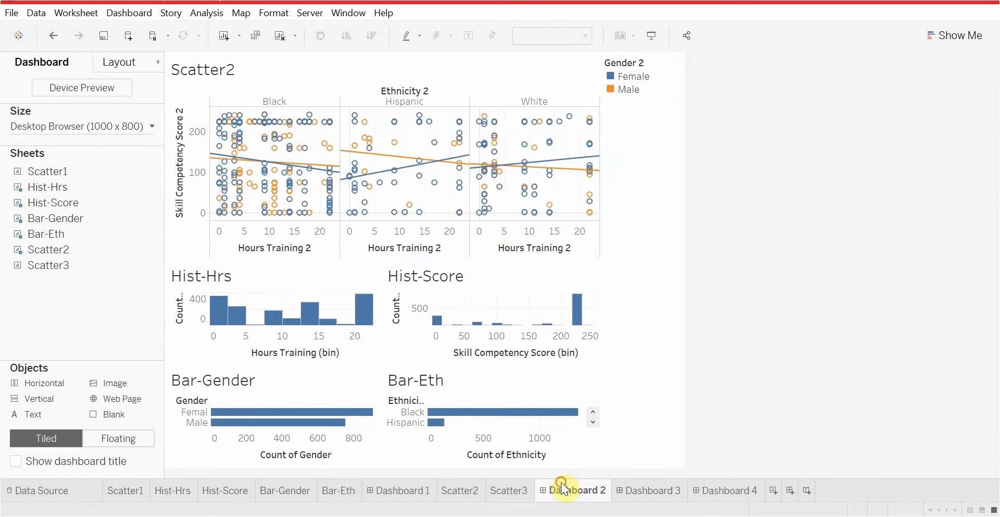
click(735, 490)
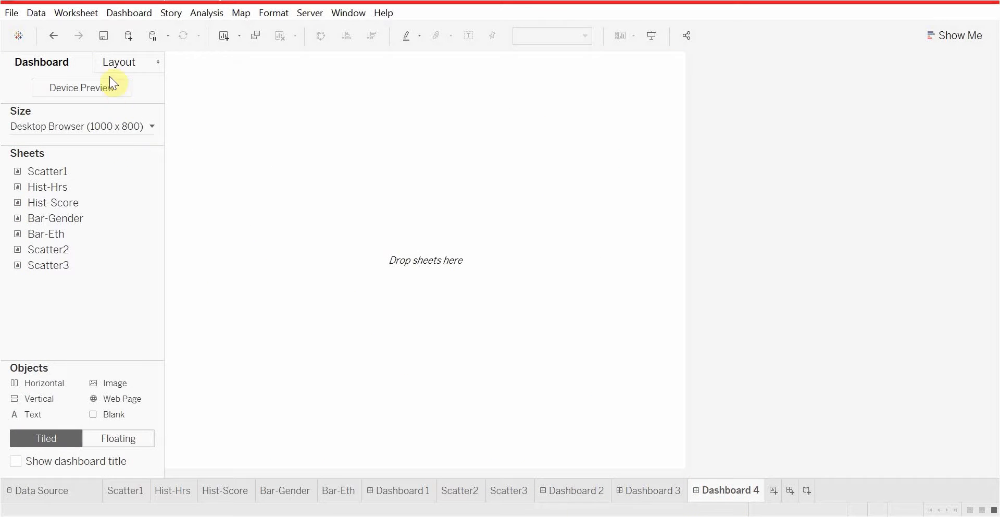
mouse_move(66, 266)
mouse_down()
mouse_move(252, 270)
mouse_move(239, 214)
mouse_move(58, 269)
mouse_up()
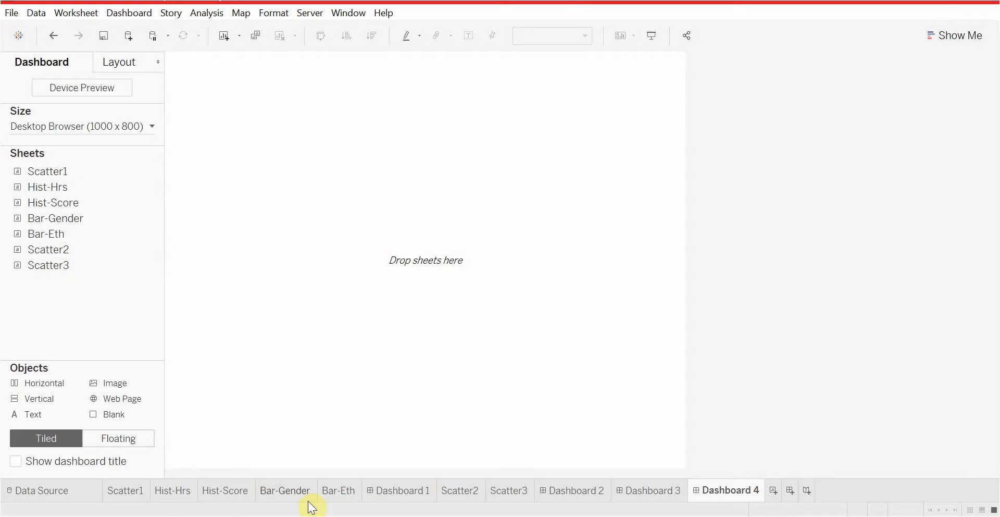
Step: Add Skill Competency Score 3 to Scatter3 as a filter using its Average aggregation
click(513, 492)
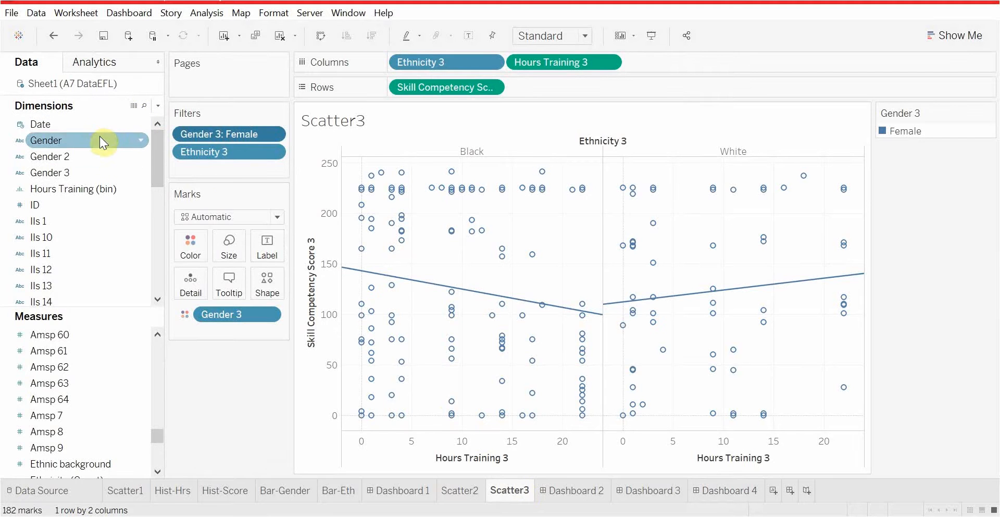
scroll(100, 232, down, 5)
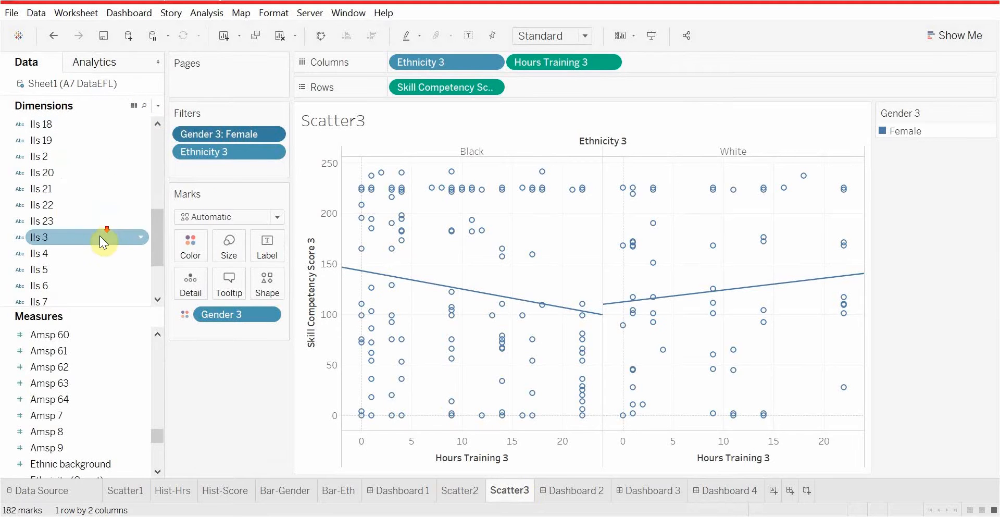
scroll(73, 239, down, 2)
scroll(96, 386, down, 5)
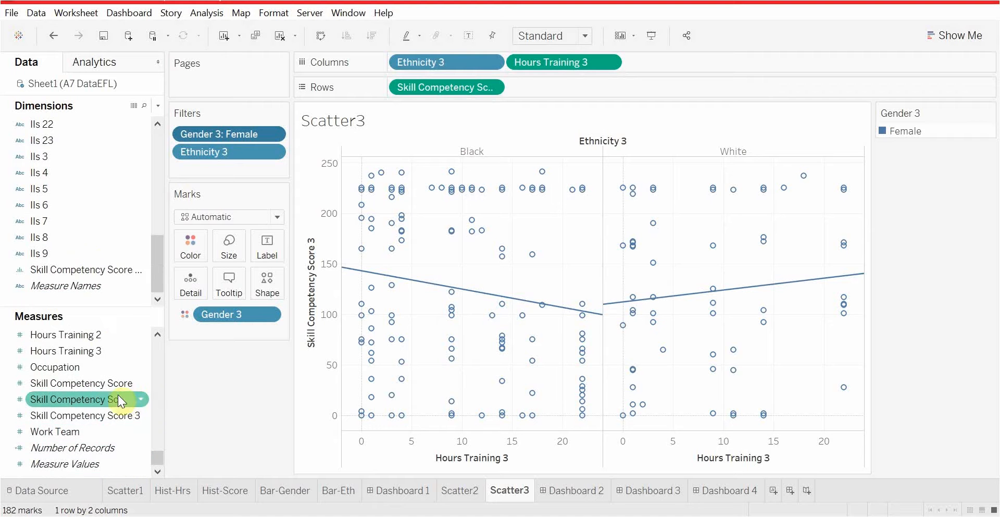
click(113, 415)
drag(114, 415, 229, 169)
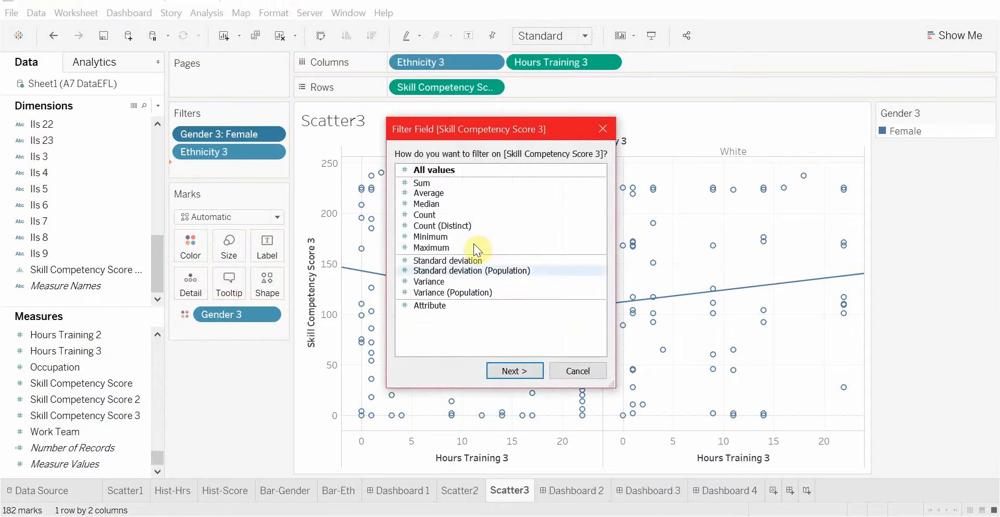
click(441, 196)
click(500, 370)
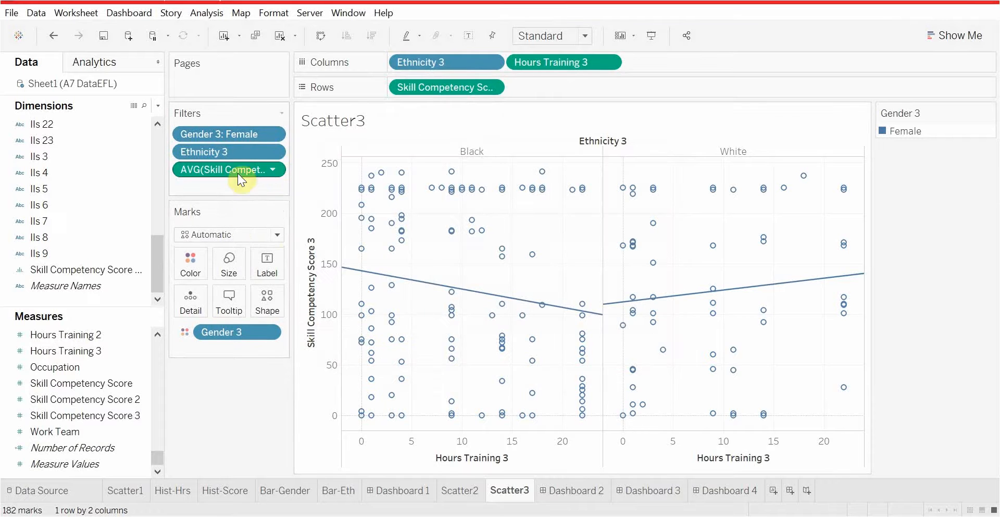
Step: Examine which worksheets the average Skill Competency Score 3 filter can be applied to, and cancel without selecting any
click(272, 169)
mouse_move(277, 248)
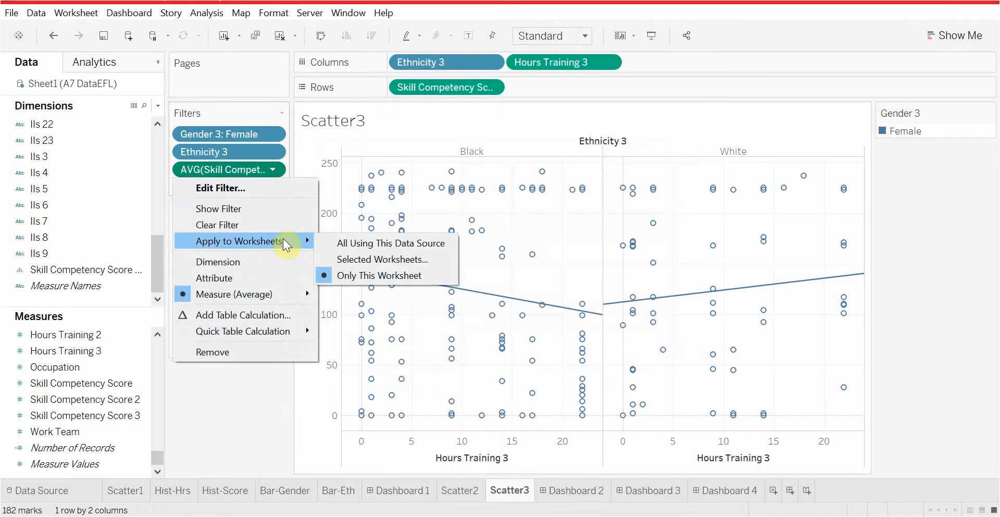
click(364, 255)
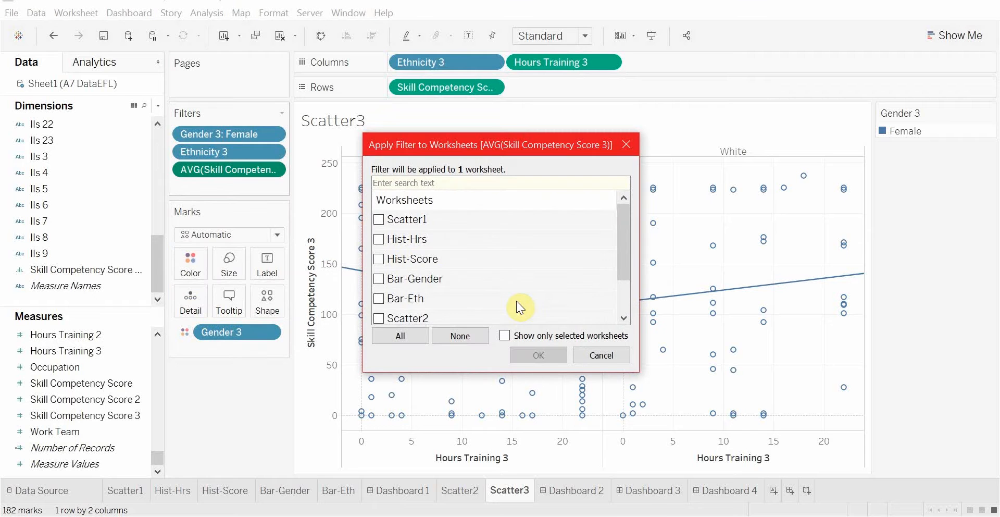
scroll(431, 282, down, 1)
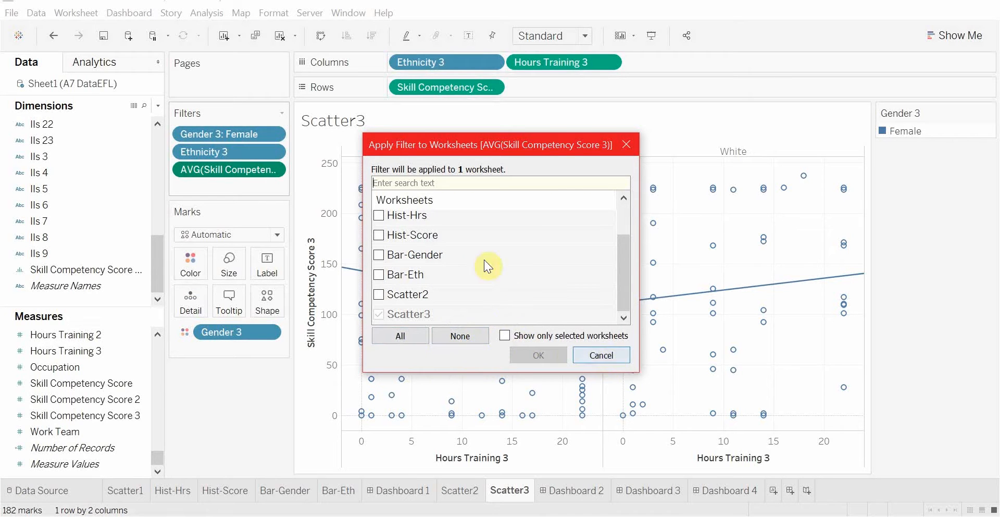
click(596, 355)
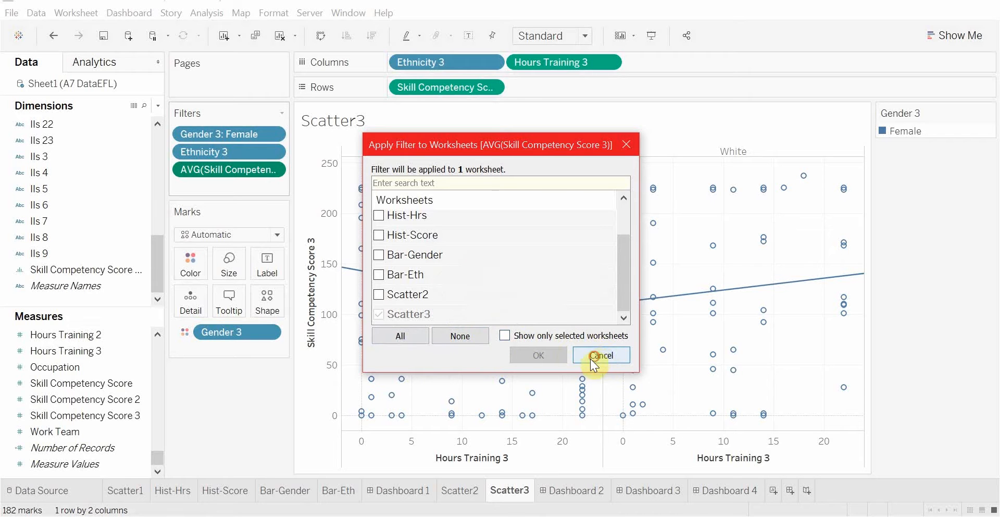
Step: Add a new worksheet named Scatter4 after Dashboard 4, and return to the Scatter3 sheet
click(774, 491)
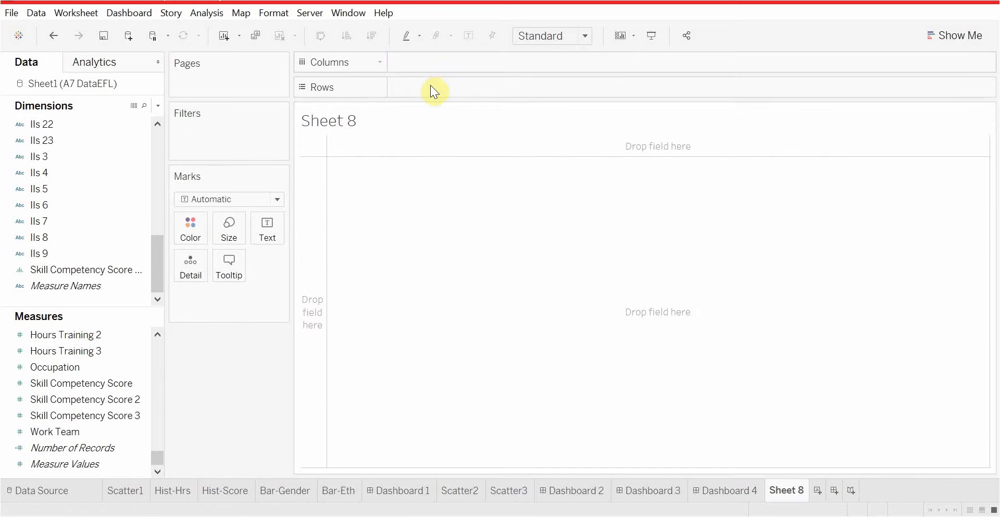
double_click(784, 492)
text(S)
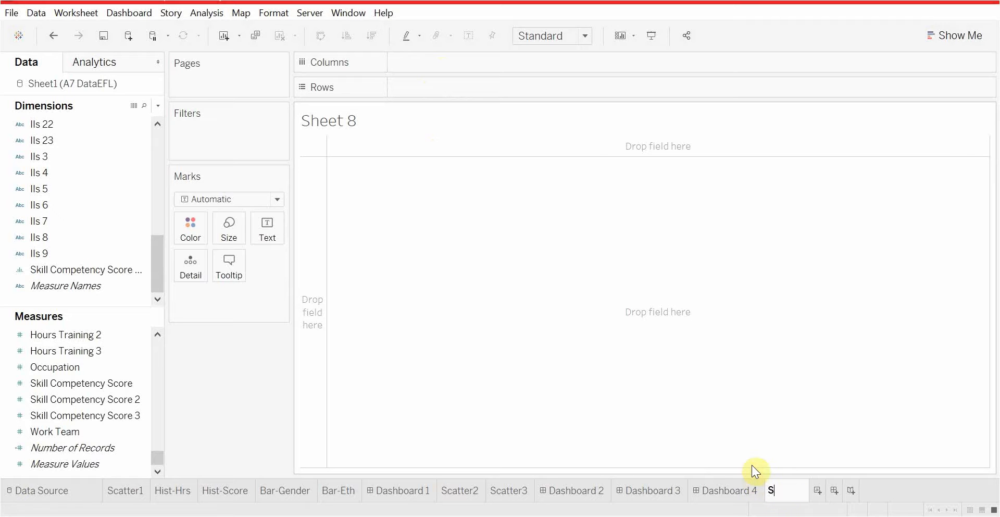
text(catter4)
key(Return)
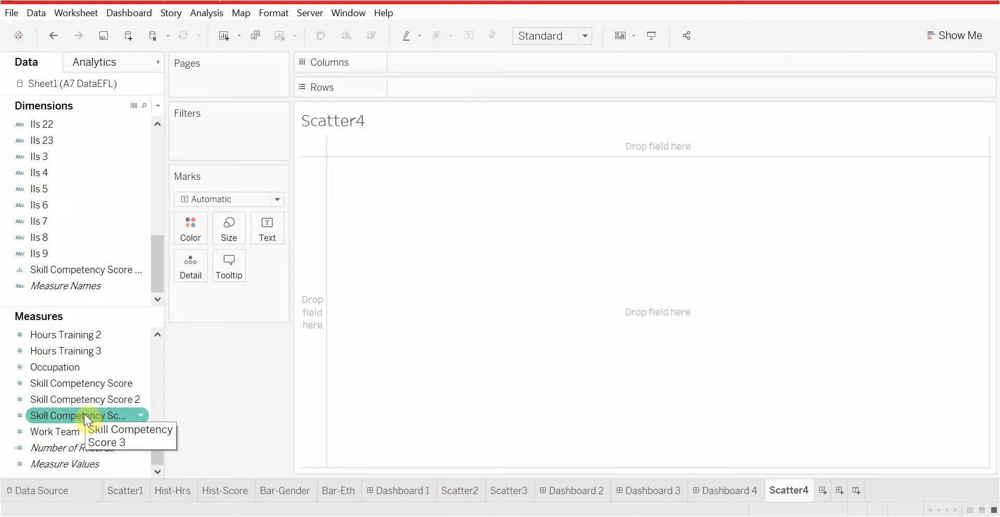
click(495, 484)
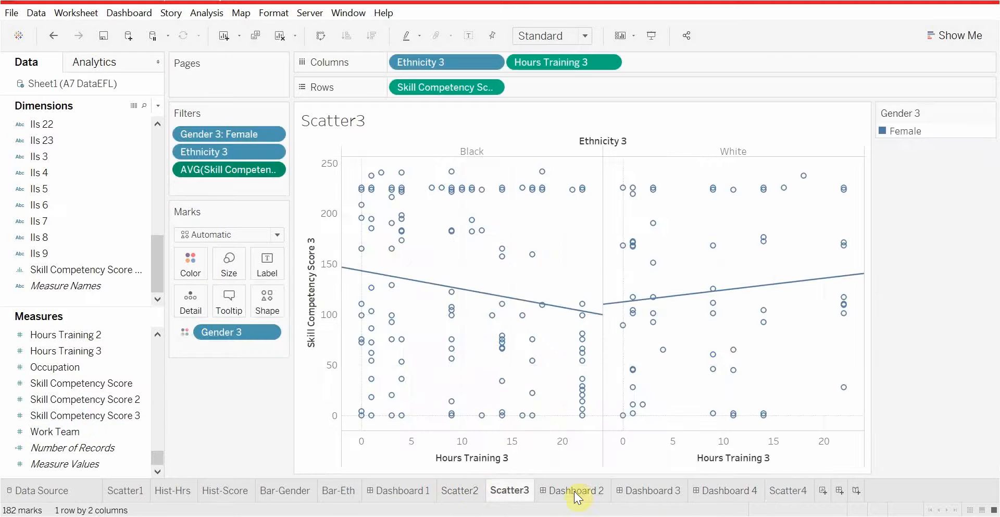
Step: On the Scatter4 sheet, place Hours Training 3 and the count of Ethnicity 3 on Columns and Skill Competency Score 3 on Rows
click(788, 492)
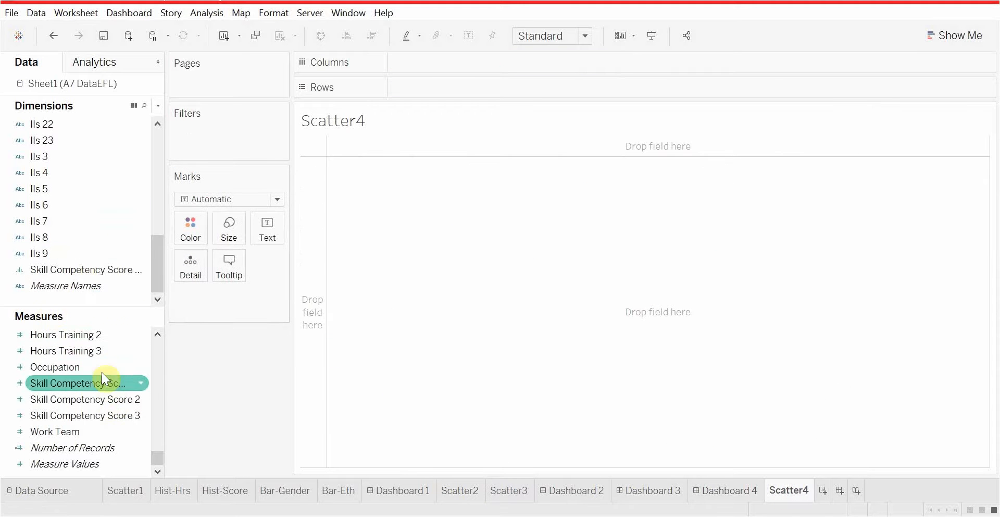
mouse_move(65, 350)
mouse_down()
mouse_move(310, 190)
mouse_move(458, 60)
mouse_up()
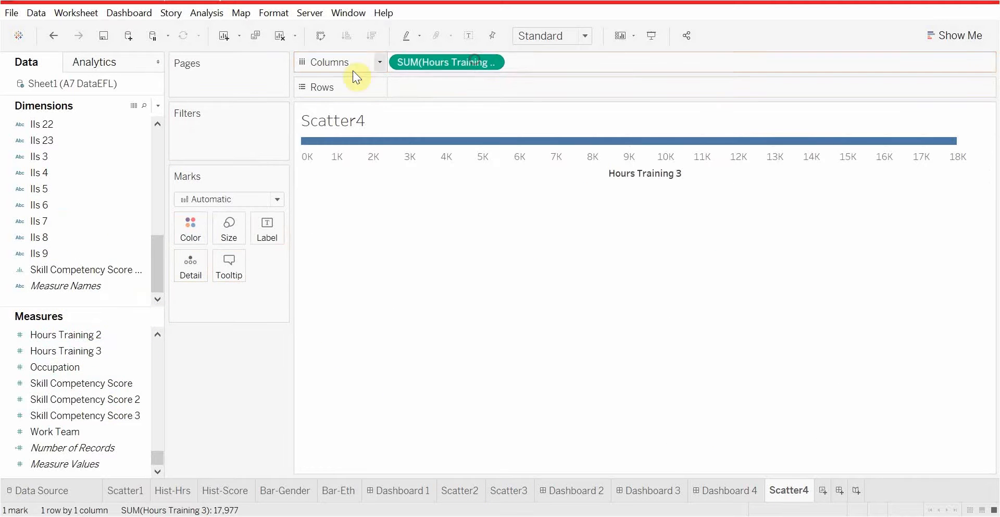
scroll(67, 399, up, 15)
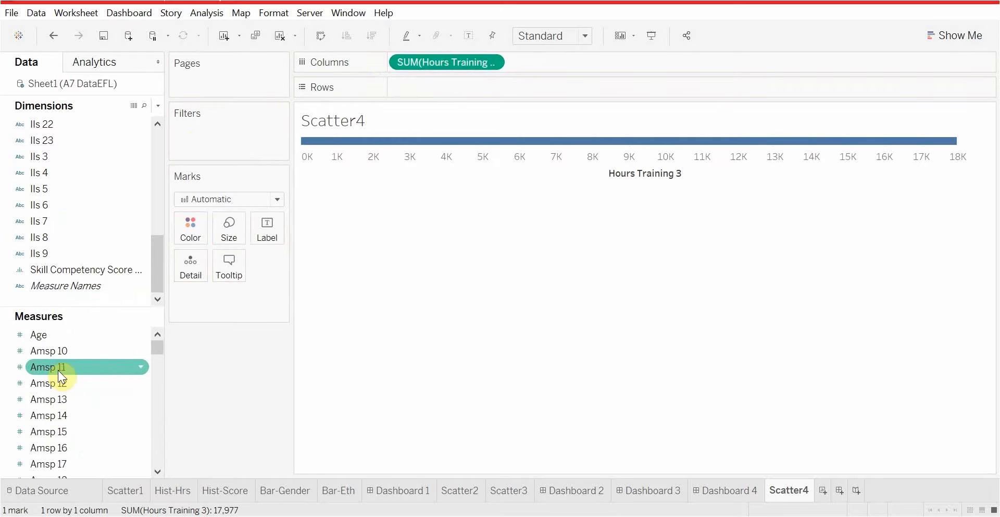
scroll(63, 386, down, 15)
scroll(85, 385, up, 2)
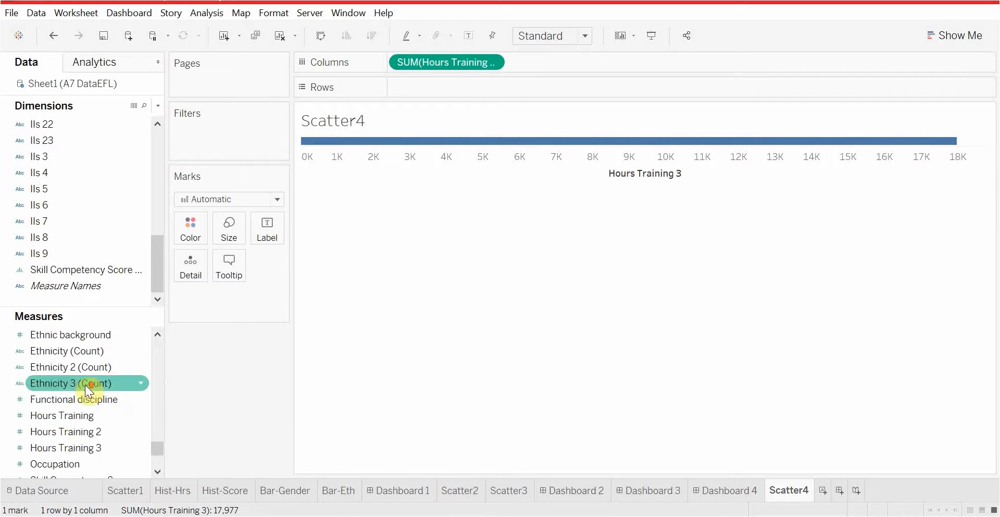
drag(102, 387, 412, 73)
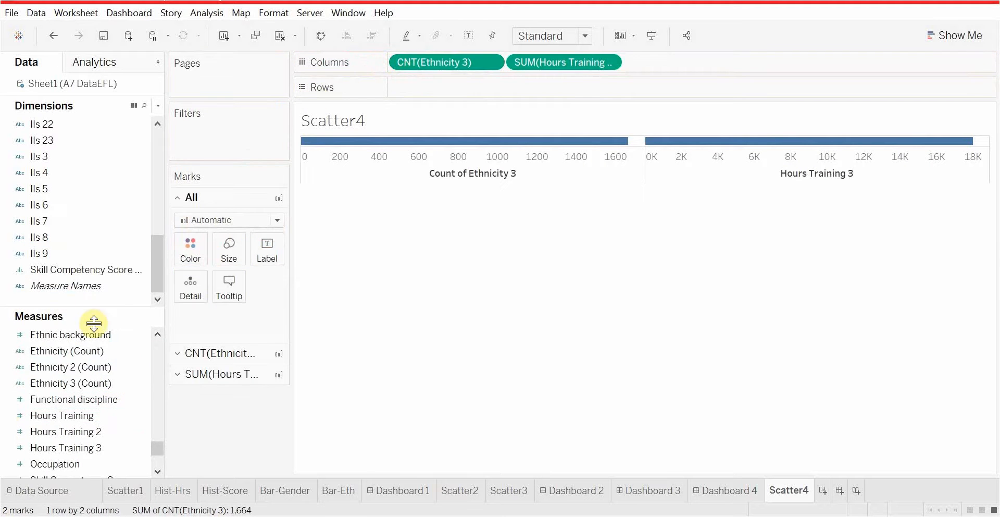
scroll(112, 436, down, 3)
drag(76, 415, 446, 87)
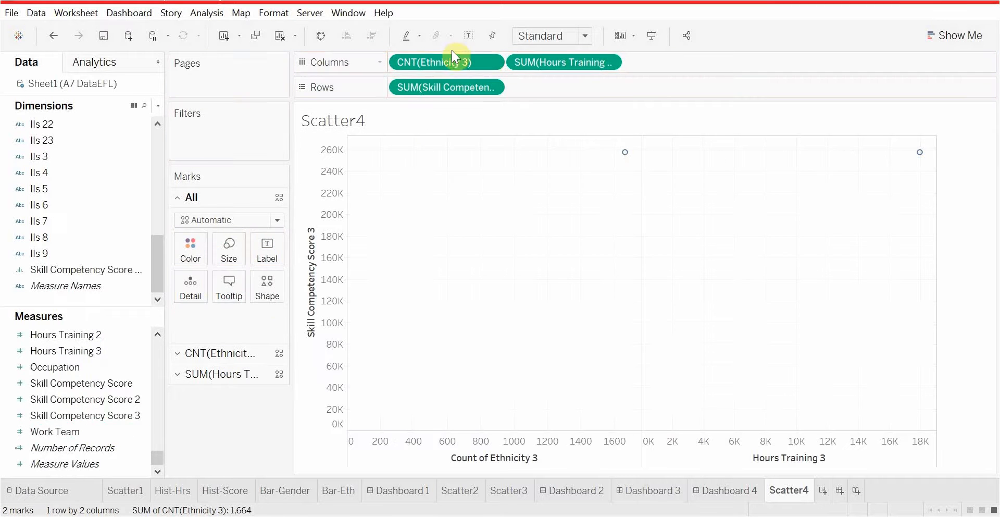
Step: Convert Ethnicity 3, Hours Training 3 and Skill Competency Score 3 on the shelves to dimensions
click(491, 62)
click(469, 176)
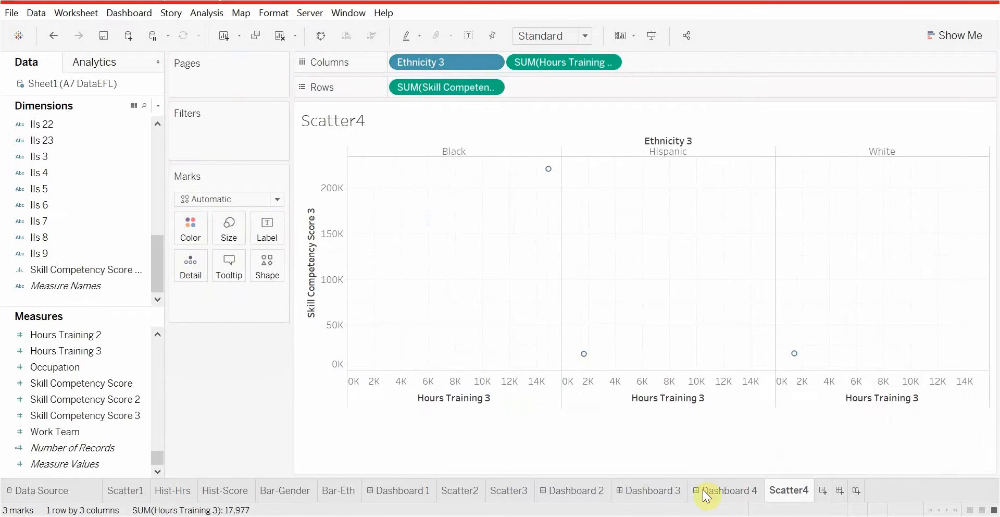
click(610, 61)
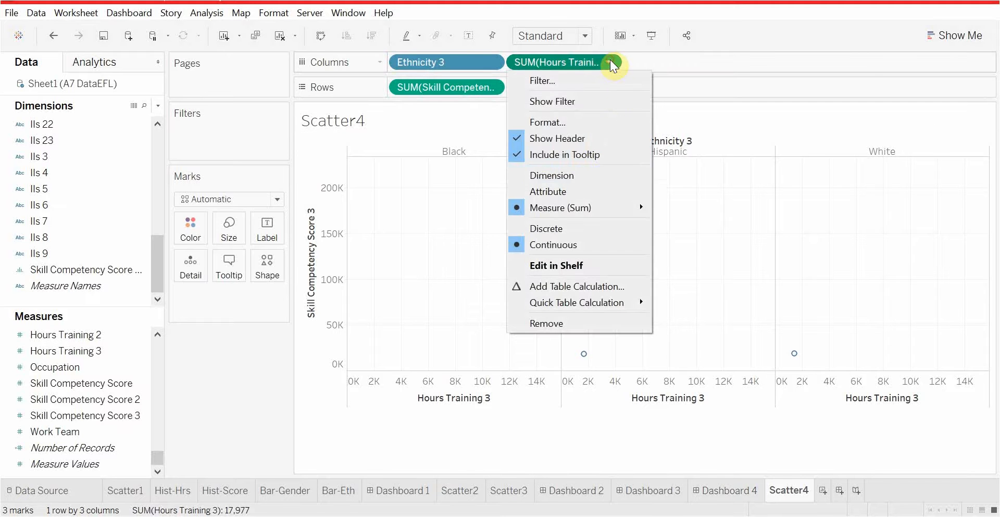
click(580, 176)
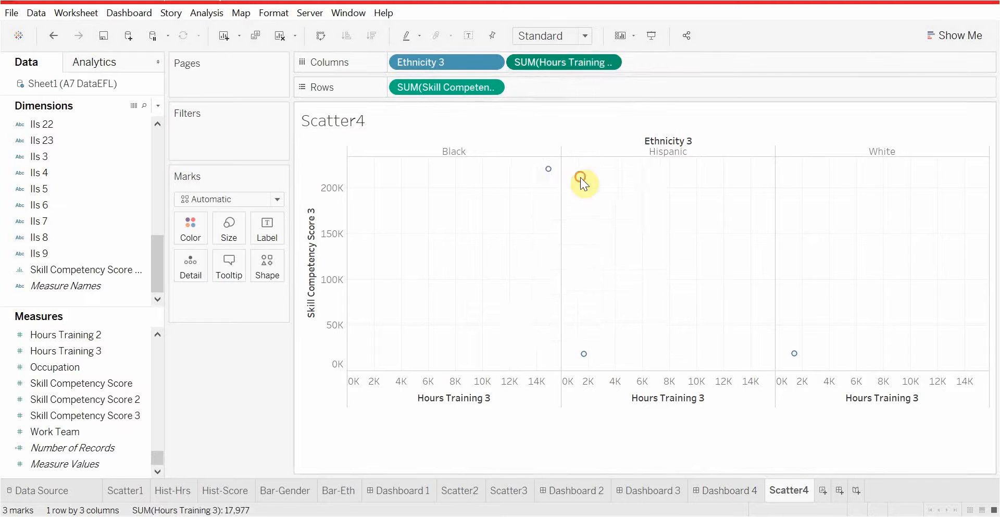
click(494, 87)
click(439, 199)
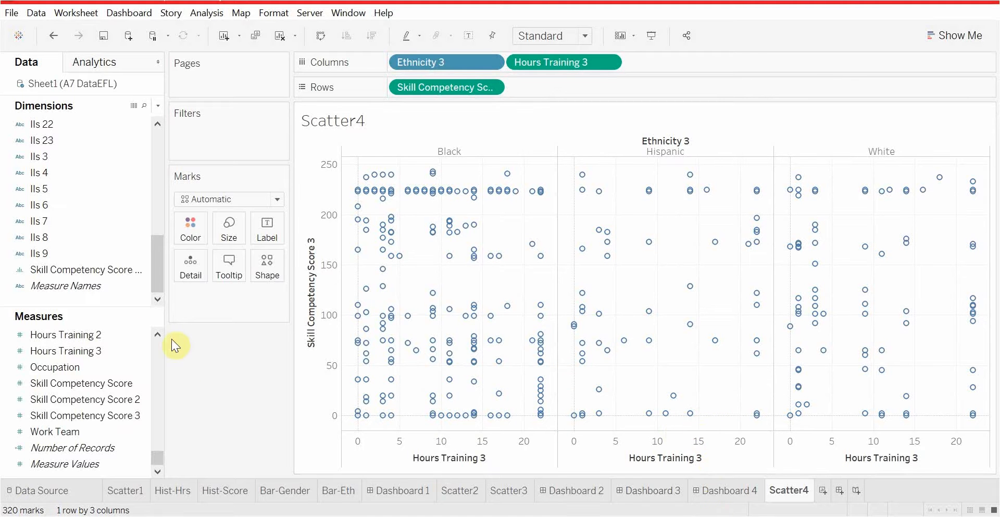
Step: Color the scatter plot marks by Gender 3
scroll(78, 219, up, 5)
click(70, 236)
scroll(70, 250, up, 3)
drag(45, 171, 183, 228)
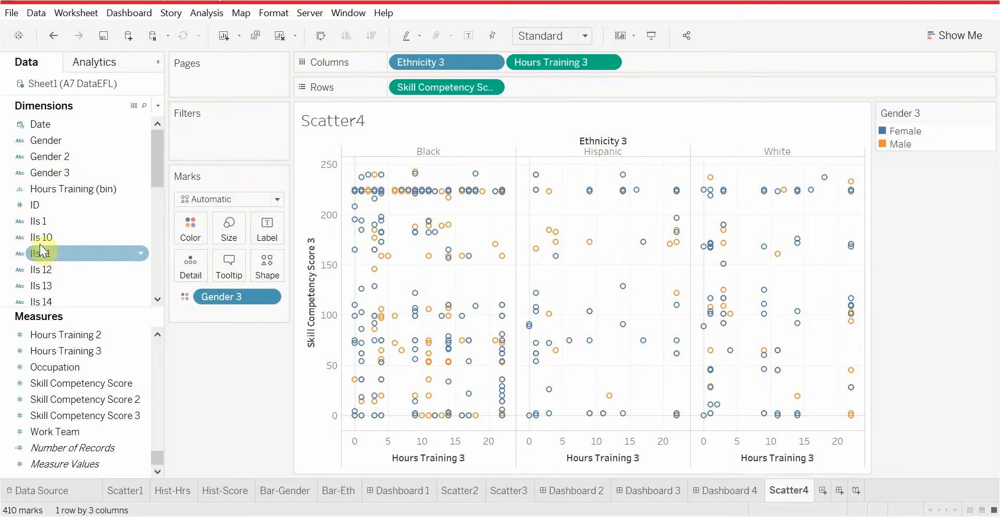
Step: Add trend lines to the scatter plots for all ethnicity groups
click(23, 252)
scroll(99, 192, down, 6)
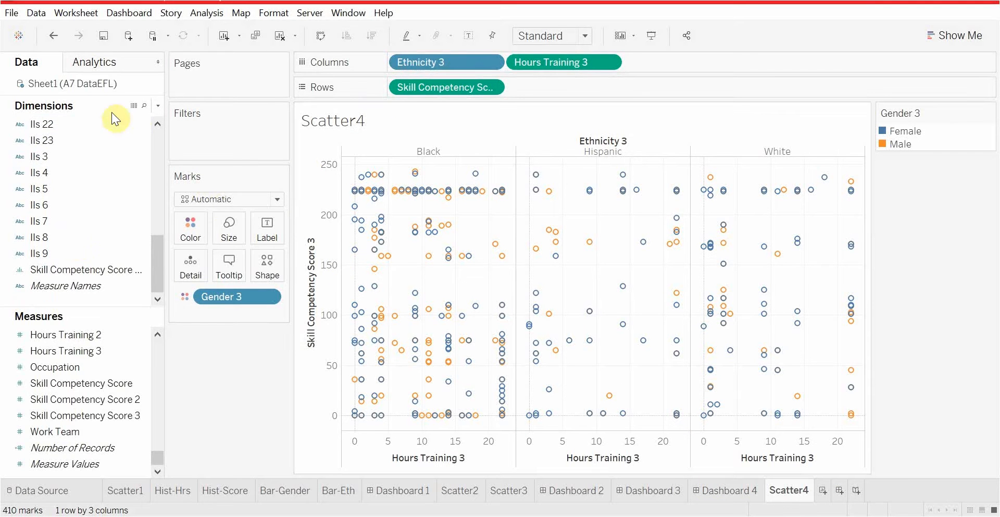
click(108, 60)
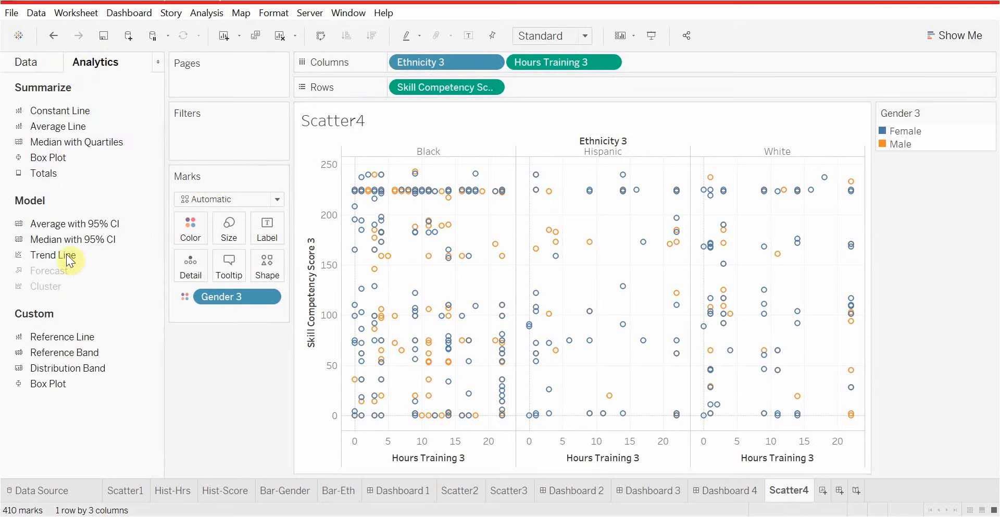
drag(66, 254, 426, 158)
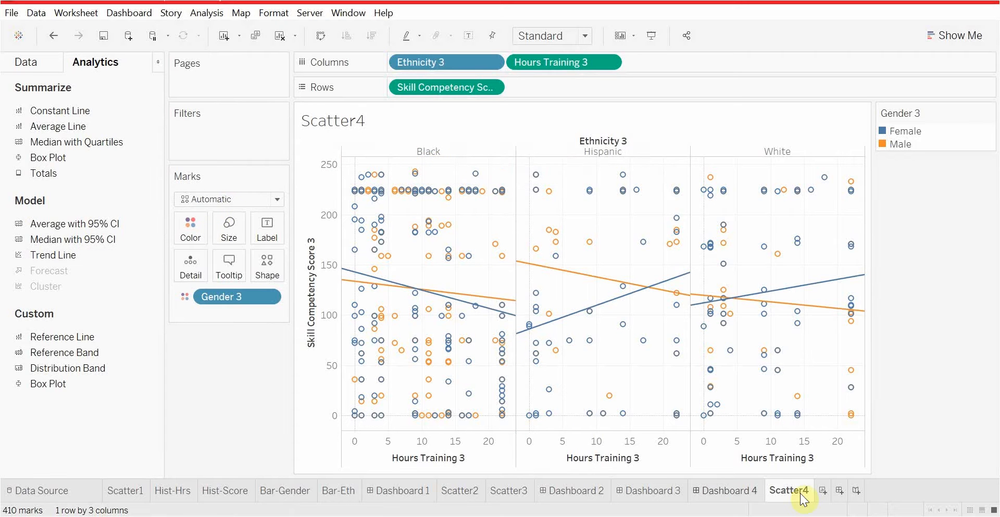
Step: Compare with the Scatter3 sheet, and filter Scatter4 by average Skill Competency Score 3 over the full range 0 to 243
click(497, 490)
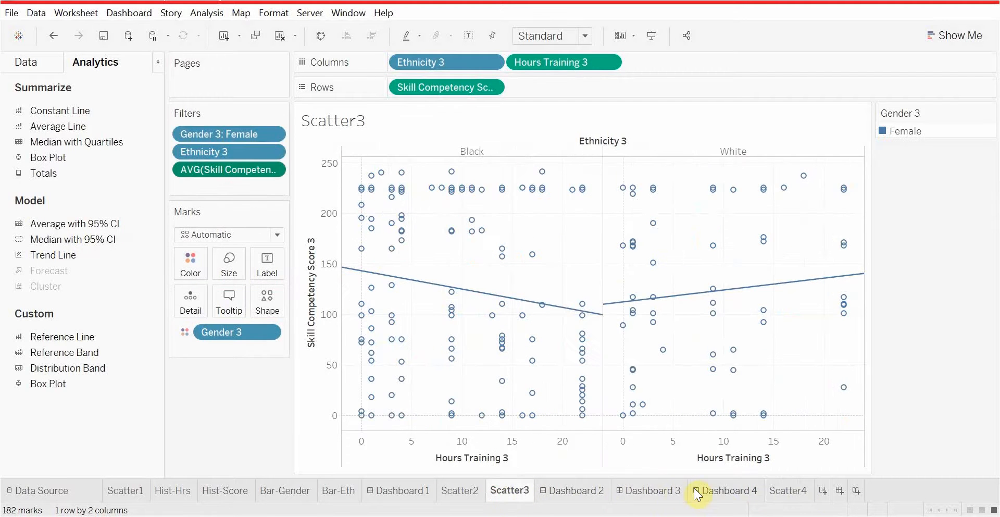
click(786, 492)
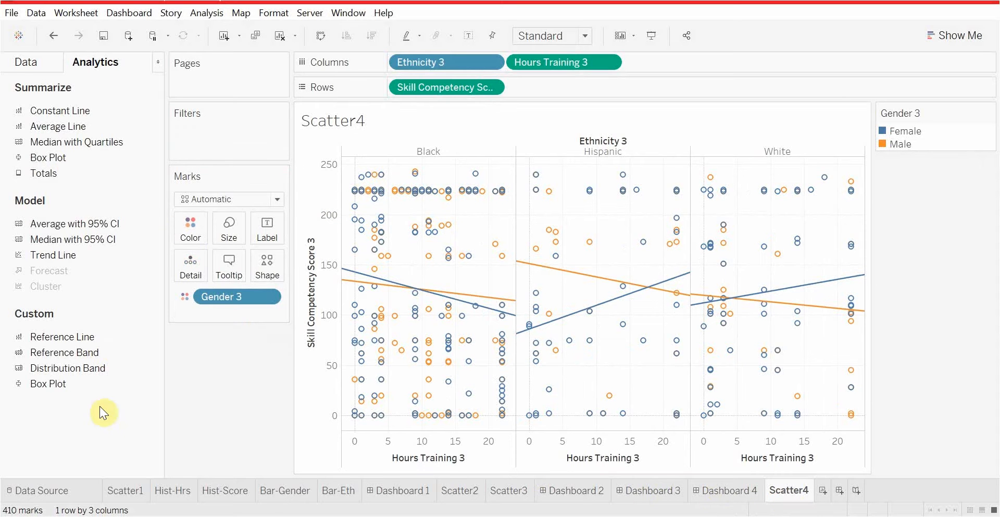
click(39, 61)
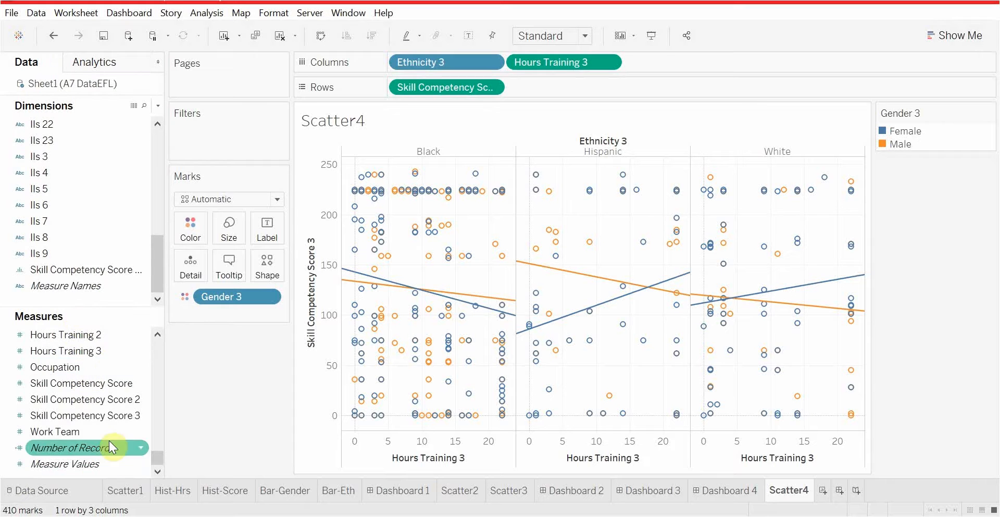
drag(93, 416, 237, 126)
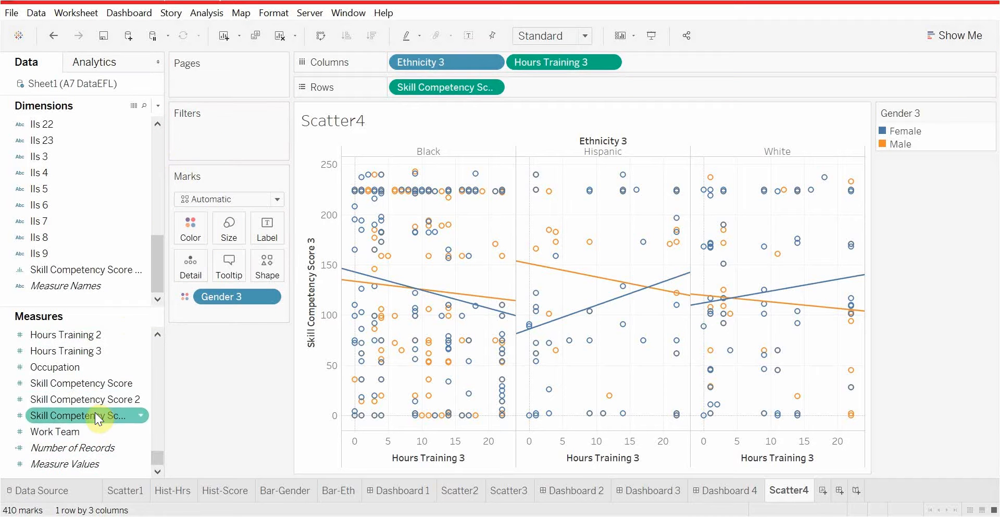
drag(95, 412, 234, 116)
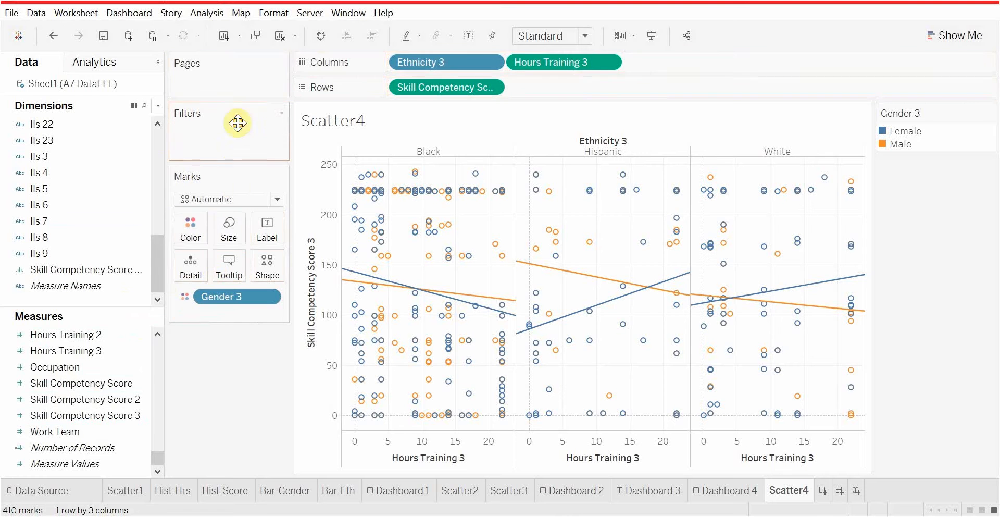
click(98, 405)
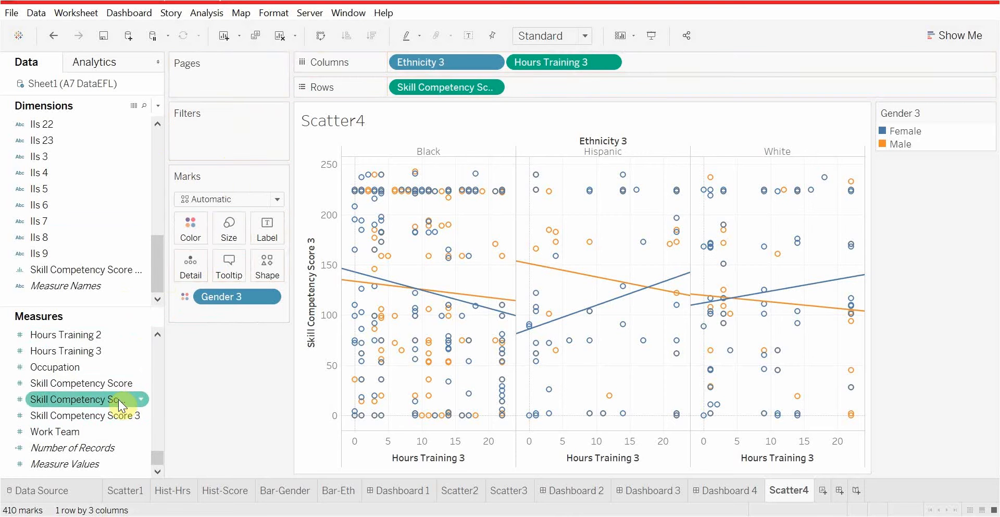
click(123, 415)
drag(138, 415, 257, 132)
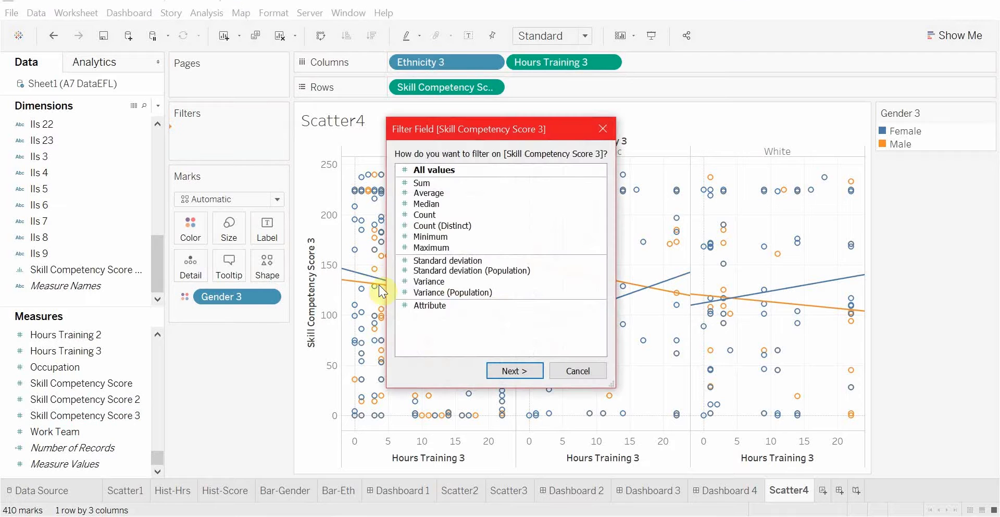
click(445, 185)
click(442, 191)
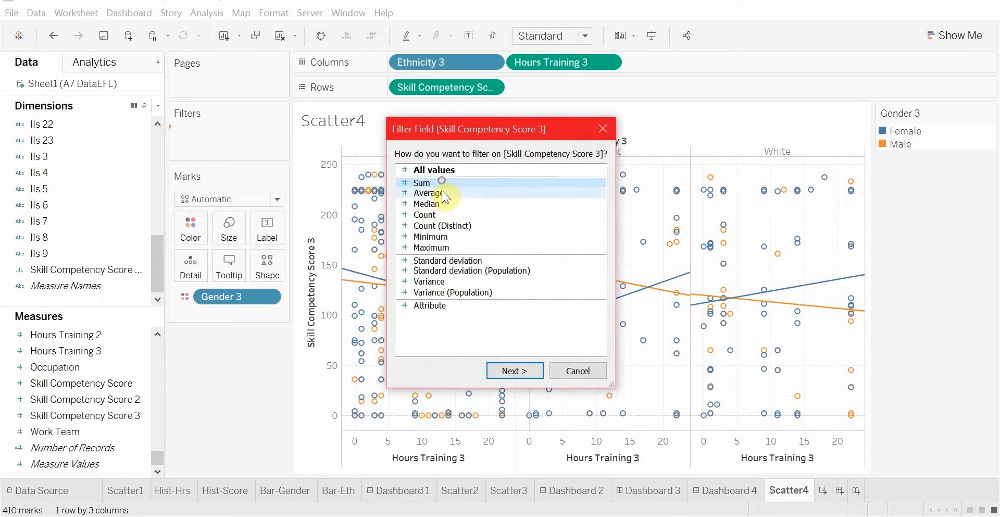
click(515, 370)
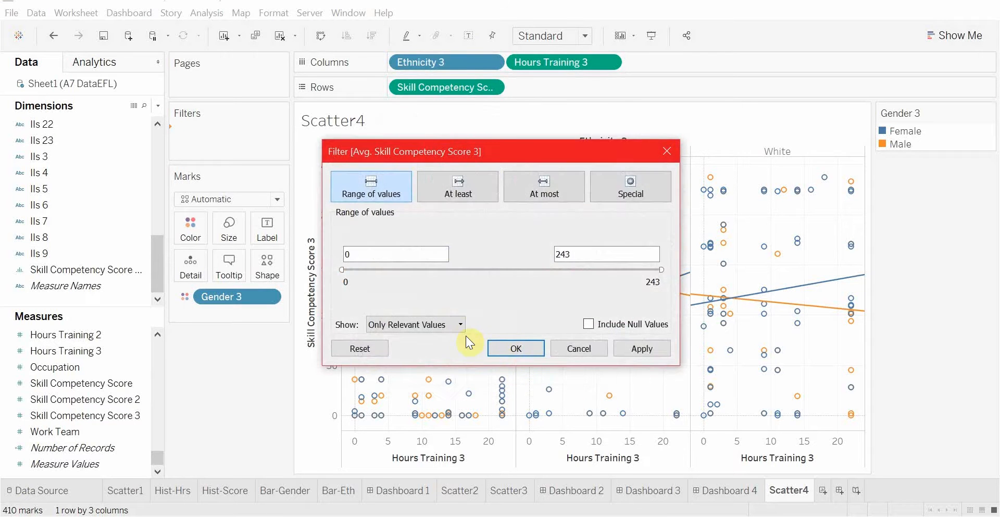
click(540, 349)
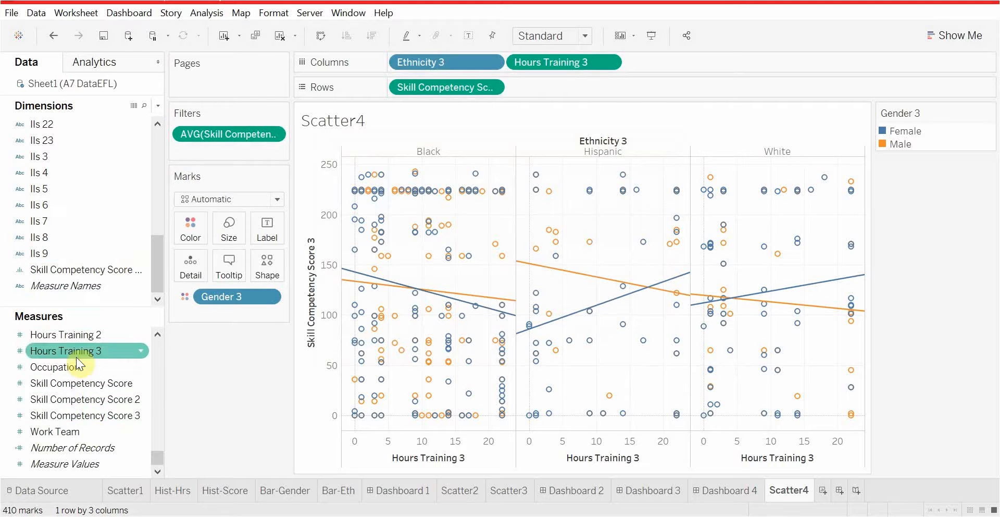
Step: Filter Scatter4 by average Hours Training 3 over the full range 0 to 22
drag(73, 350, 221, 152)
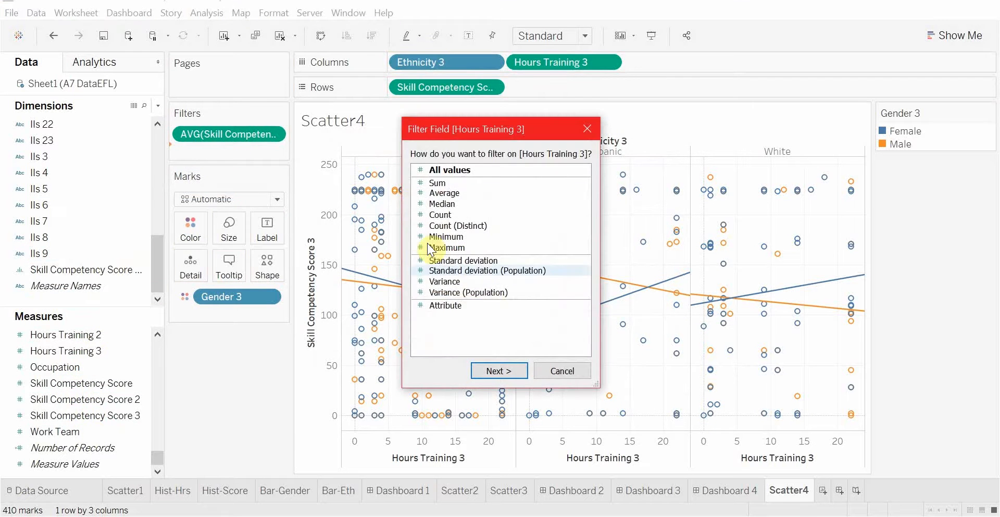
click(438, 193)
click(485, 371)
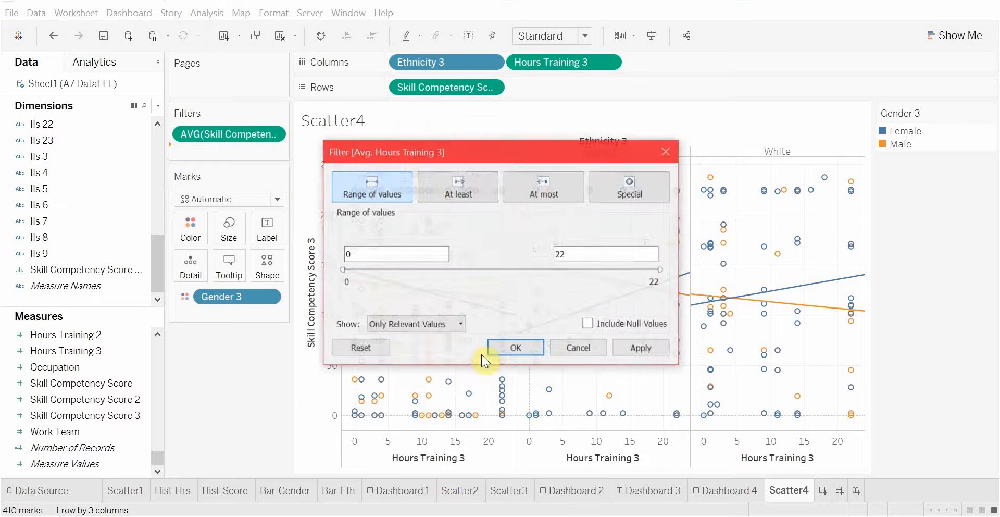
click(487, 349)
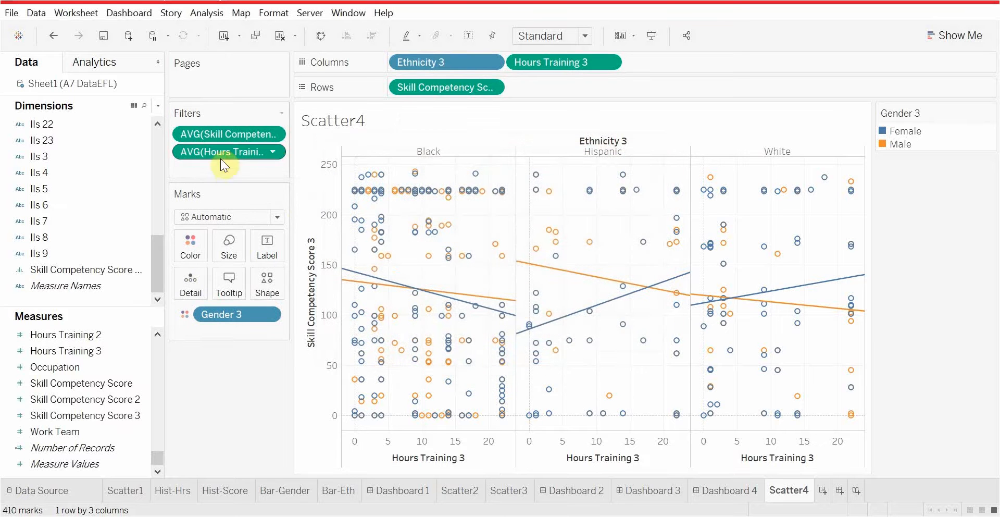
Step: Show interactive filter controls for average Skill Competency Score 3 and average Hours Training 3 beside the chart
click(271, 135)
mouse_move(286, 208)
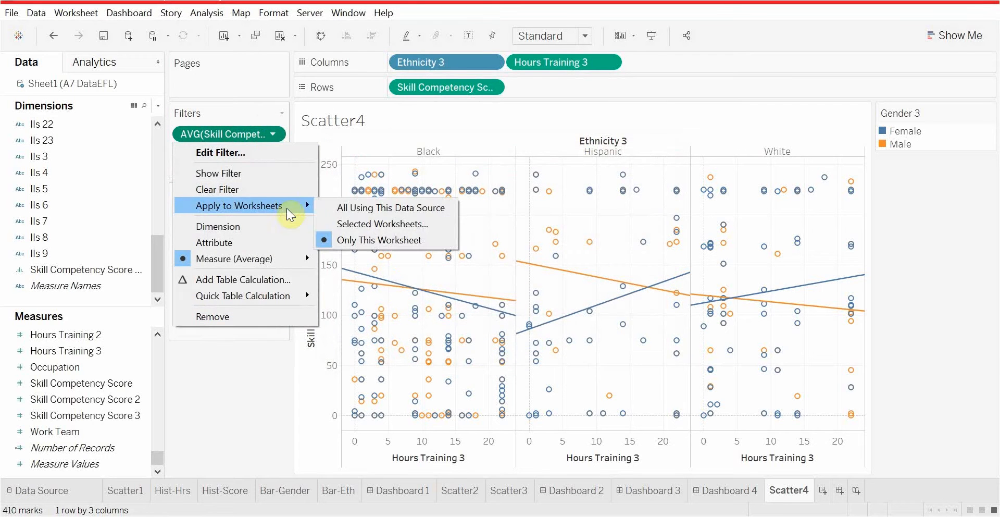
click(339, 241)
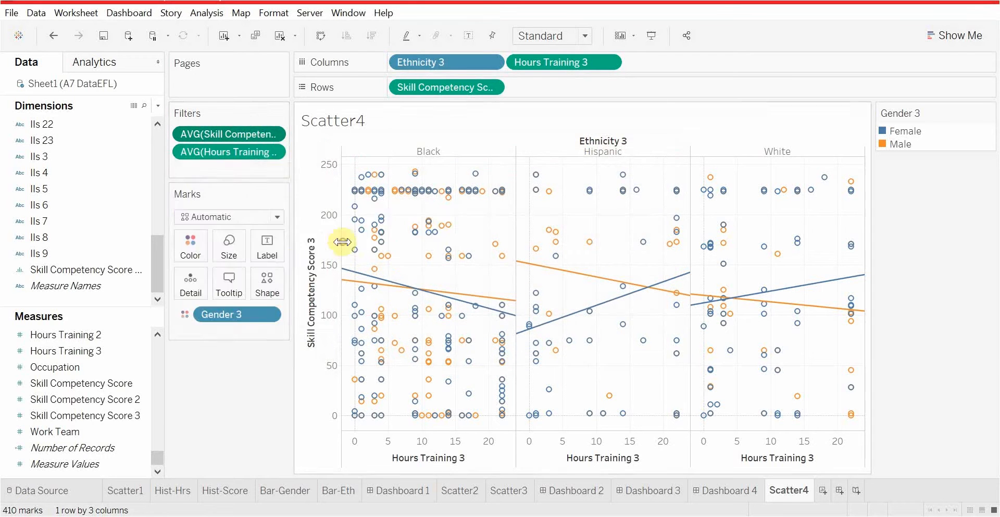
click(274, 136)
click(271, 175)
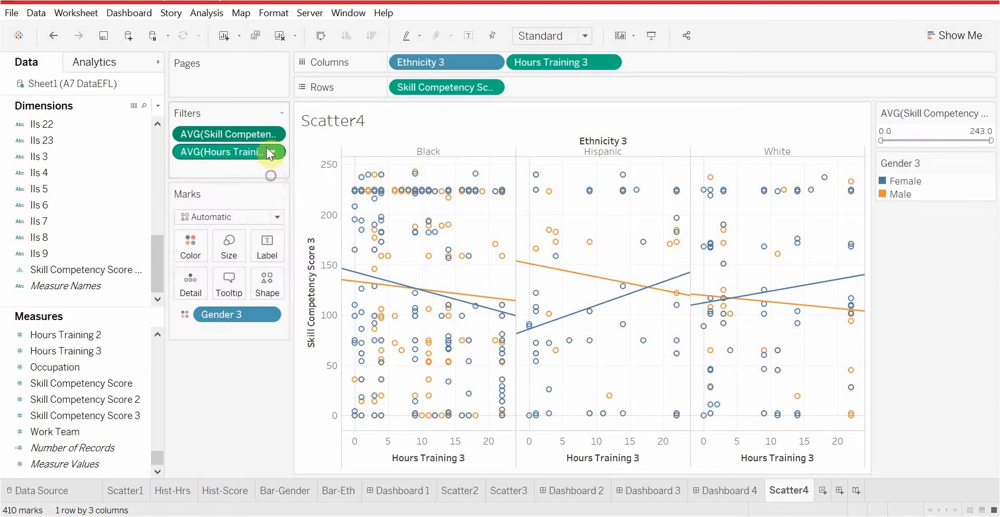
click(273, 152)
click(247, 190)
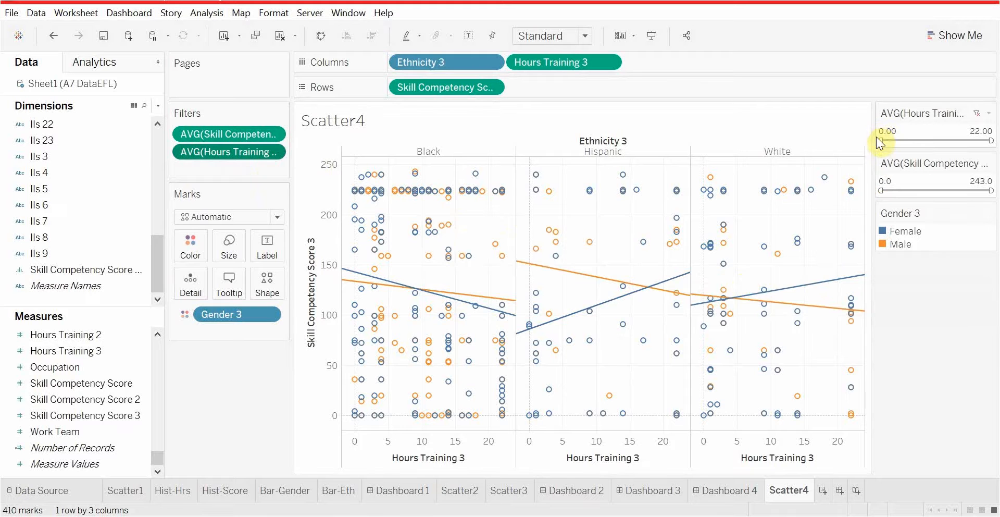
Step: Narrow the average filters to 10–22 for Hours Training 3 and 137–243 for Skill Competency Score 3
drag(880, 140, 928, 140)
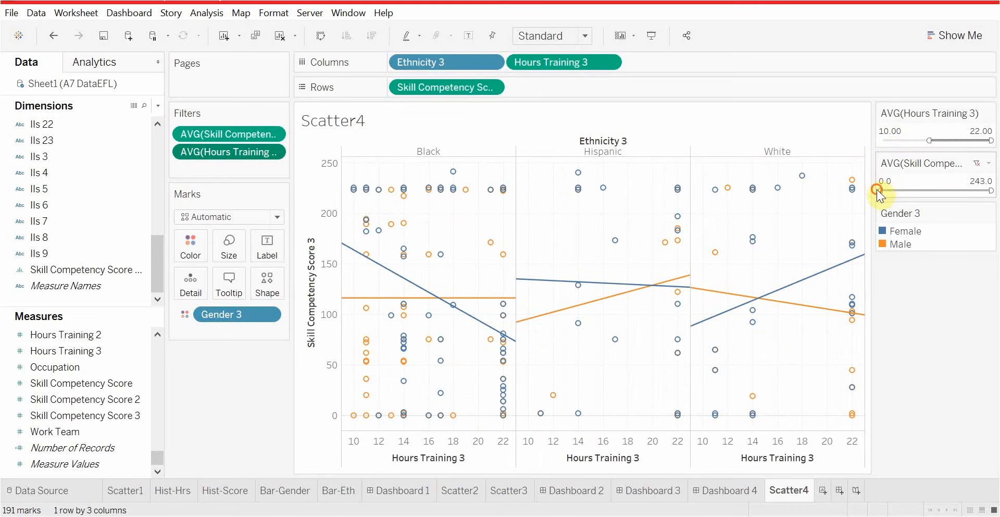
drag(879, 189, 928, 188)
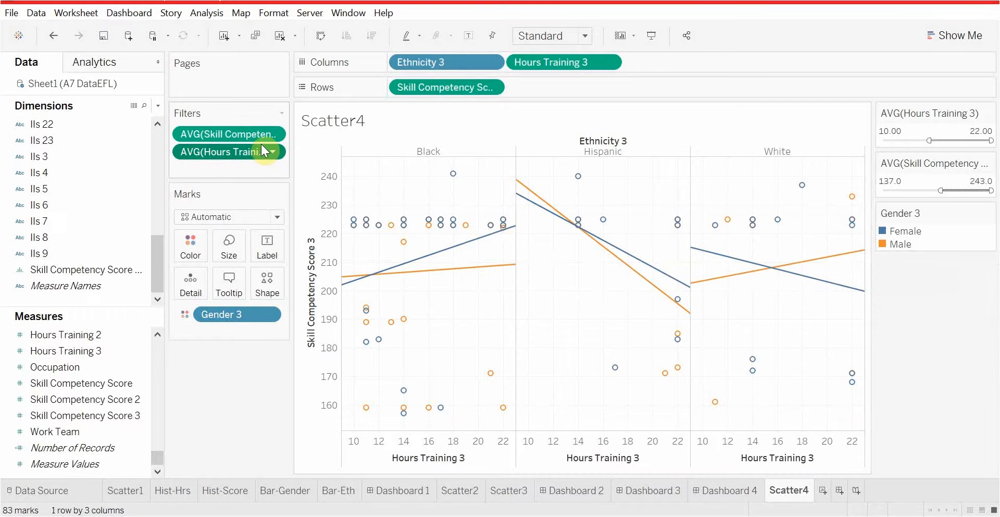
Step: Hide the interactive filter controls for average Skill Competency Score 3 and average Hours Training 3 on Scatter4
click(273, 134)
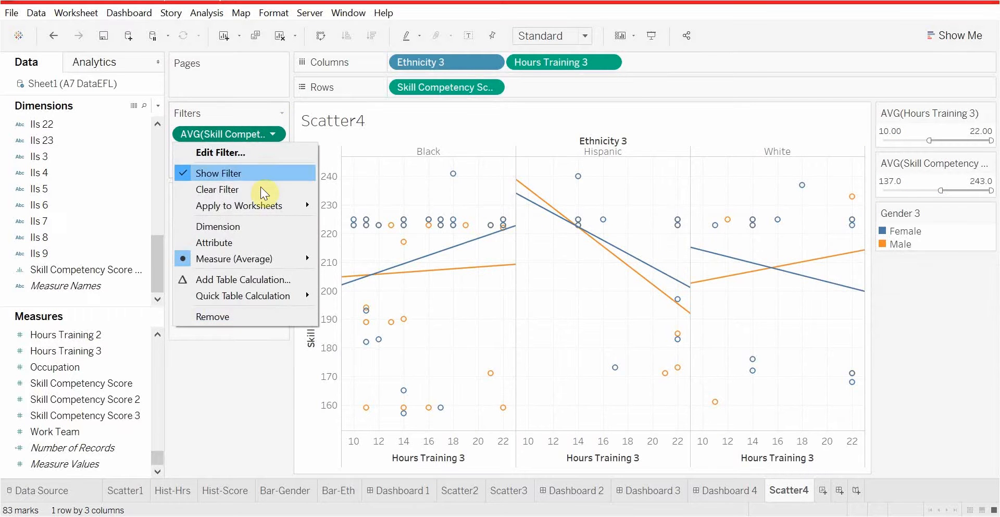
click(257, 172)
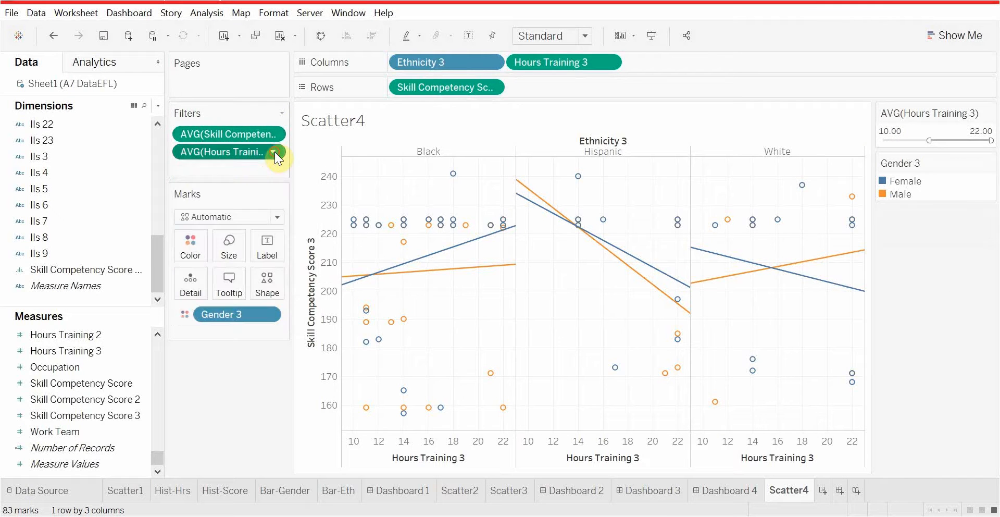
click(274, 152)
click(262, 192)
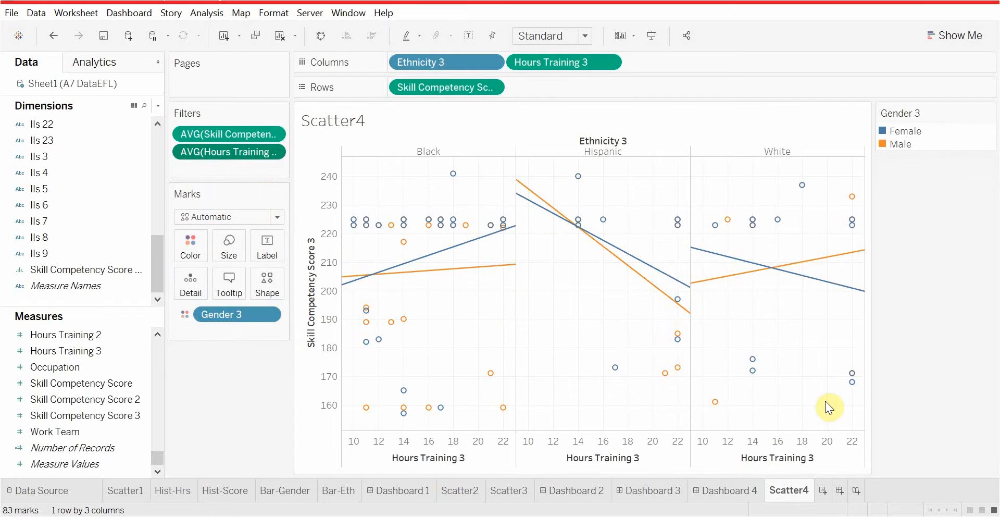
Step: Place Scatter4 on Dashboard 4, with the Hist-Hrs and Hist-Score histograms side by side beneath it
click(718, 490)
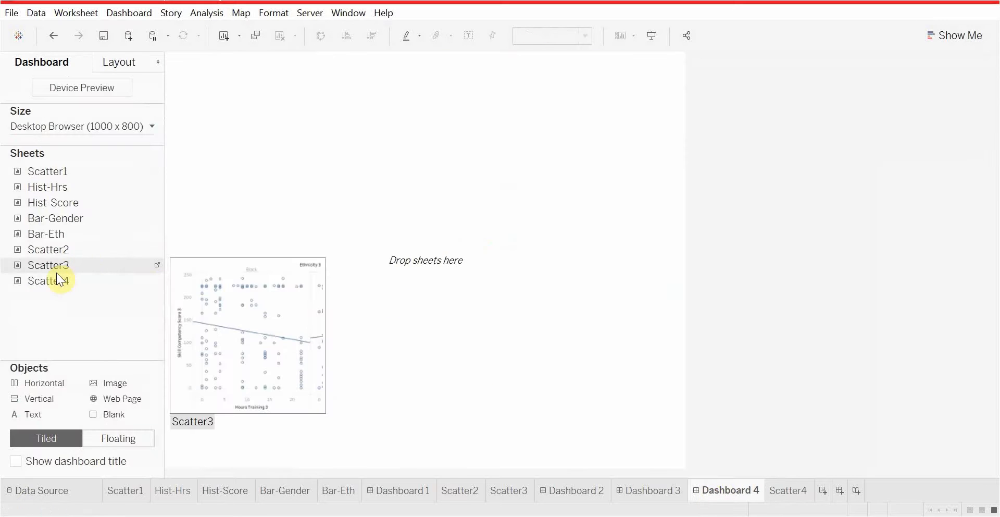
drag(78, 280, 393, 211)
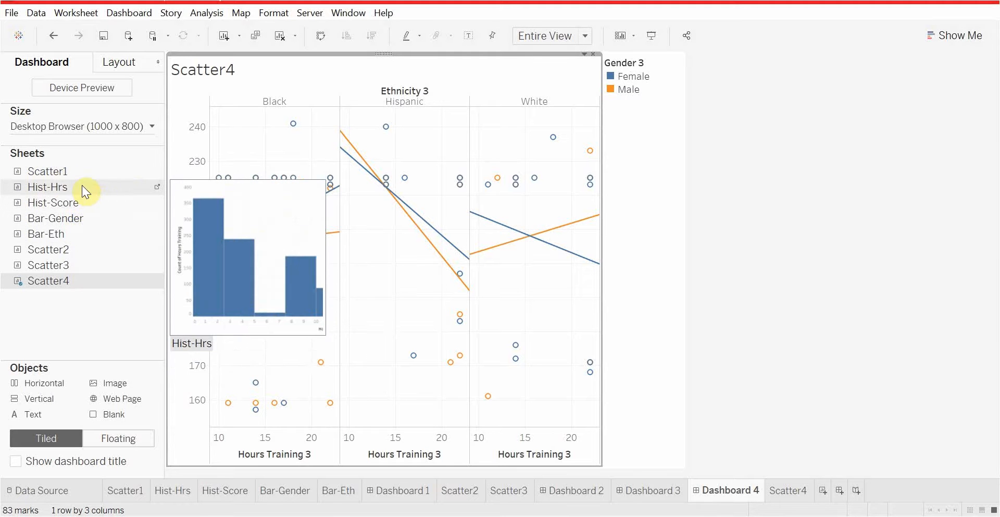
drag(82, 186, 260, 312)
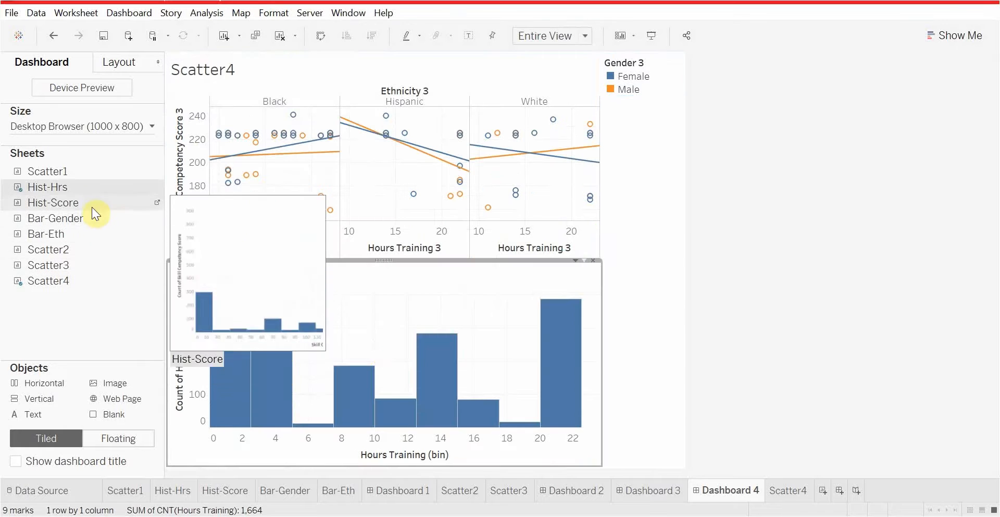
drag(91, 207, 484, 398)
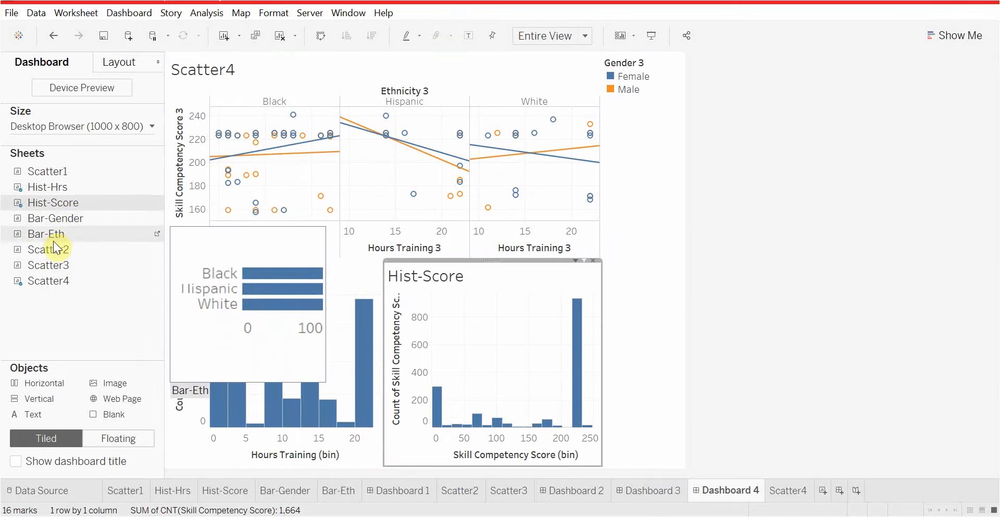
Step: Add the Bar-Gender chart below Hist-Hrs and the Bar-Eth chart below Hist-Score on Dashboard 4
drag(55, 218, 290, 416)
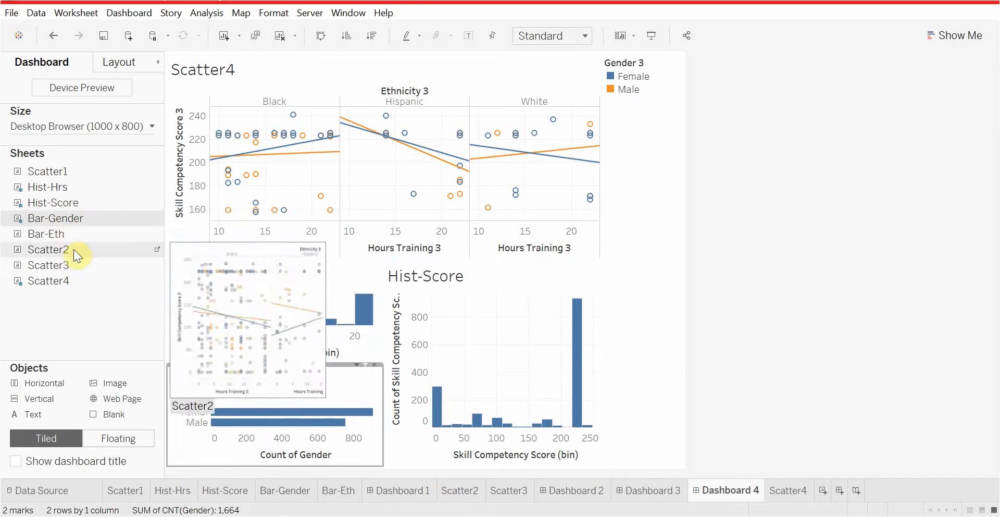
drag(64, 238, 476, 427)
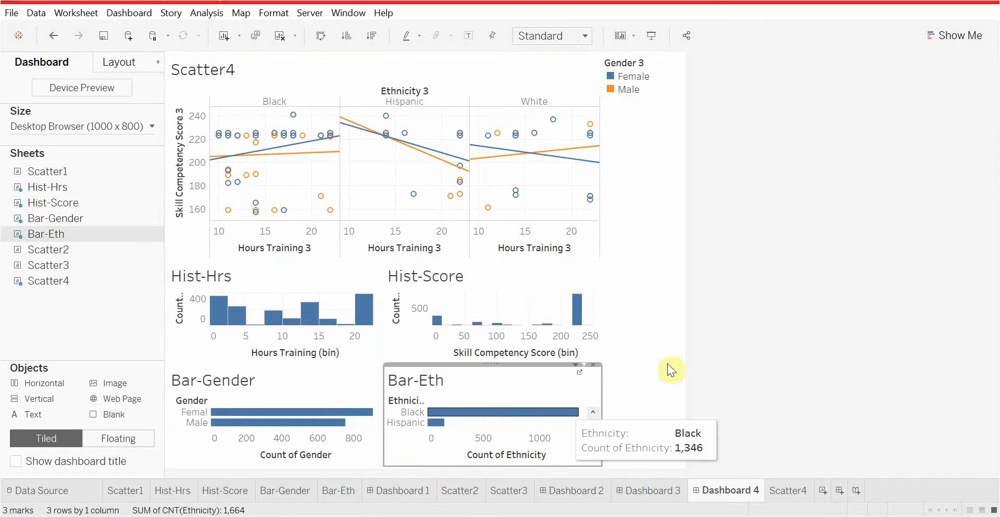
click(652, 299)
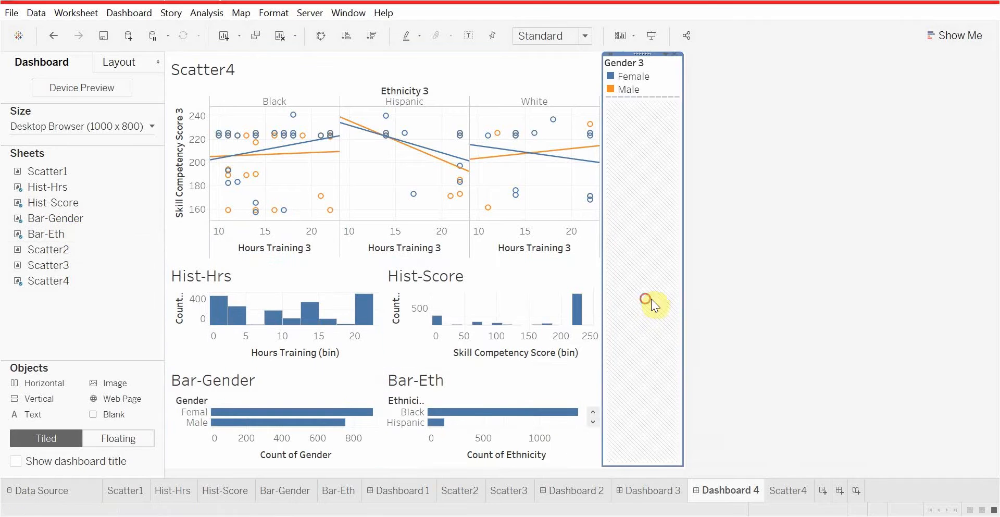
click(639, 60)
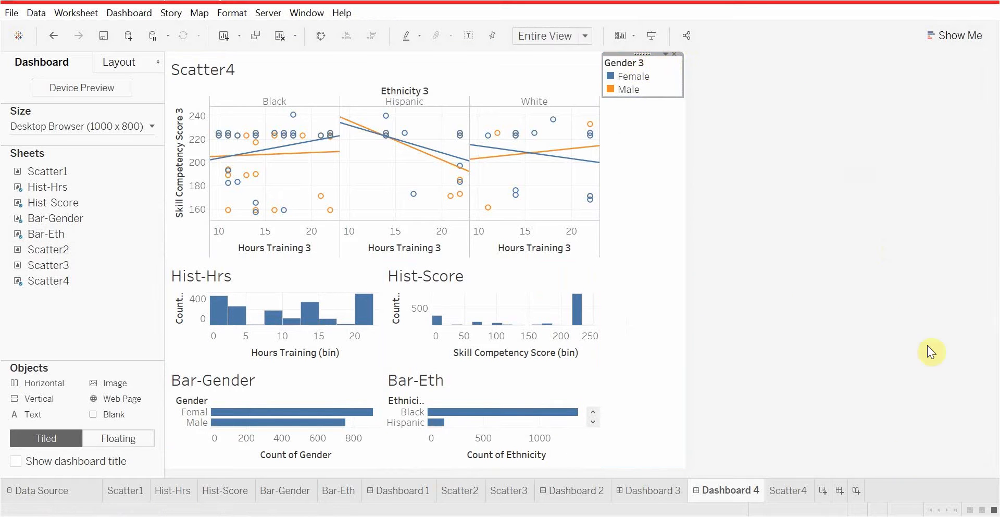
Step: Create a new worksheet after Scatter4, consult Scatter1 for reference, and name the new sheet ScatterA
click(776, 490)
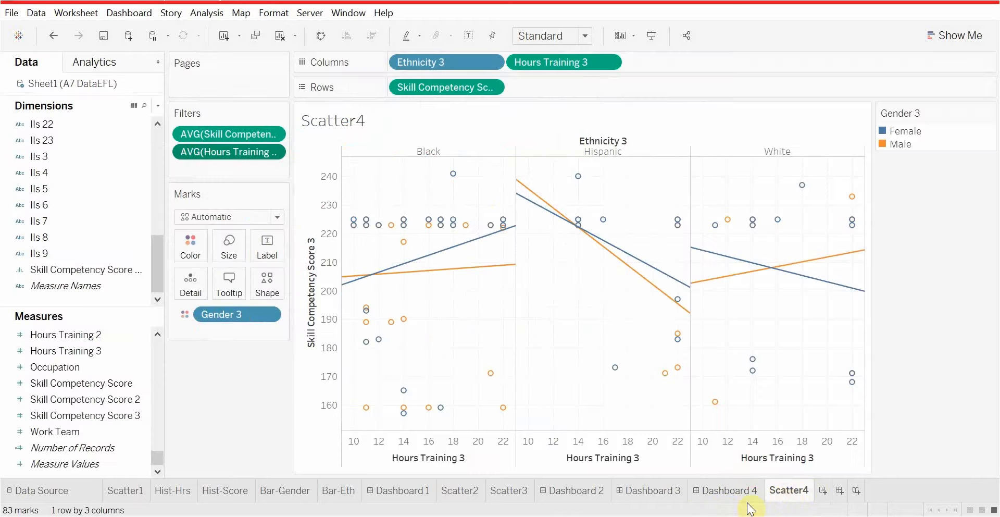
click(824, 489)
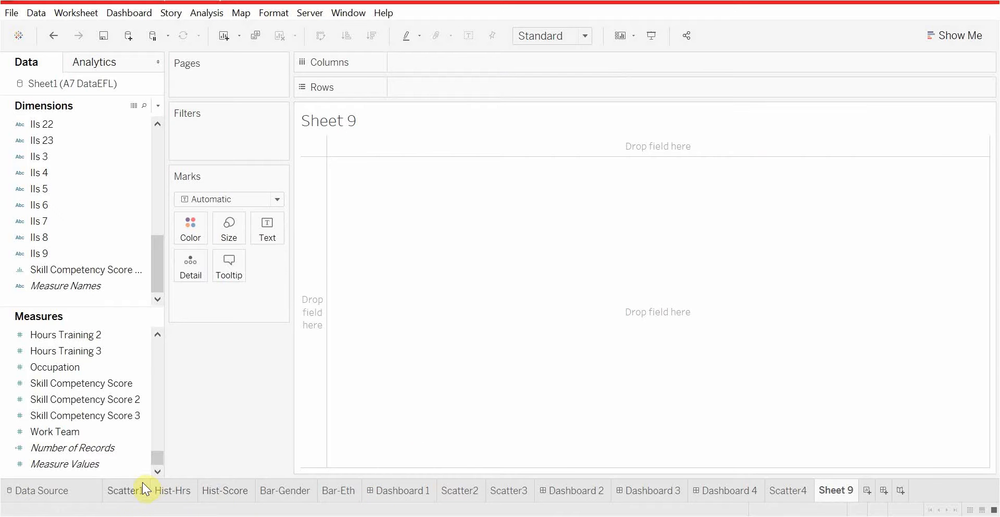
click(131, 490)
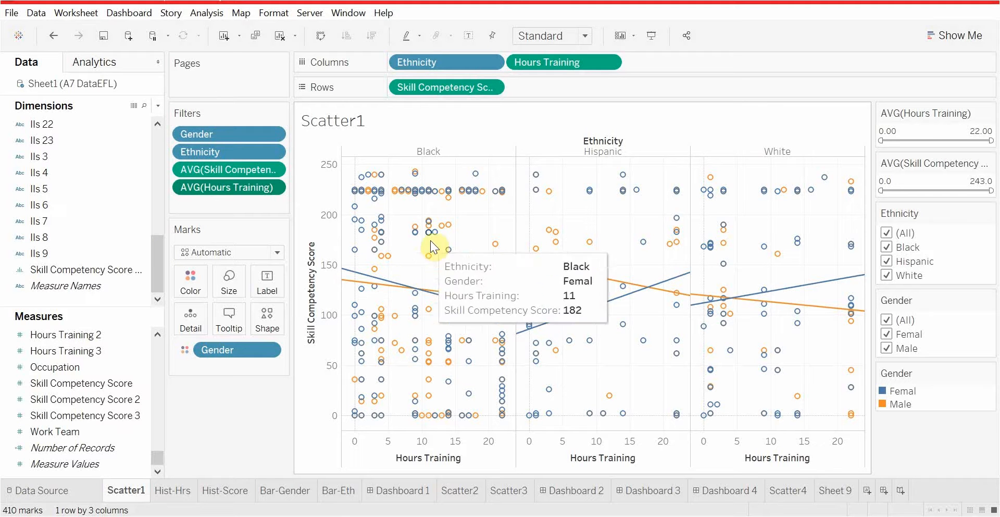
double_click(835, 491)
text(Sc)
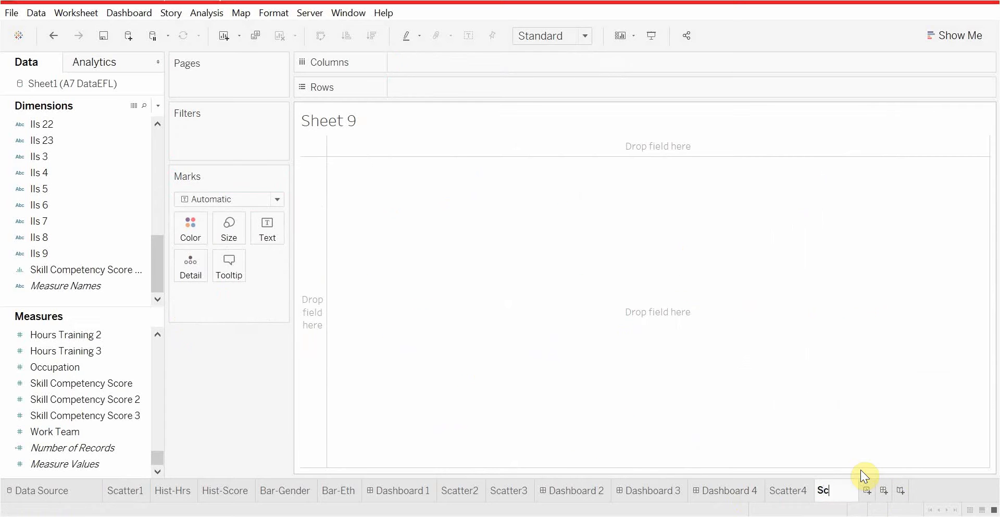
text(atterA)
key(Return)
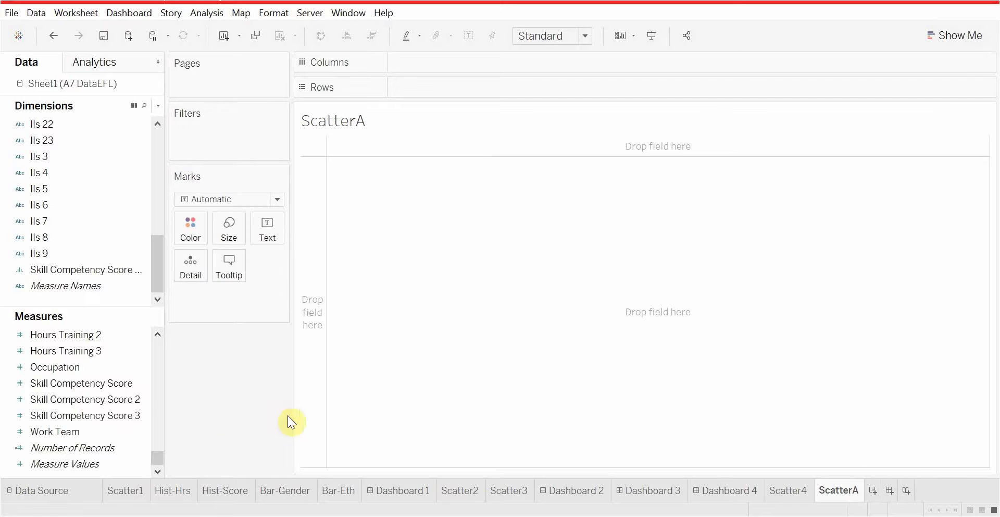
Step: Check Scatter1 again, then plot Skill Competency Score as rows against Hours Training as columns on ScatterA
click(125, 490)
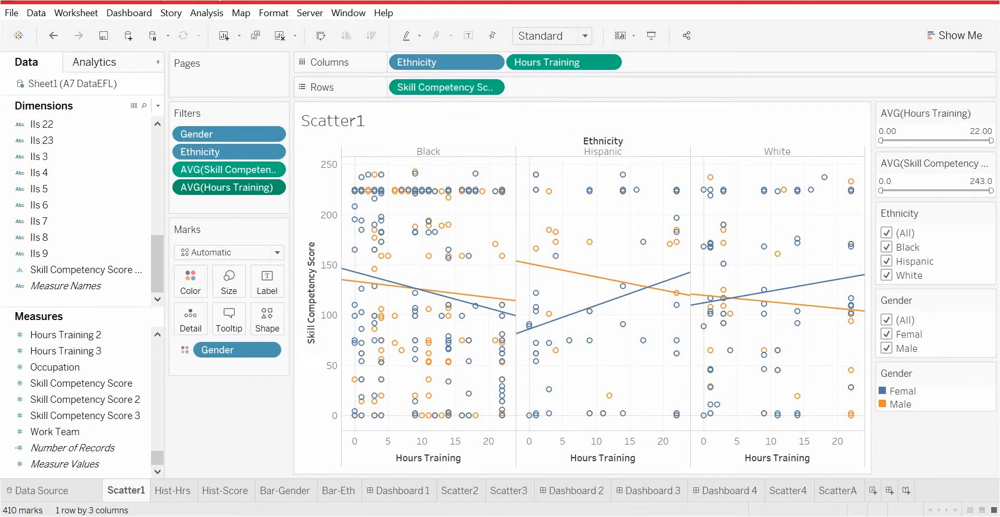
click(834, 491)
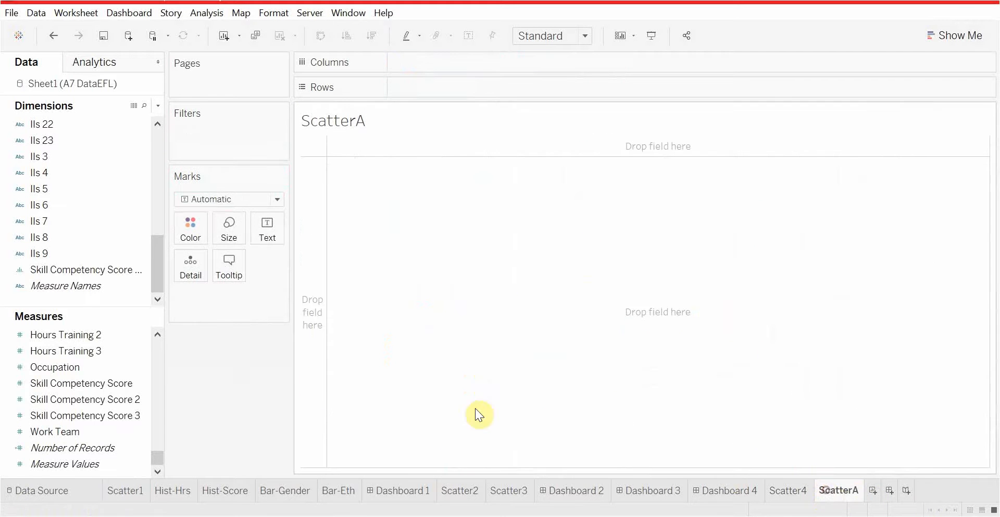
scroll(73, 349, up, 2)
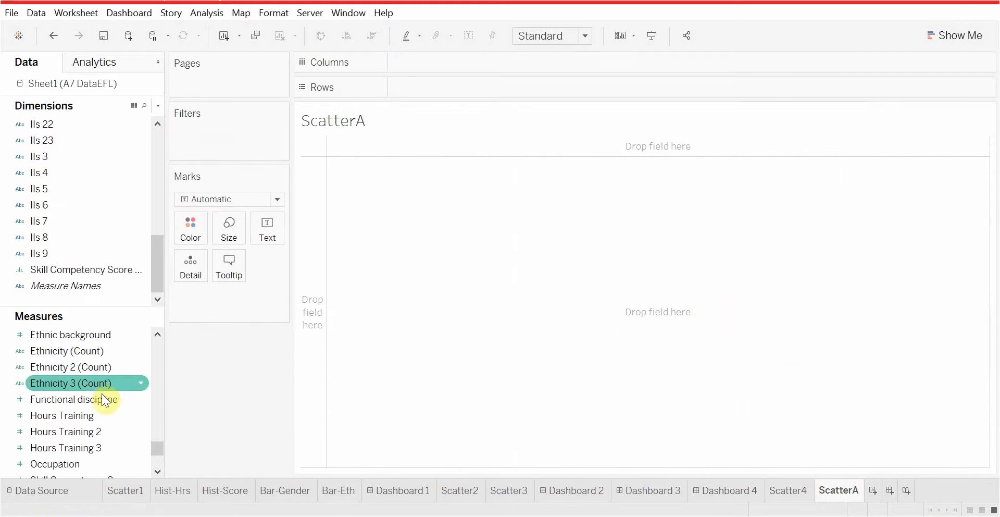
drag(94, 416, 449, 63)
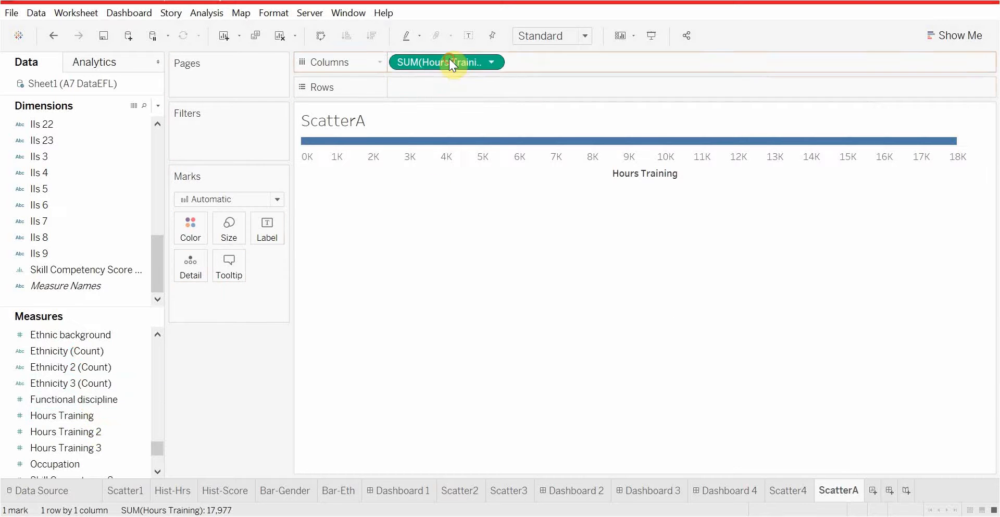
scroll(98, 365, down, 2)
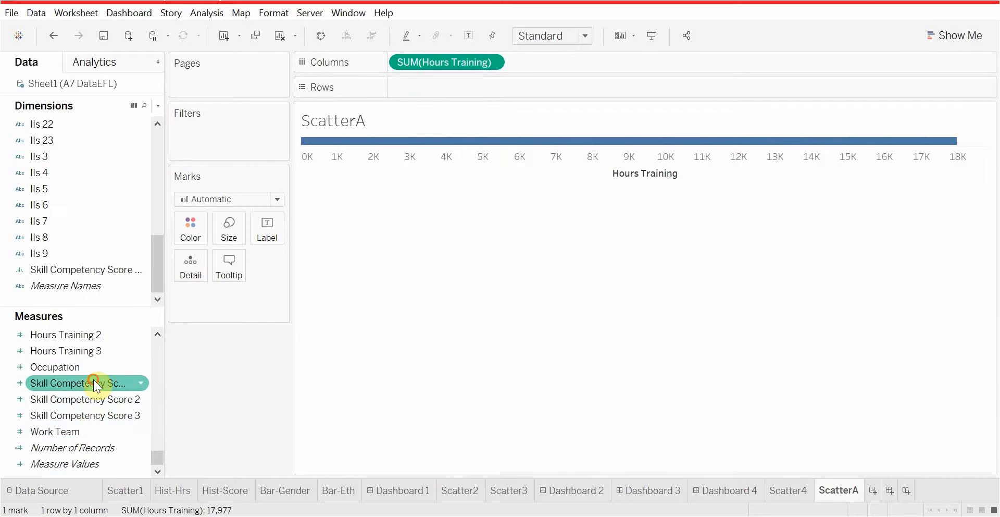
drag(99, 384, 452, 86)
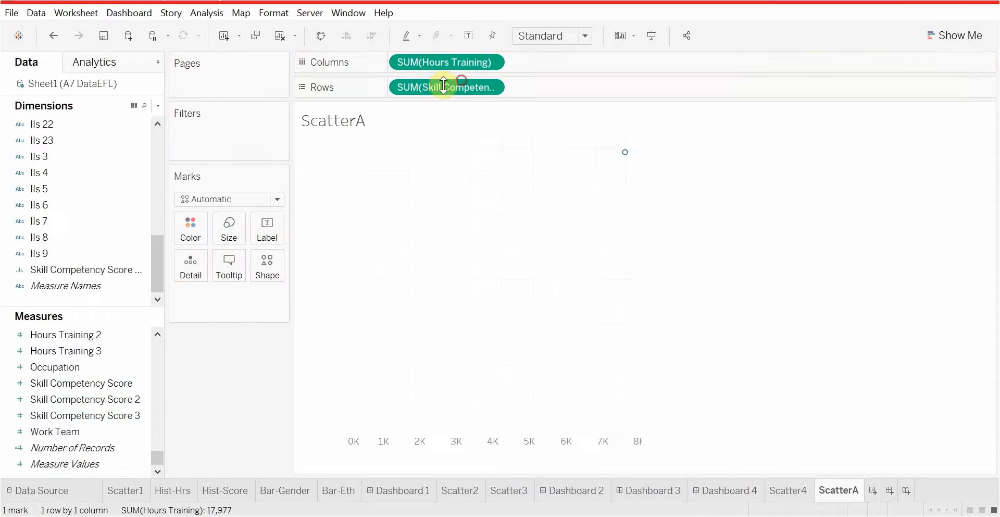
Step: Convert Hours Training and Skill Competency Score to dimensions on ScatterA, and add a linear trend line to the scatter plot
click(491, 62)
click(480, 176)
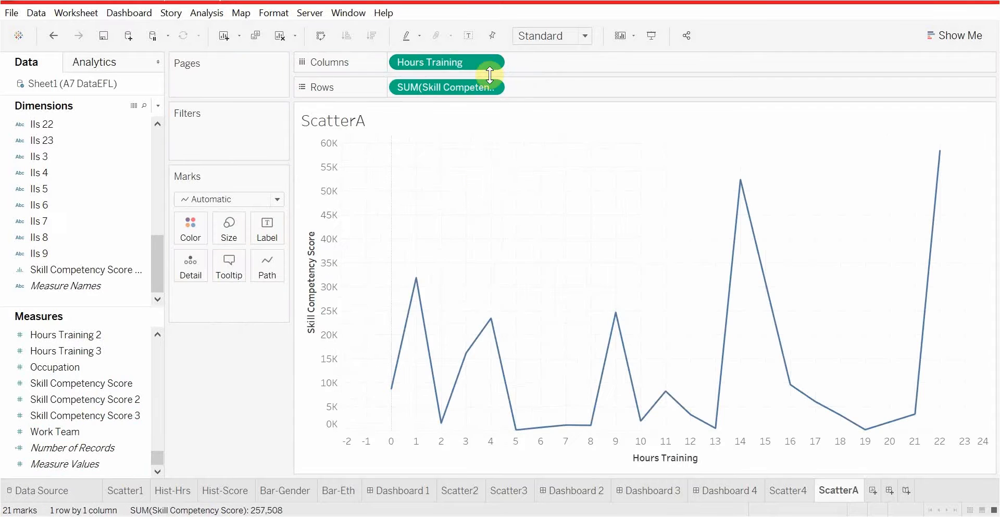
click(493, 90)
click(465, 200)
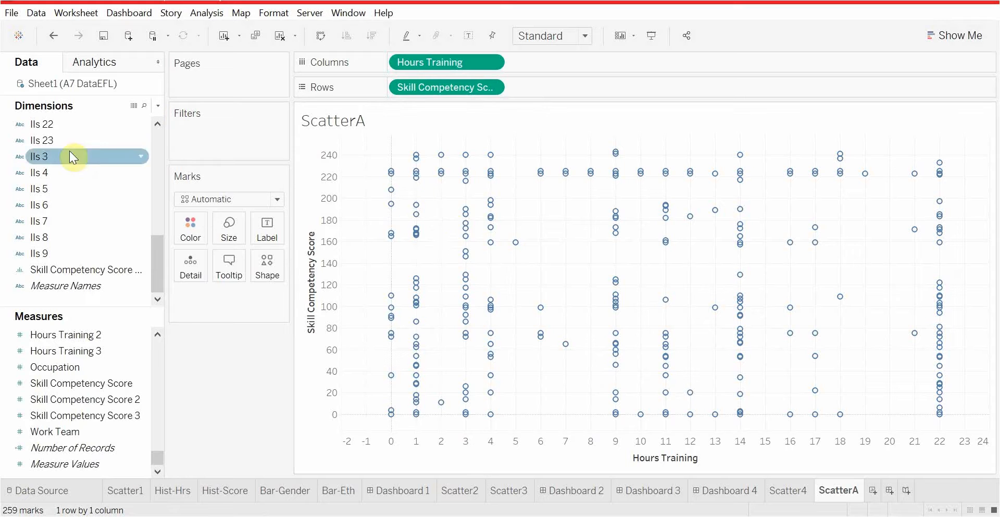
click(94, 67)
drag(52, 254, 424, 162)
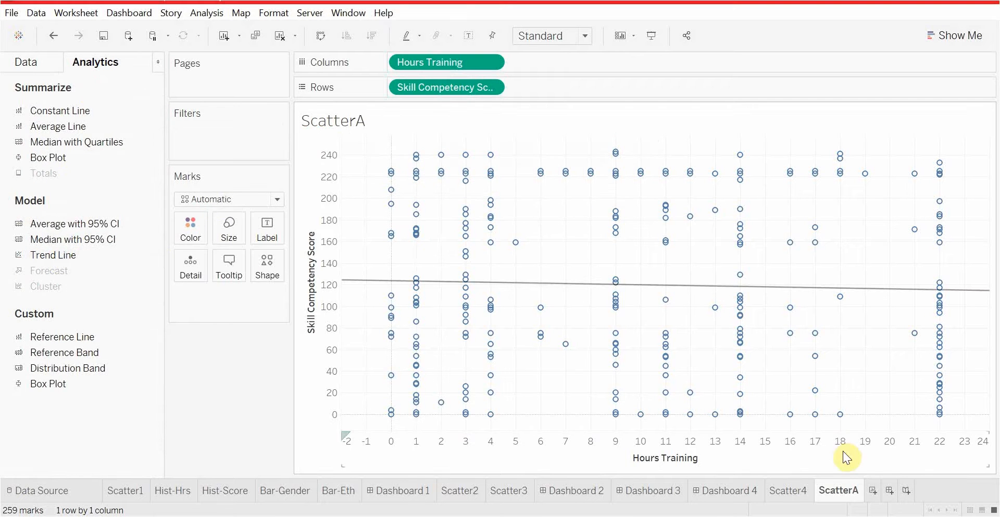
Step: Duplicate the ScatterA worksheet and rename the copy ScatterB
right_click(841, 484)
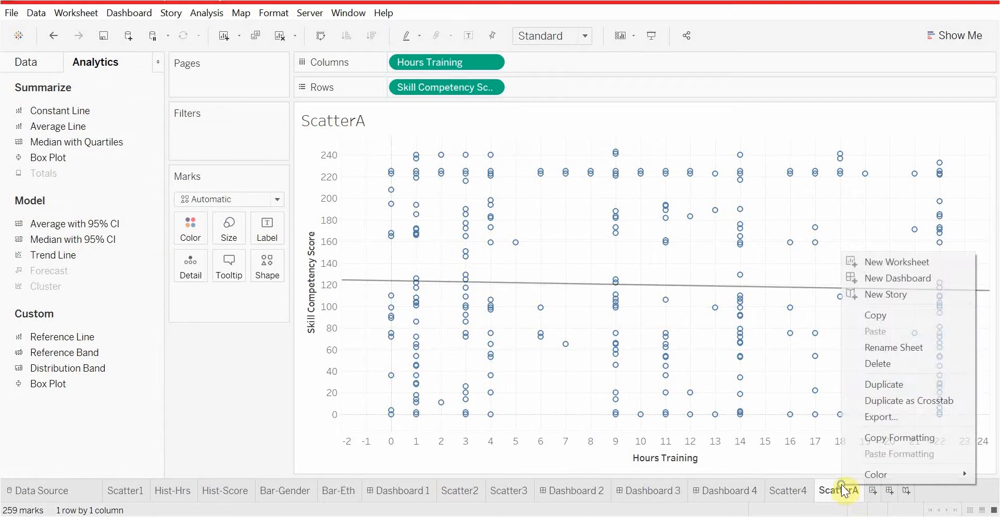
click(880, 385)
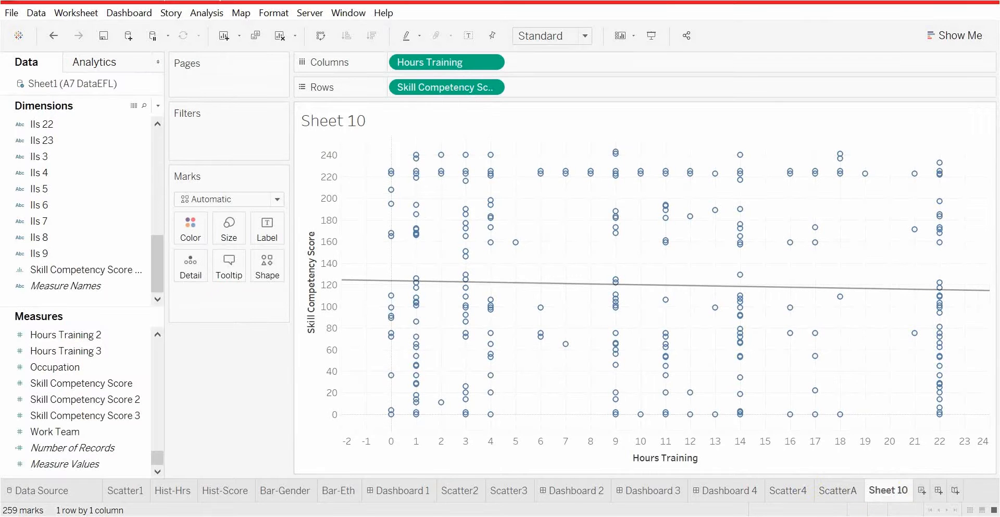
double_click(900, 482)
text(Sc)
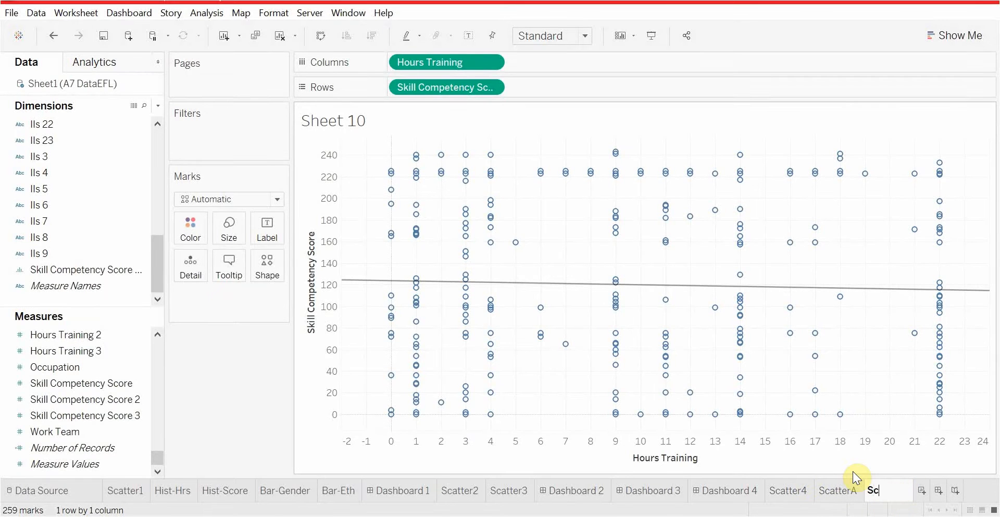
text(atterB)
key(Return)
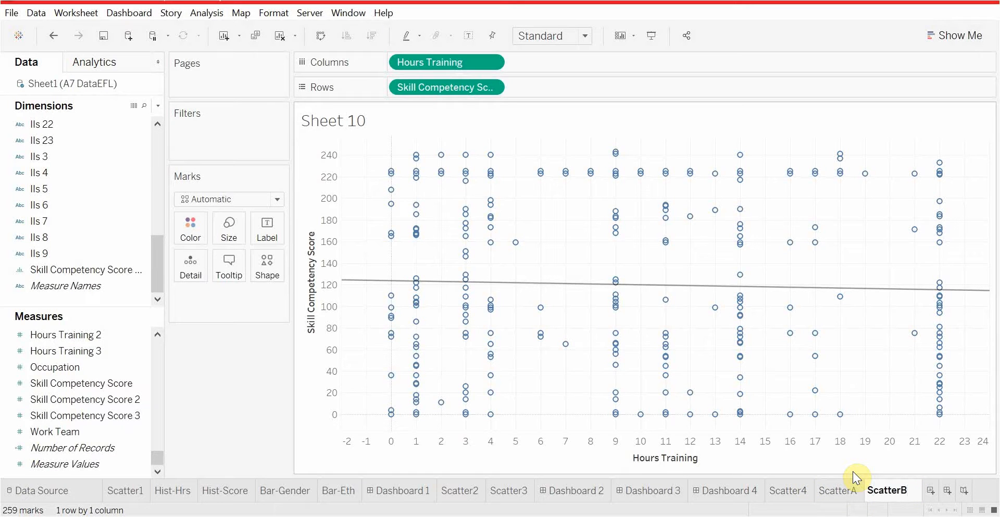
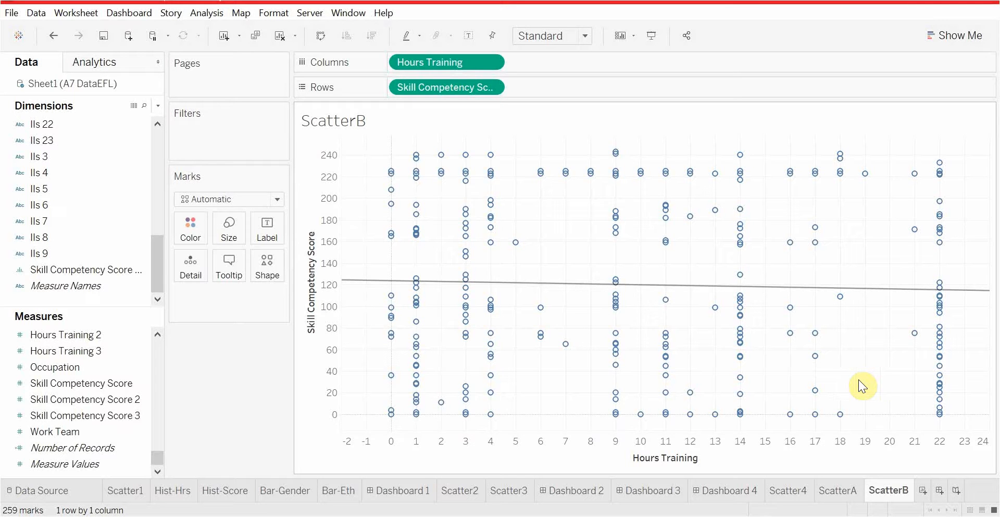
Step: Color the marks and trend lines on ScatterB by the Gender dimension
scroll(73, 172, up, 7)
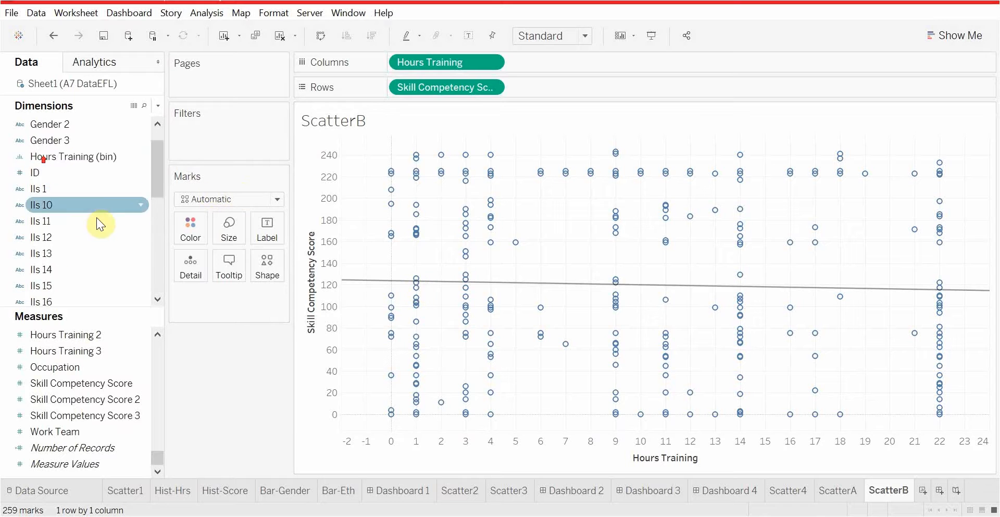
click(80, 138)
drag(80, 137, 198, 226)
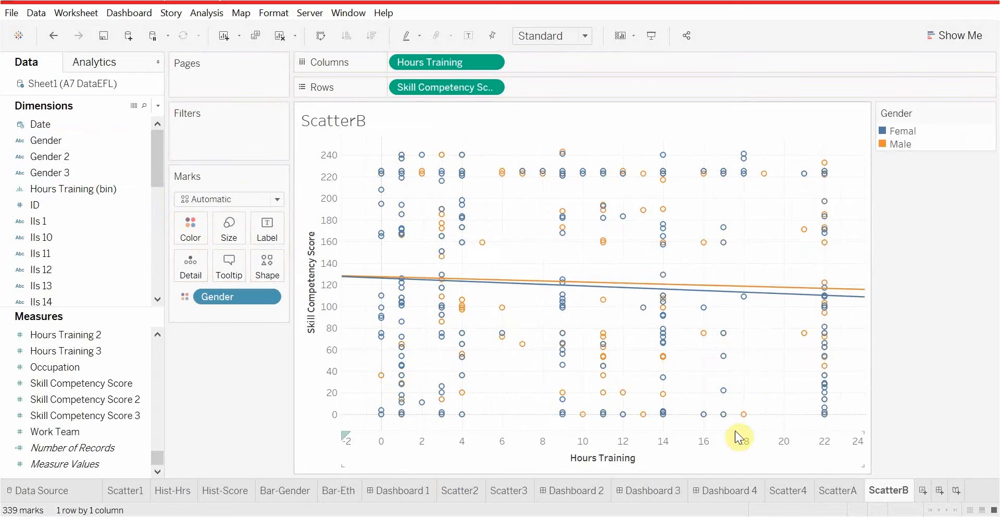
Step: Make another duplicate of the ScatterA worksheet and name it ScatterC
click(836, 489)
right_click(837, 489)
click(886, 390)
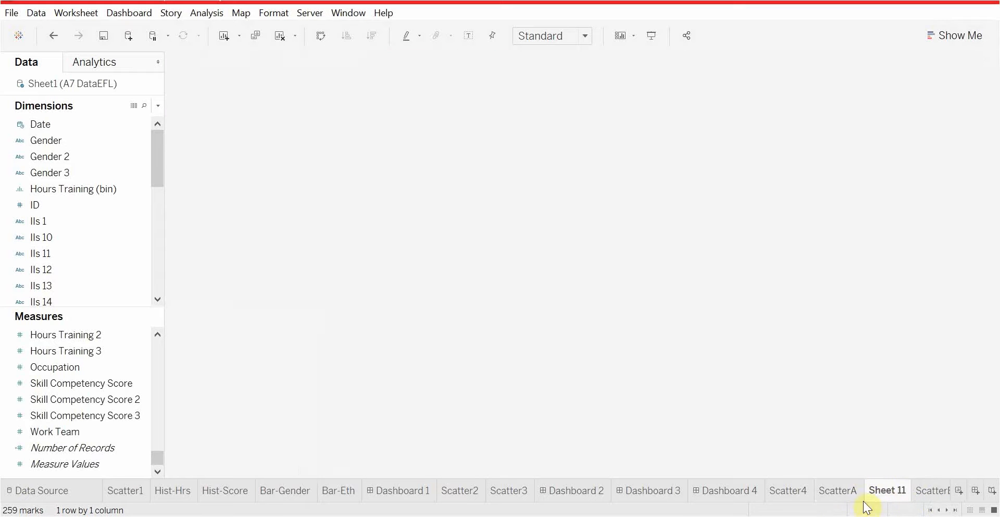
double_click(891, 489)
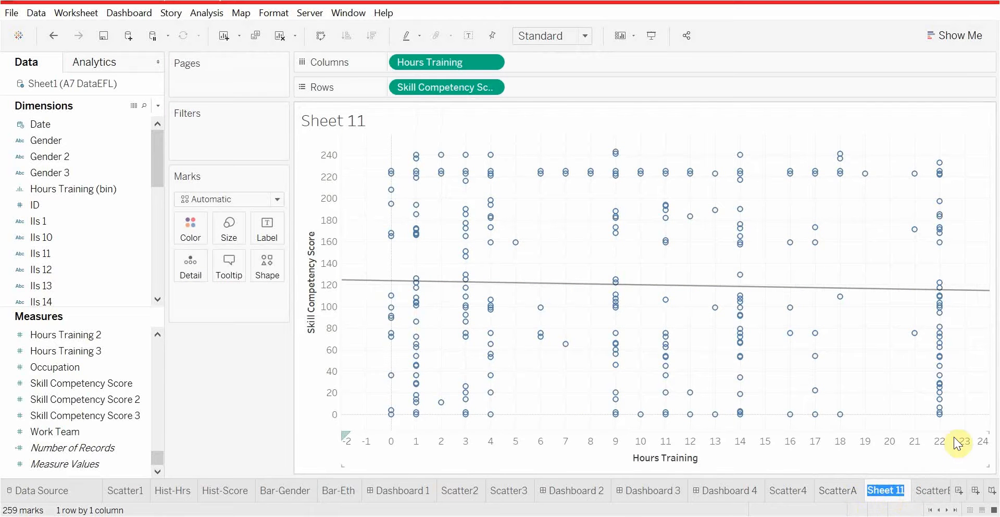
text(ScatterC)
key(Return)
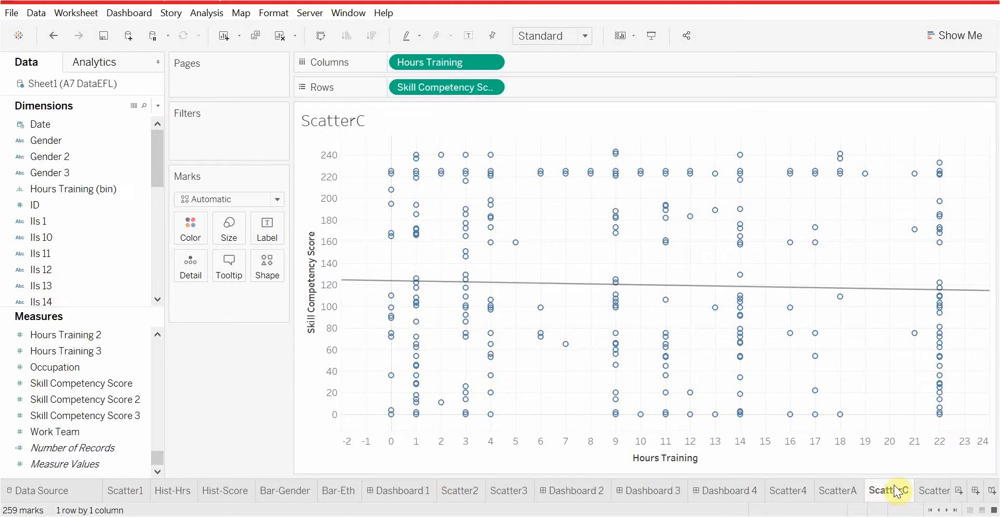
Step: Delete the ScatterC worksheet from the workbook
drag(943, 495, 943, 493)
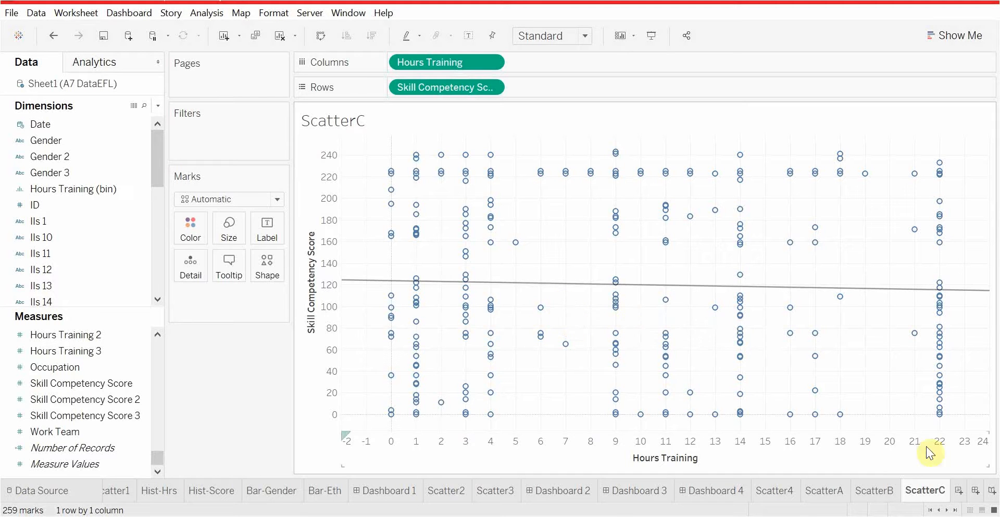
right_click(924, 491)
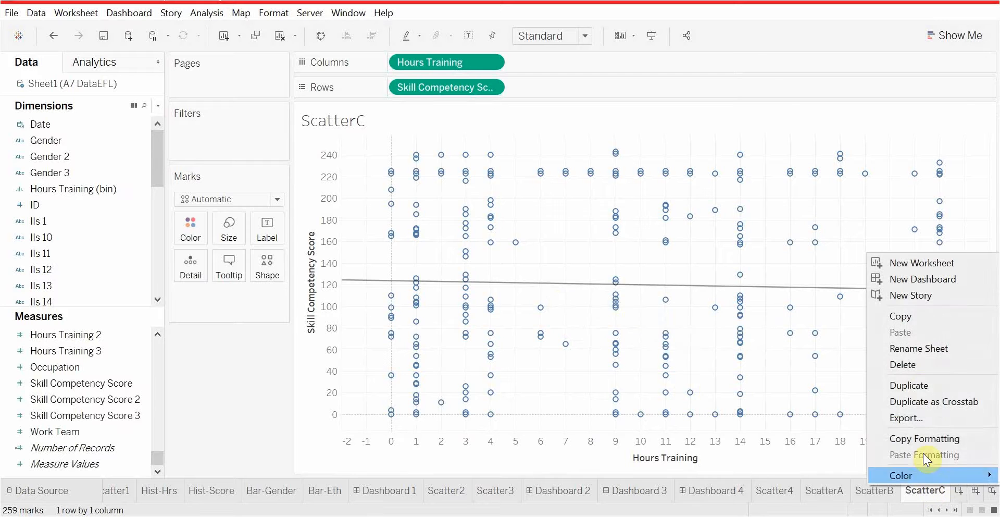
click(914, 363)
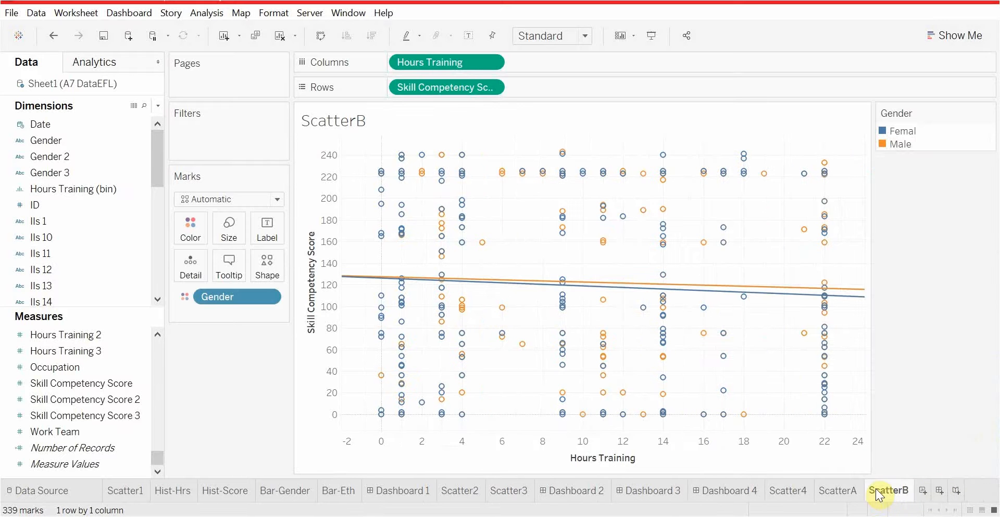
Step: Delete the ScatterB worksheet and move the Scatter4 sheet after ScatterA
right_click(879, 494)
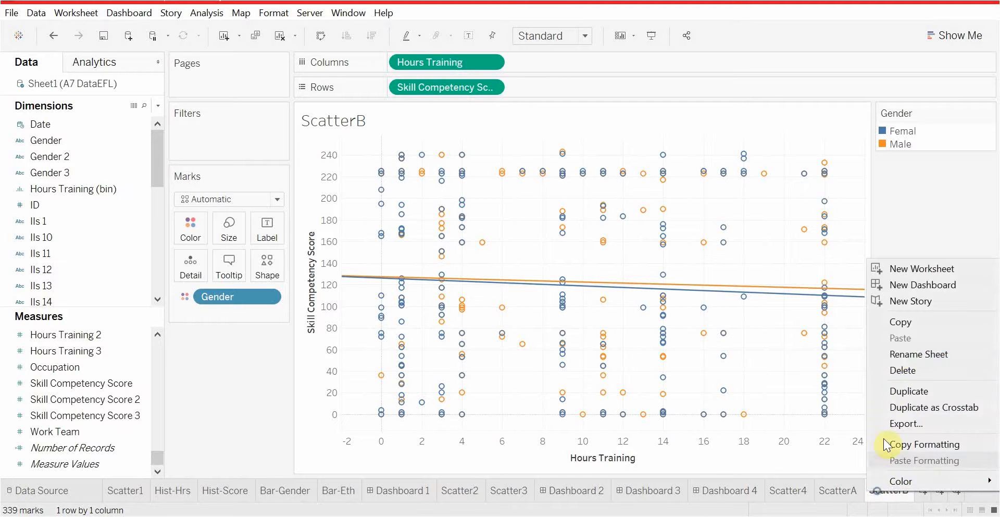
click(906, 369)
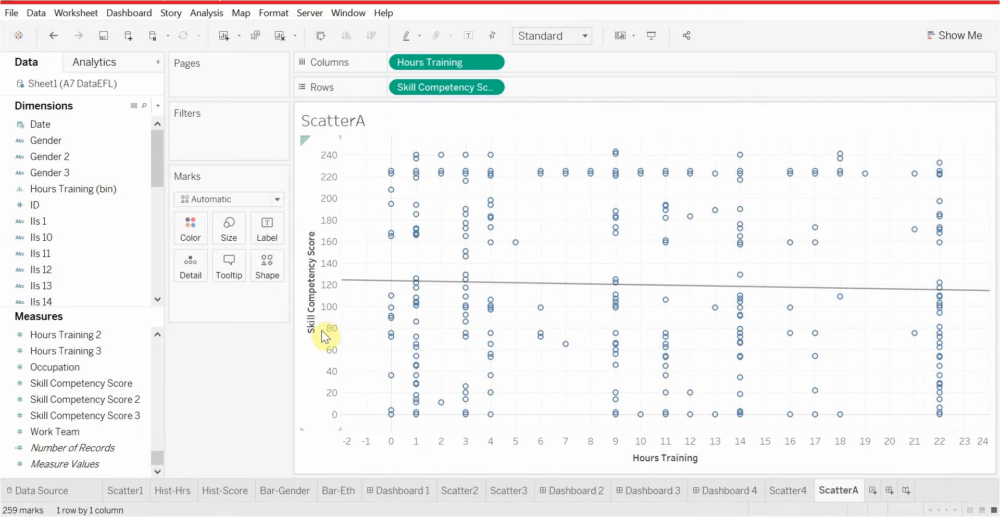
mouse_move(779, 493)
mouse_down()
mouse_move(864, 490)
mouse_move(805, 492)
mouse_move(856, 488)
mouse_up()
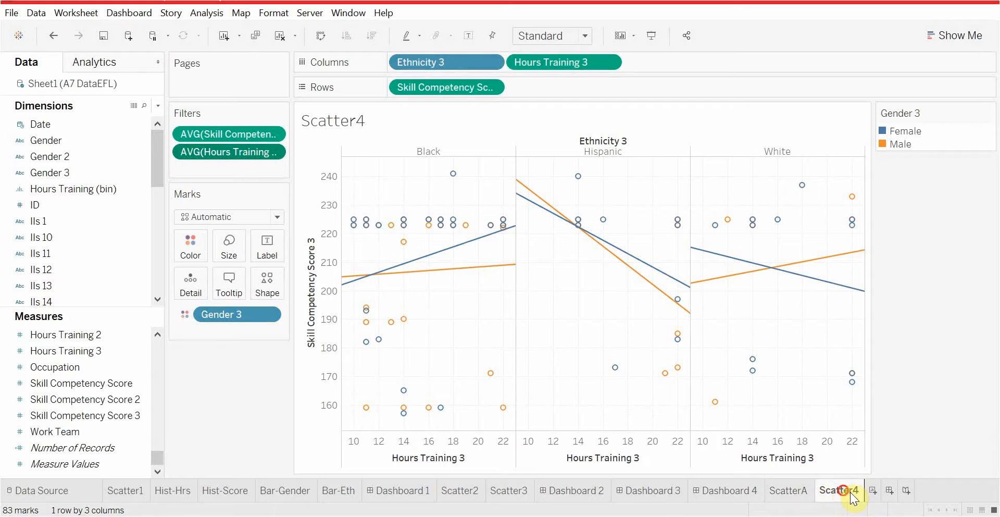
click(788, 491)
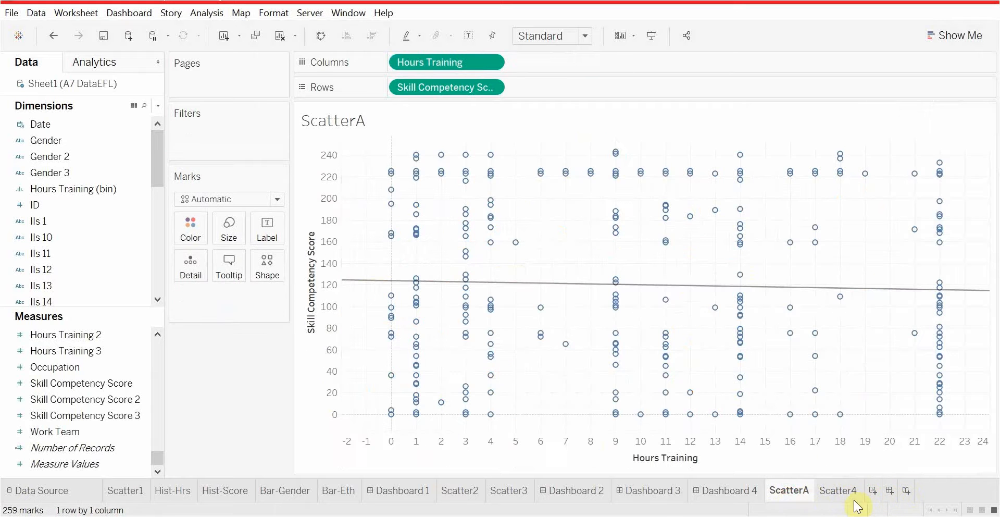
click(840, 495)
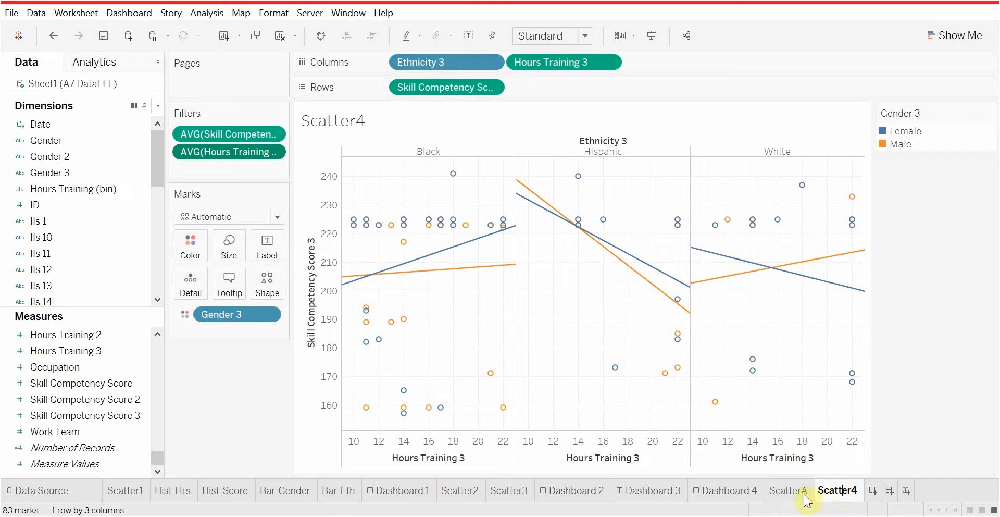
click(704, 497)
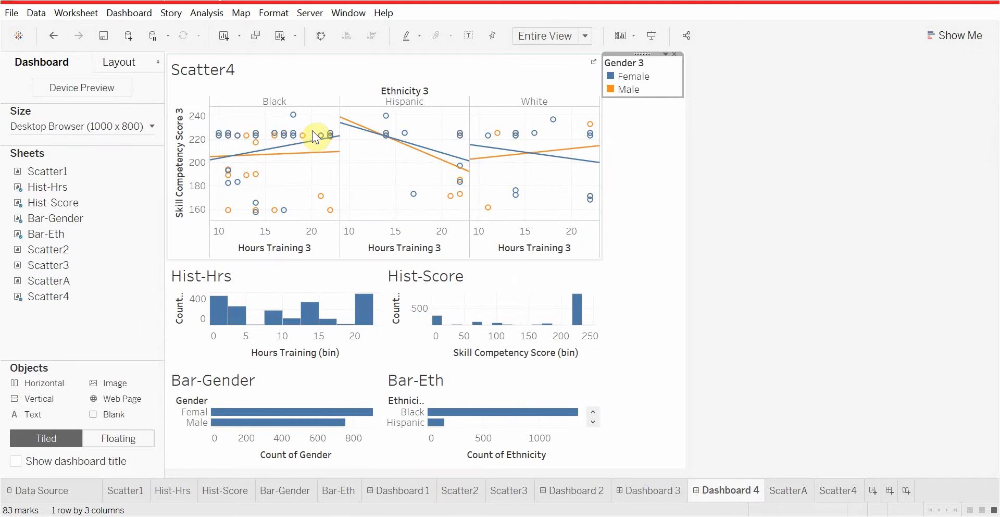
mouse_move(323, 149)
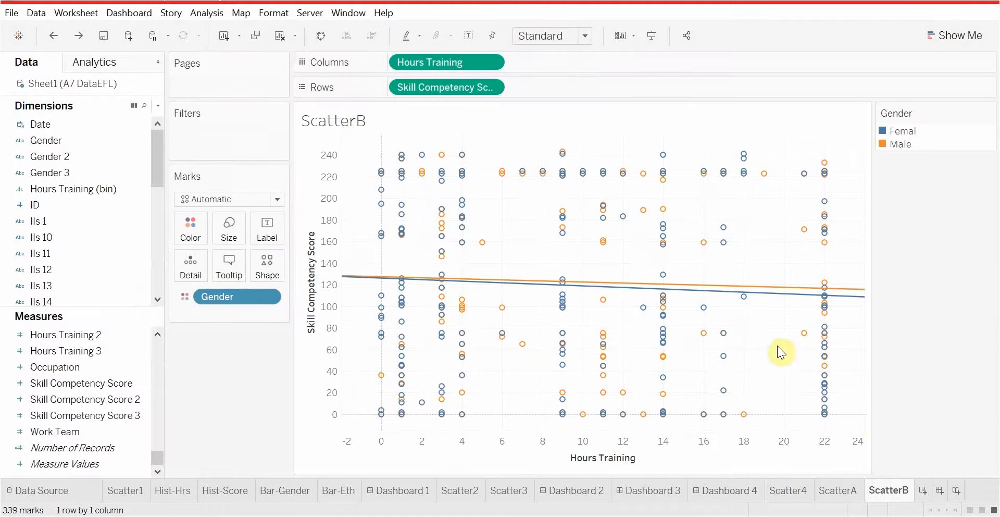
Step: Duplicate the ScatterB worksheet and rename the copy ScatterC
right_click(895, 486)
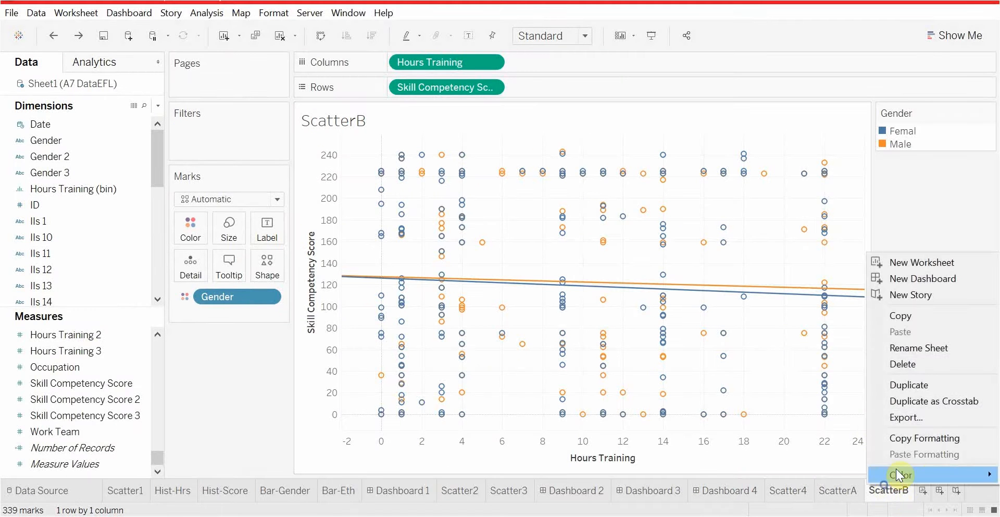
click(952, 383)
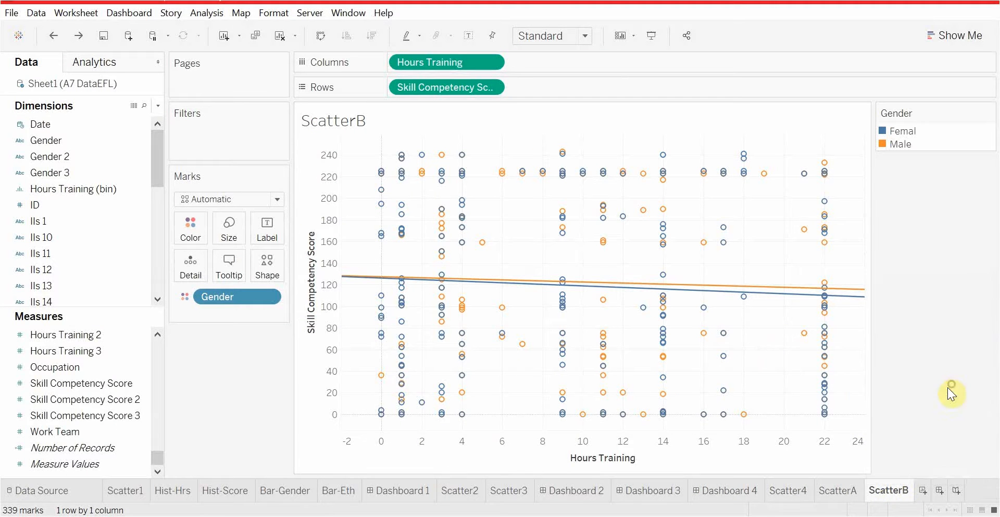
double_click(926, 490)
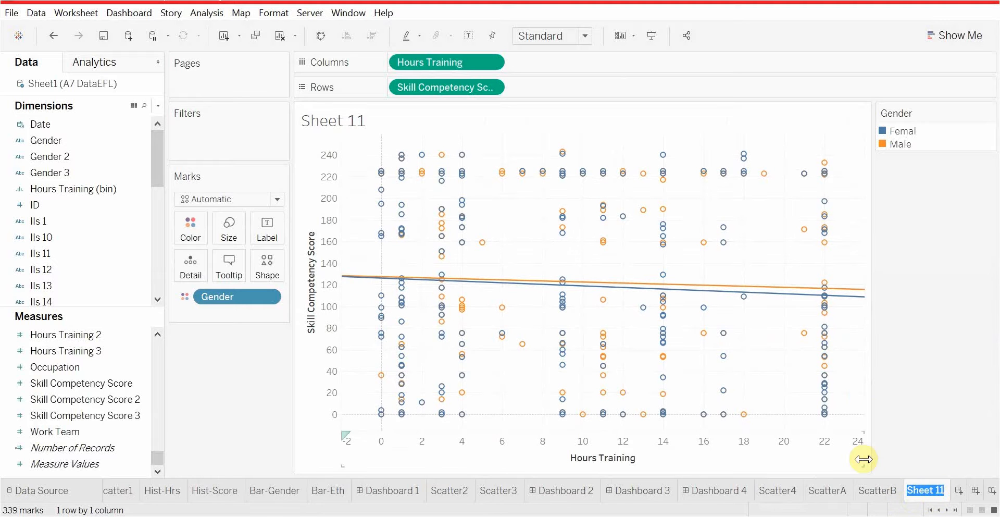
text(ScatterC)
key(Return)
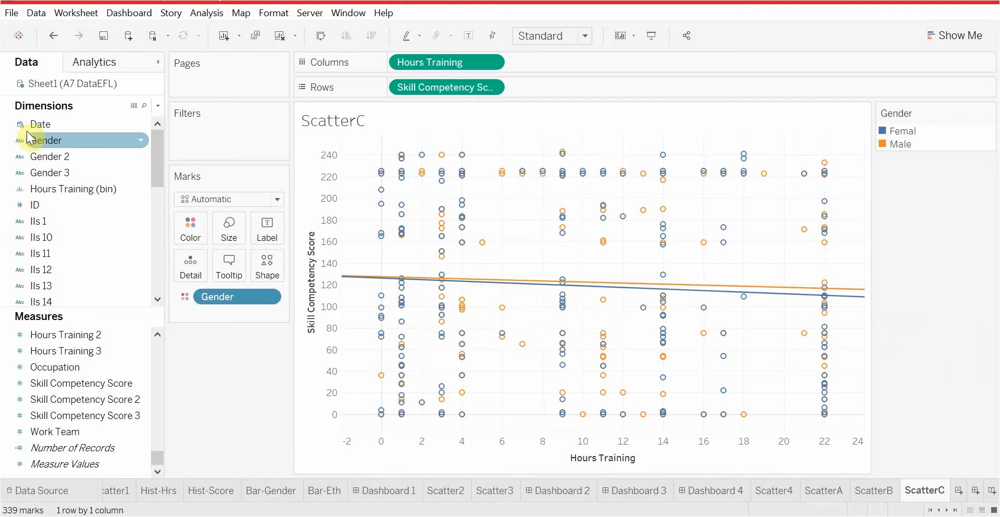
Step: Add Ethnicity (Count) to the columns before Hours Training on ScatterC and convert it to a dimension
scroll(74, 235, down, 6)
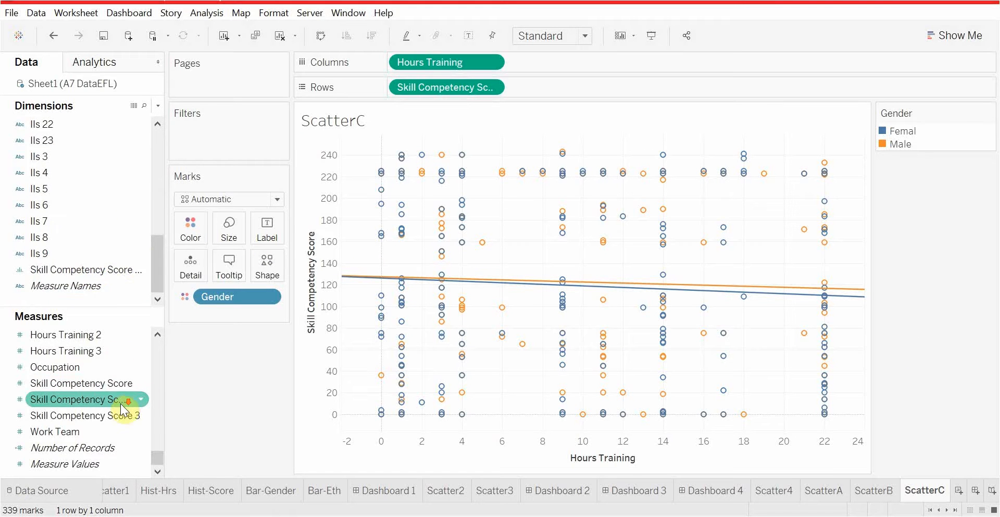
scroll(121, 403, up, 3)
scroll(120, 402, up, 6)
scroll(127, 401, down, 13)
scroll(140, 399, up, 3)
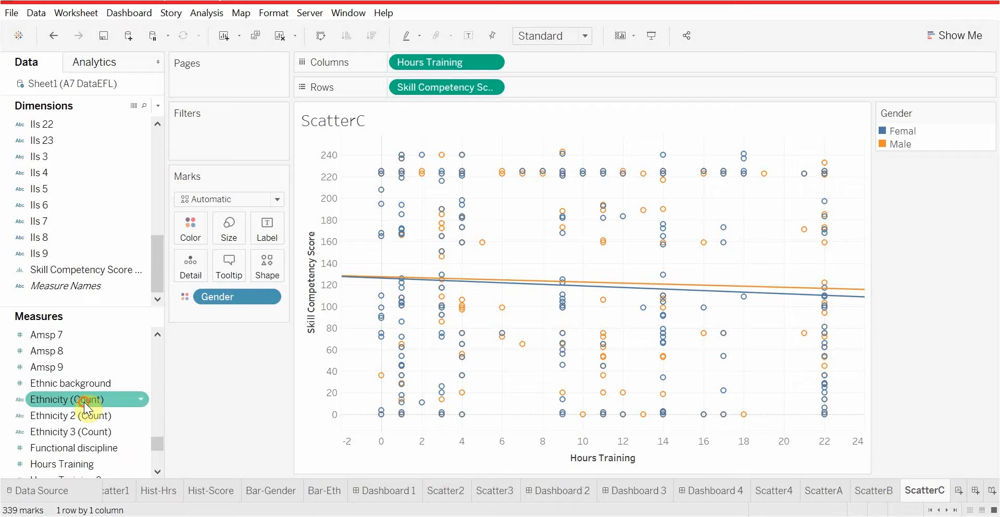
mouse_move(84, 402)
mouse_down()
mouse_move(424, 229)
mouse_move(412, 28)
mouse_move(367, 60)
mouse_move(409, 77)
mouse_move(398, 64)
mouse_up()
click(491, 62)
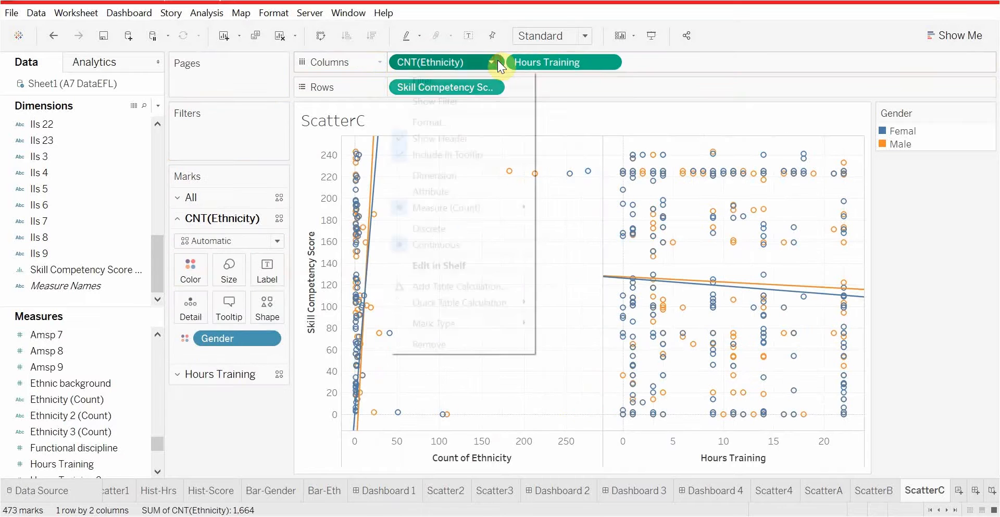
click(467, 176)
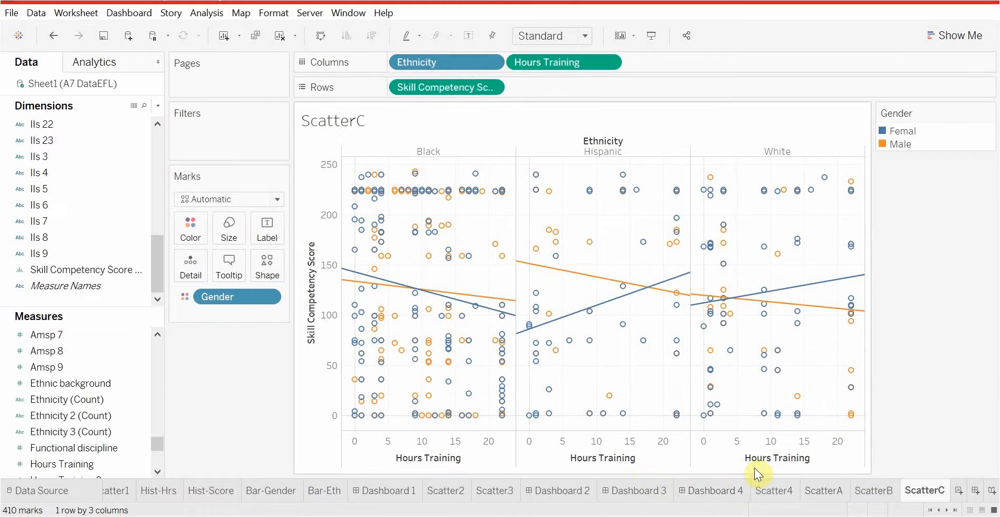
Step: Compare the scatter plots on Scatter1, ScatterA, ScatterB and ScatterC
click(822, 489)
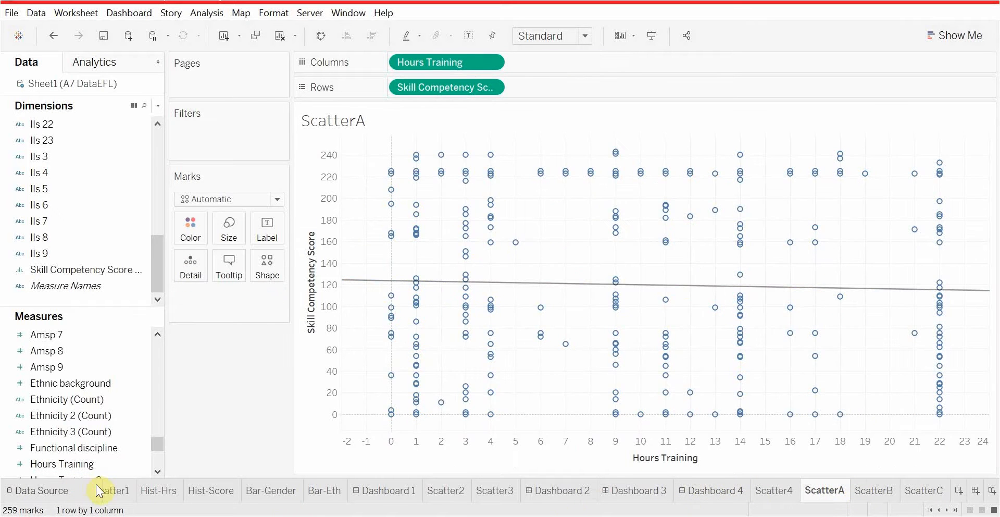
click(116, 491)
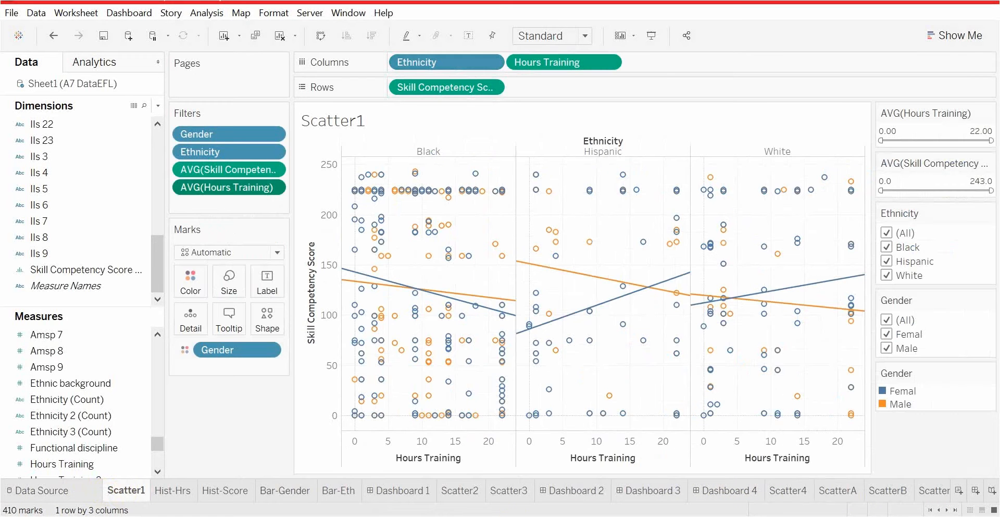
click(829, 491)
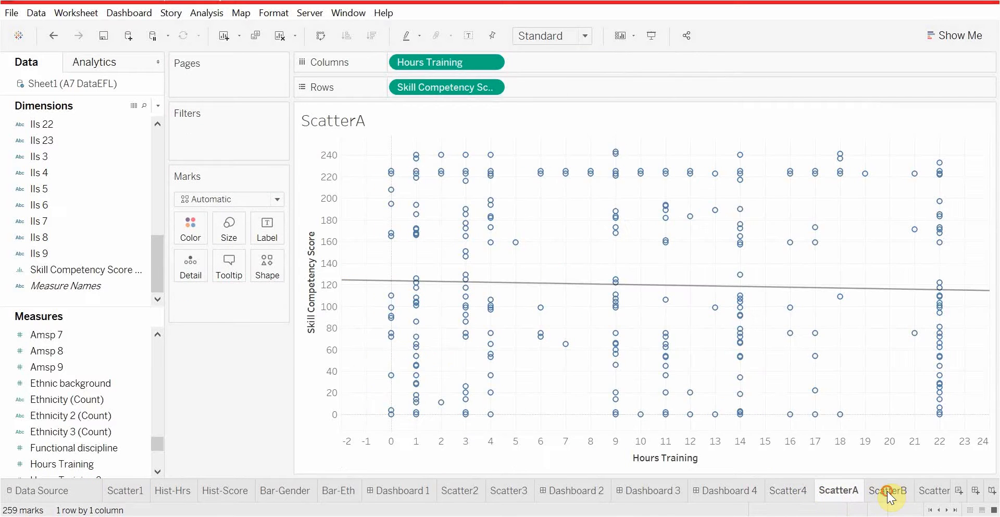
click(887, 490)
click(935, 494)
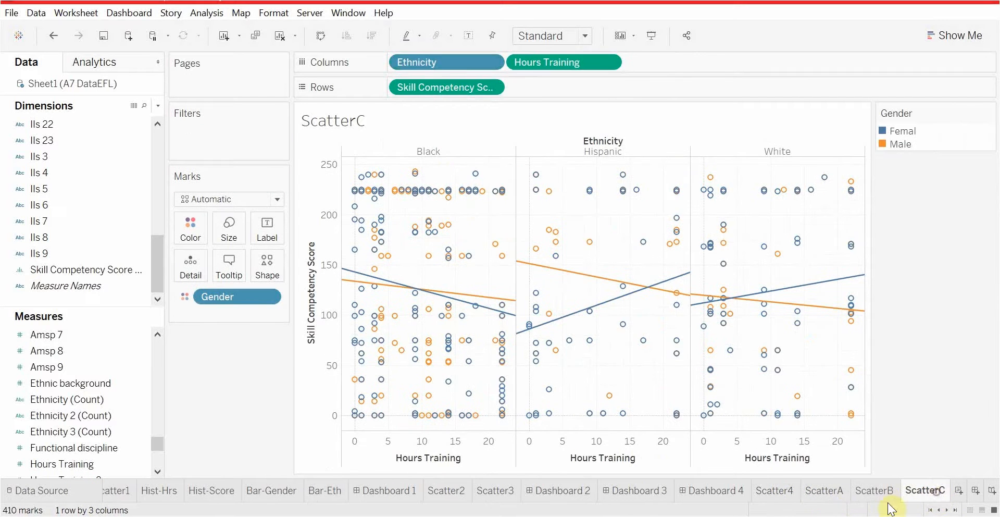
click(833, 492)
click(924, 491)
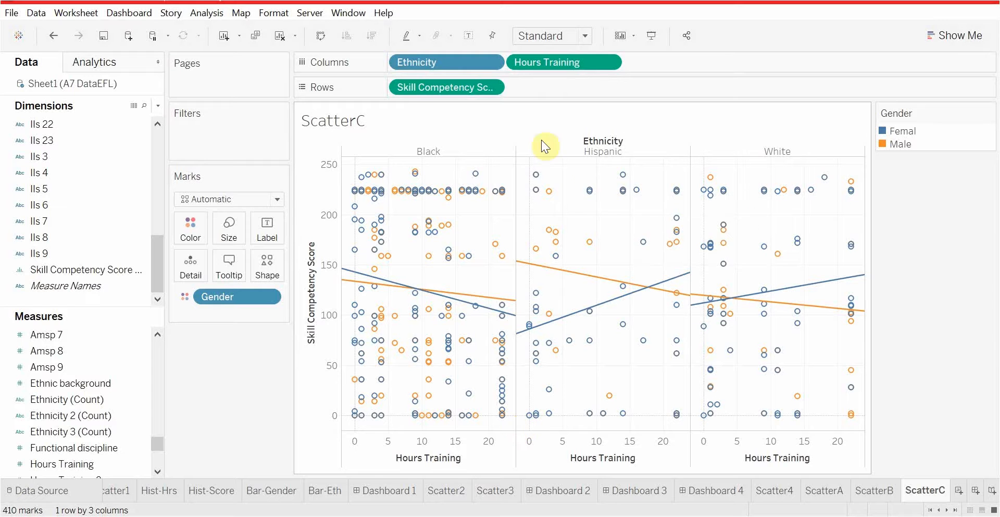
Step: Create a new story and caption its first story point "Basic Scatter"
click(991, 491)
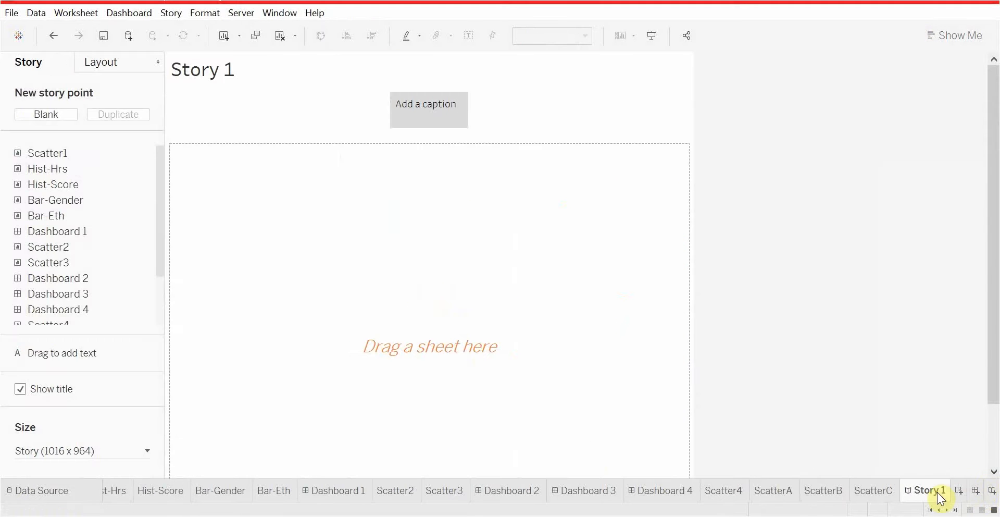
double_click(196, 77)
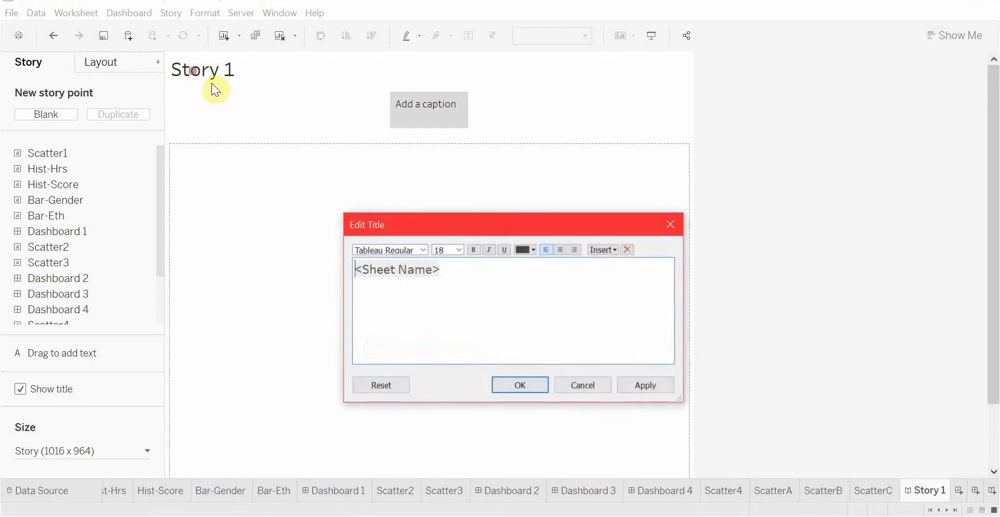
click(602, 390)
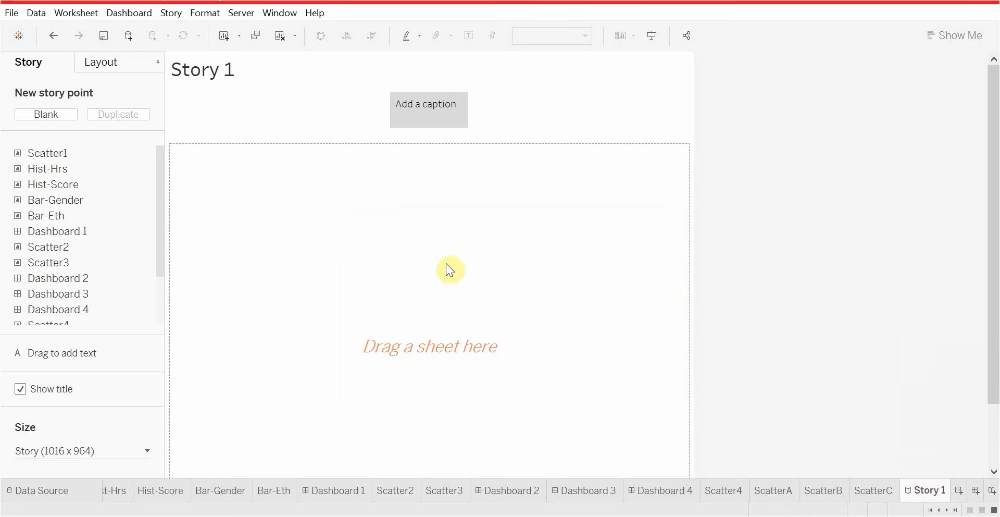
click(431, 117)
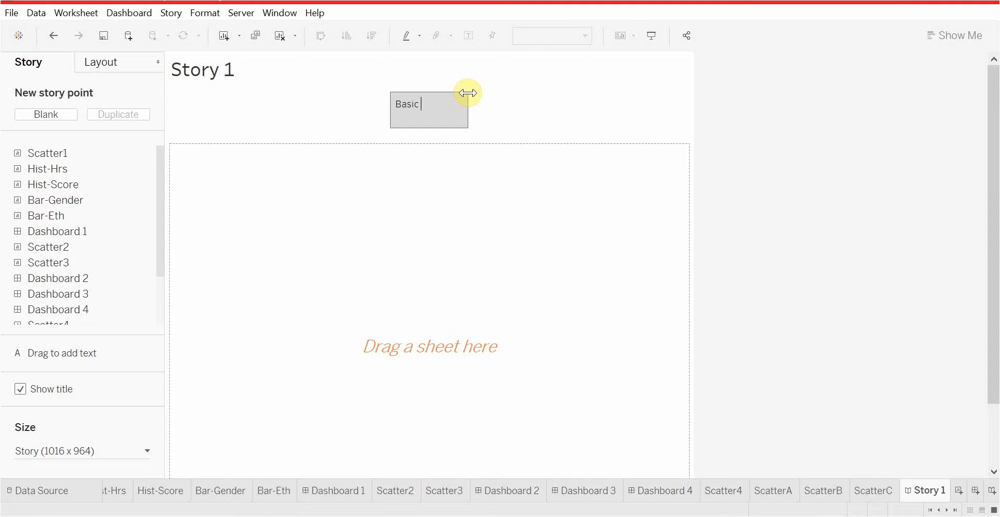
click(414, 78)
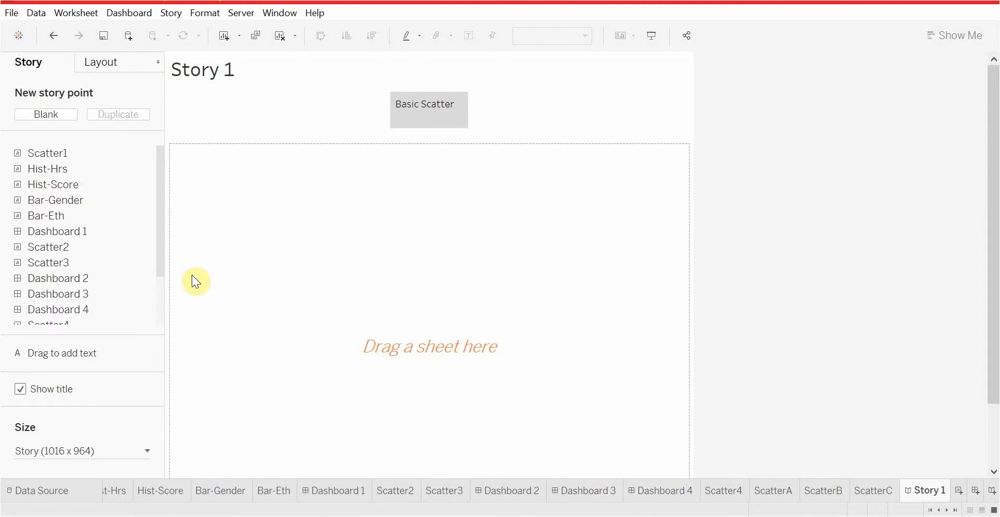
Step: Place the ScatterA sheet on the Basic Scatter story point and widen the story's caption box
mouse_move(155, 274)
drag(155, 274, 176, 274)
scroll(180, 327, down, 3)
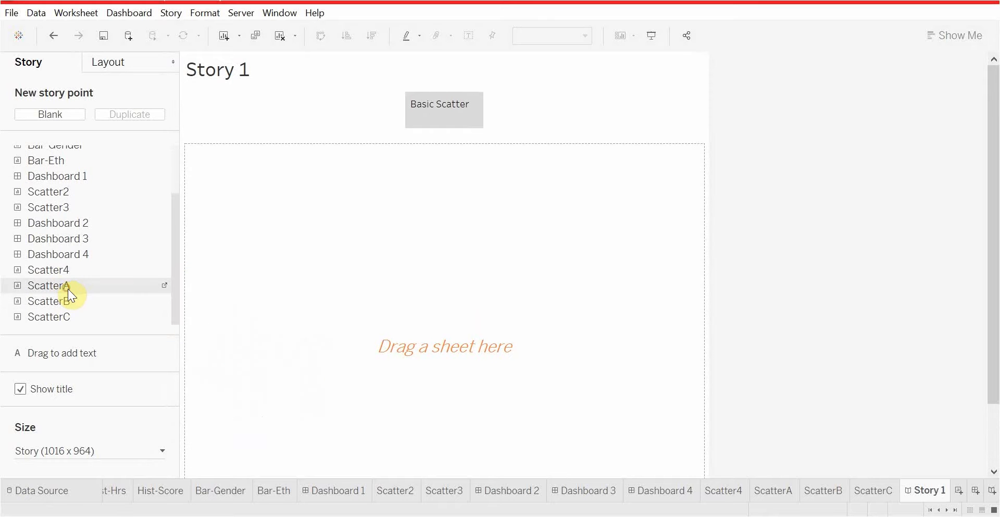
mouse_move(104, 300)
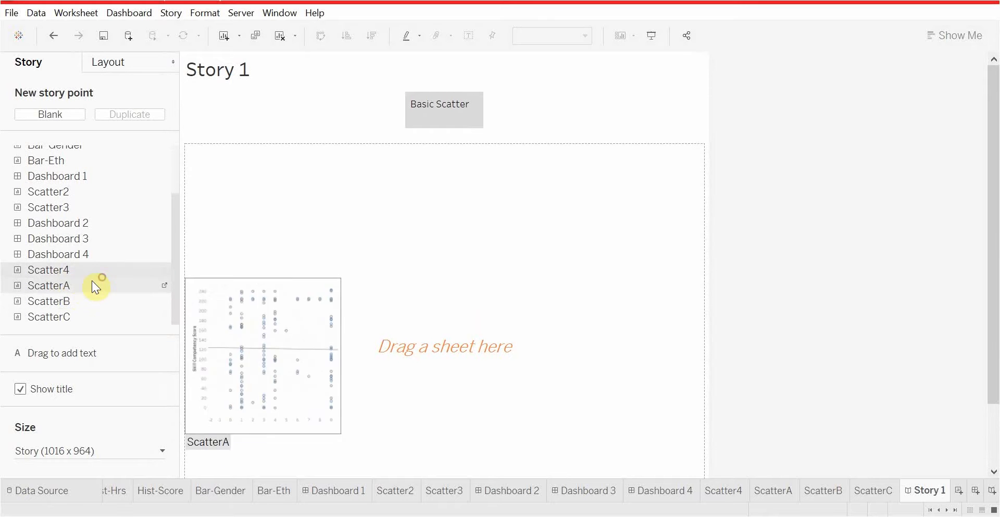
drag(95, 284, 403, 307)
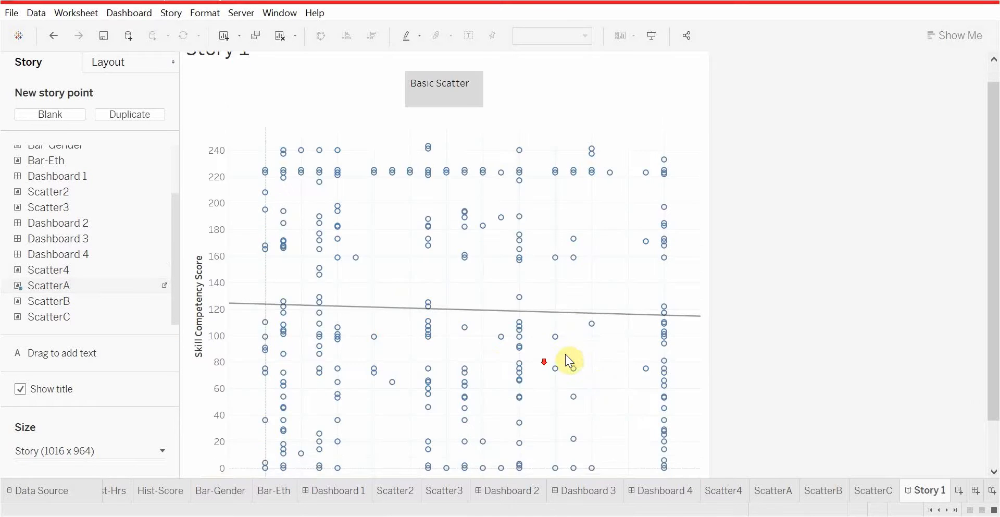
scroll(567, 357, down, 2)
scroll(547, 344, up, 2)
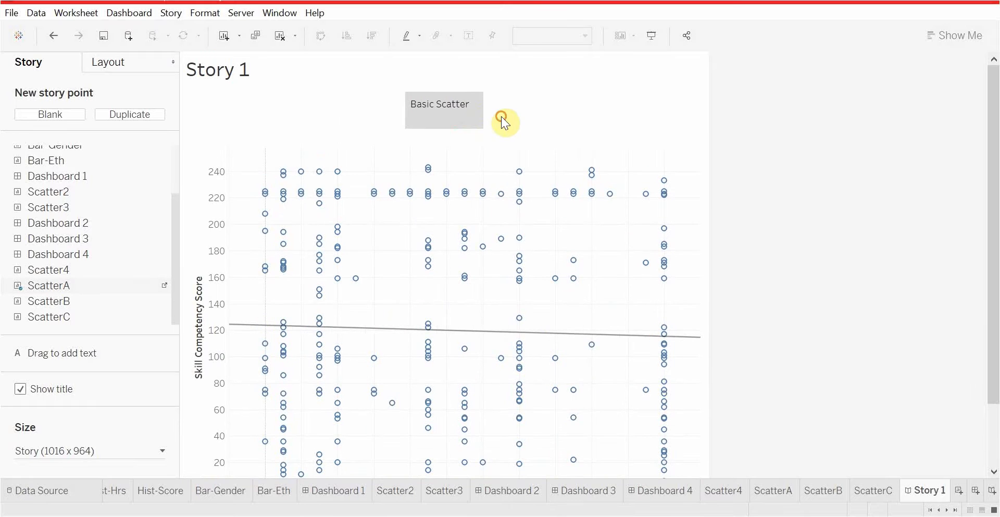
drag(483, 112, 557, 128)
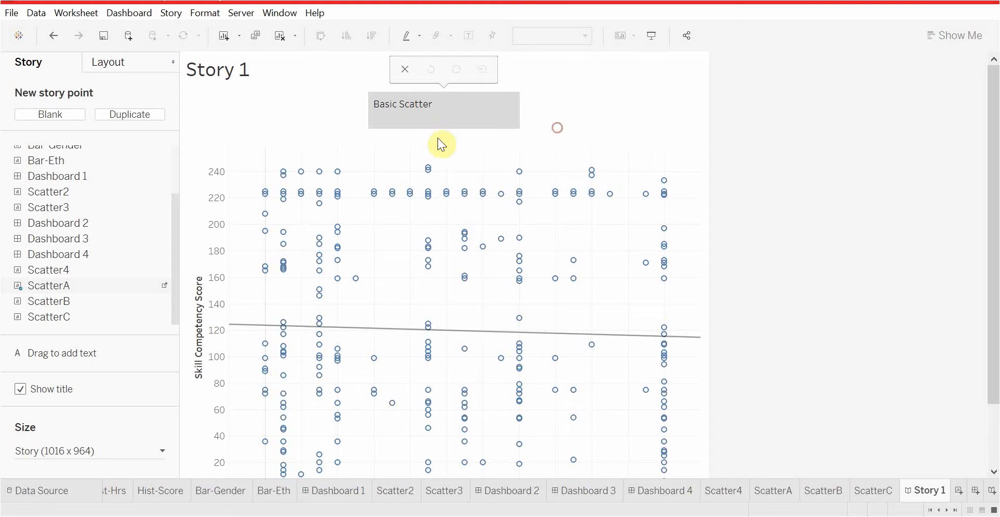
Step: Add a second, blank story point and caption it "Basic Scatter with Gender"
click(60, 111)
click(360, 104)
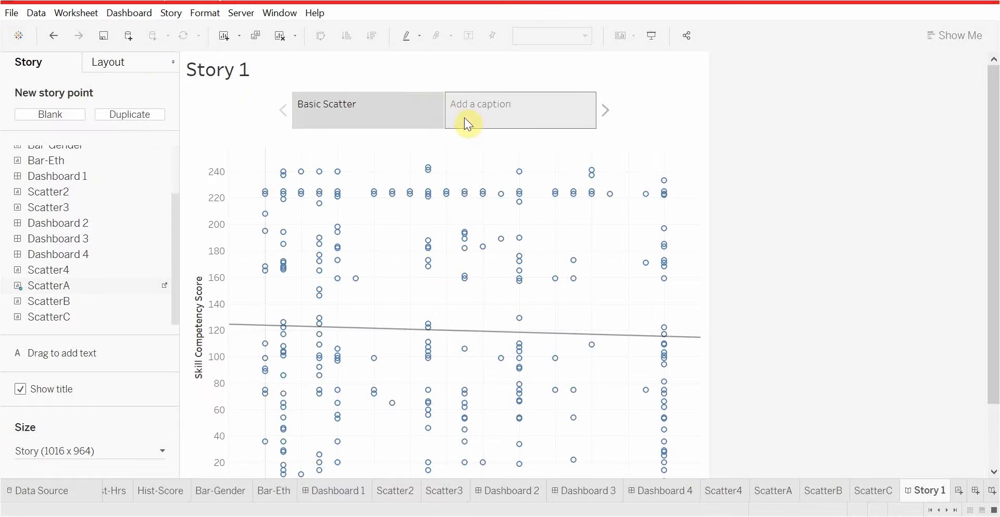
click(486, 120)
click(487, 121)
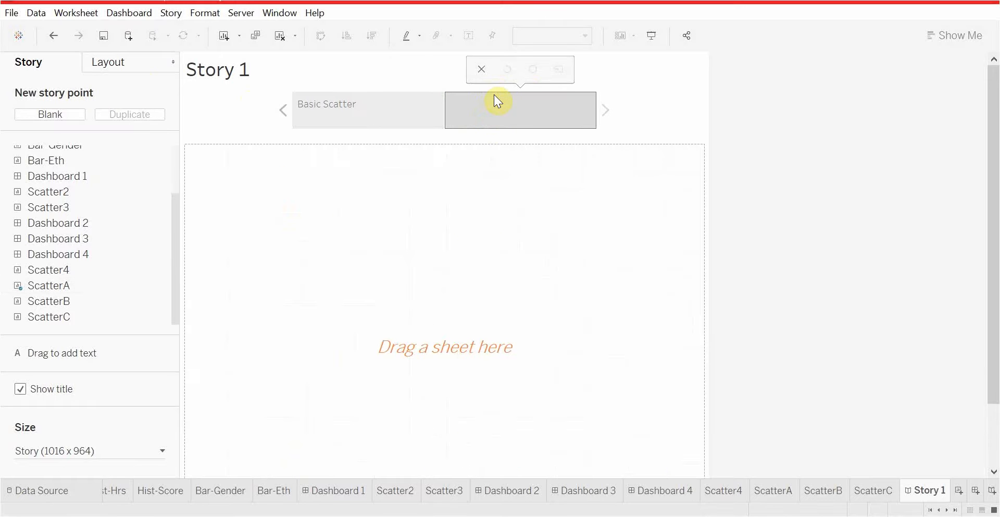
text(Basic Scatter)
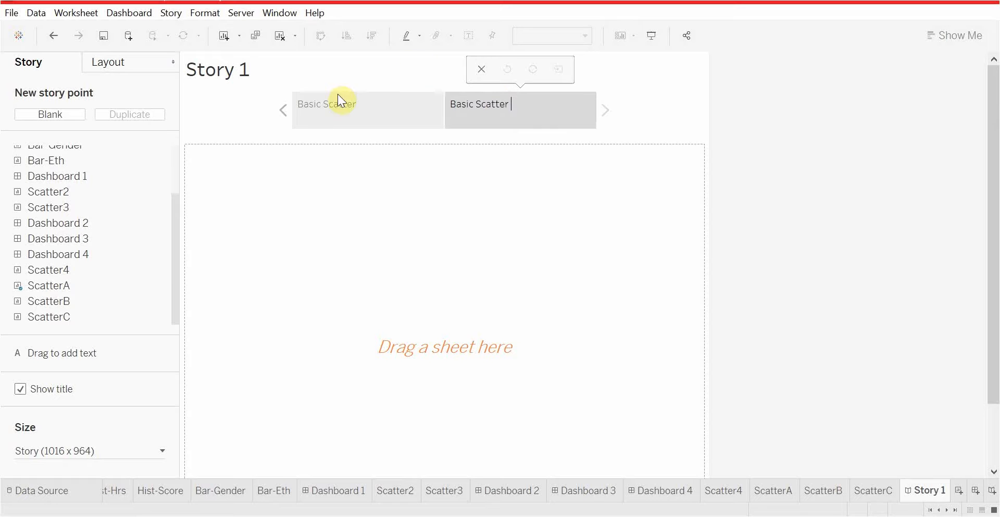
click(383, 107)
scroll(529, 424, down, 3)
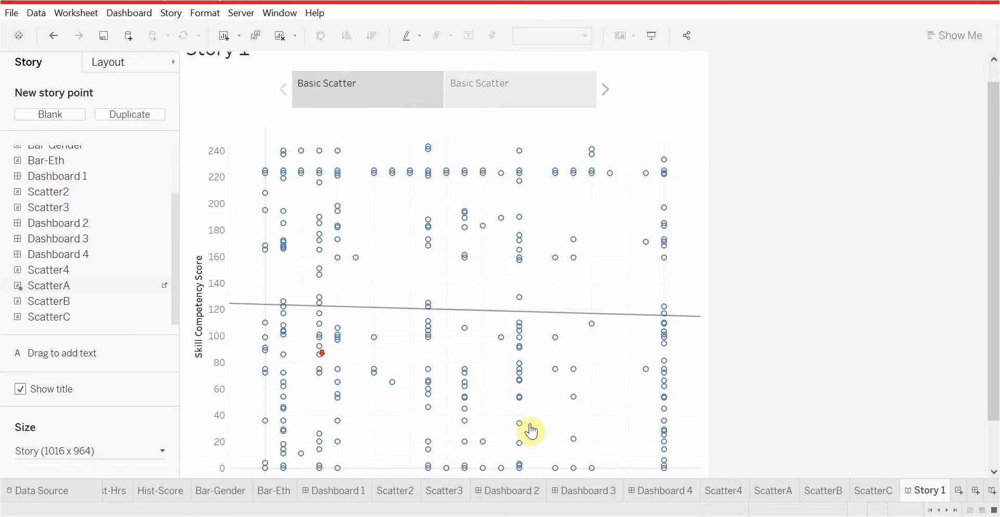
scroll(494, 320, up, 3)
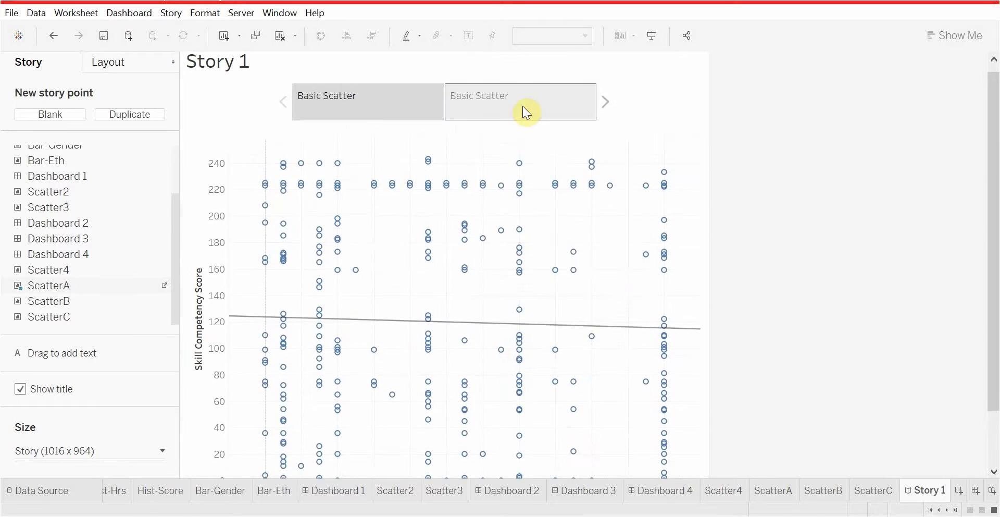
click(523, 105)
click(532, 91)
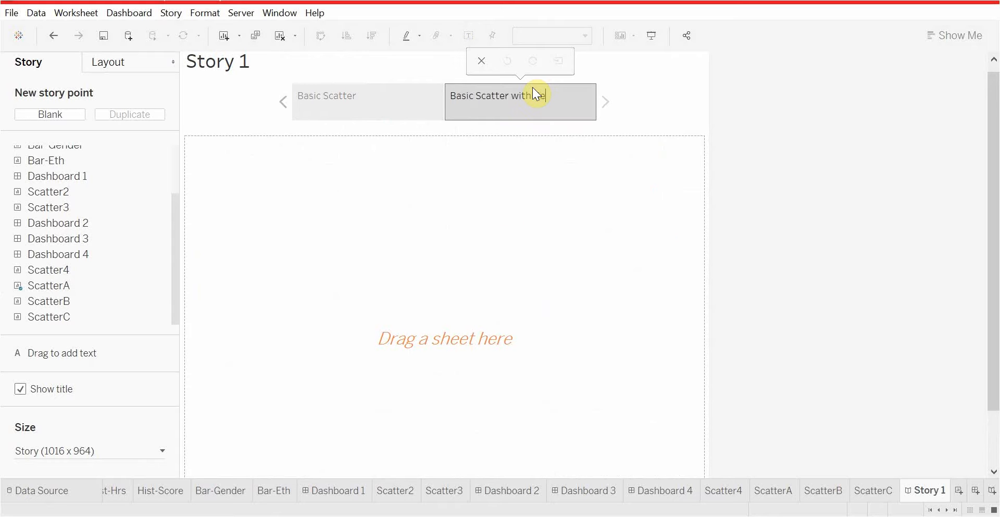
text(with Gender)
click(631, 93)
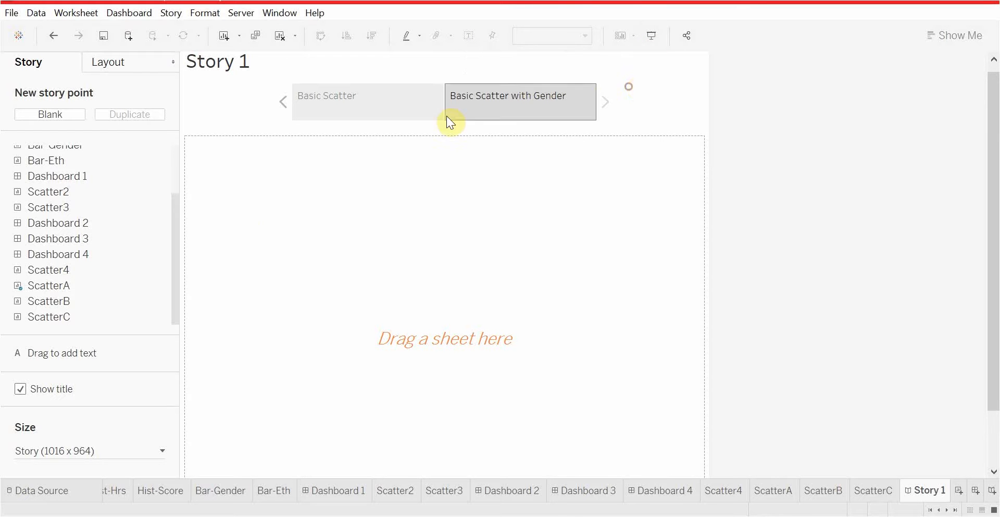
Step: Place the ScatterB sheet on the Basic Scatter with Gender story point and compare it with the Basic Scatter point
drag(78, 301, 400, 296)
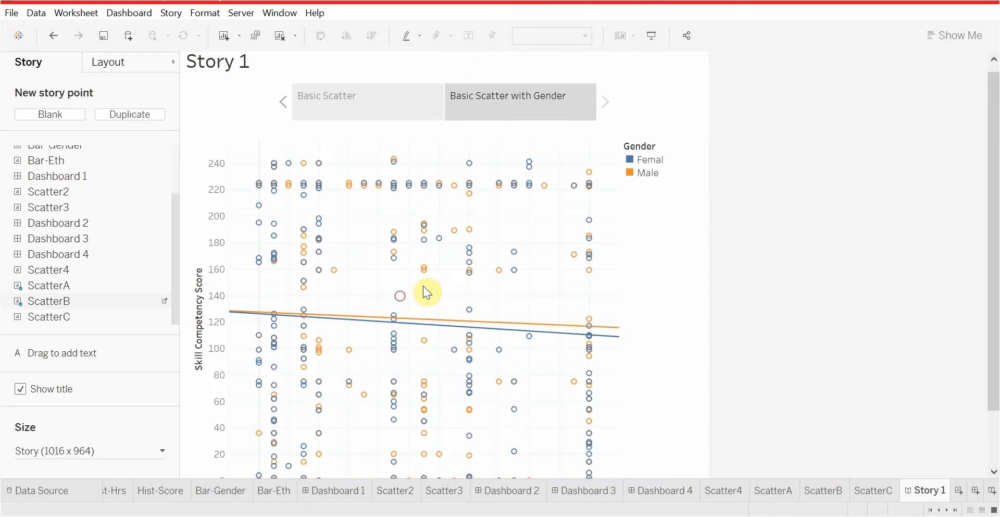
click(386, 95)
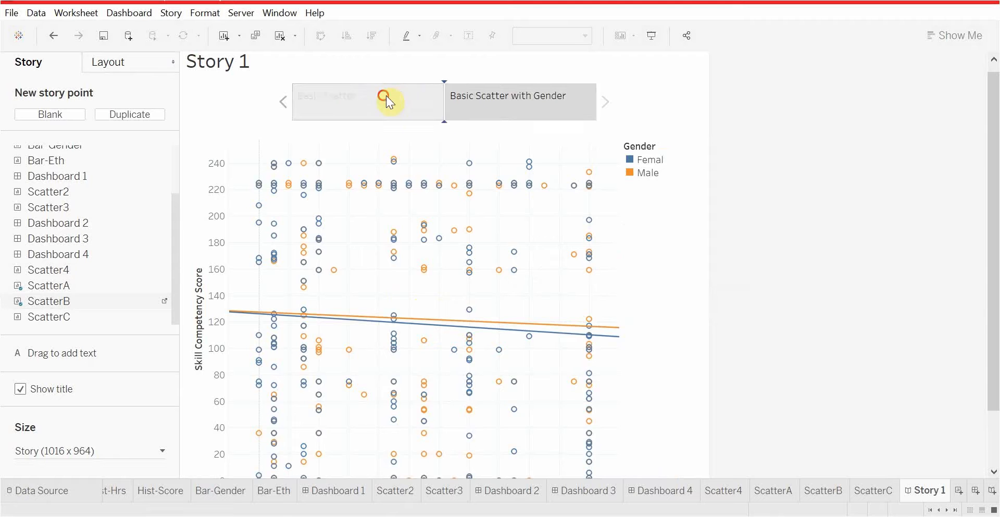
click(482, 101)
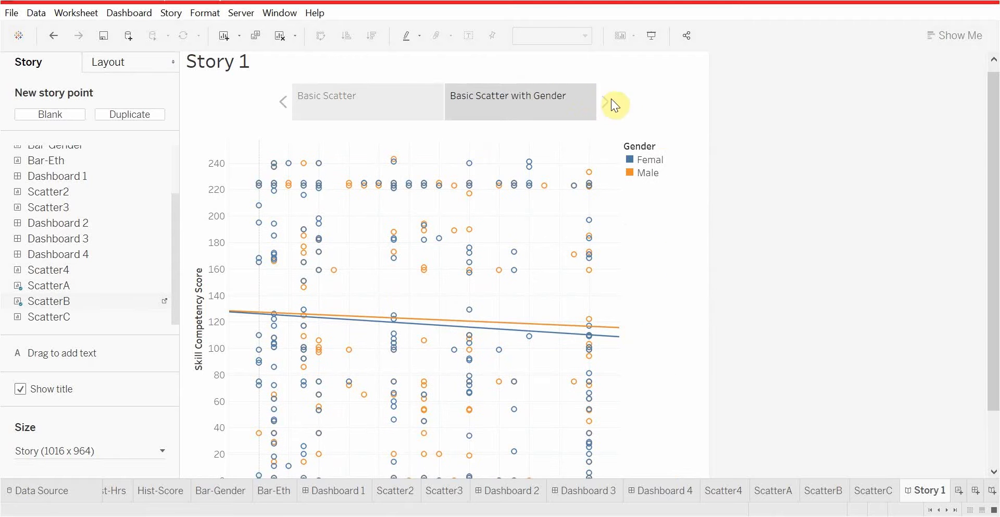
Step: Add a third story point captioned "Basic Scatter with Gender and Ethnicity" and place the ScatterC sheet on it
click(73, 115)
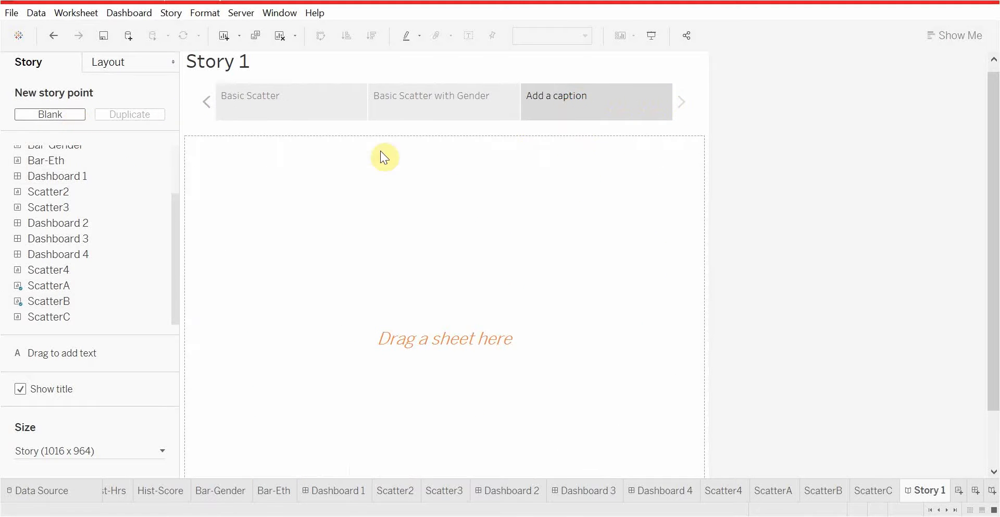
click(567, 104)
click(569, 105)
text(Basic)
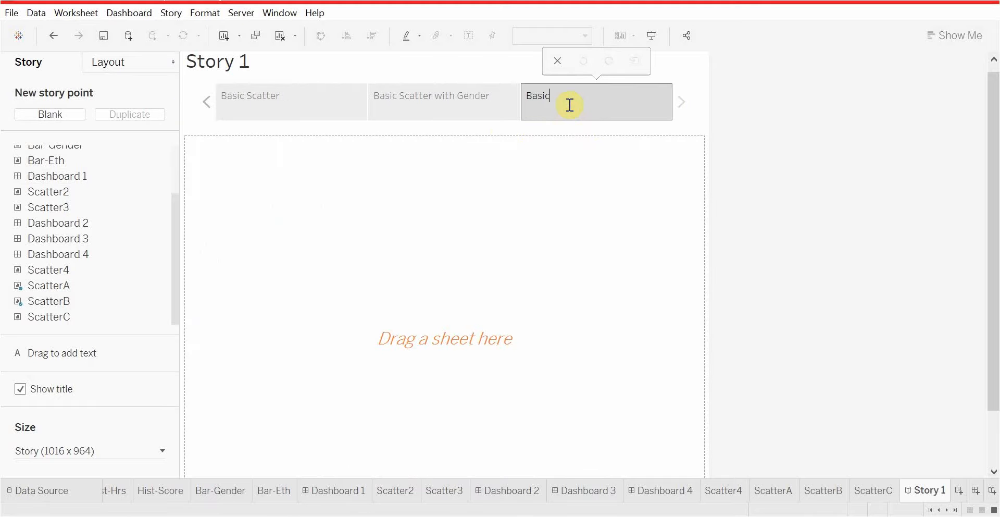
text( Scatter with Gender and Ethnicity)
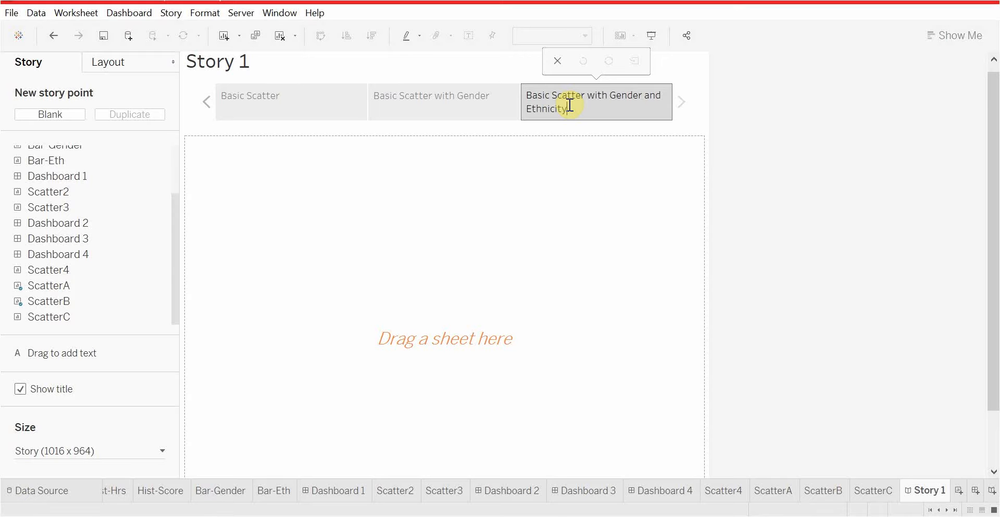
click(497, 151)
drag(73, 319, 386, 312)
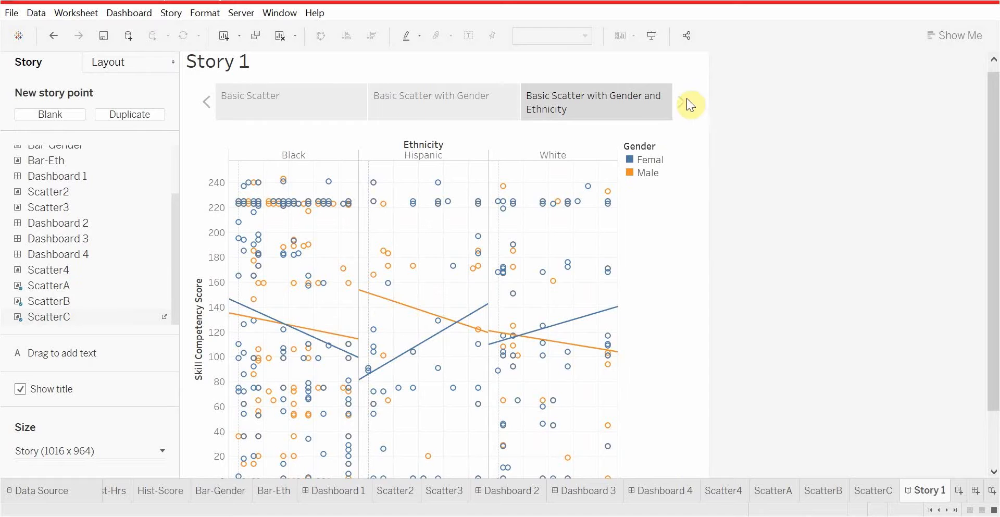
Step: Add a fourth, blank story point and review Dashboard 1, Dashboard 2 and Dashboard 4 as candidates for it
click(69, 113)
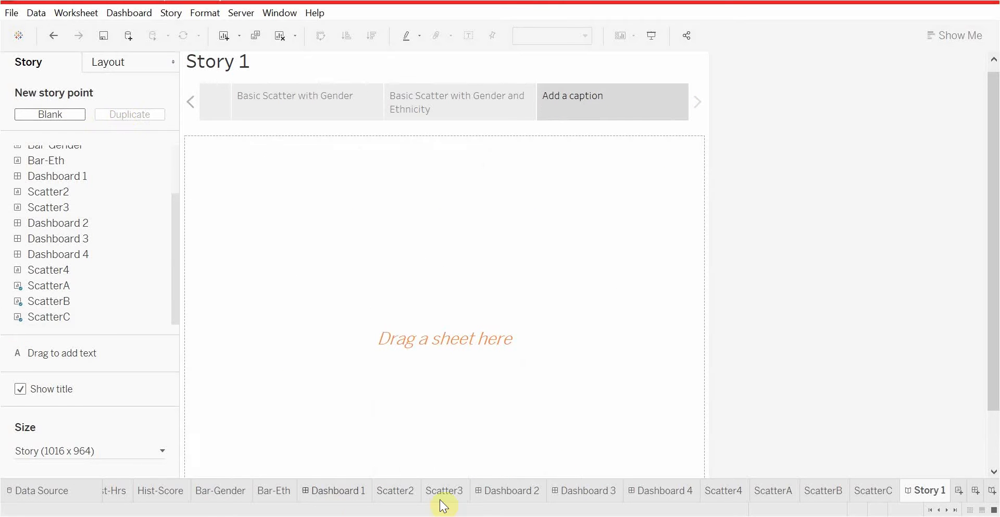
click(121, 488)
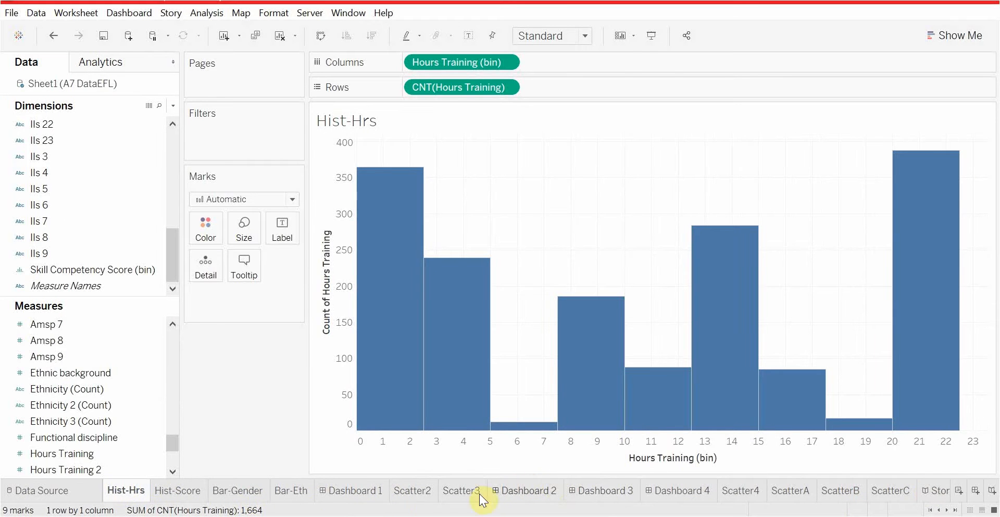
click(323, 485)
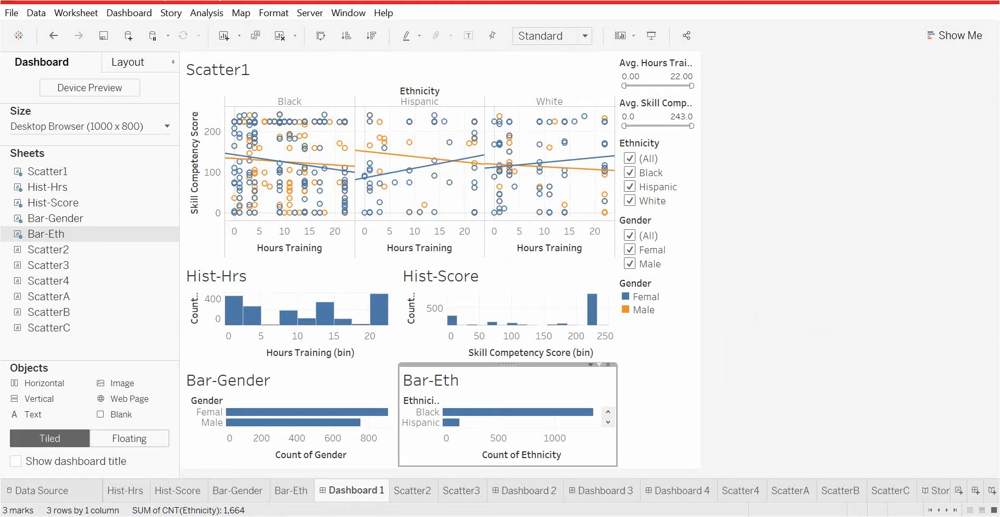
mouse_move(578, 171)
click(676, 490)
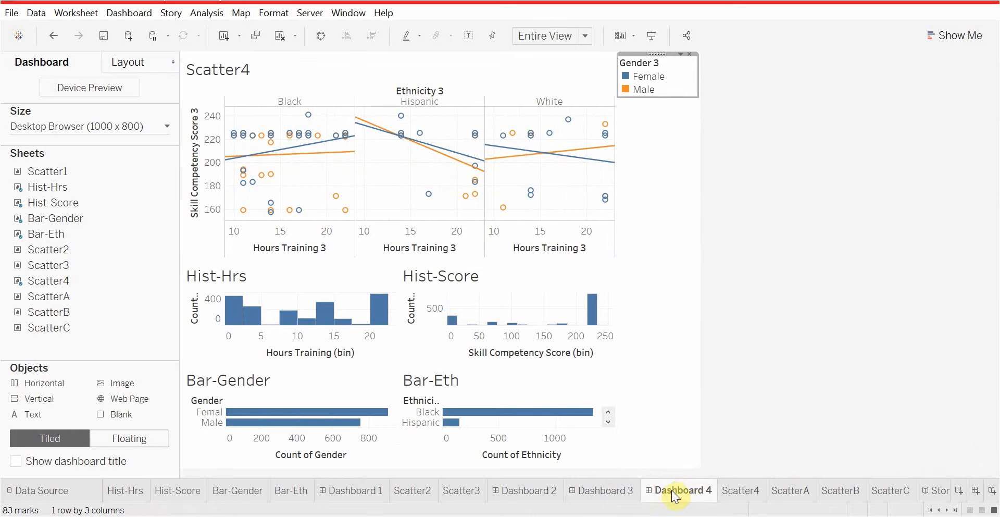
click(539, 490)
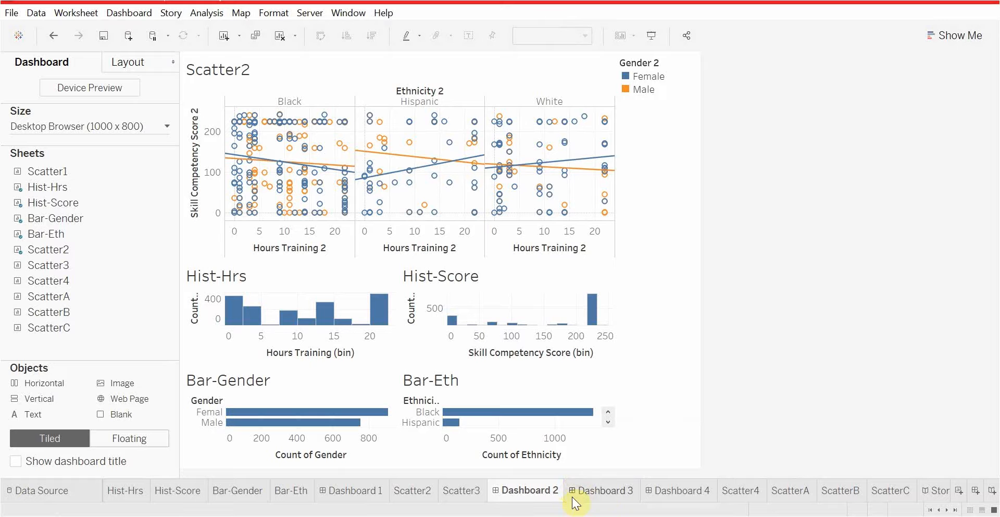
click(348, 491)
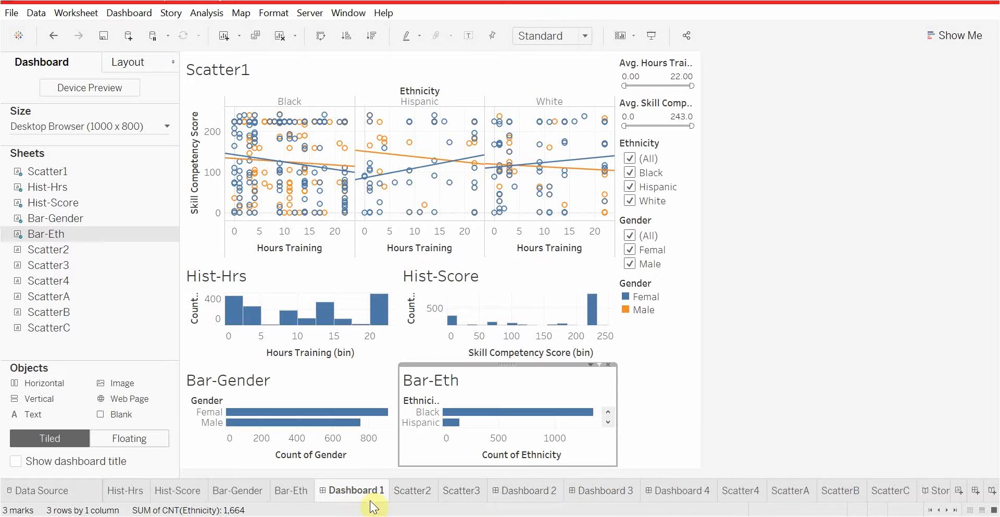
click(542, 495)
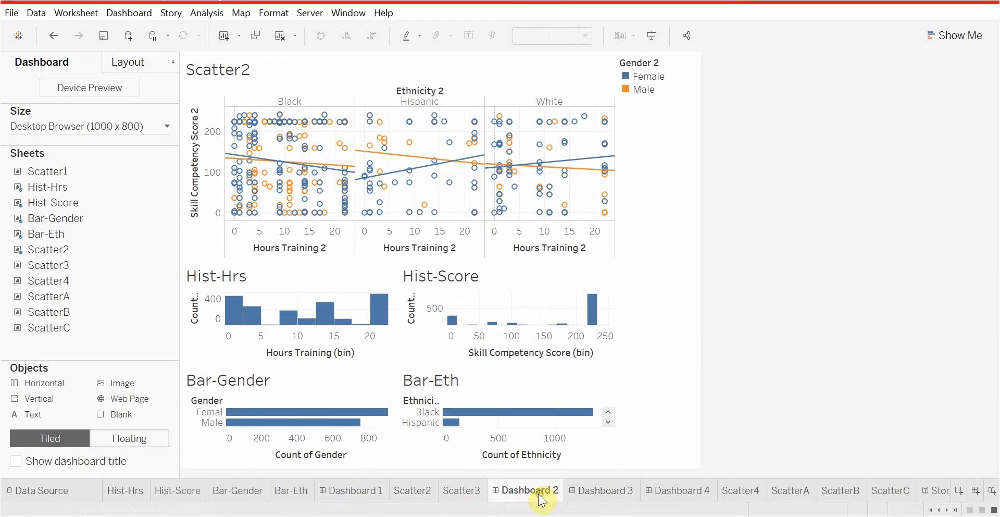
Step: Place Dashboard 2 on the empty fourth story point of Story 1 and look over its charts
click(937, 491)
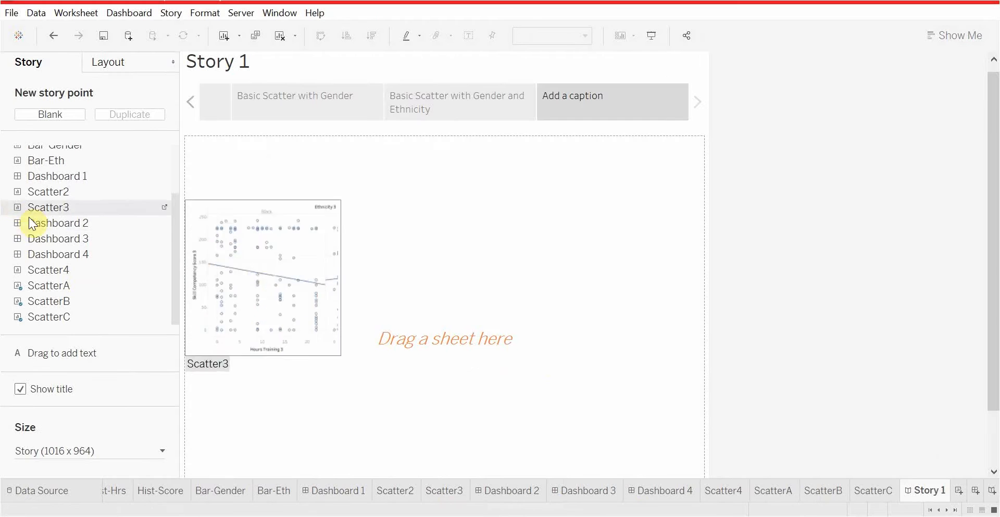
drag(32, 222, 417, 283)
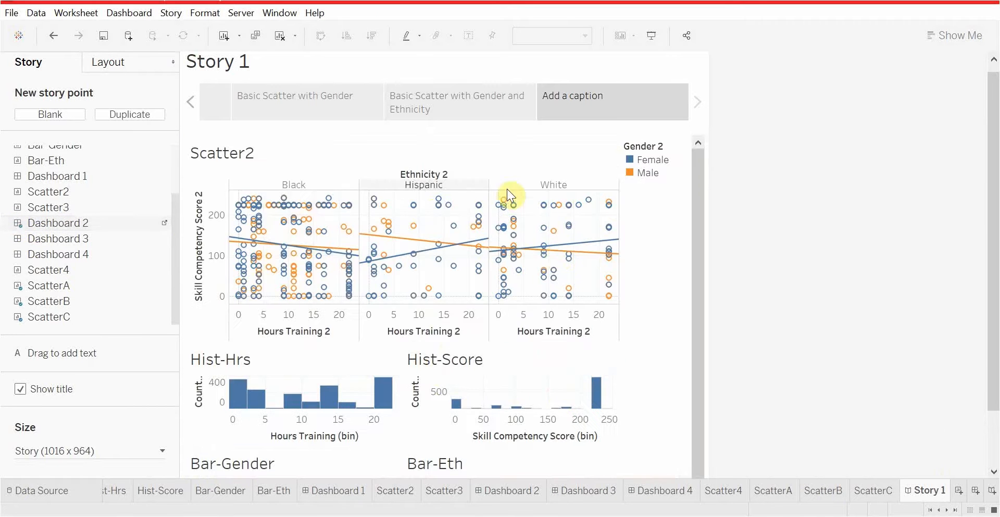
scroll(660, 307, down, 2)
scroll(660, 307, up, 2)
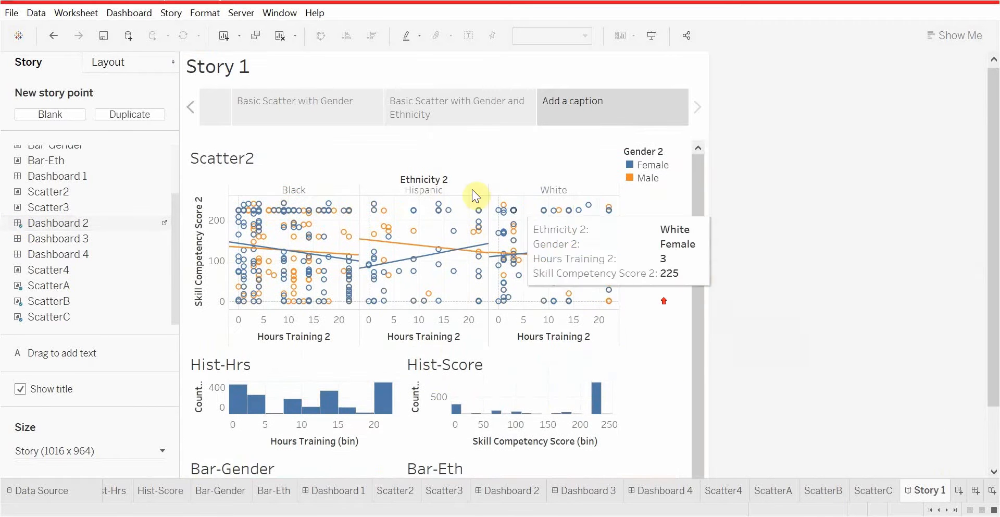
Step: Caption the Dashboard 2 story point "Basic Scatter, Frequencies of Demos"
double_click(615, 99)
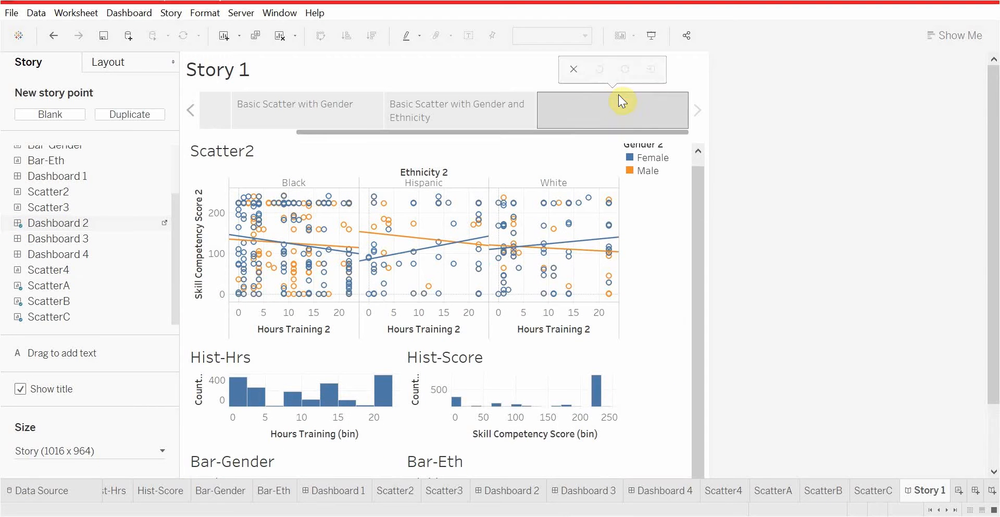
text(Basic Scatter, Frequencies of Demos)
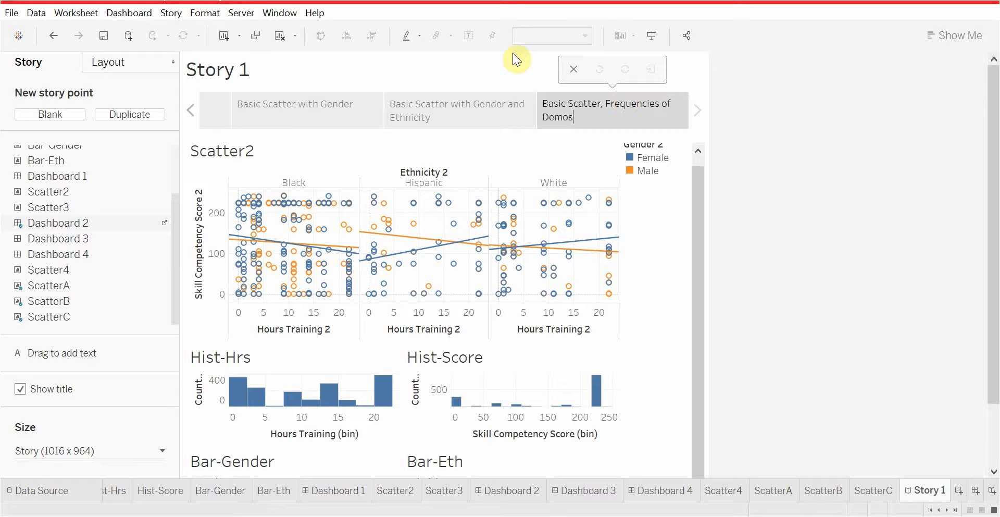
click(428, 58)
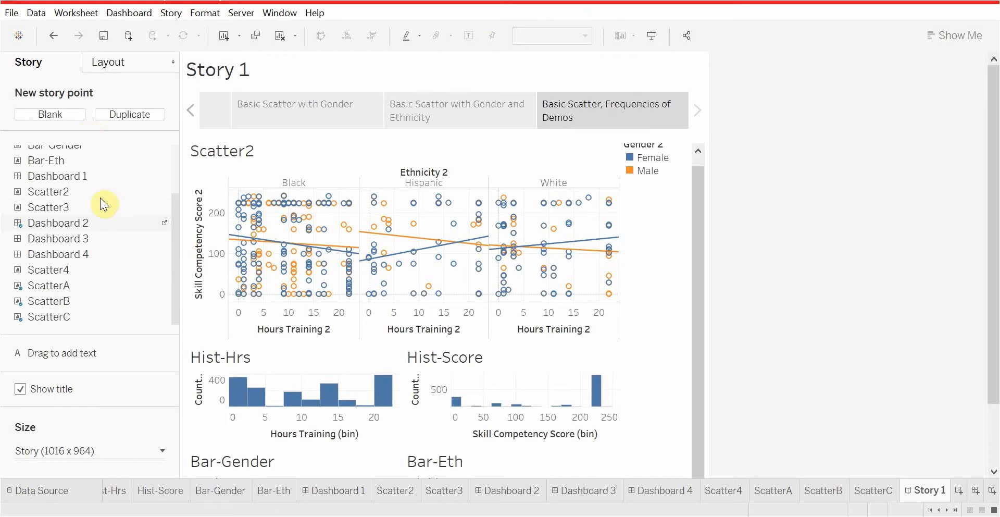
Step: Add a fifth, blank story point, place Dashboard 3 on it and look over its charts
click(68, 114)
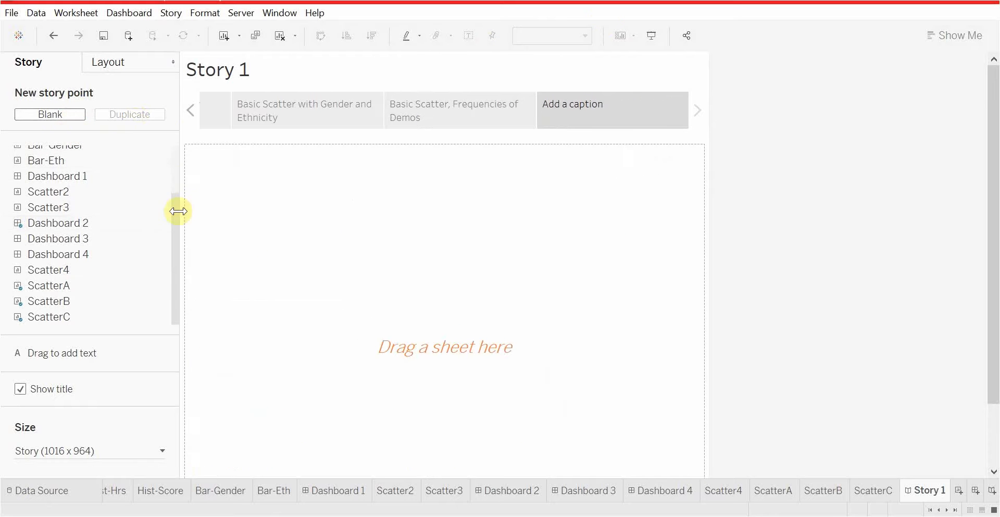
mouse_move(93, 316)
mouse_move(67, 291)
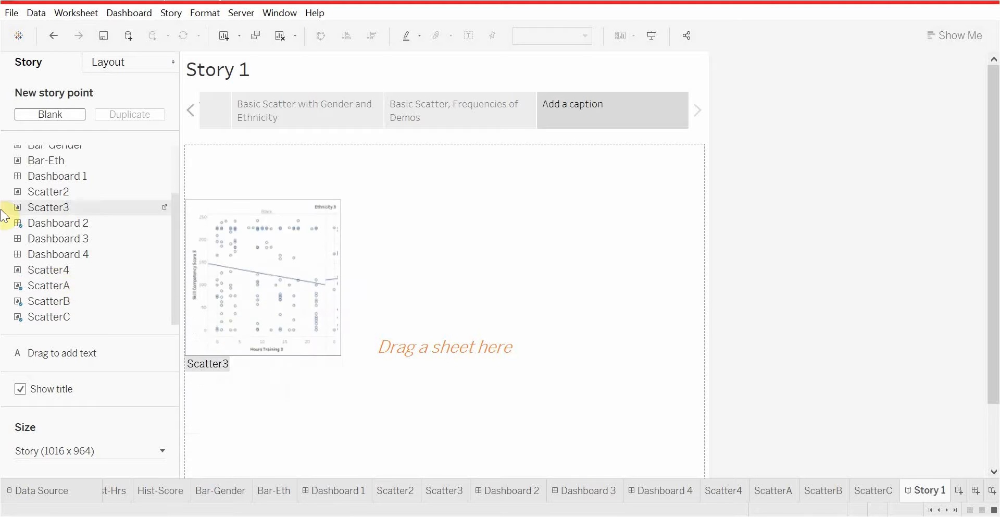
mouse_move(78, 267)
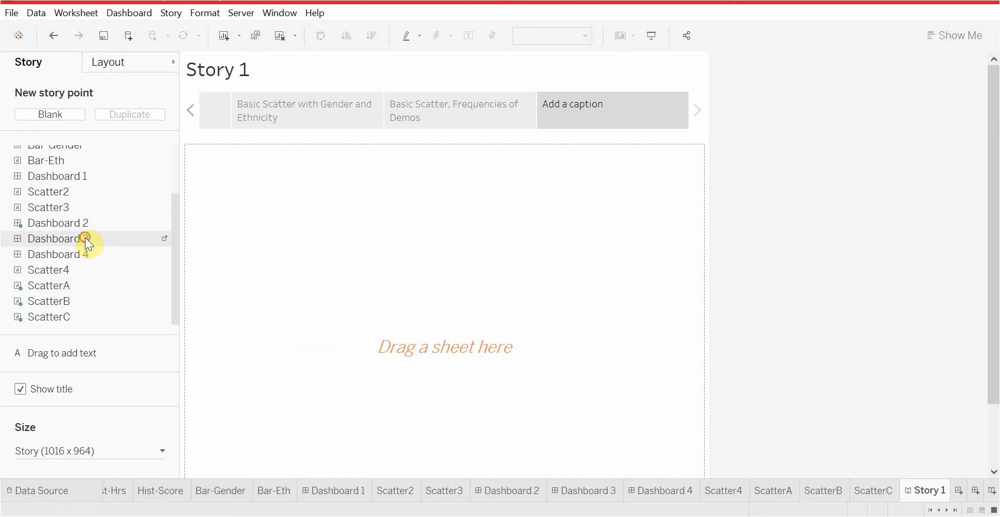
drag(85, 237, 376, 255)
scroll(551, 365, down, 2)
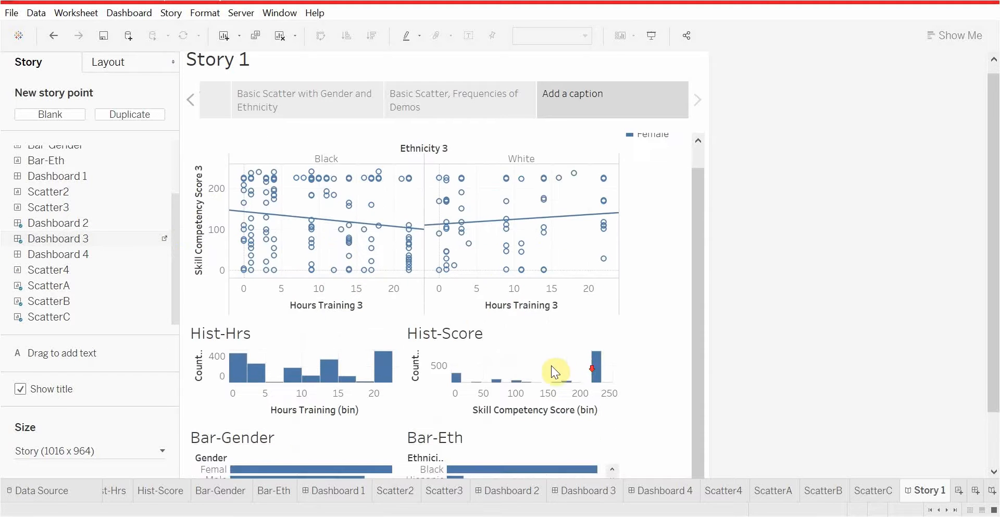
scroll(515, 448, up, 2)
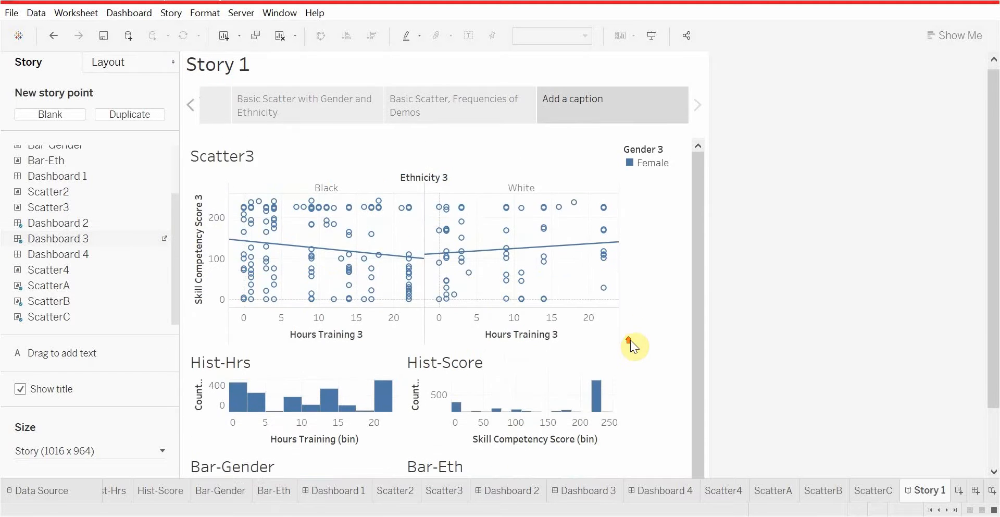
scroll(630, 337, down, 2)
Step: Caption the Dashboard 3 story point "Only Female, Black and White"
double_click(577, 105)
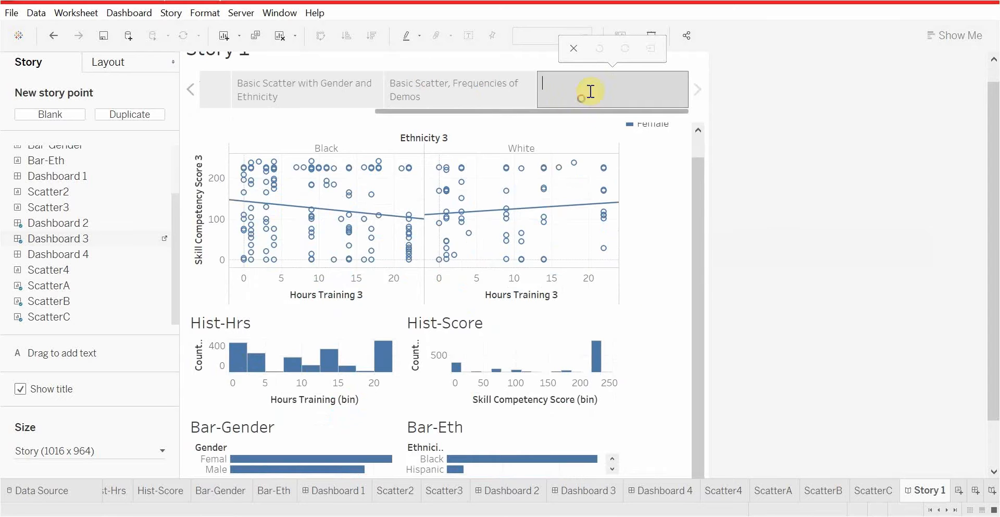
text(Only Female, B;l)
key(BackSpace)
text(lax)
key(BackSpace)
text(ck and Wh)
key(BackSpace)
key(BackSpace)
text(White)
key(Return)
Step: Add a sixth, blank story point, check the Dashboard 4 sheet, and place Dashboard 4 on the new point
click(67, 113)
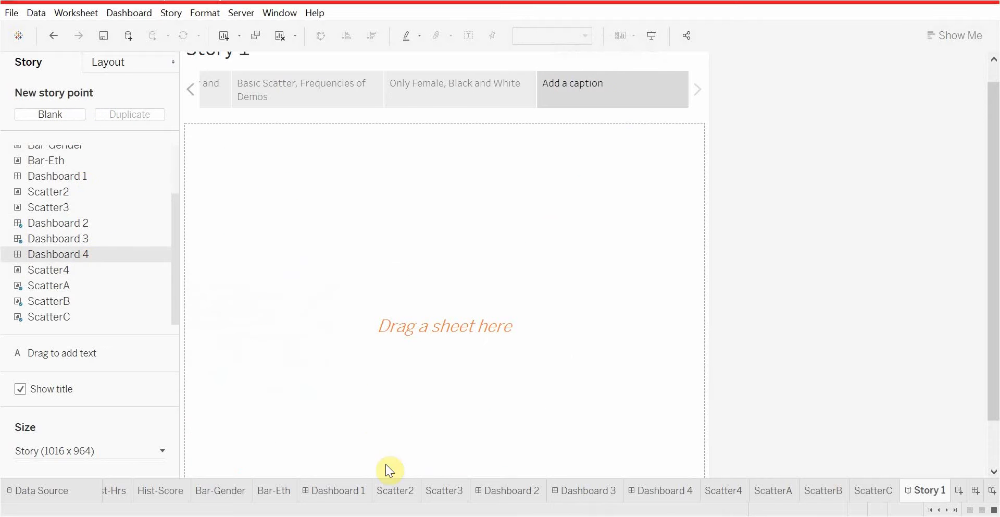
click(667, 491)
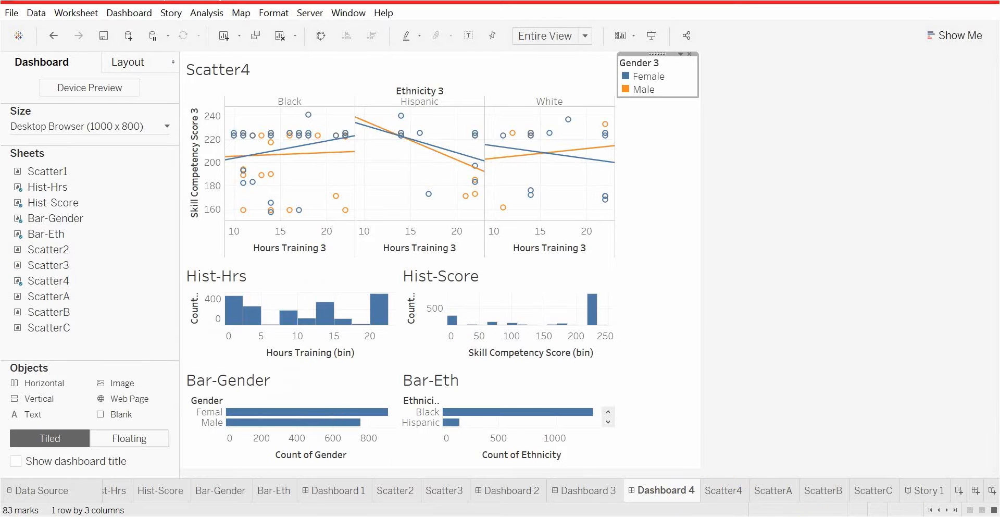
click(923, 492)
mouse_move(55, 251)
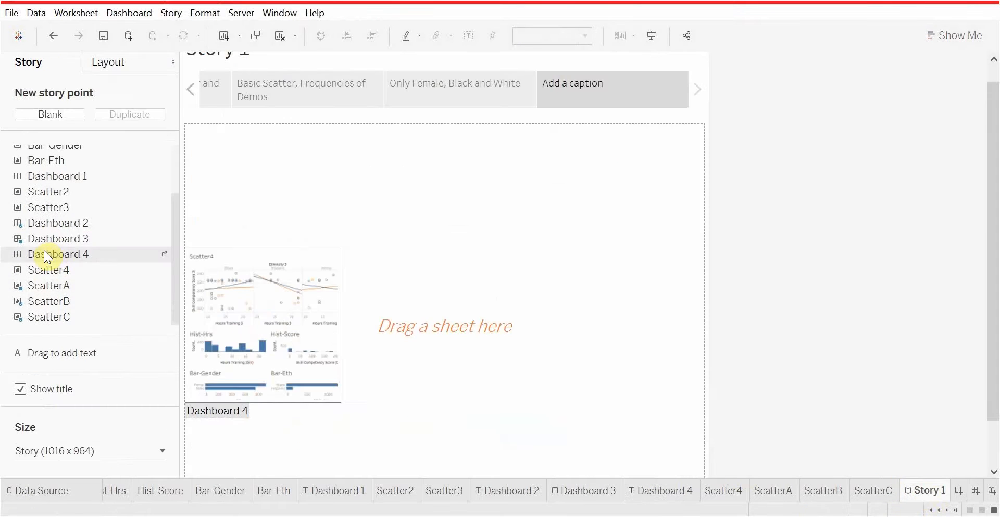
drag(43, 250, 502, 134)
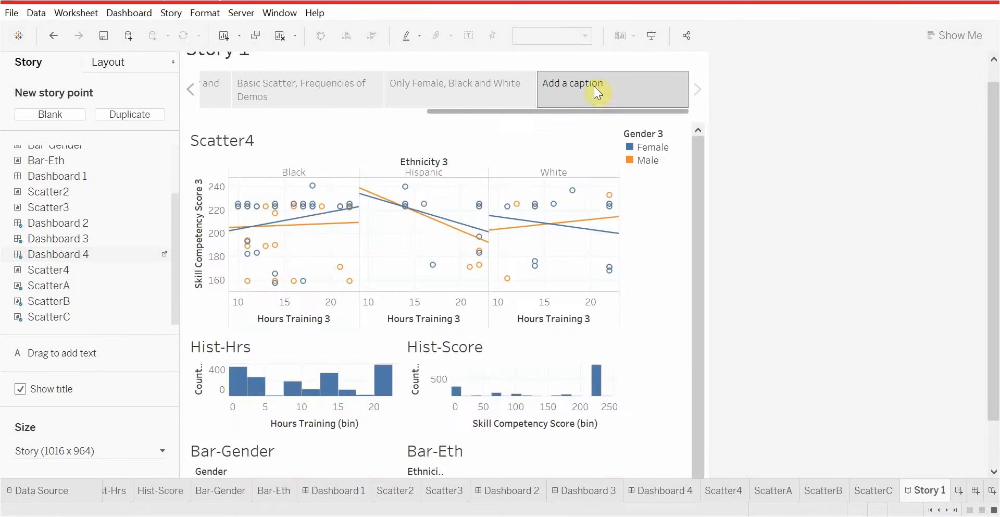
Step: Caption the Dashboard 4 story point "Only Certain score and hours training ranges"
click(593, 86)
text(Only)
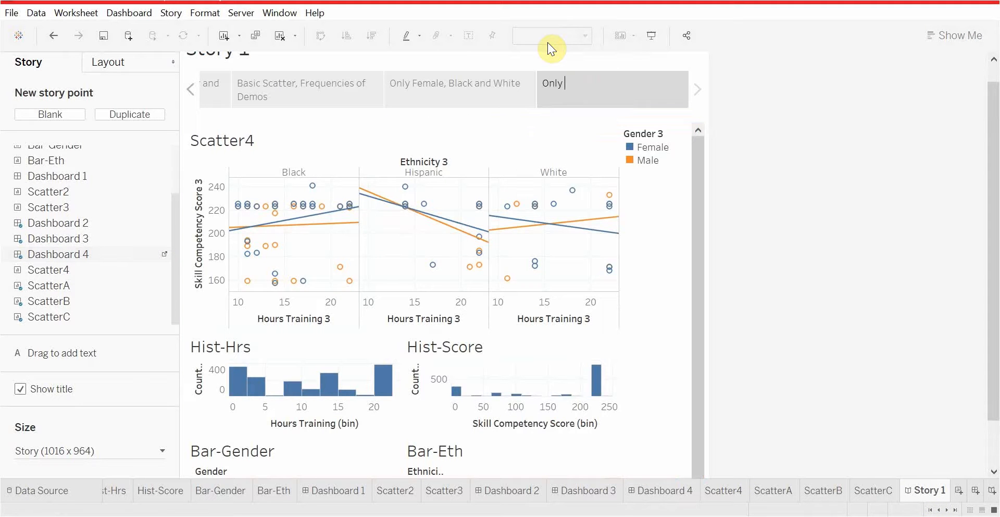
text( Certain score and hours t)
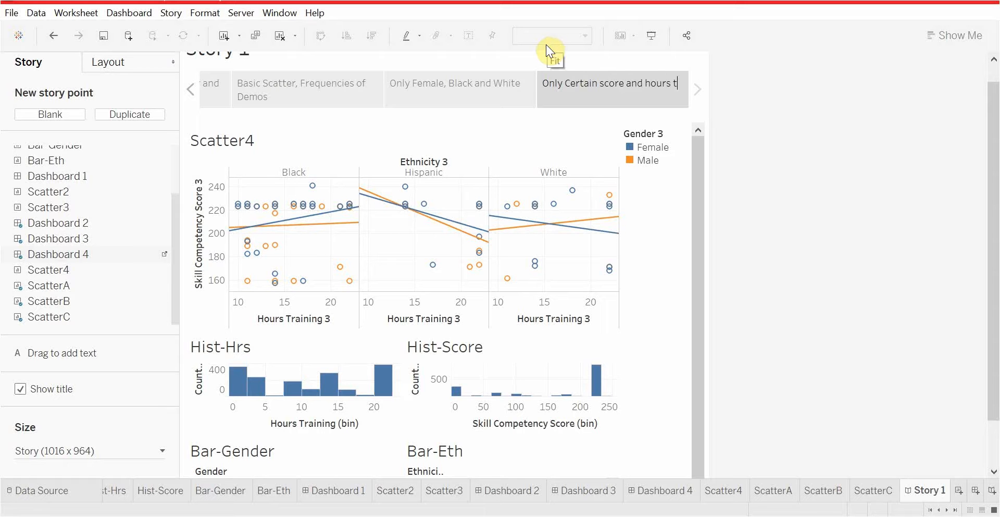
text(raining ranges)
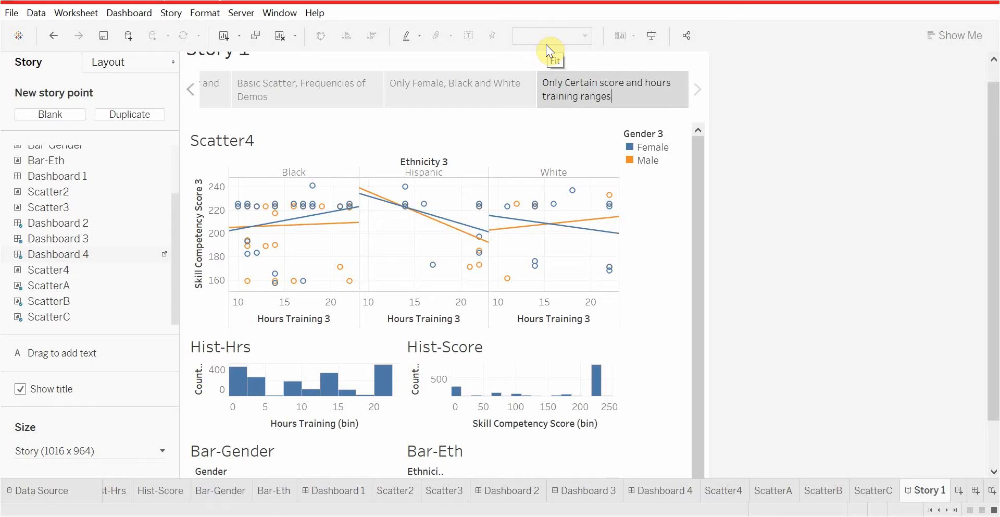
click(697, 90)
Step: Add a blank story point after the Dashboard 4 point and delete the surplus empty one
click(61, 116)
click(62, 114)
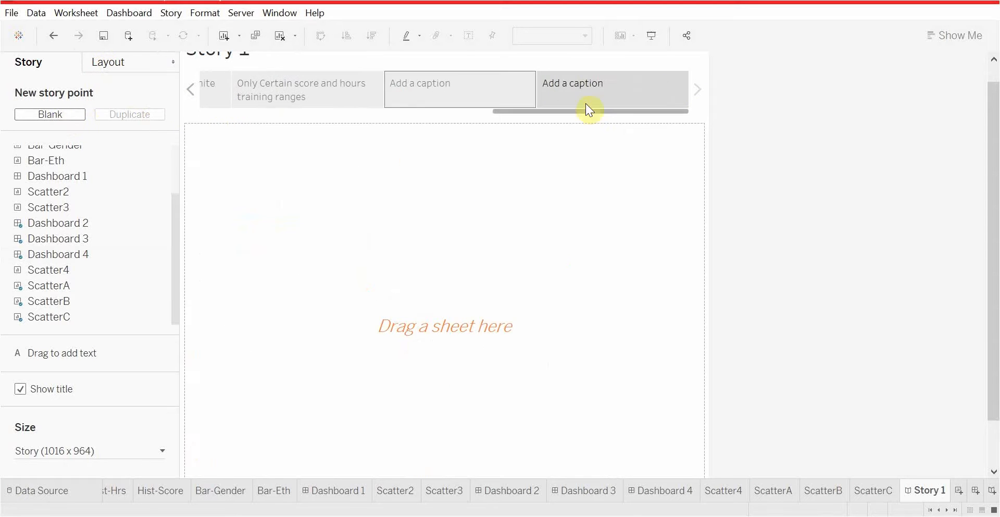
click(661, 78)
right_click(660, 89)
click(656, 105)
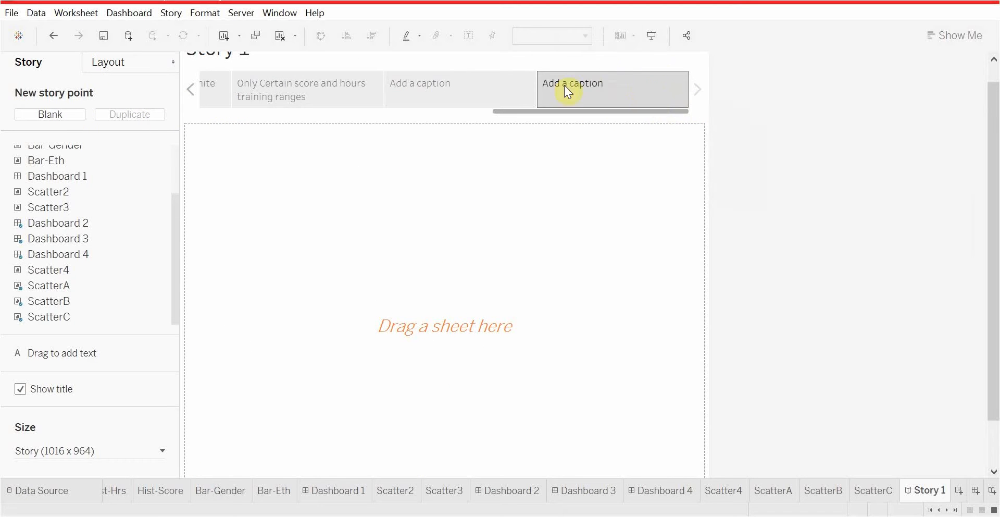
click(564, 85)
click(582, 45)
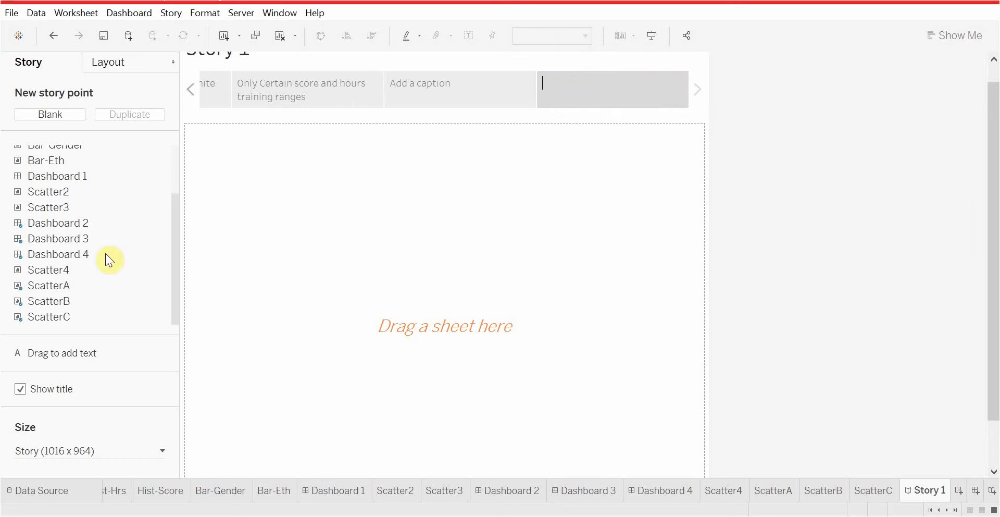
click(620, 81)
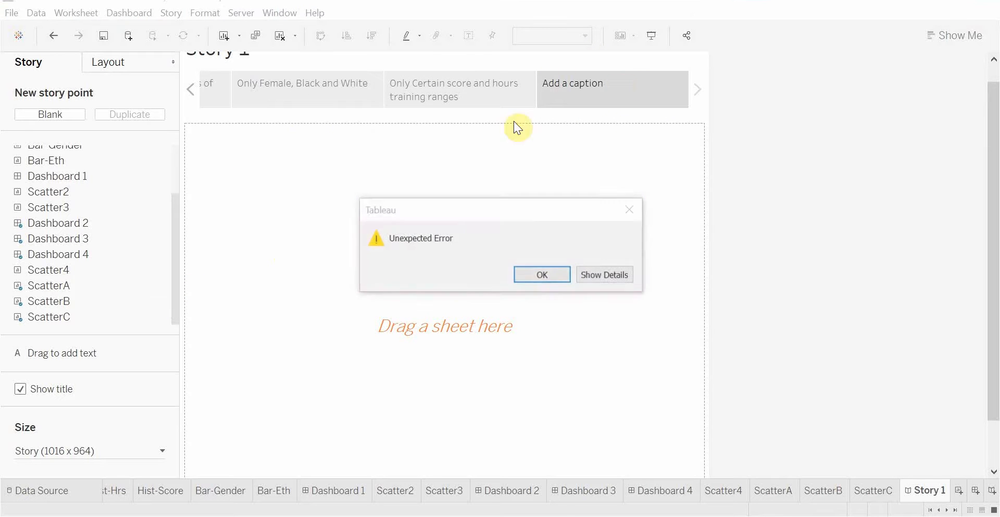
click(554, 274)
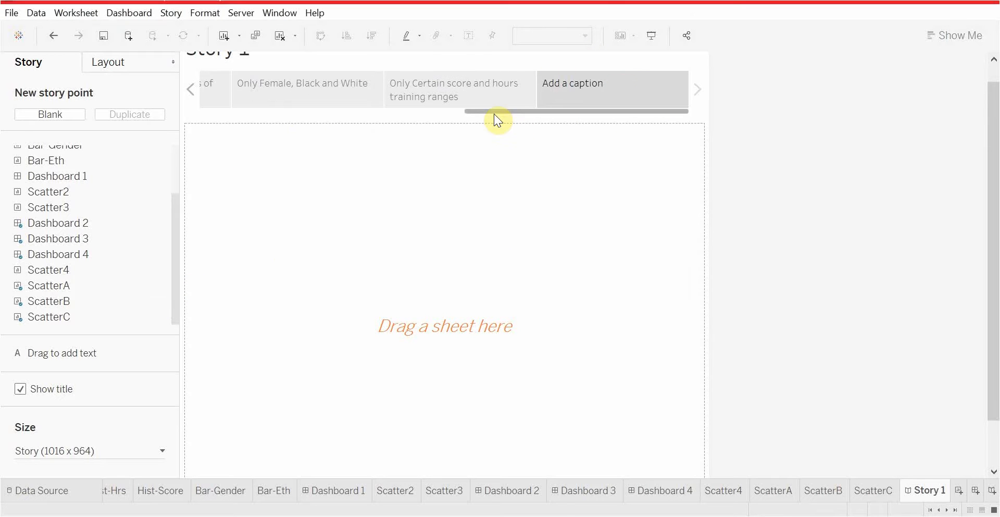
Step: Check the Dashboard 4 story point and place Dashboard 1 on the empty last story point
click(427, 92)
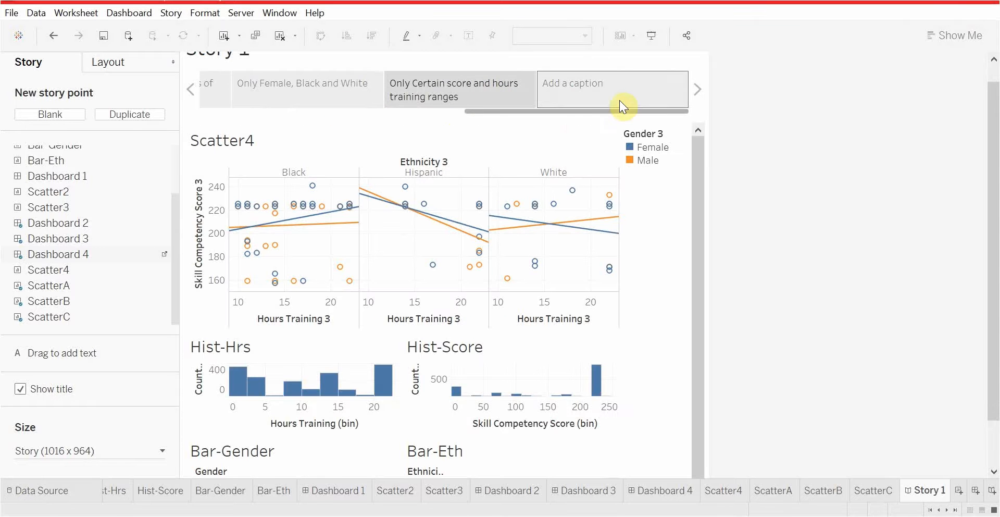
click(616, 86)
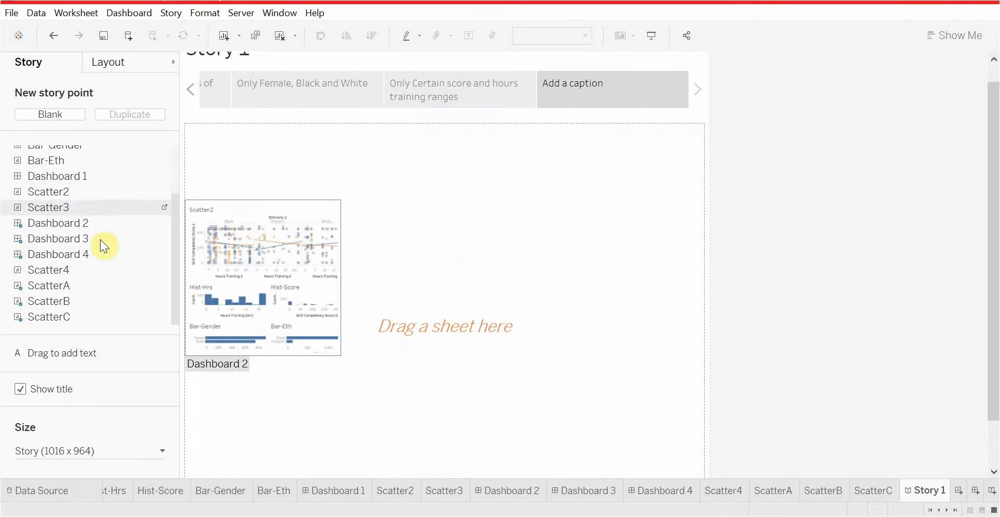
drag(66, 173, 349, 218)
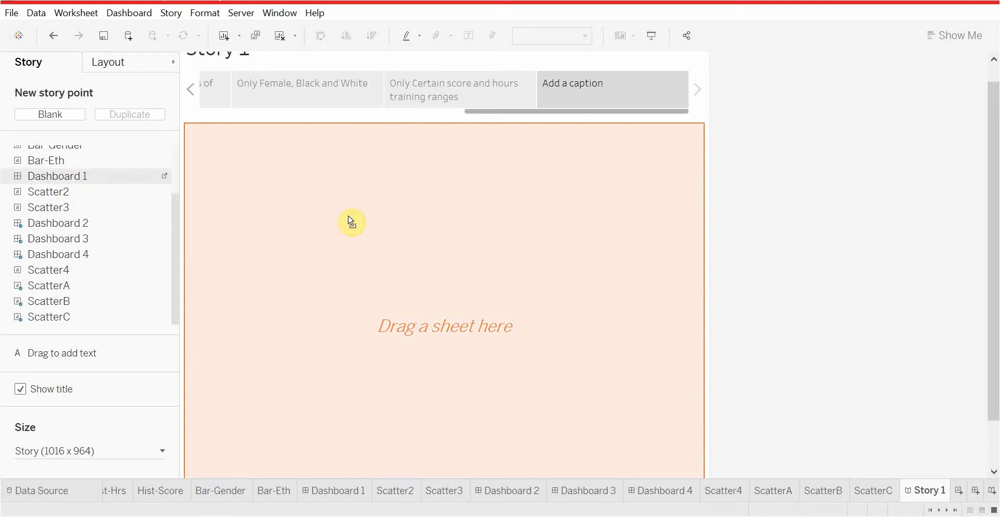
drag(457, 299, 457, 299)
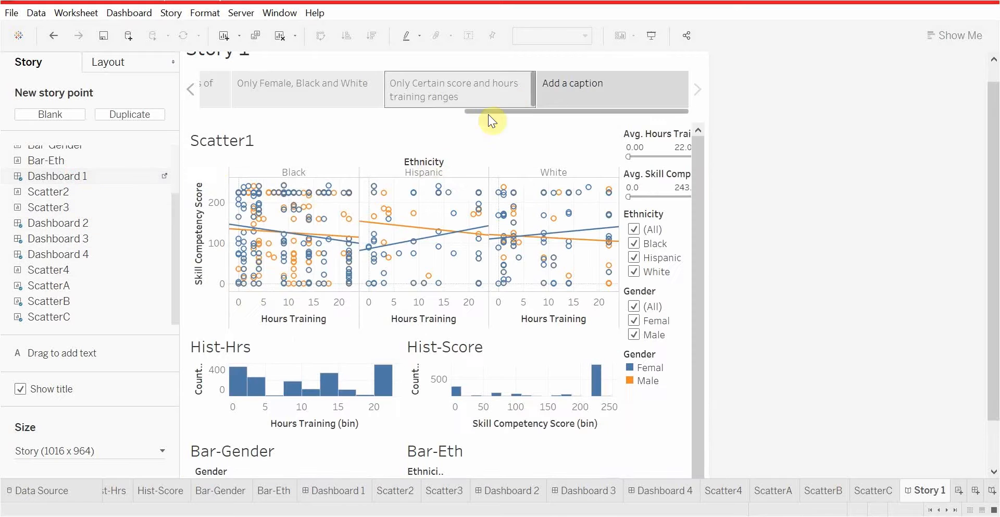
Step: Caption the Dashboard 1 story point "Go crazy, filter away!"
click(604, 87)
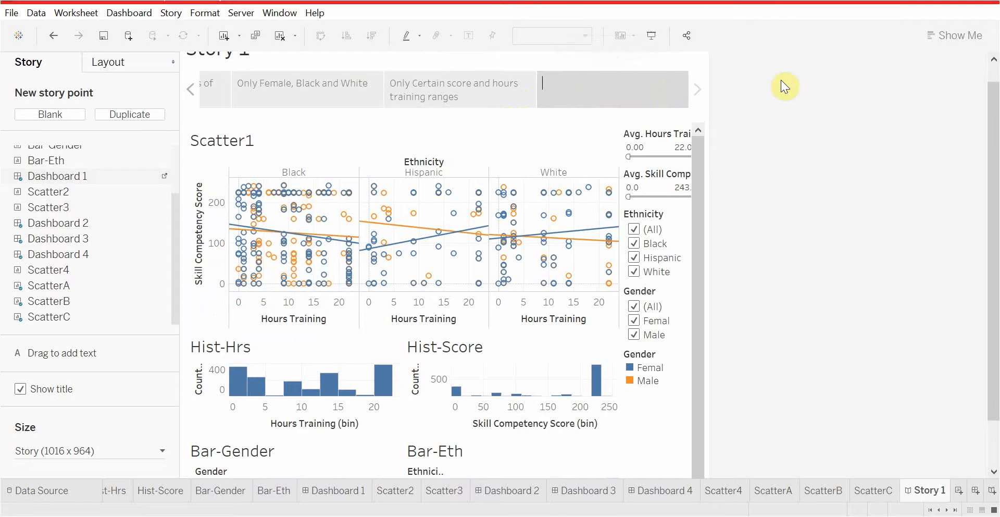
text(Go crazy, fiol)
key(BackSpace)
key(BackSpace)
text(lter away!)
mouse_move(666, 95)
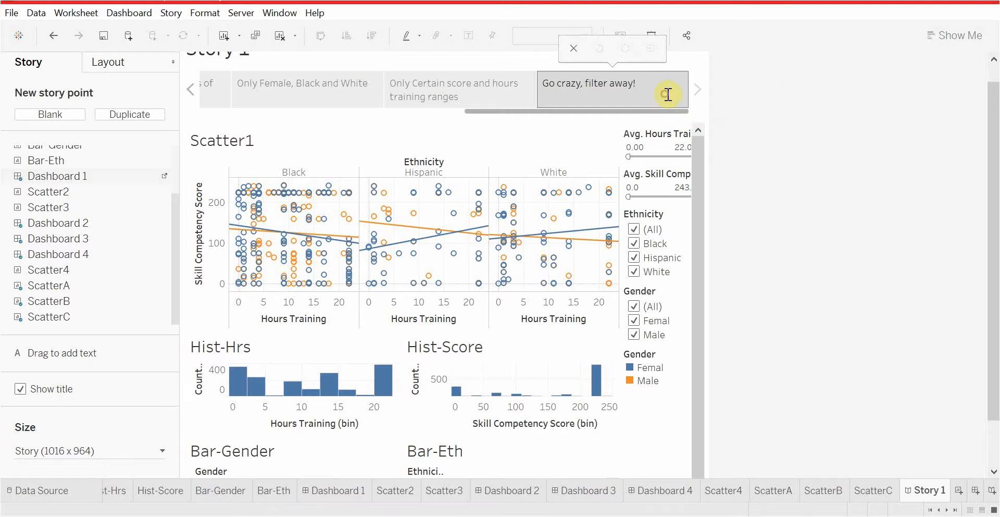
Step: Show Story 1 in presentation mode and go back through the points to the first one, Basic Scatter
click(679, 52)
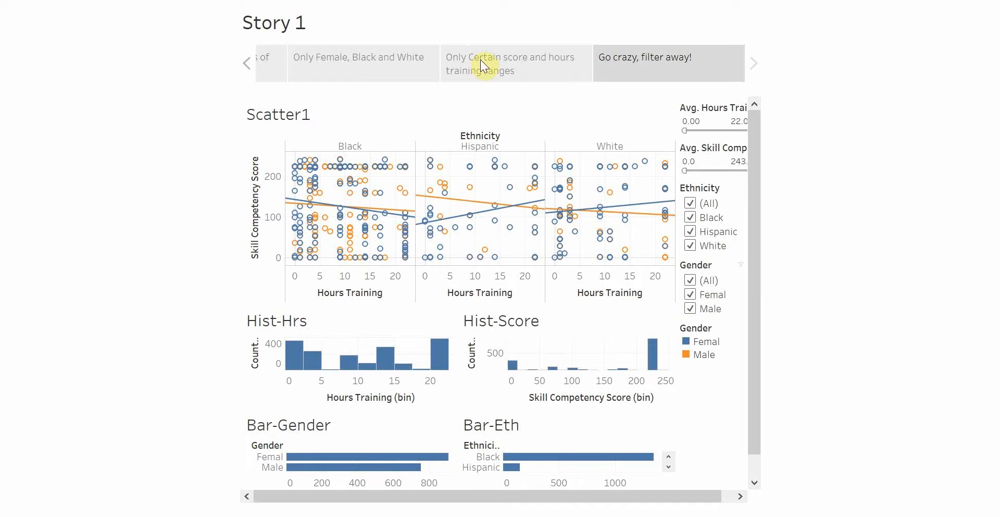
click(245, 62)
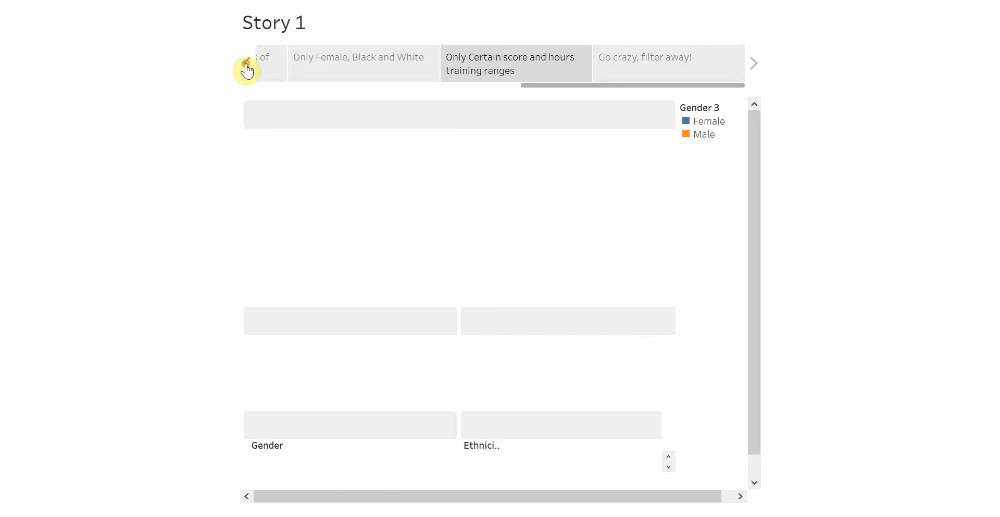
click(244, 63)
click(245, 62)
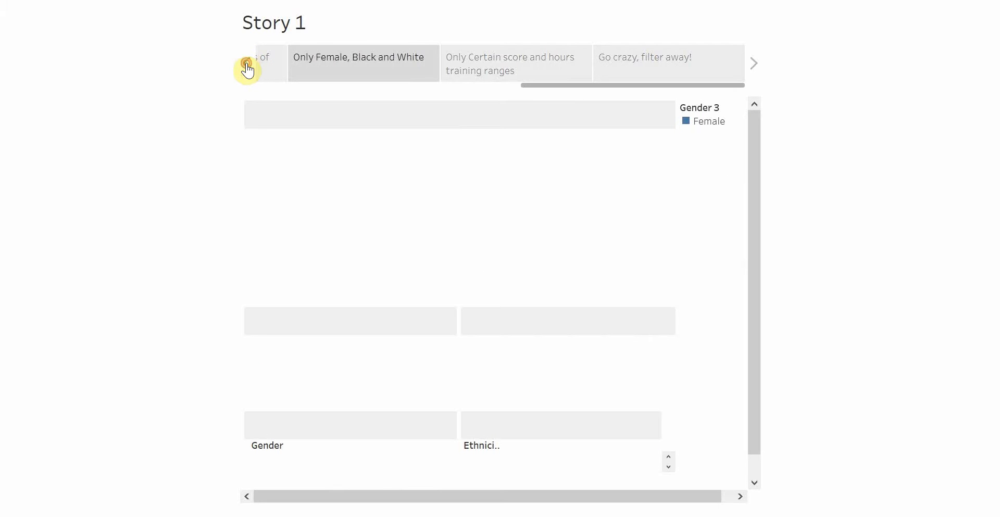
click(247, 63)
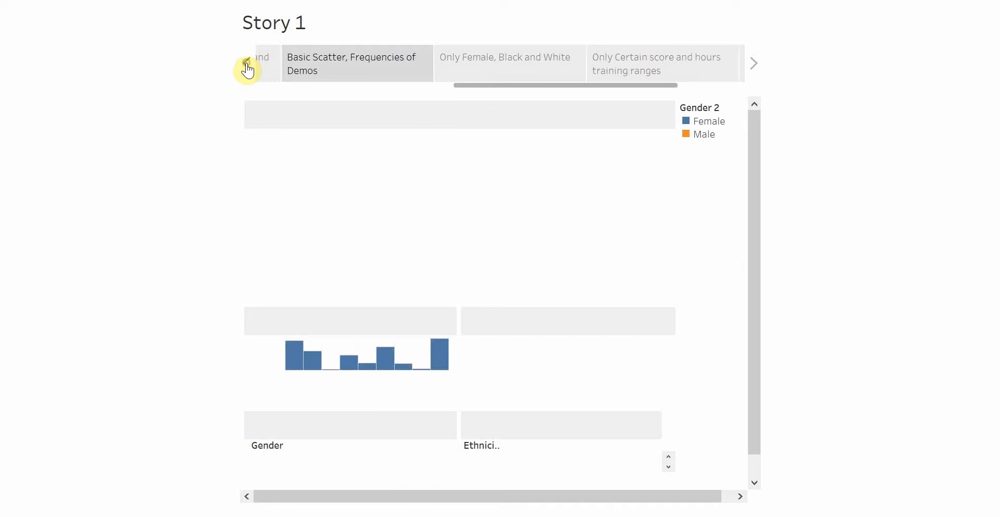
click(243, 65)
click(243, 65)
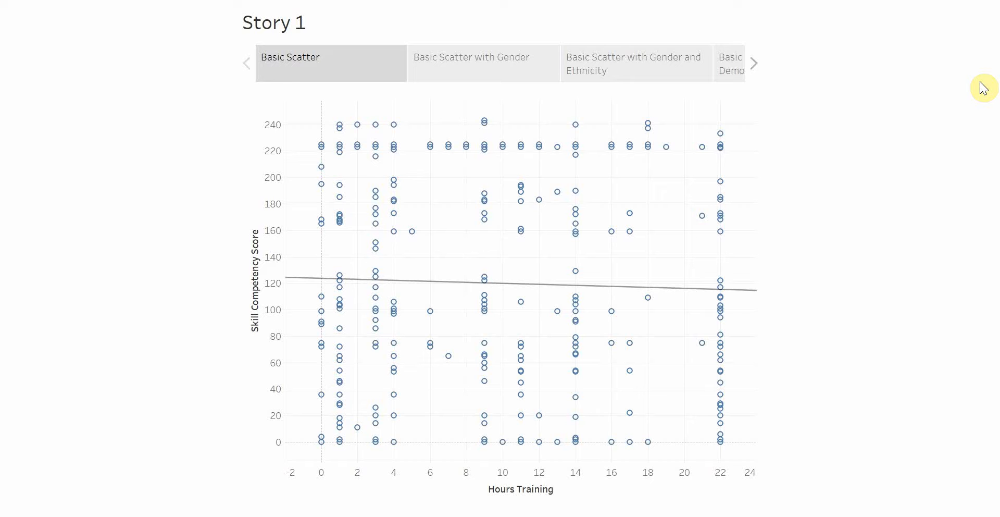
Step: Present the story from Basic Scatter through the frequencies point, examining its histograms and the remaining ethnicity bars
mouse_move(653, 284)
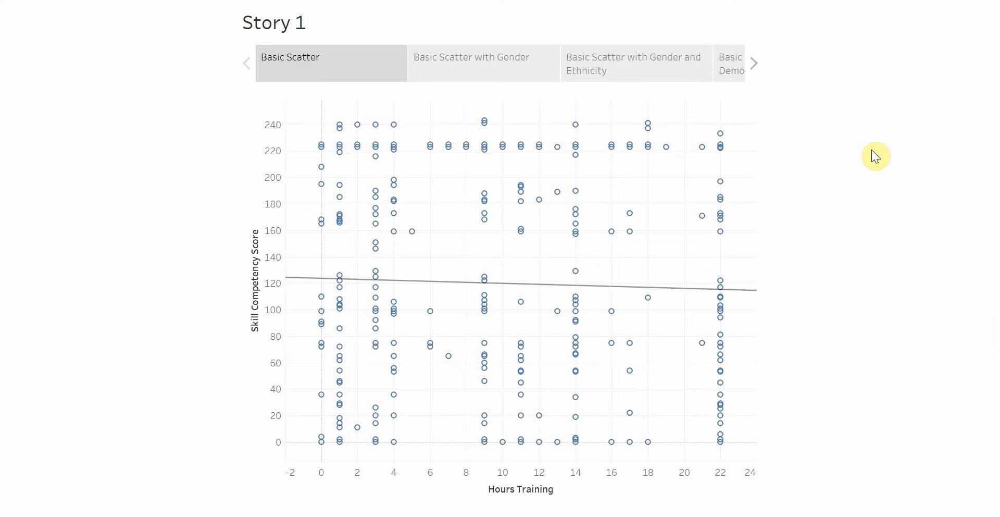
key(Right)
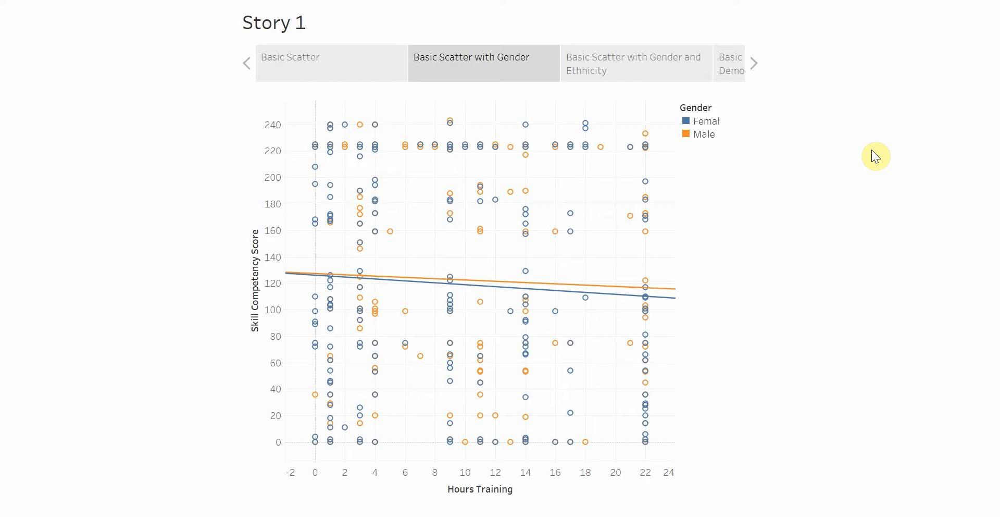
key(Right)
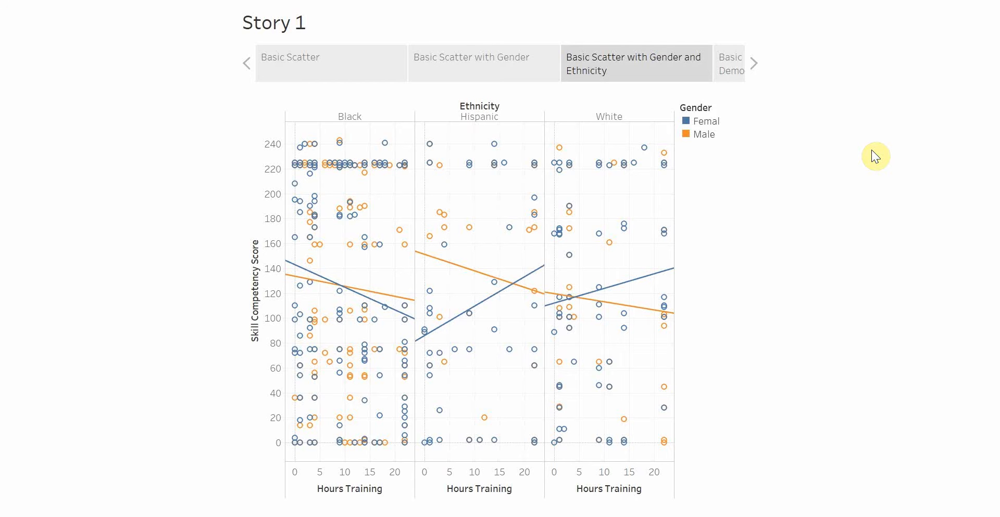
key(Right)
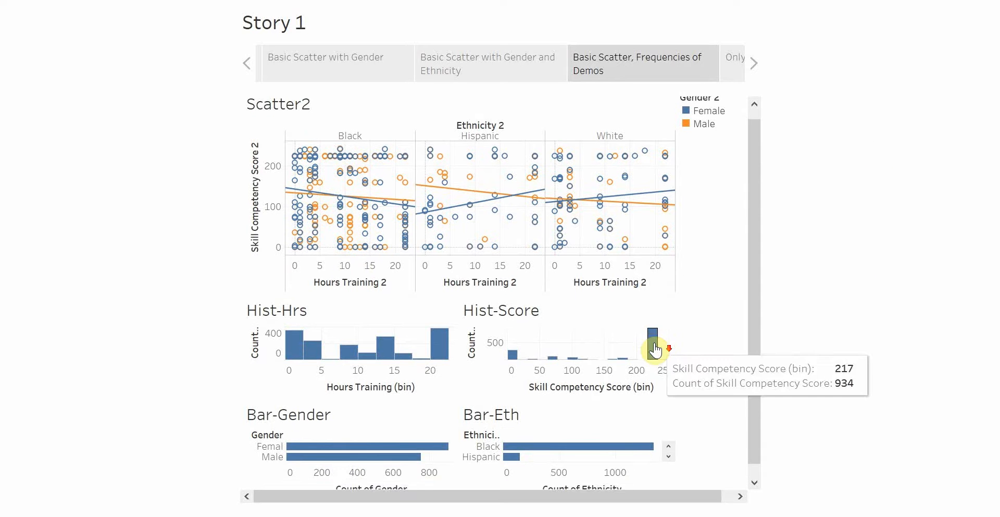
scroll(652, 341, down, 1)
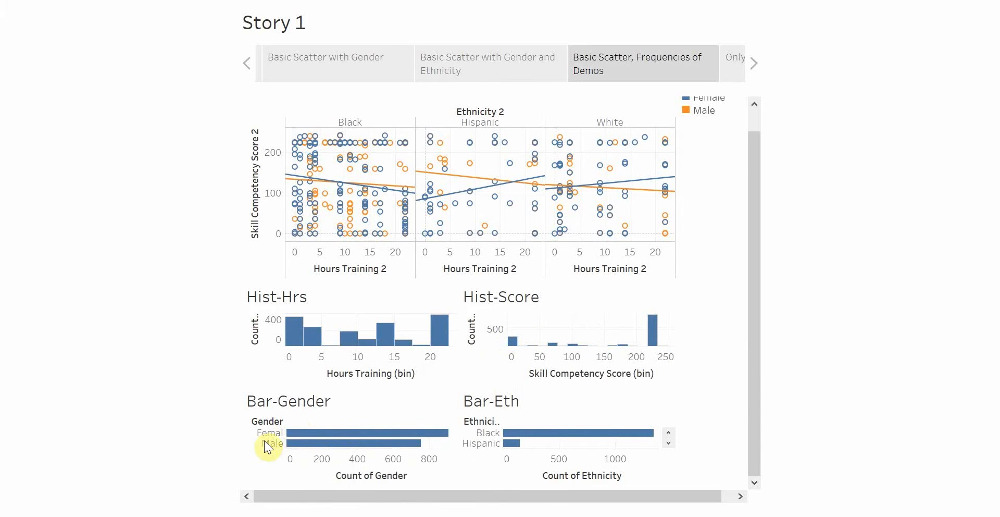
click(670, 445)
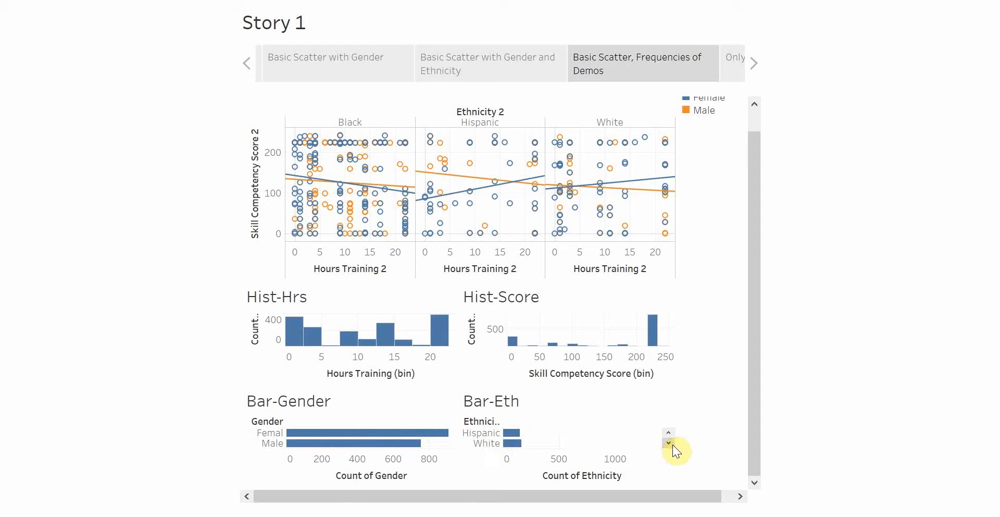
Step: Present the "Only Female, Black and White" and "Only Certain score and hours training ranges" story points and examine their charts
click(754, 65)
click(755, 66)
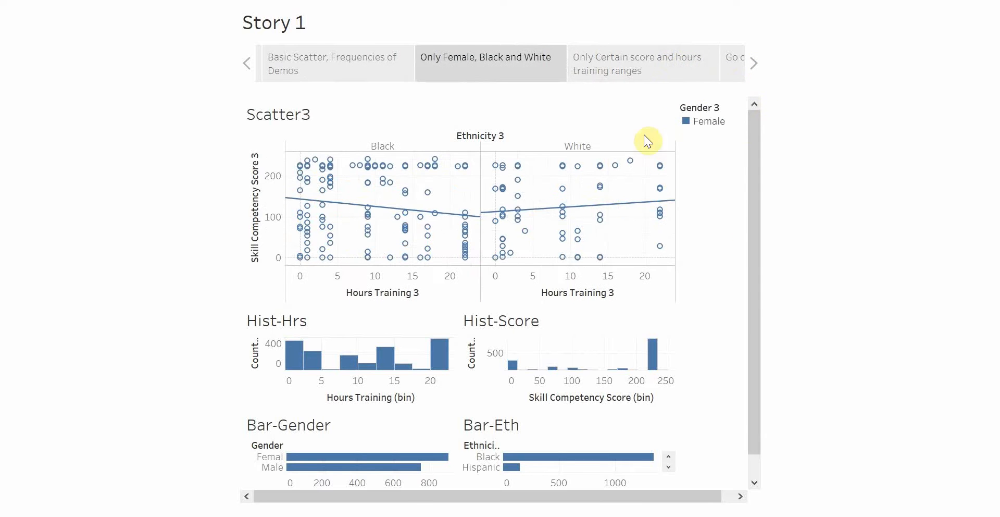
click(642, 66)
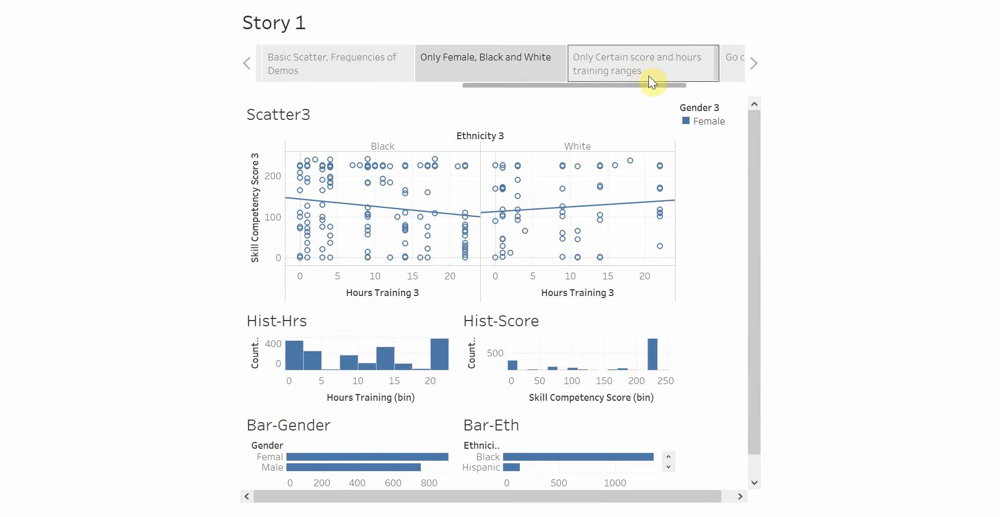
click(668, 77)
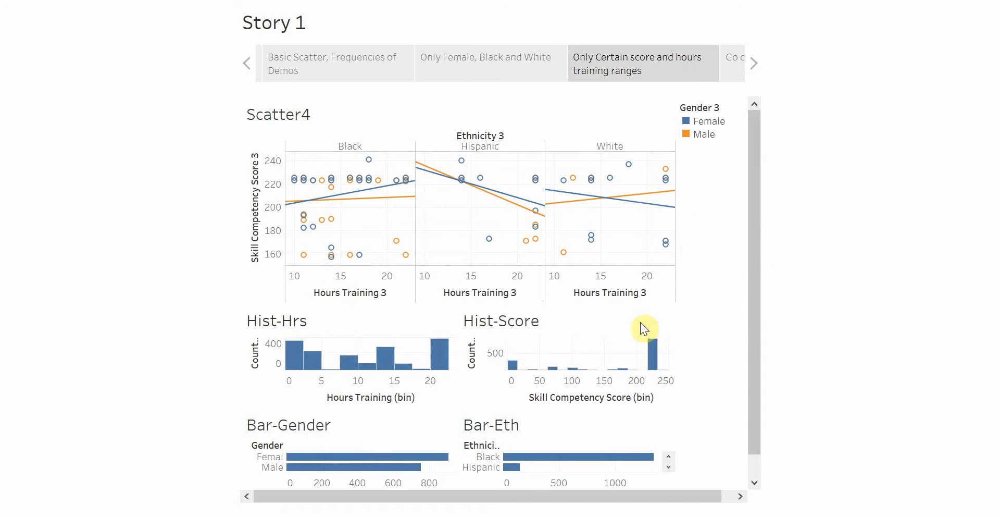
mouse_move(571, 211)
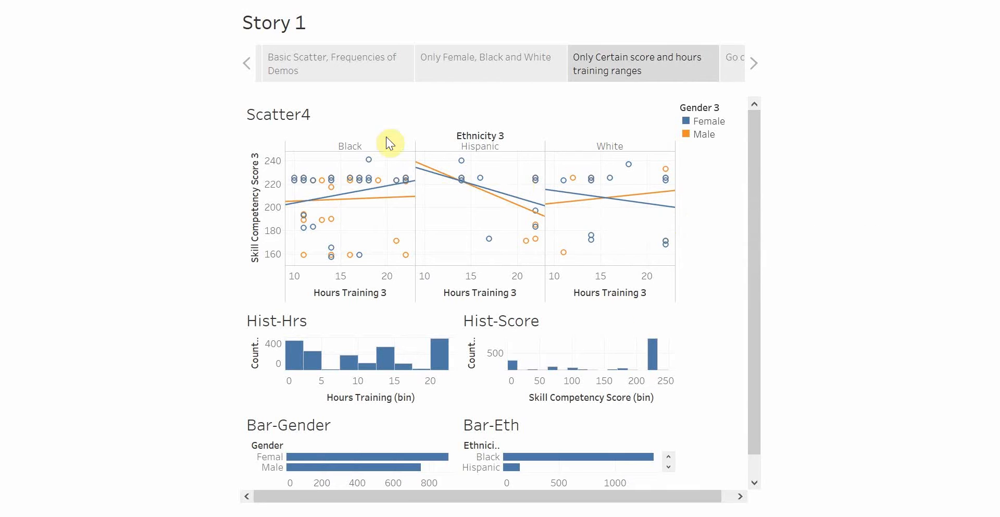
Step: Go to the "Go crazy, filter away!" story point and exclude Femal from its Gender filter
click(724, 69)
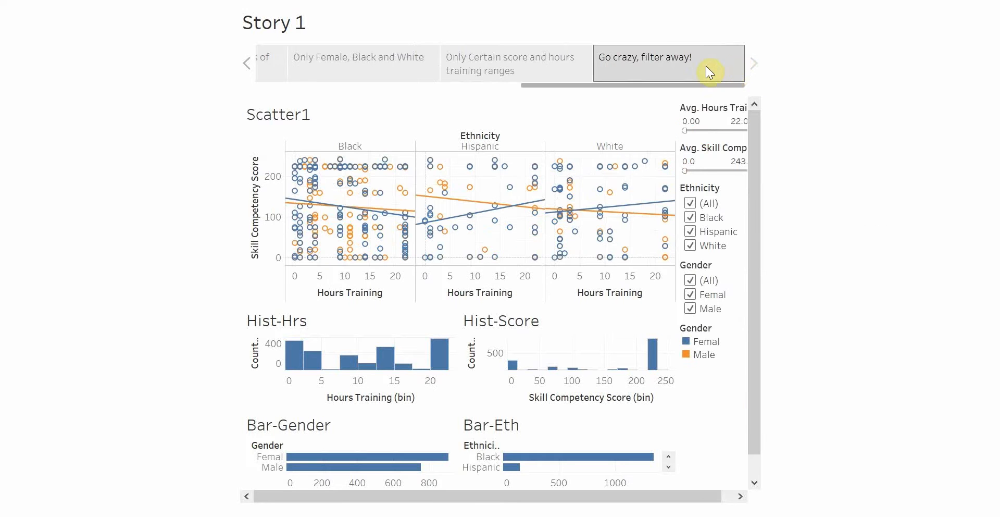
click(687, 293)
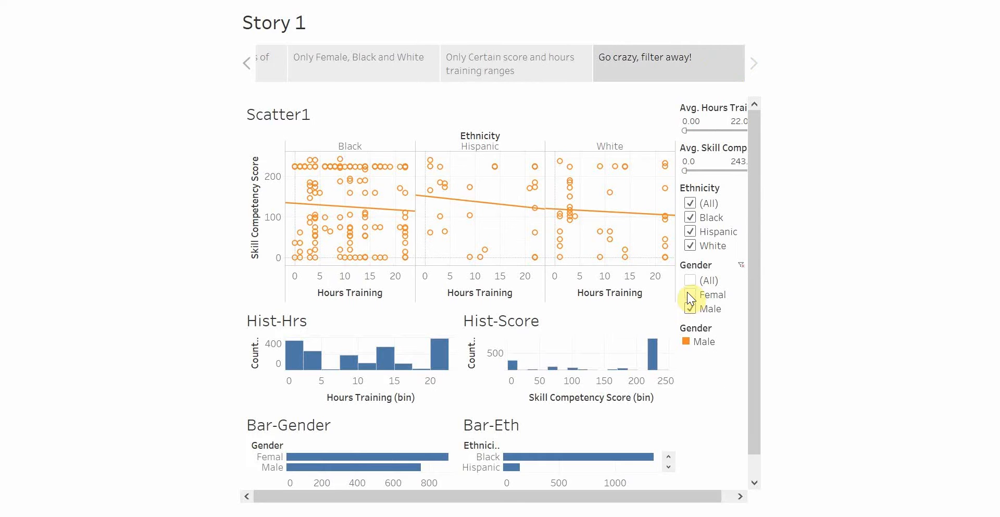
Step: Include Femal in the story point's Gender filter again, then clear all genders and reselect them all
click(688, 294)
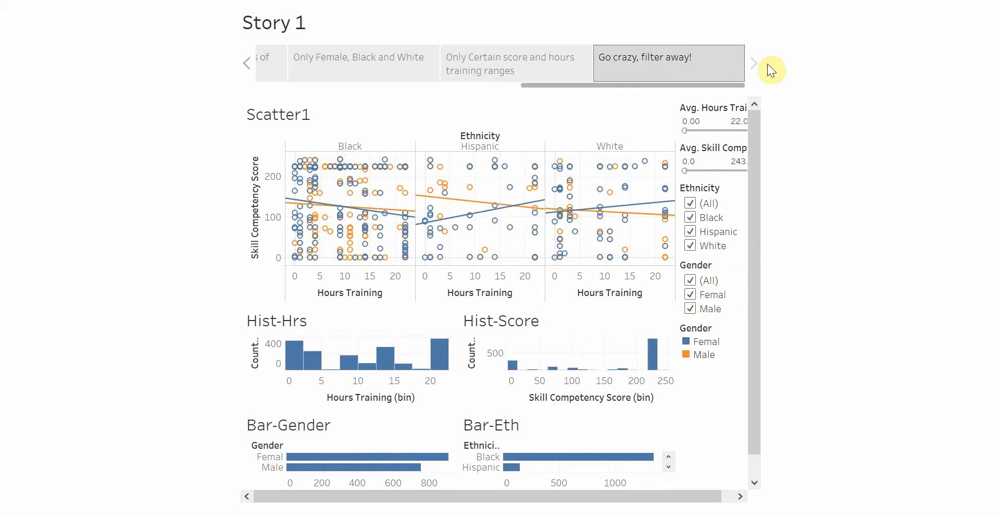
click(687, 282)
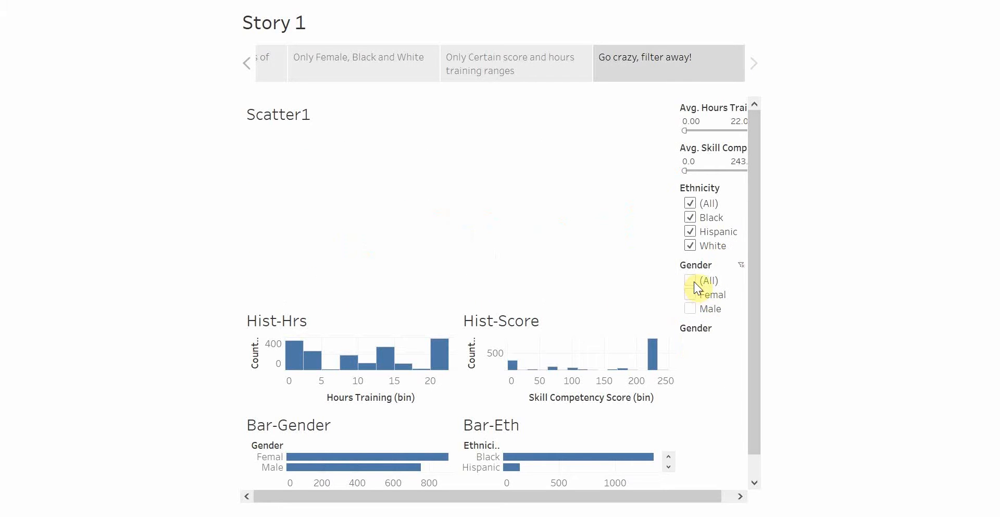
click(692, 281)
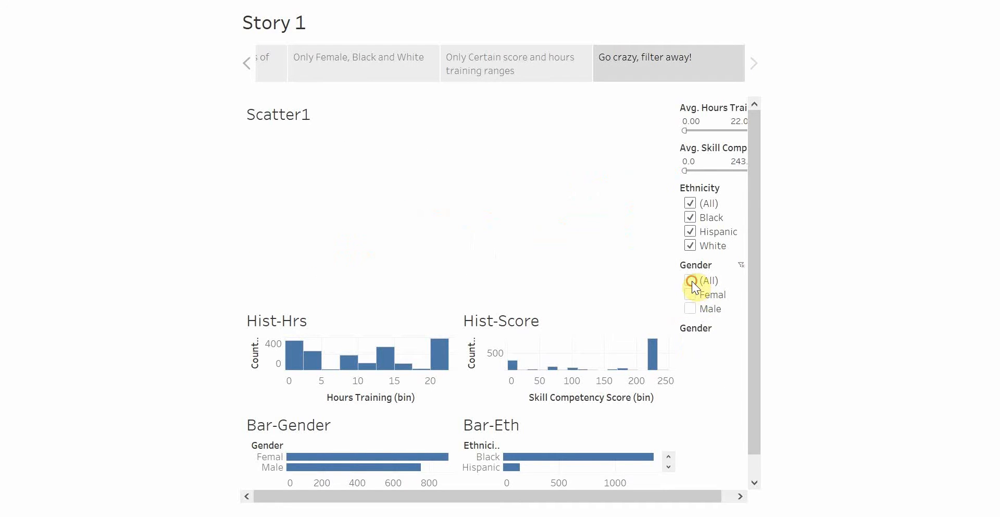
click(692, 308)
click(692, 307)
mouse_move(323, 215)
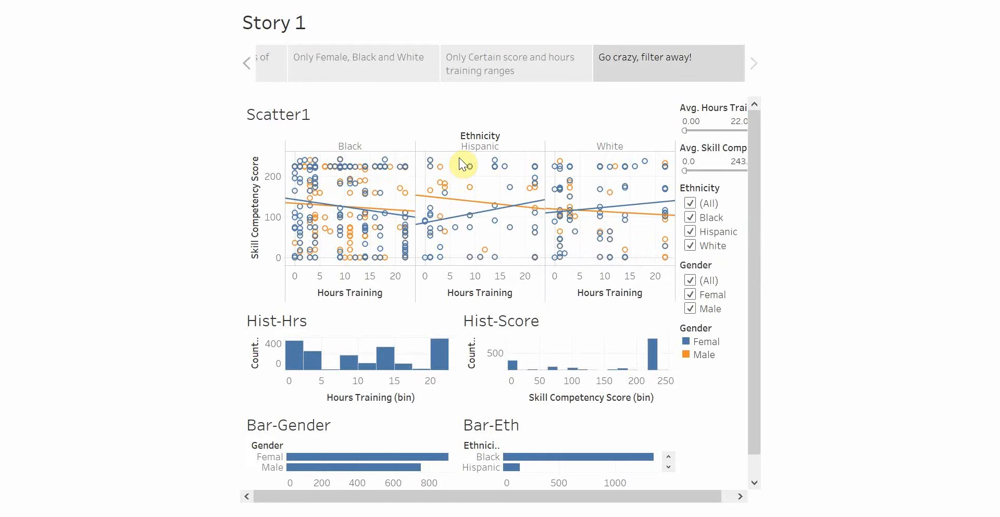
Step: Leave presentation mode and look over the "Go crazy, filter away!" story point in the story editor
key(Escape)
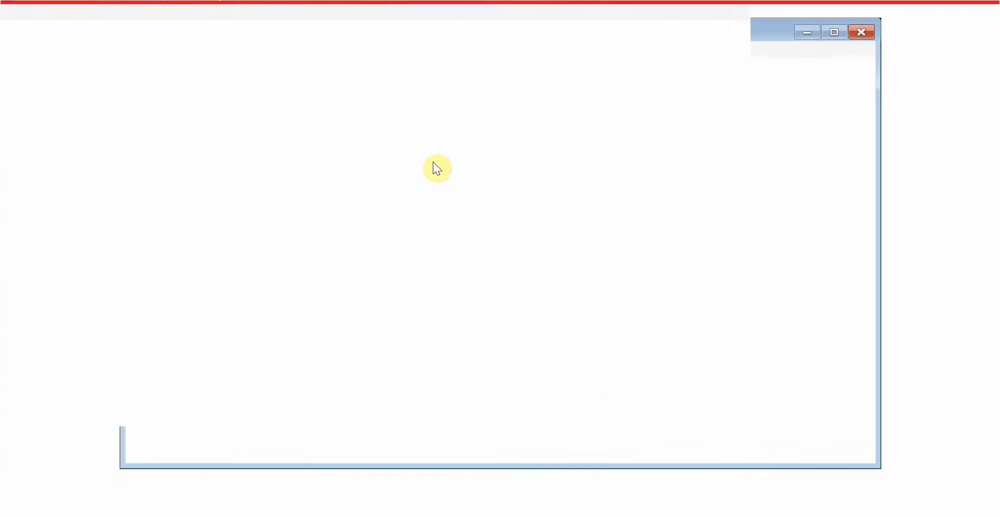
scroll(661, 359, down, 2)
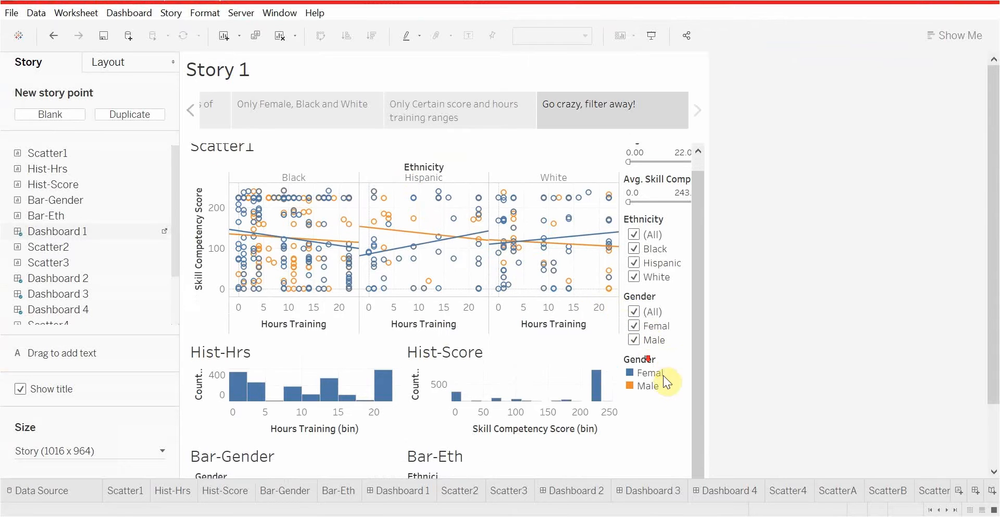
scroll(636, 374, up, 2)
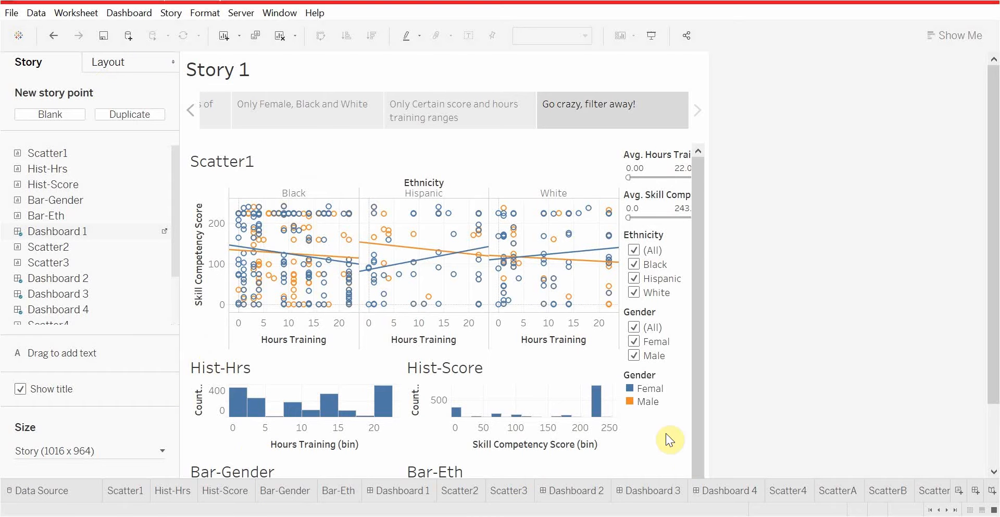
Step: Go to the Scatter1 worksheet and inspect the Gender filter's settings without changing them
click(117, 488)
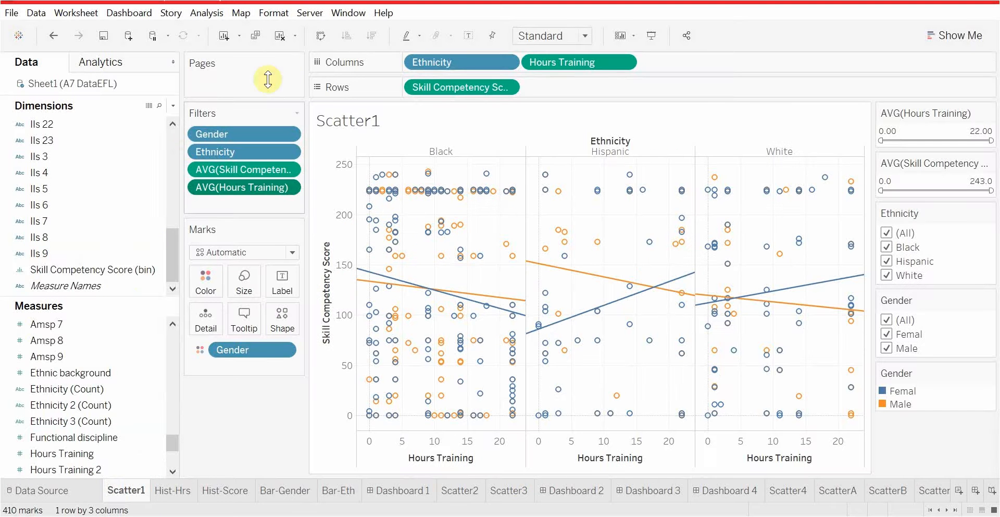
click(295, 111)
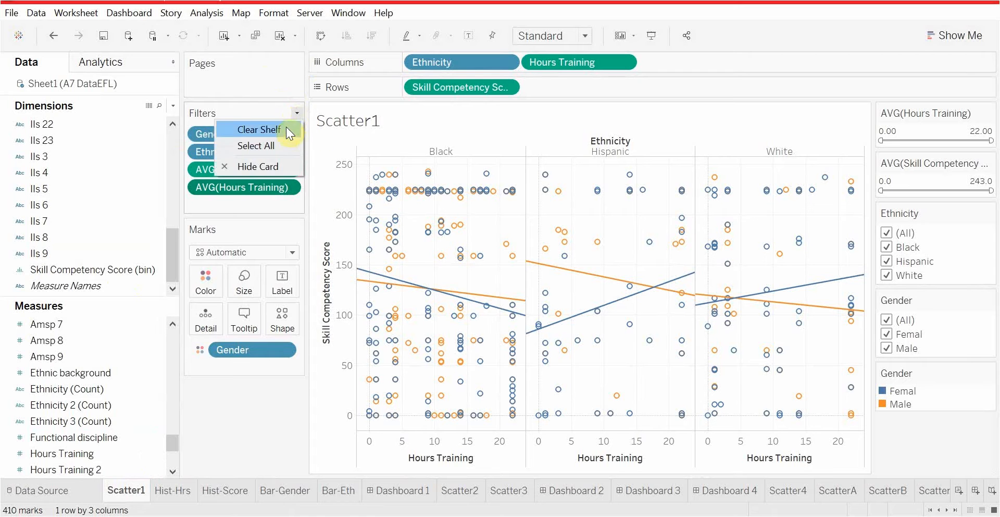
click(295, 111)
click(295, 110)
click(191, 210)
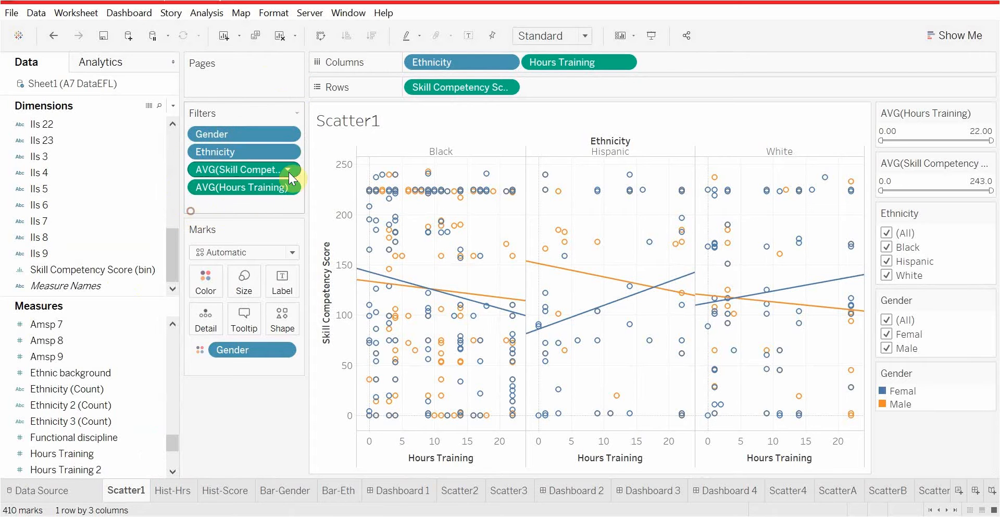
click(209, 119)
click(288, 135)
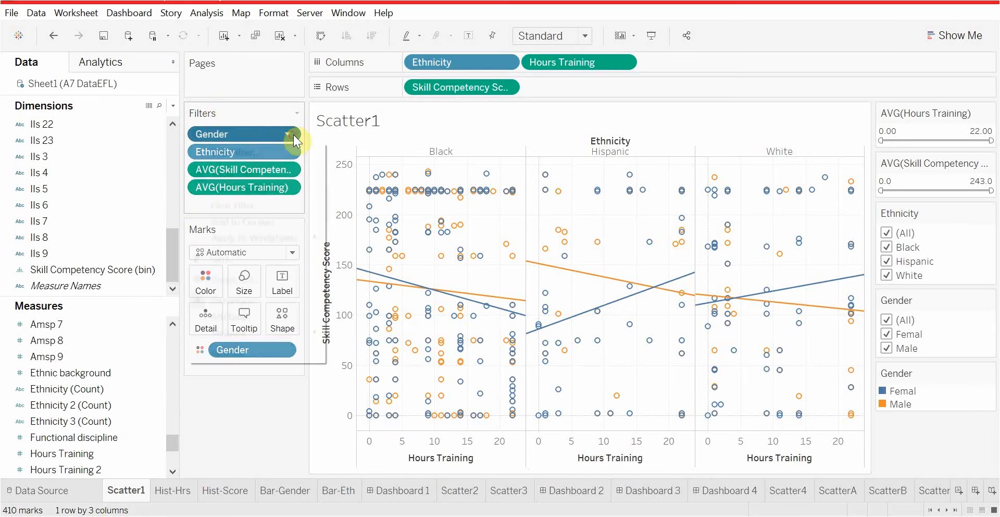
click(282, 153)
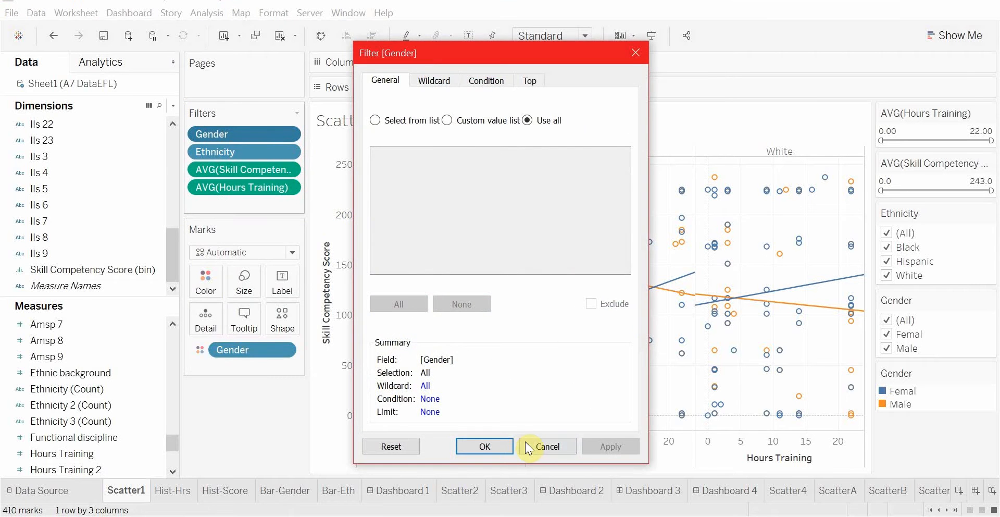
click(524, 446)
Step: Examine the list of worksheets to which Scatter1's Gender filter can be applied, and close it without changes
click(287, 135)
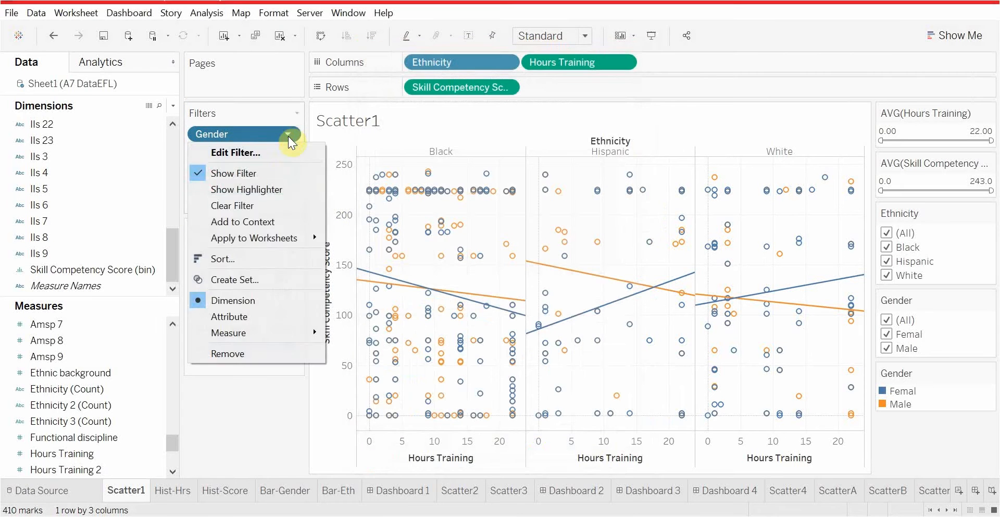
mouse_move(283, 239)
click(368, 272)
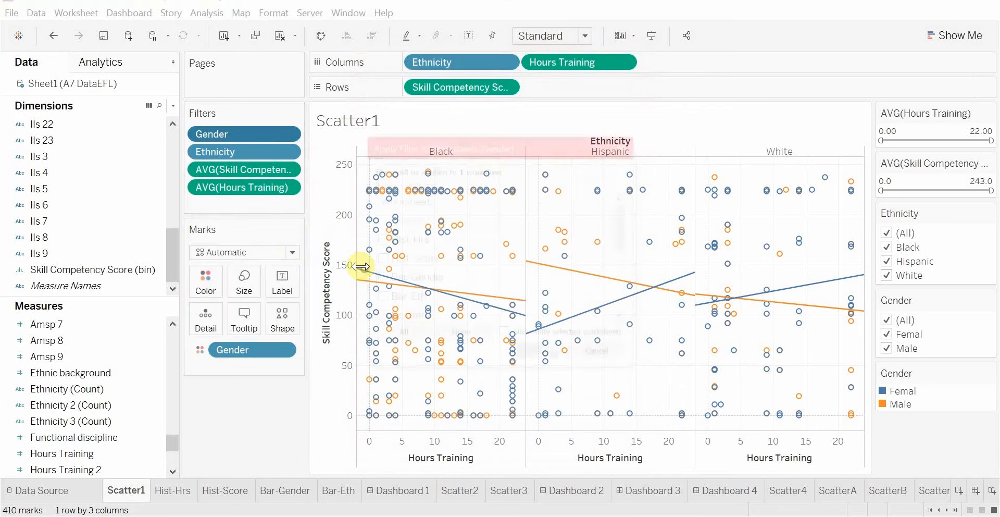
scroll(528, 264, down, 2)
scroll(520, 270, up, 2)
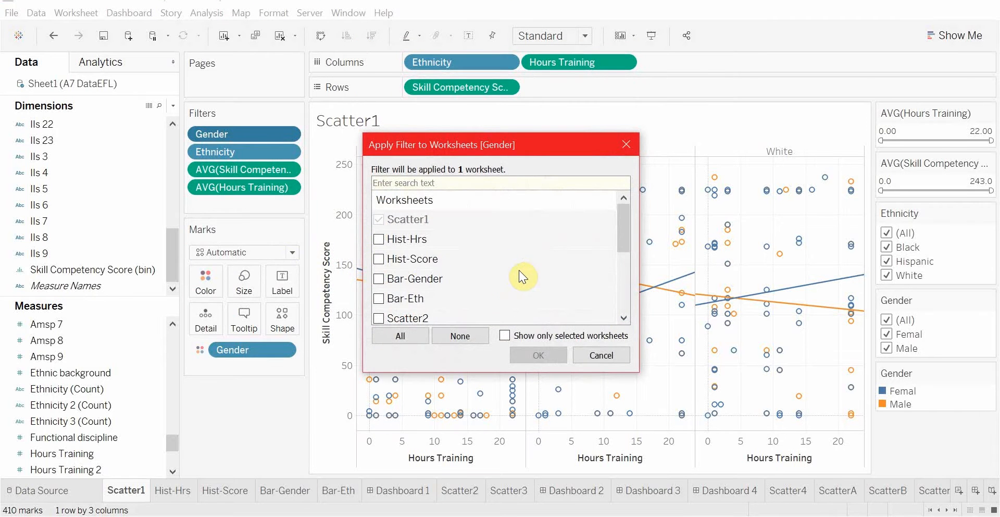
scroll(518, 270, down, 2)
scroll(436, 247, up, 2)
scroll(480, 239, down, 3)
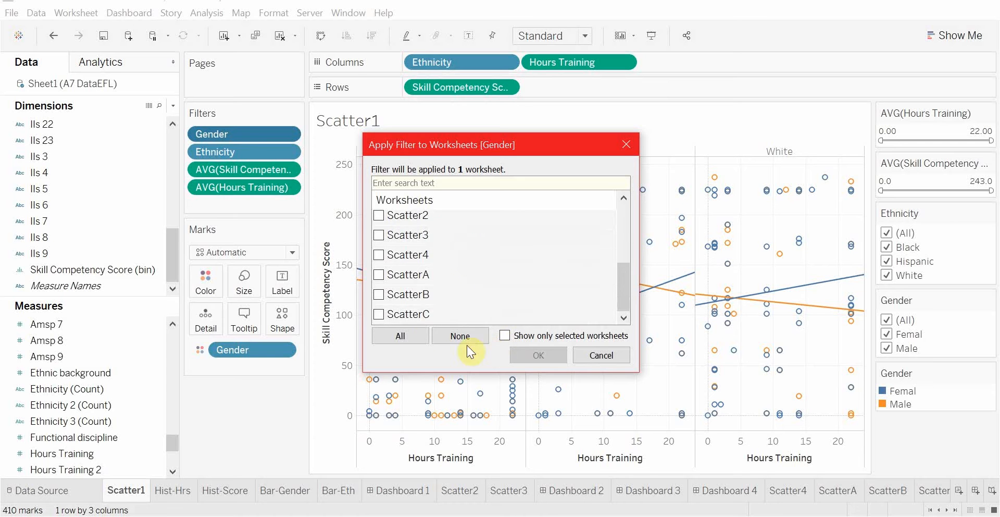
scroll(430, 293, up, 3)
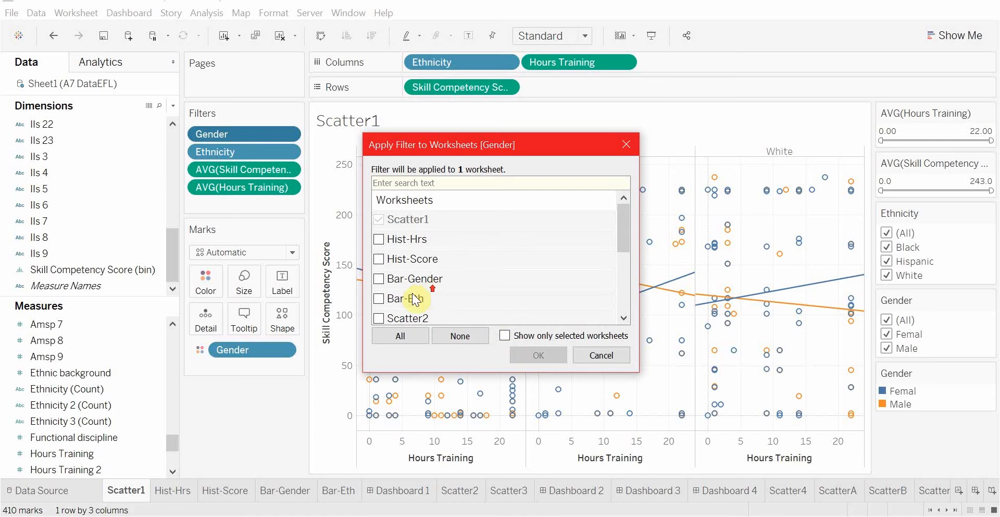
scroll(419, 291, down, 3)
scroll(411, 287, up, 3)
scroll(498, 270, down, 3)
scroll(492, 279, up, 3)
click(600, 354)
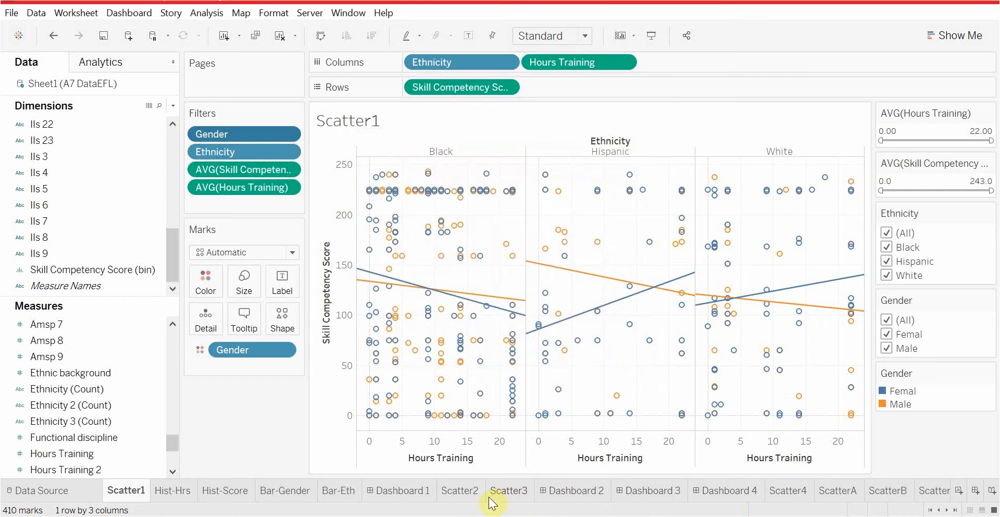
Step: On Dashboard 1, apply the average Hours Training filter to all worksheets on the dashboard
click(384, 489)
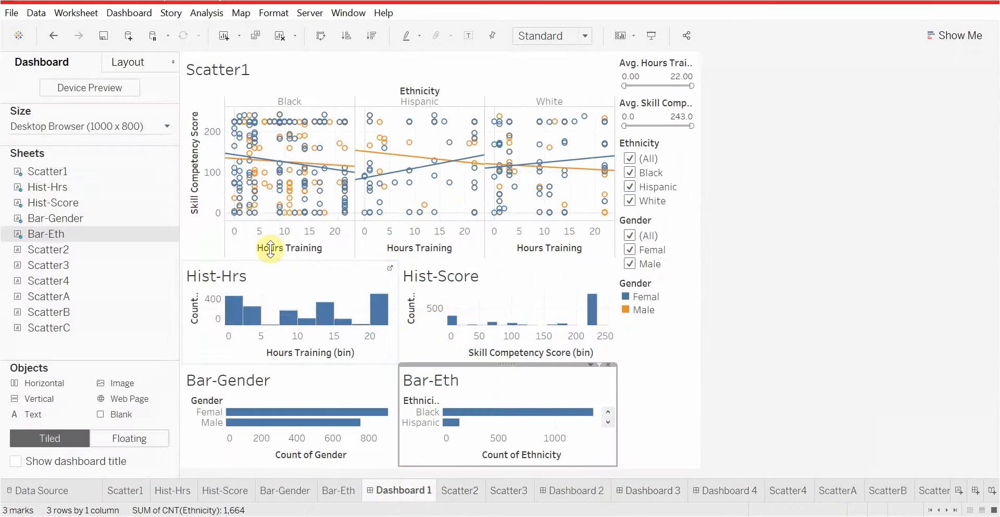
click(124, 62)
click(82, 60)
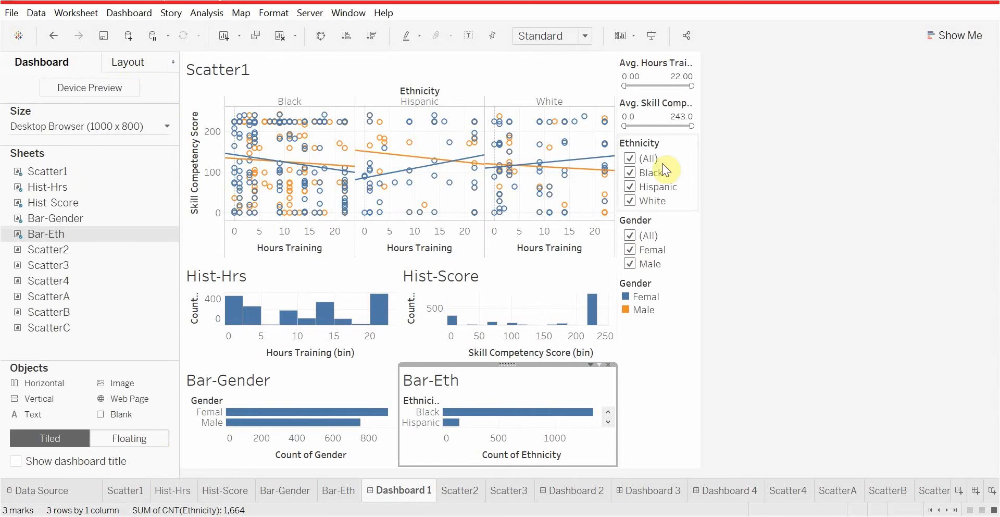
click(679, 64)
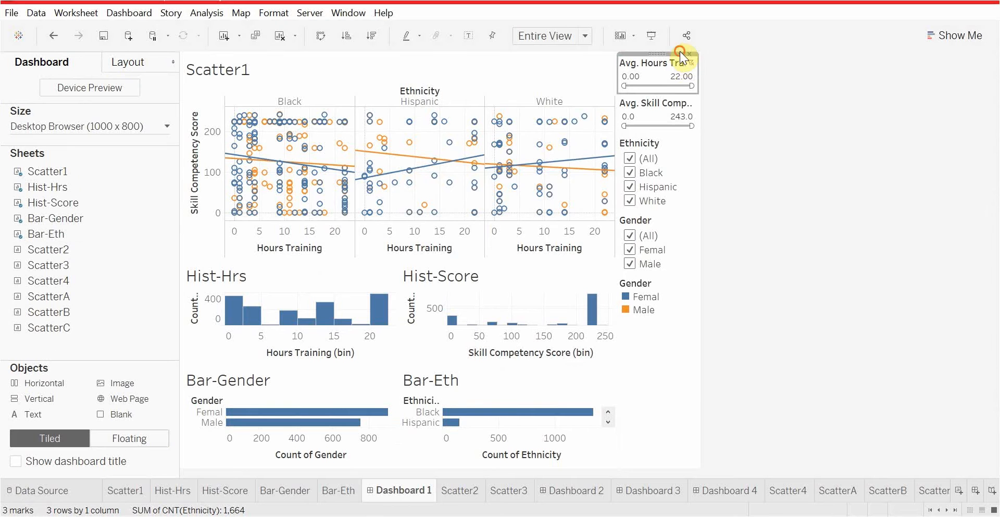
click(683, 53)
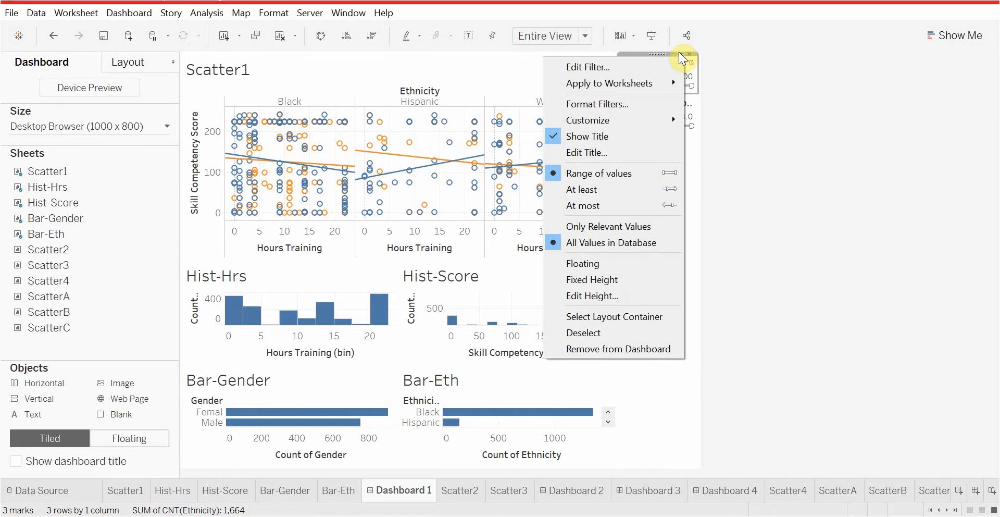
mouse_move(625, 84)
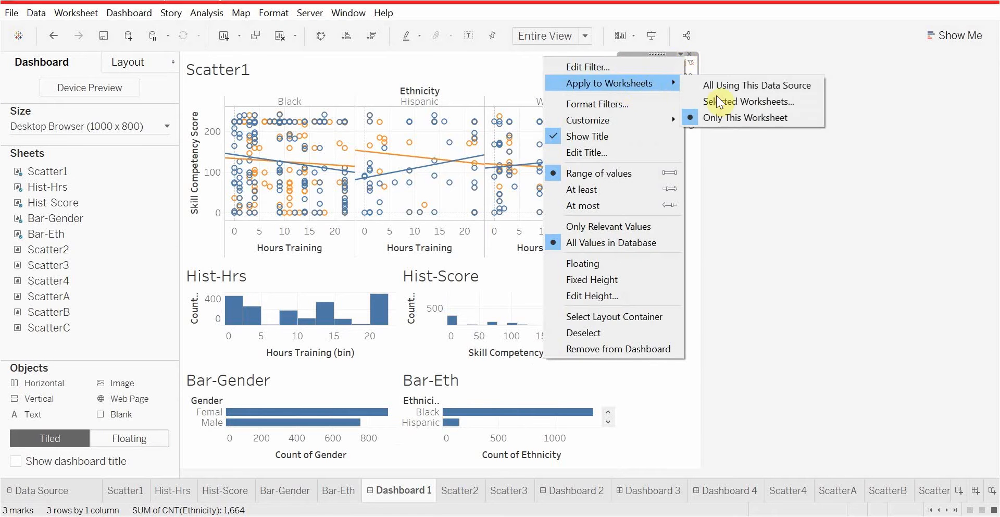
click(730, 102)
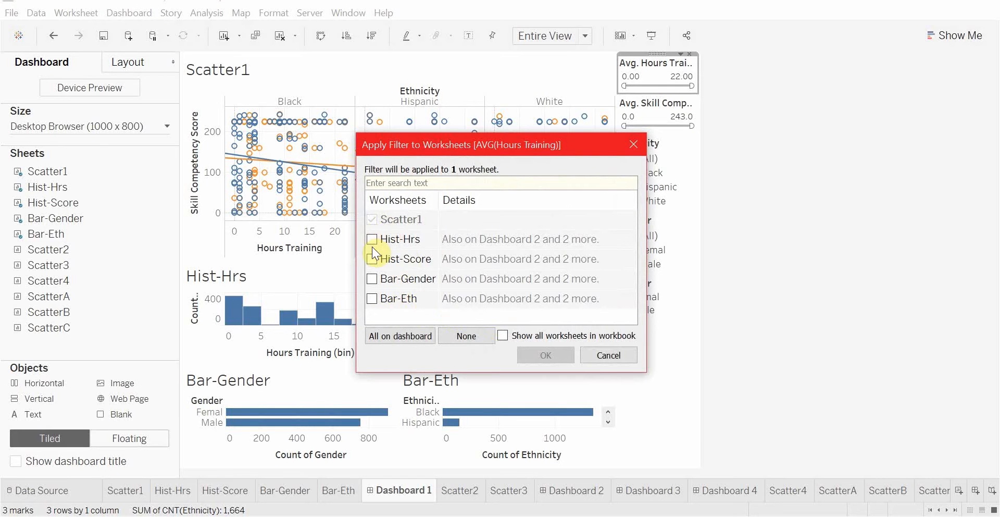
click(414, 334)
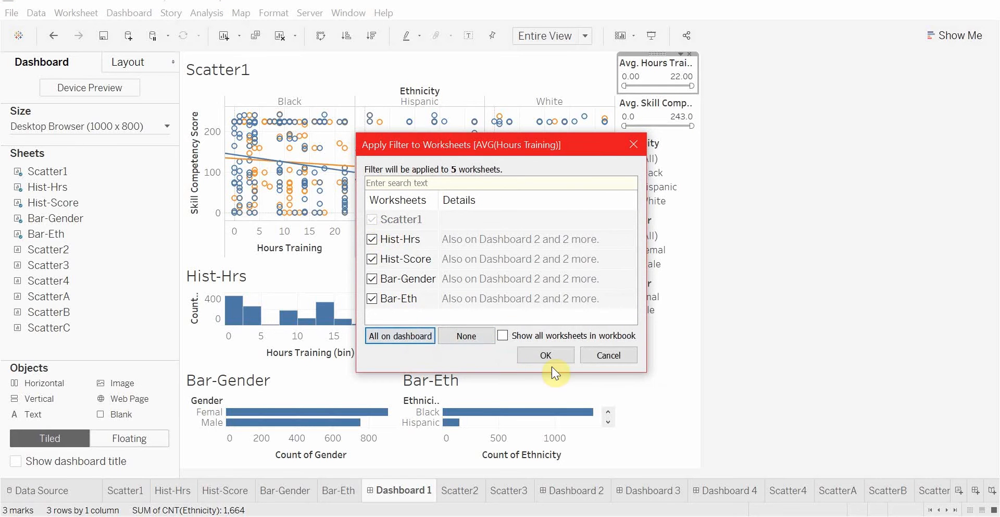
click(552, 355)
Step: Apply the average Skill Competency Score filter to all worksheets on Dashboard 1
click(678, 98)
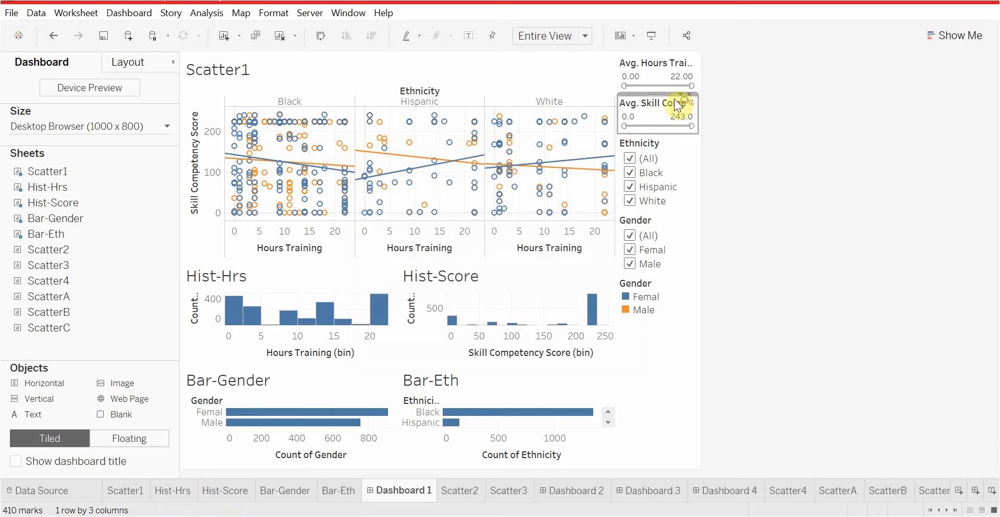
click(679, 94)
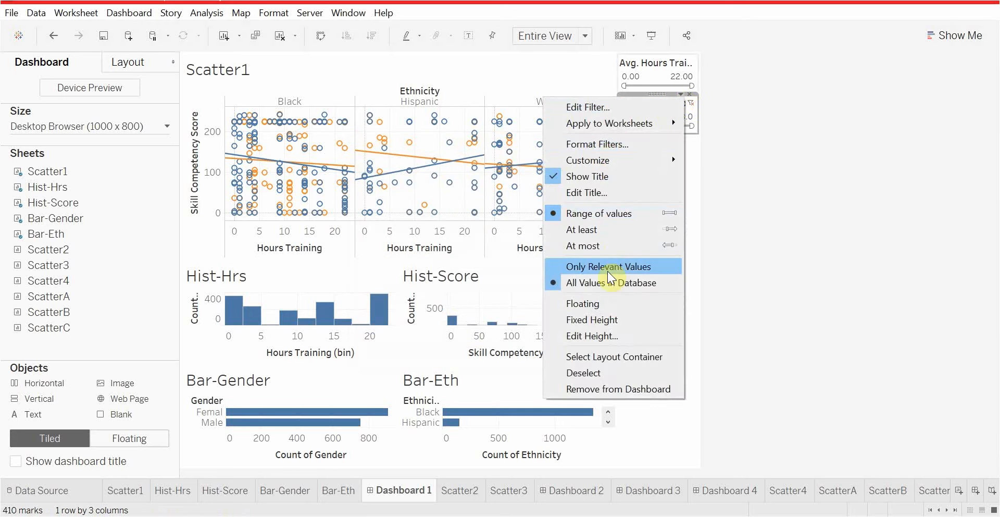
mouse_move(596, 123)
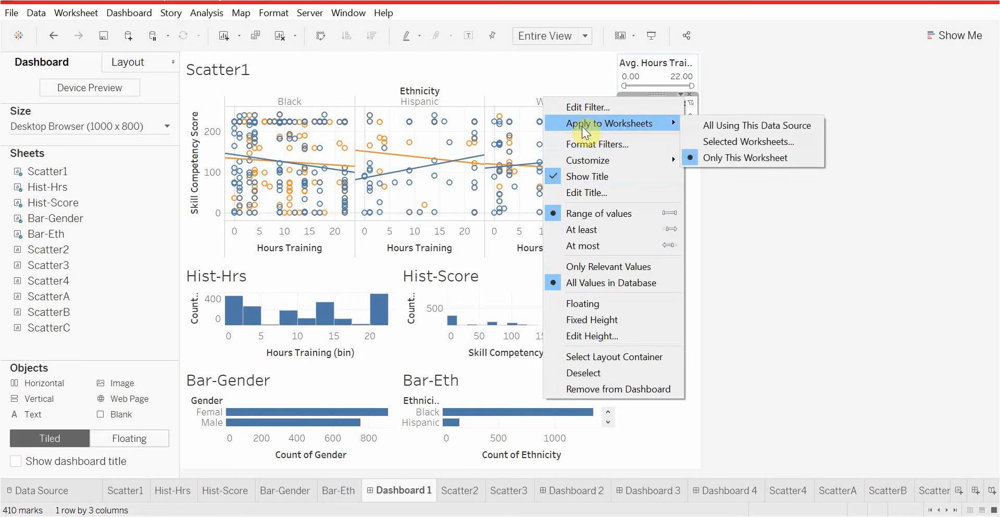
click(705, 142)
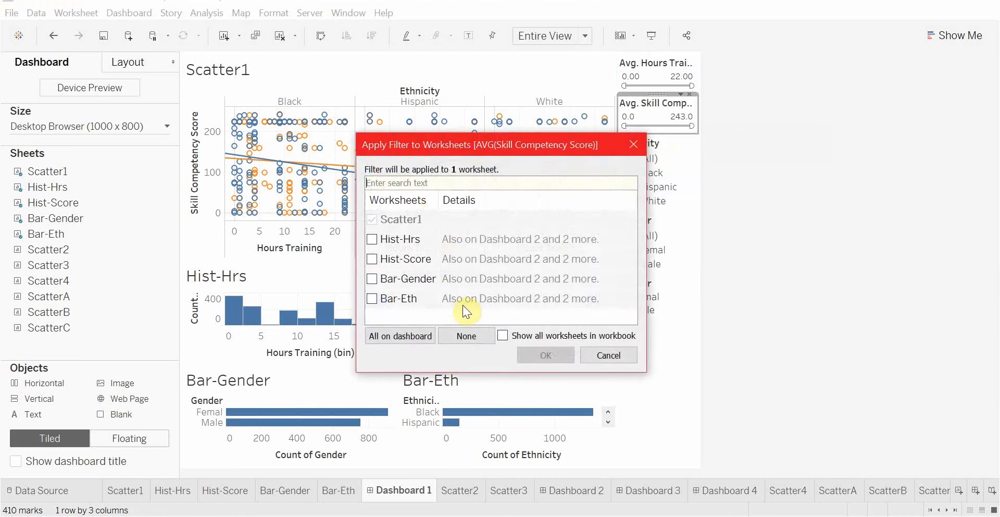
click(401, 335)
click(546, 355)
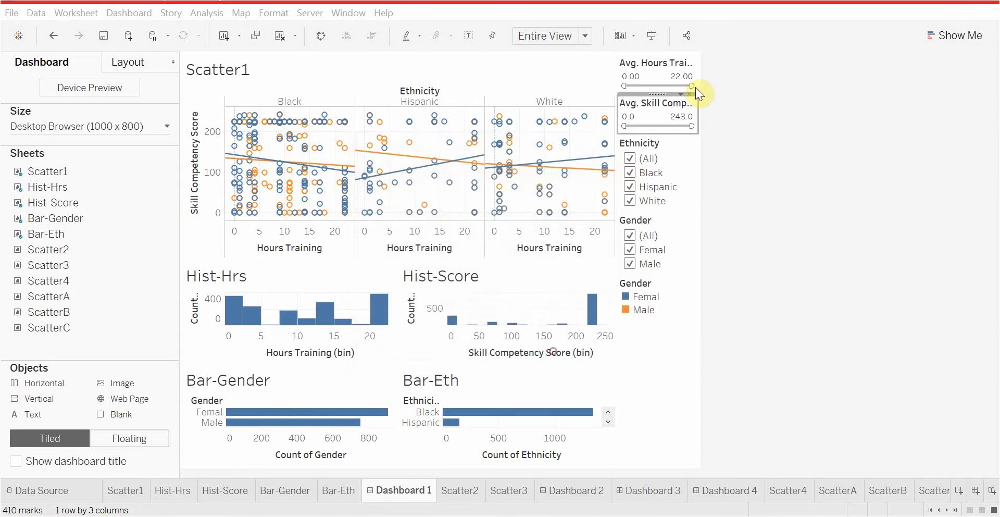
Step: Apply the Ethnicity filter to all worksheets on Dashboard 1
click(679, 134)
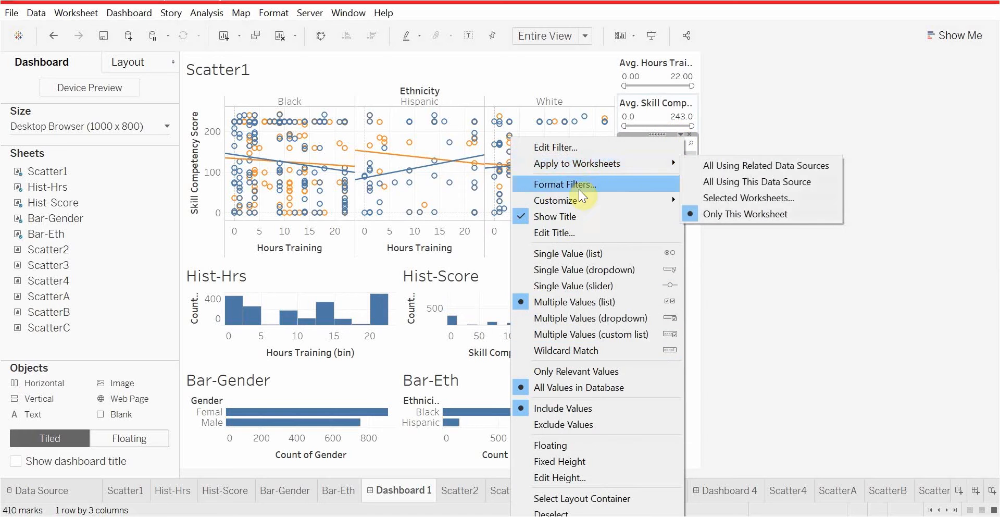
click(743, 197)
click(427, 337)
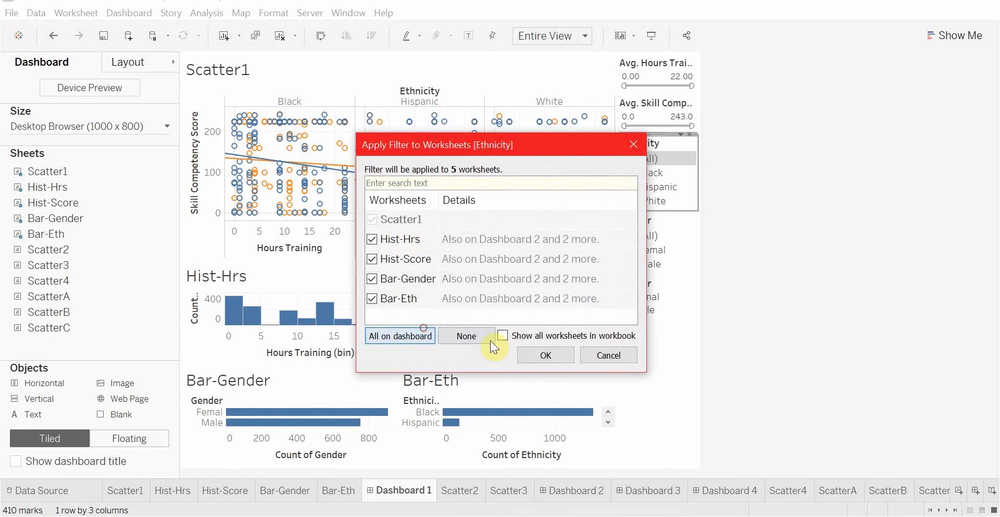
click(567, 353)
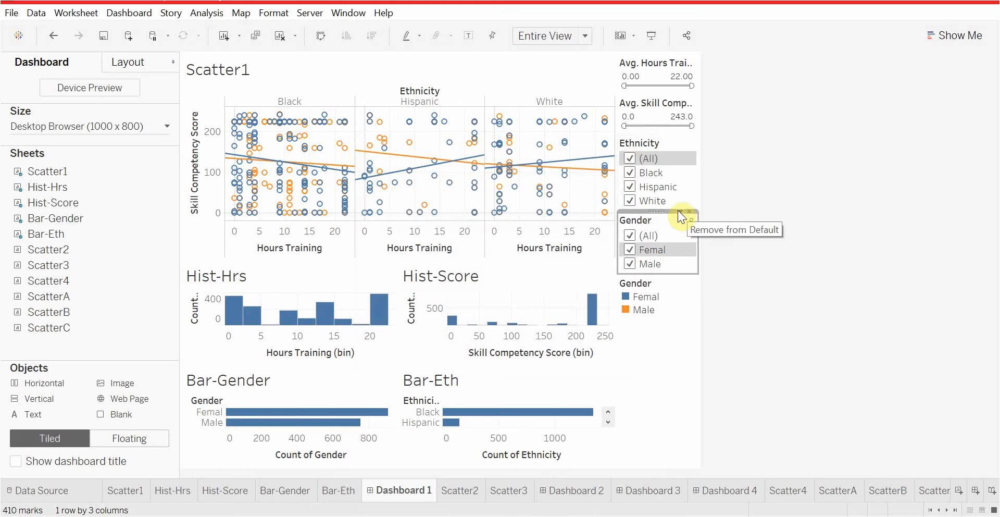
Step: Apply the Gender filter to all worksheets on Dashboard 1
click(680, 211)
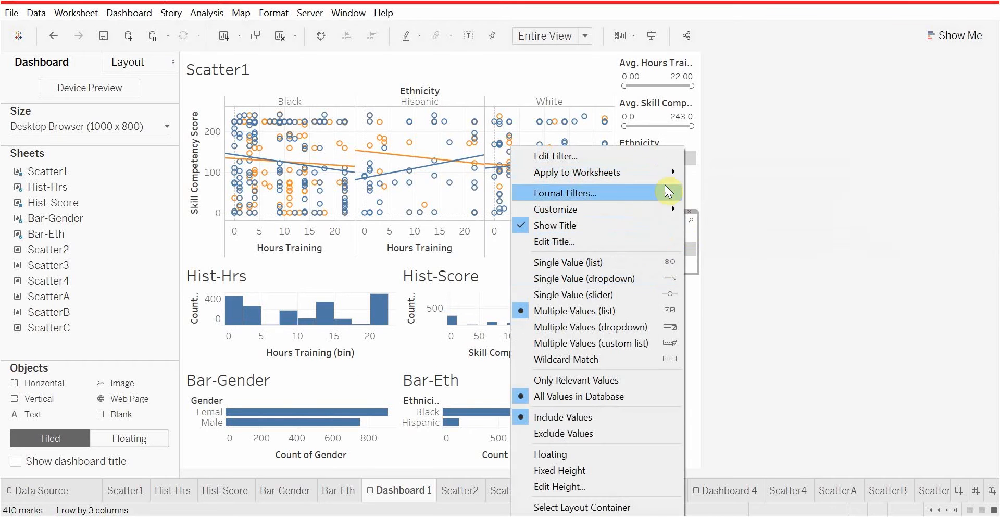
mouse_move(676, 170)
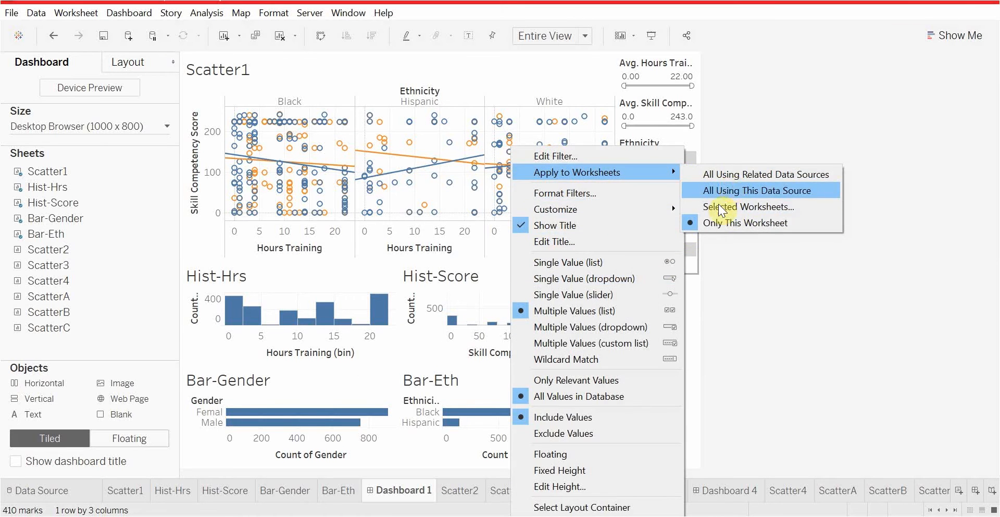
click(721, 206)
click(401, 336)
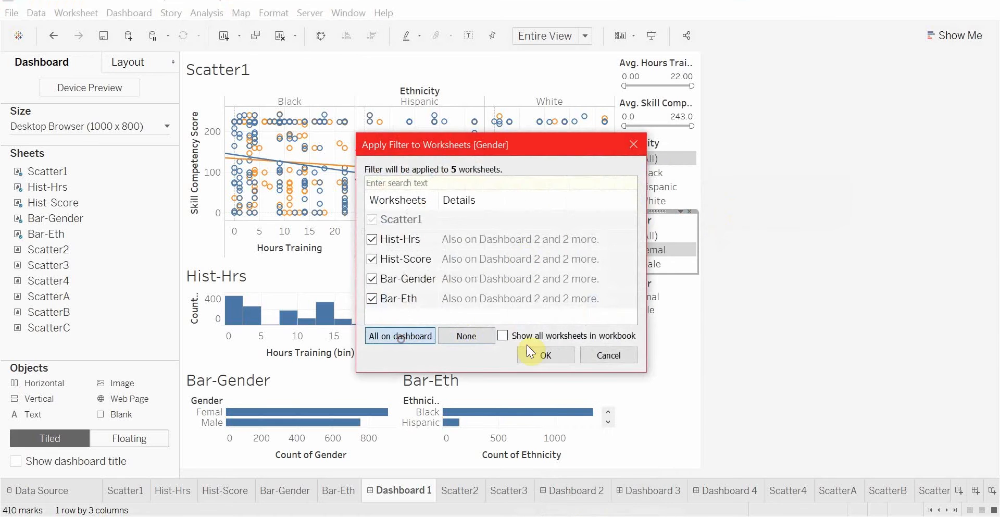
click(530, 352)
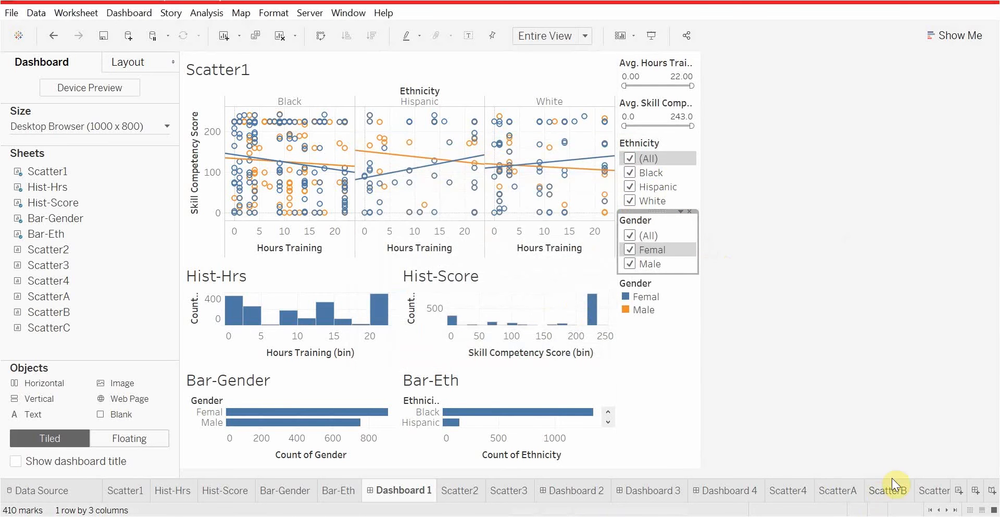
Step: Test the shared Ethnicity filter on Dashboard 1 by excluding Hispanic and including it again
click(630, 185)
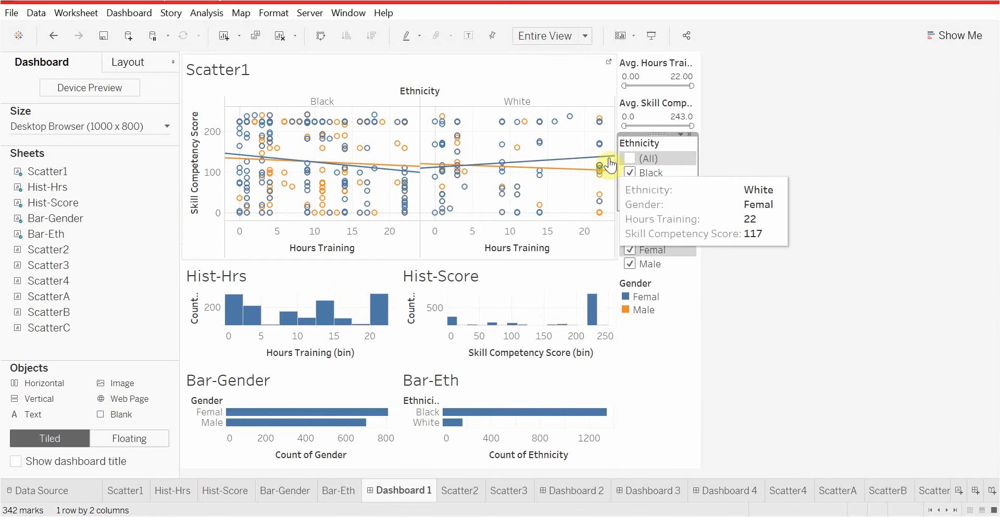
click(629, 187)
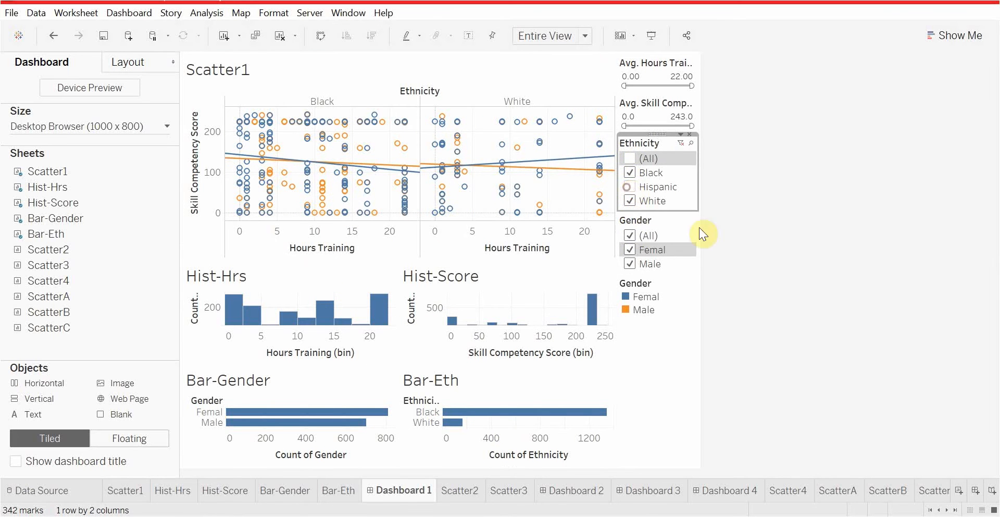
click(651, 516)
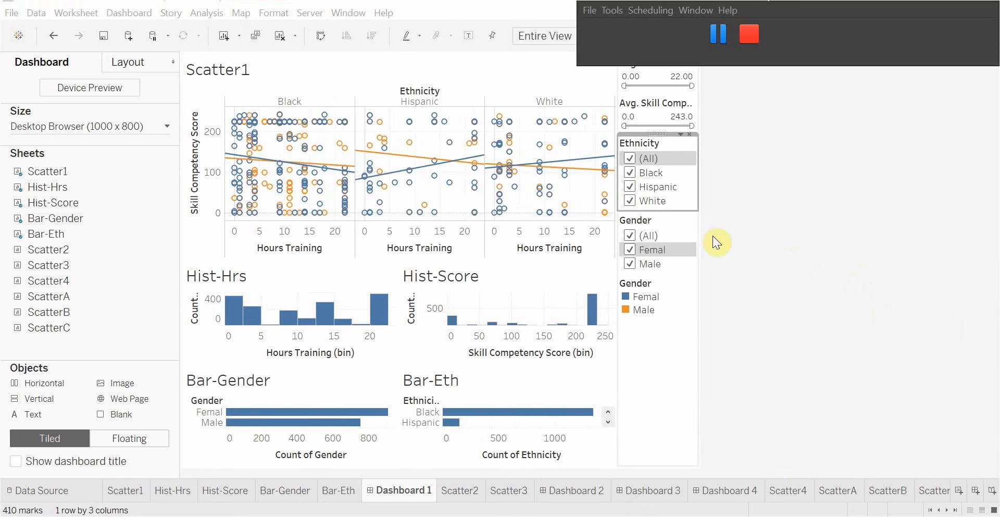